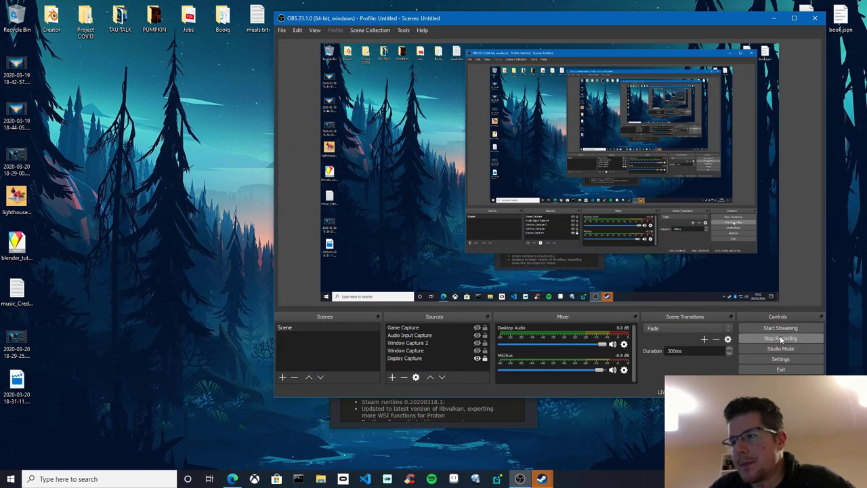
Restart Steam to apply the downloaded client update
{"action": "left_click", "coordinate": [503, 419]}
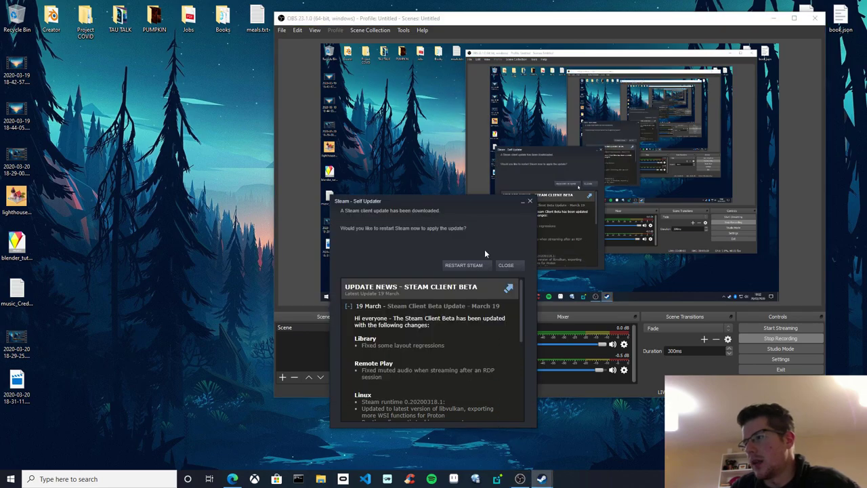
{"action": "left_click", "coordinate": [468, 265]}
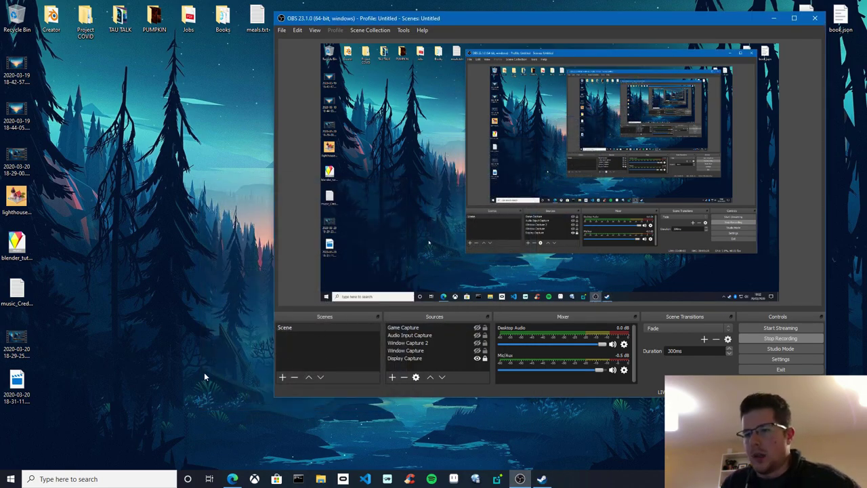
Switch to the Edge browser and open the Blender 2.82a download page from the blender.org home page
{"action": "left_click", "coordinate": [233, 479]}
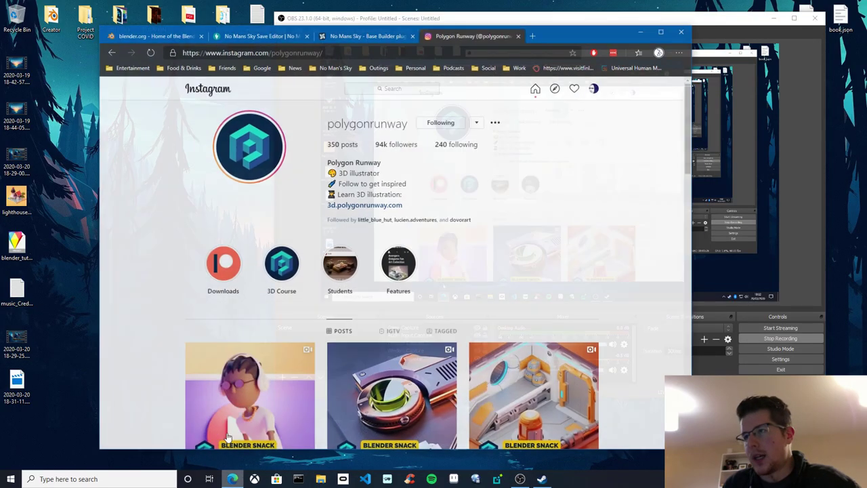
{"action": "left_click", "coordinate": [159, 27]}
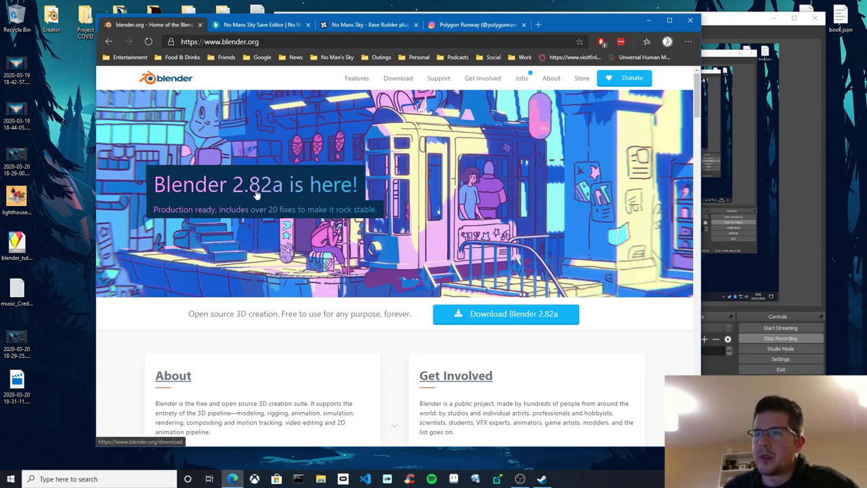
{"action": "left_click", "coordinate": [487, 311]}
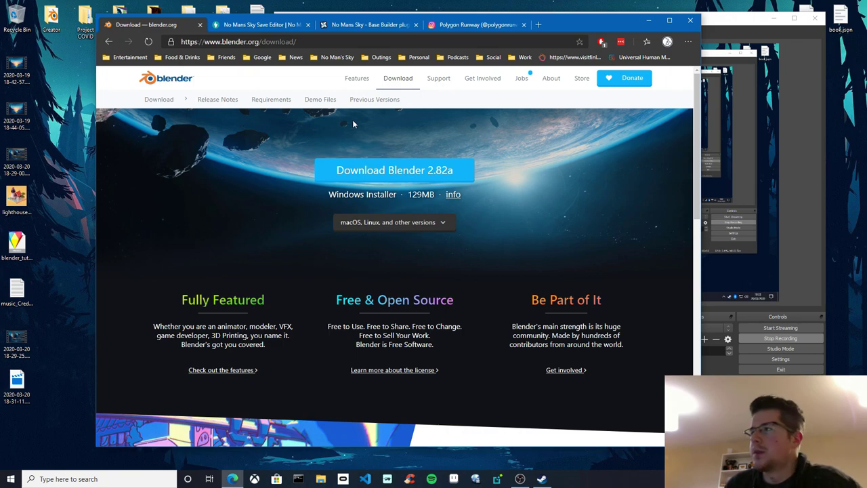
{"action": "left_click_drag", "start_coordinate": [576, 32], "coordinate": [563, 33]}
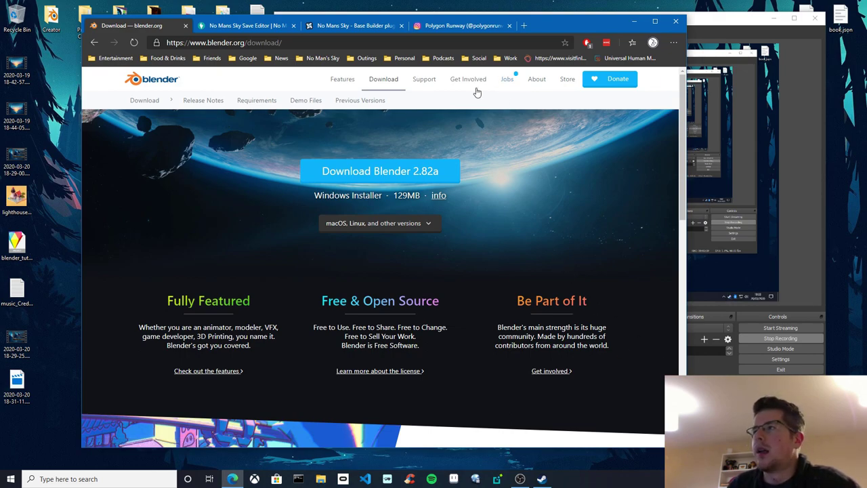
{"action": "left_click_drag", "start_coordinate": [553, 27], "coordinate": [569, 27]}
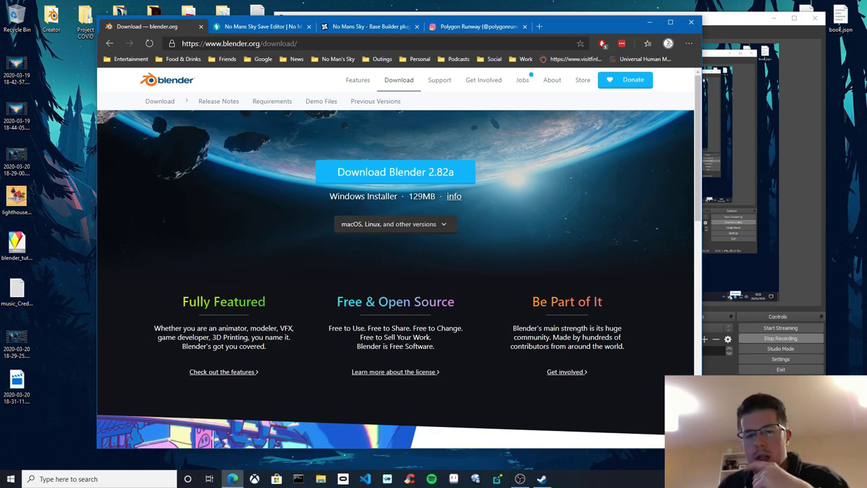
Switch to Steam and bring up the front page of its store
{"action": "right_click", "coordinate": [774, 480]}
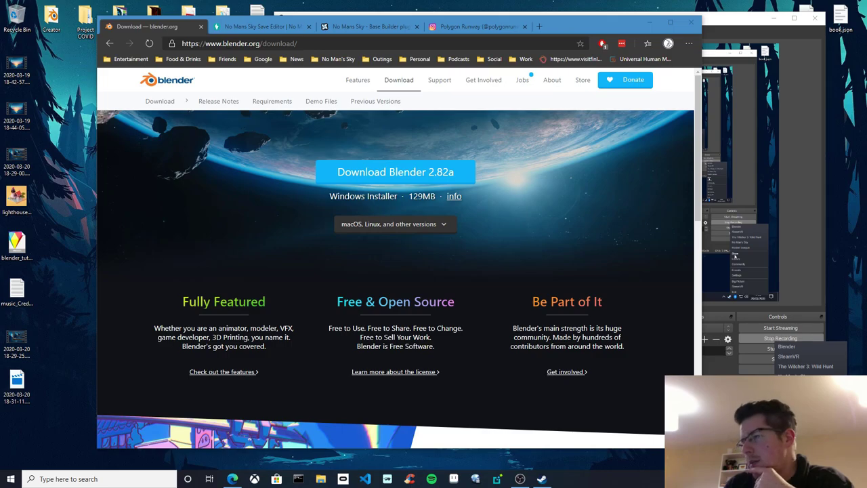
{"action": "left_click", "coordinate": [787, 346]}
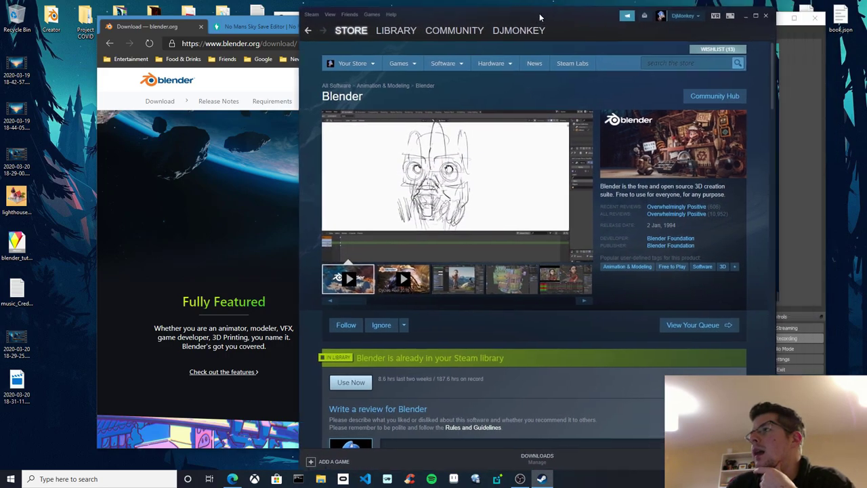
{"action": "left_click_drag", "start_coordinate": [540, 18], "coordinate": [496, 17]}
{"action": "left_click", "coordinate": [307, 63]}
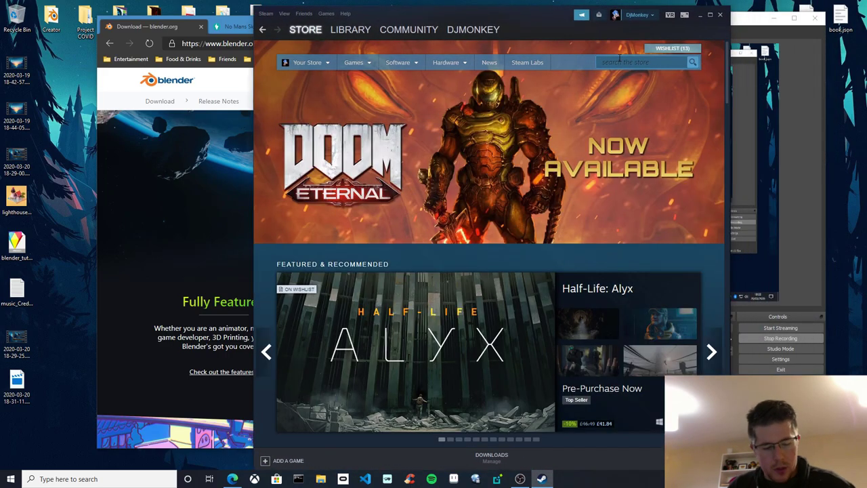
Search the Steam store for "blender" and open the product page of the free Blender software
{"action": "left_click", "coordinate": [619, 61]}
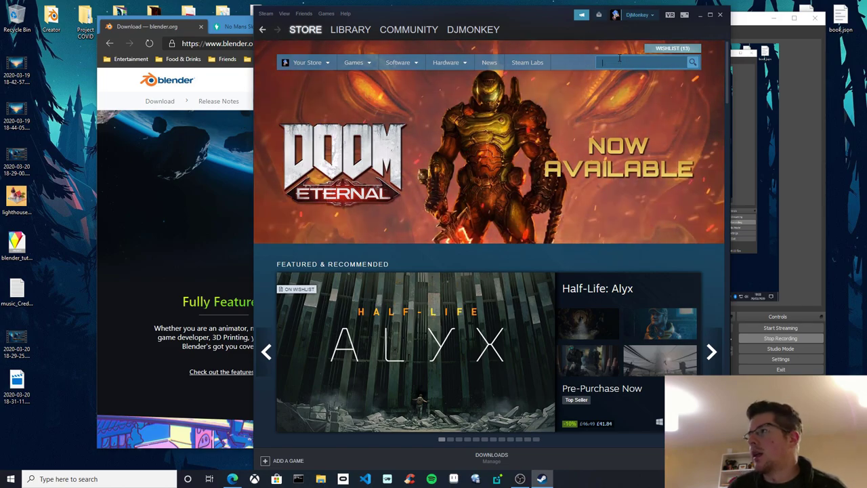
{"action": "type", "text": "blender"}
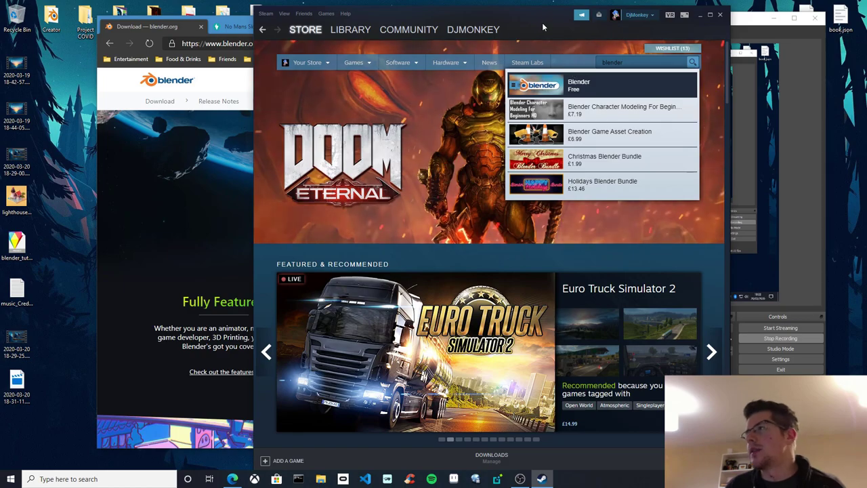
{"action": "scroll", "coordinate": [471, 311], "scroll_direction": "down", "scroll_amount": 1}
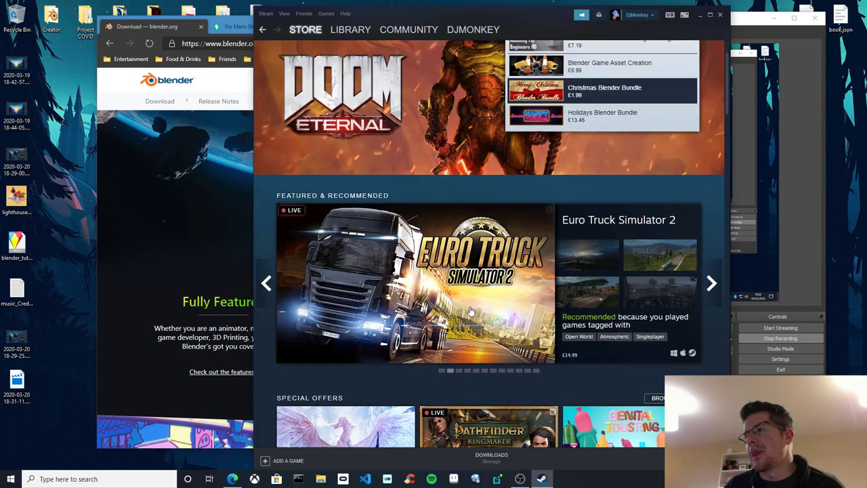
{"action": "scroll", "coordinate": [471, 310], "scroll_direction": "up", "scroll_amount": 1}
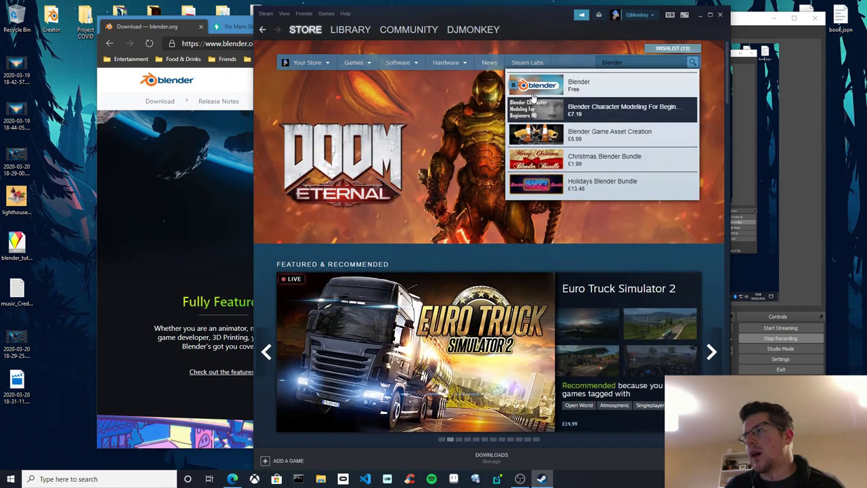
{"action": "left_click", "coordinate": [588, 90]}
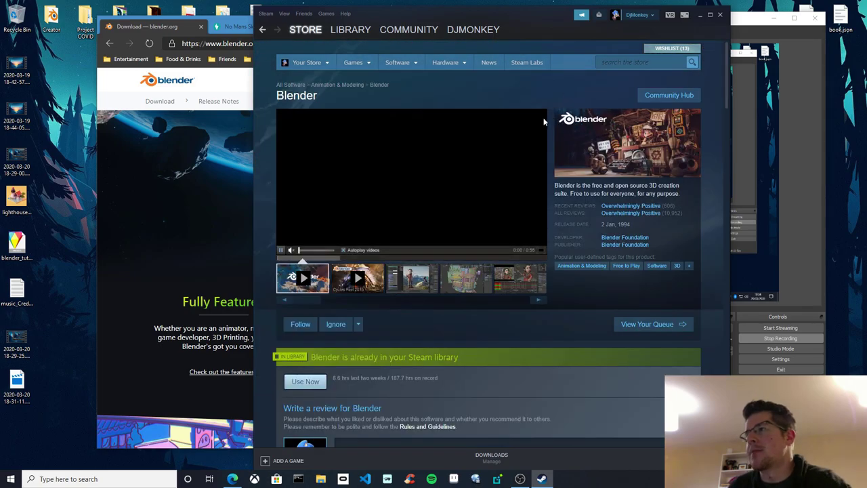
Launch Blender from the Use Blender section of its Steam store page
{"action": "scroll", "coordinate": [439, 290], "scroll_direction": "down", "scroll_amount": 4}
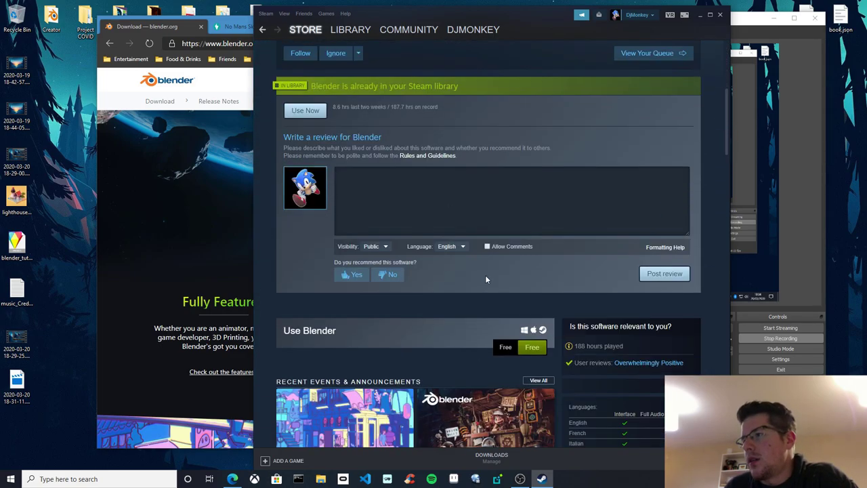
{"action": "scroll", "coordinate": [464, 291], "scroll_direction": "down", "scroll_amount": 1}
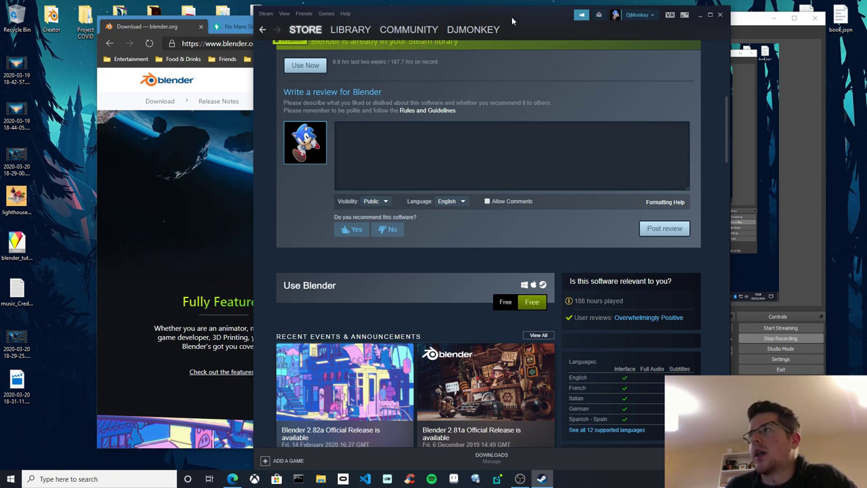
{"action": "left_click_drag", "start_coordinate": [513, 20], "coordinate": [522, 19]}
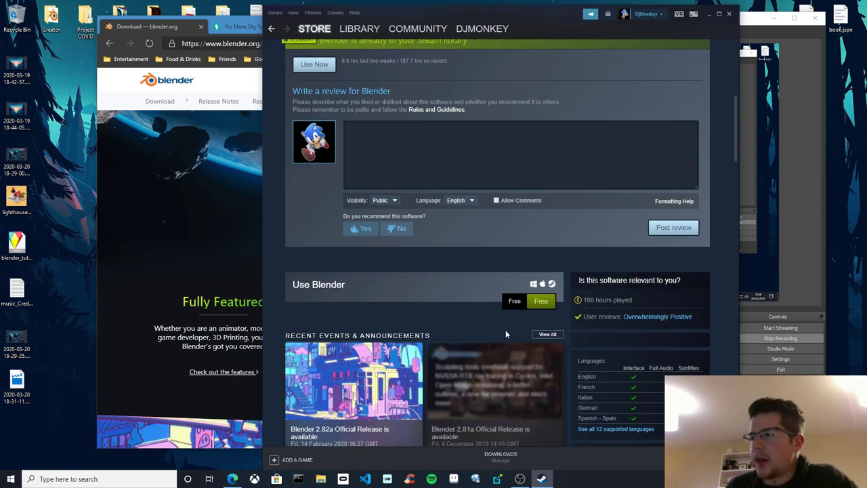
{"action": "scroll", "coordinate": [440, 280], "scroll_direction": "down", "scroll_amount": 1}
{"action": "scroll", "coordinate": [441, 282], "scroll_direction": "up", "scroll_amount": 1}
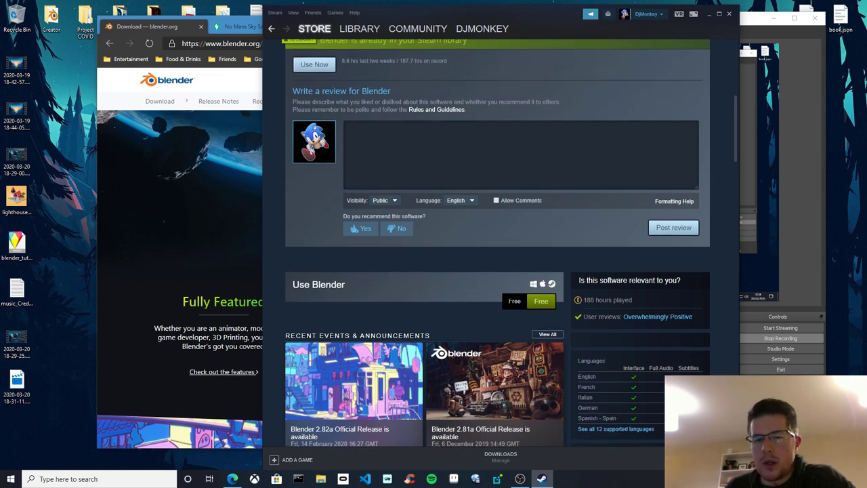
{"action": "left_click", "coordinate": [539, 303]}
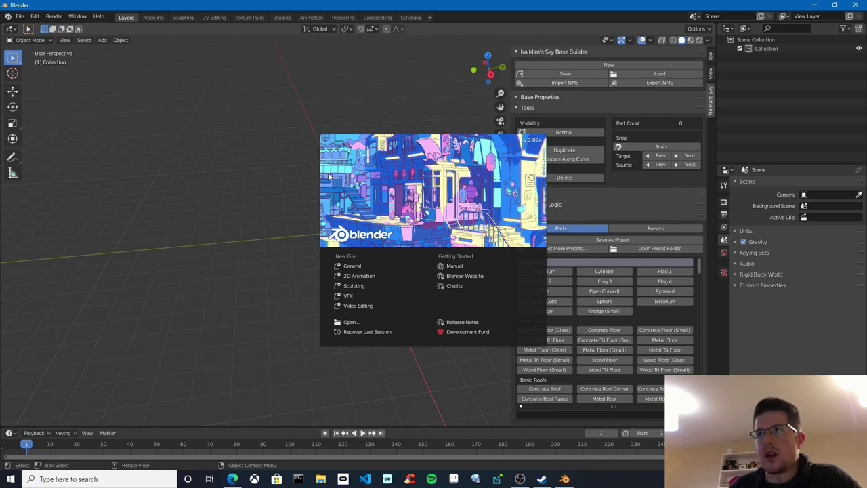
Close Blender and the Steam window to return to the browser
{"action": "left_click", "coordinate": [855, 4]}
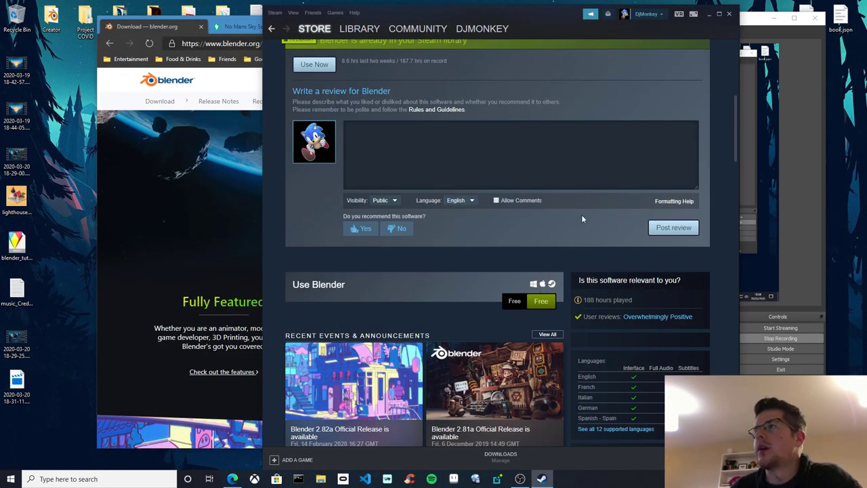
{"action": "left_click", "coordinate": [719, 14]}
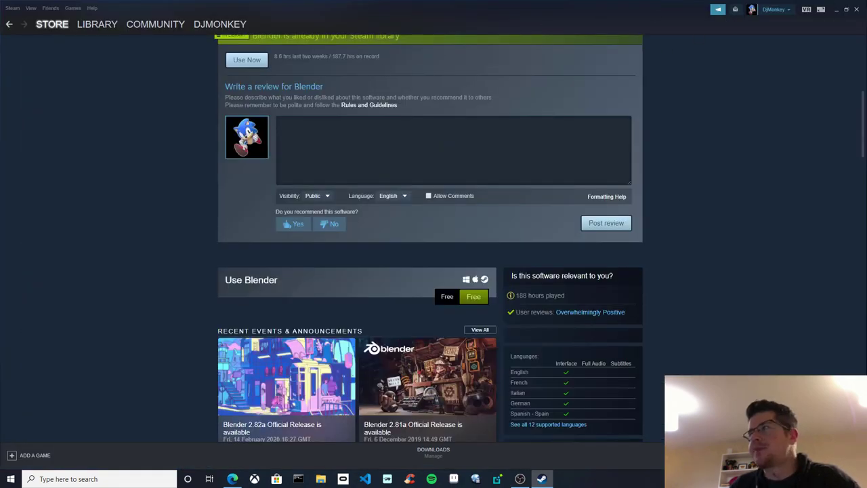
{"action": "left_click", "coordinate": [863, 12]}
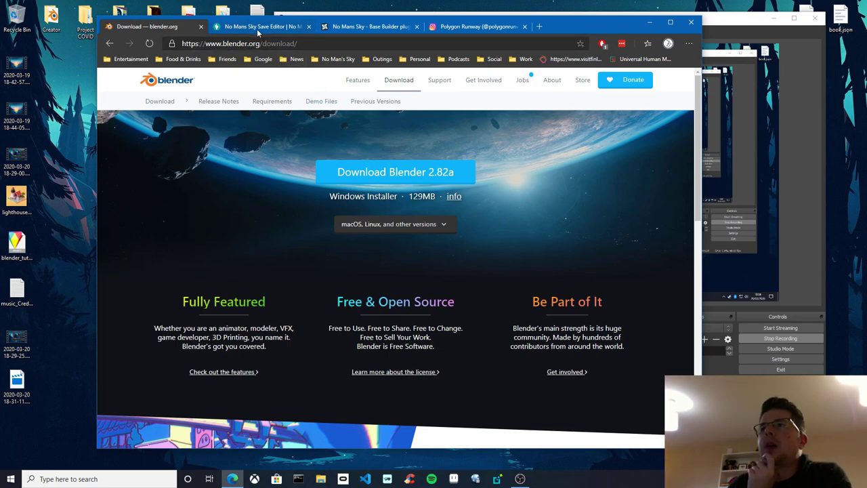
Open the No Mans Sky Save Editor page on nomansskymods.com and read through its mod details, description and feature list
{"action": "left_click", "coordinate": [256, 27]}
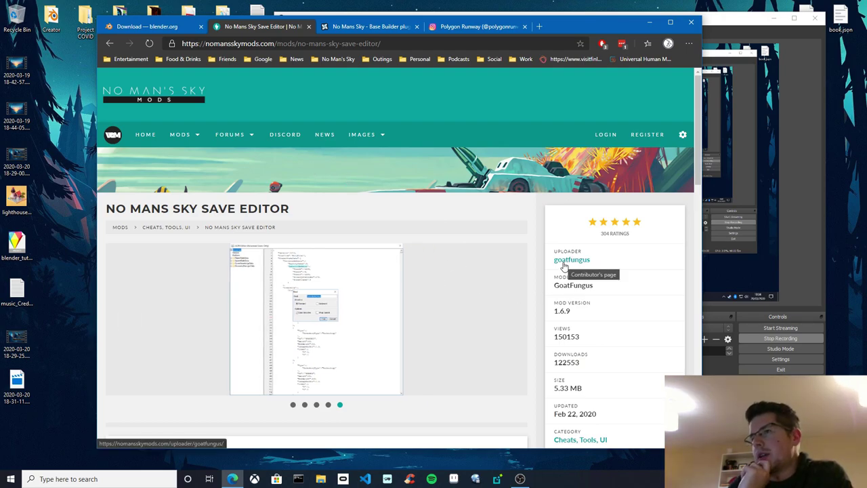
{"action": "scroll", "coordinate": [391, 251], "scroll_direction": "down", "scroll_amount": 3}
{"action": "scroll", "coordinate": [391, 251], "scroll_direction": "up", "scroll_amount": 1}
{"action": "scroll", "coordinate": [407, 281], "scroll_direction": "up", "scroll_amount": 1}
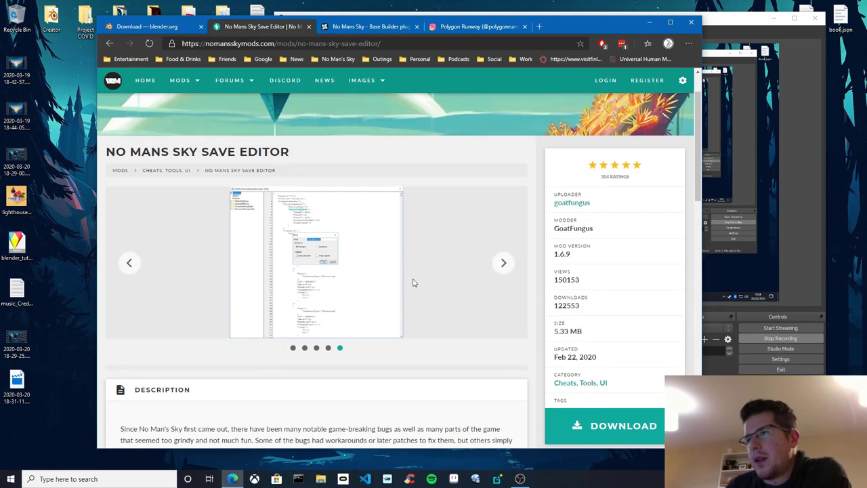
{"action": "scroll", "coordinate": [410, 284], "scroll_direction": "down", "scroll_amount": 9}
{"action": "scroll", "coordinate": [405, 293], "scroll_direction": "up", "scroll_amount": 10}
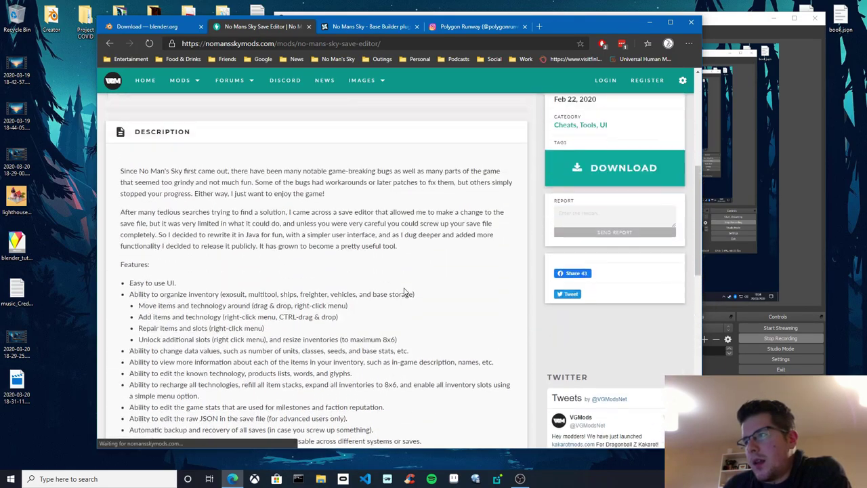
{"action": "scroll", "coordinate": [322, 282], "scroll_direction": "down", "scroll_amount": 5}
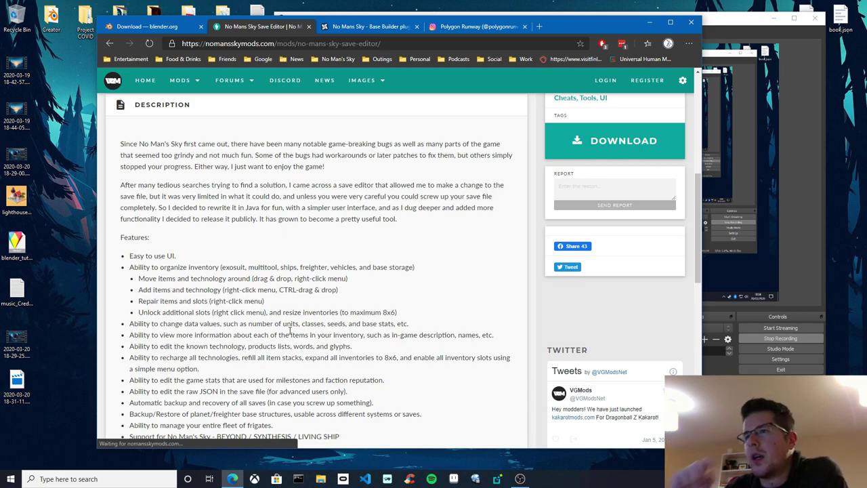
{"action": "scroll", "coordinate": [290, 330], "scroll_direction": "up", "scroll_amount": 3}
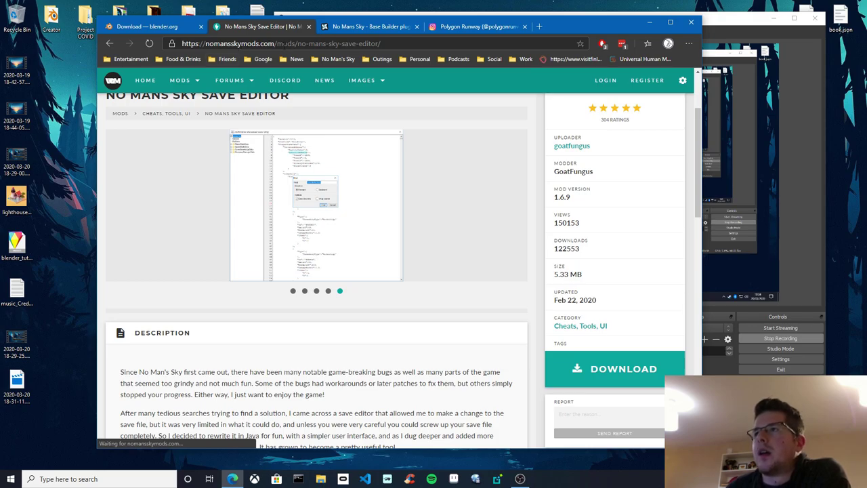
{"action": "scroll", "coordinate": [294, 209], "scroll_direction": "down", "scroll_amount": 2}
{"action": "scroll", "coordinate": [334, 300], "scroll_direction": "up", "scroll_amount": 2}
{"action": "scroll", "coordinate": [339, 291], "scroll_direction": "down", "scroll_amount": 10}
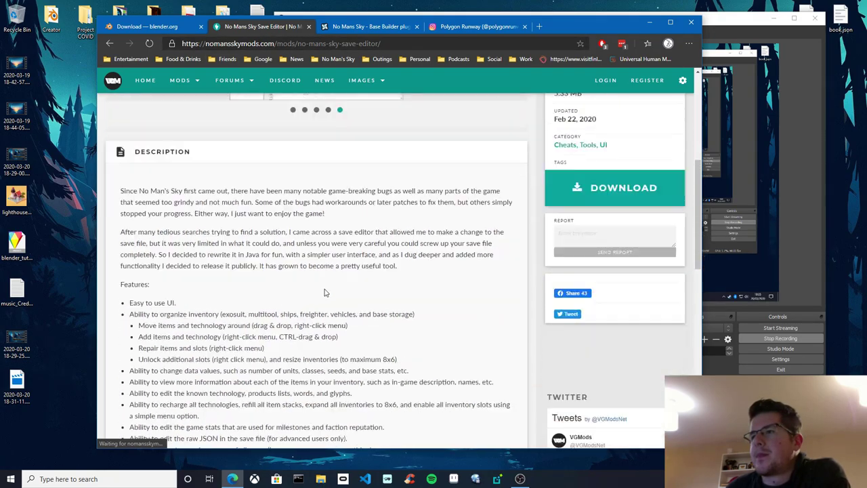
{"action": "scroll", "coordinate": [366, 299], "scroll_direction": "up", "scroll_amount": 15}
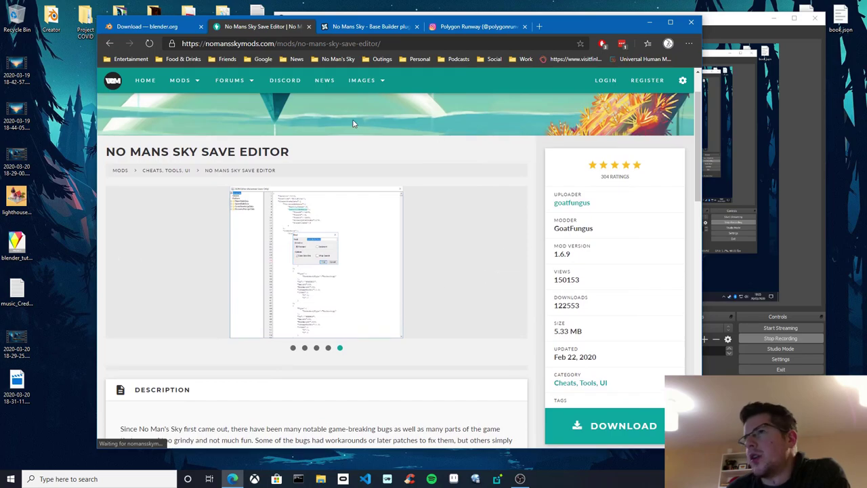
{"action": "scroll", "coordinate": [558, 228], "scroll_direction": "down", "scroll_amount": 1}
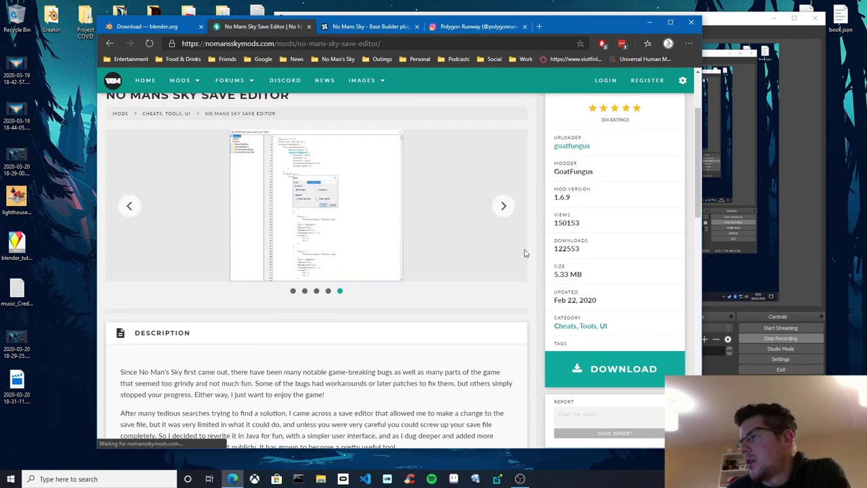
Download the save editor from its mod page and delete the blocked NMSSaveEditor.exe download
{"action": "left_click", "coordinate": [621, 368]}
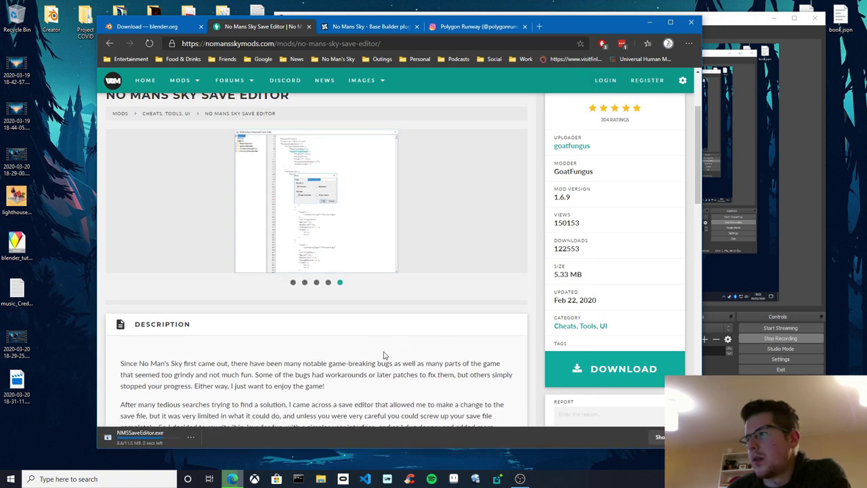
{"action": "scroll", "coordinate": [128, 401], "scroll_direction": "down", "scroll_amount": 1}
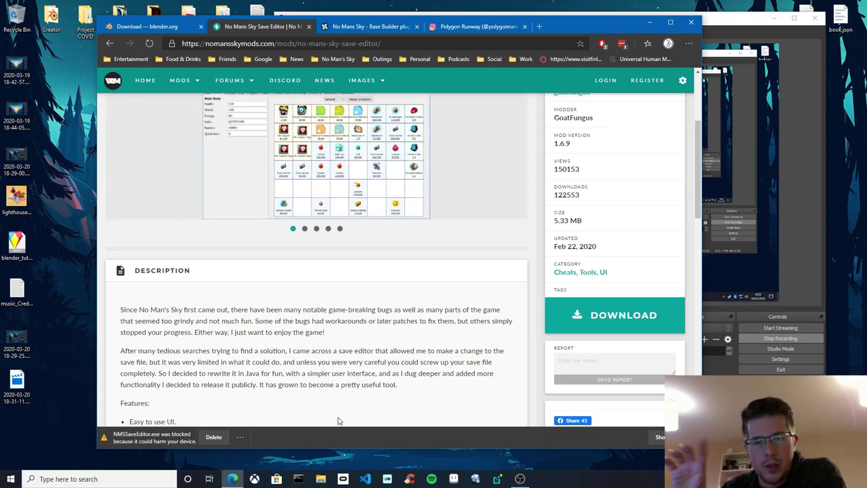
{"action": "left_click", "coordinate": [239, 437]}
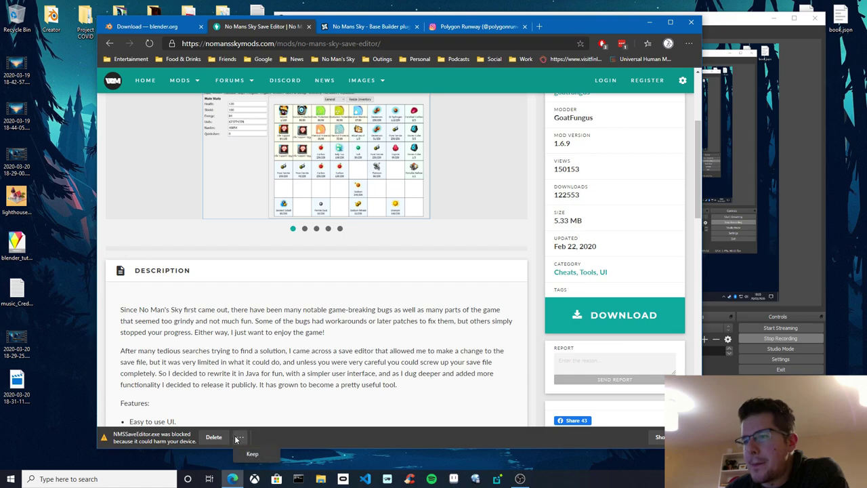
{"action": "left_click", "coordinate": [232, 435]}
{"action": "left_click", "coordinate": [223, 435]}
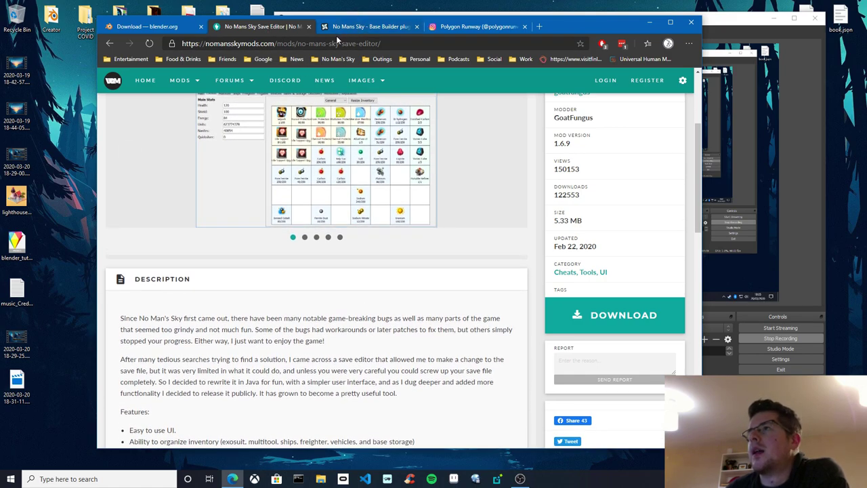
Go back to the No Mans Sky Save Editor mod page and highlight the words "Sky Save Editor" in its title
{"action": "left_click", "coordinate": [376, 29]}
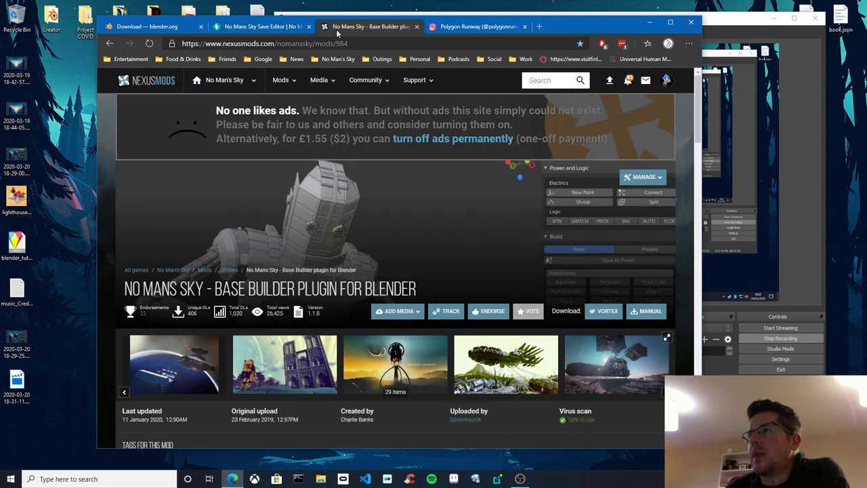
{"action": "left_click", "coordinate": [283, 27]}
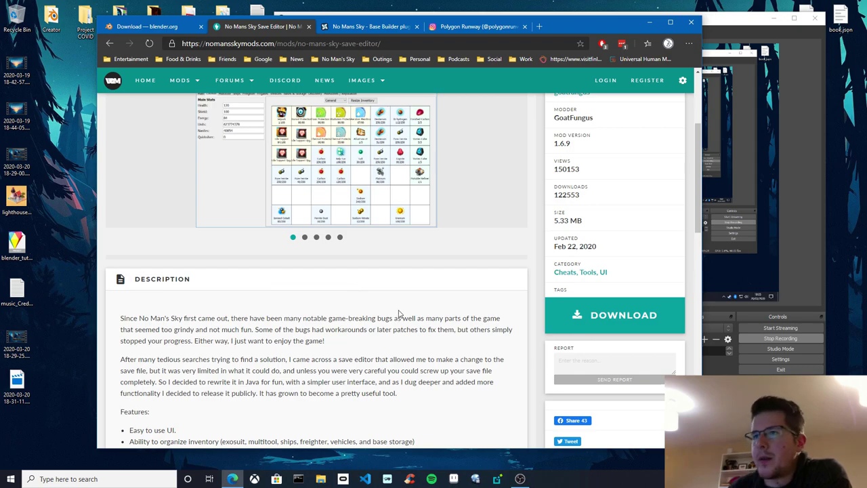
{"action": "scroll", "coordinate": [401, 314], "scroll_direction": "up", "scroll_amount": 2}
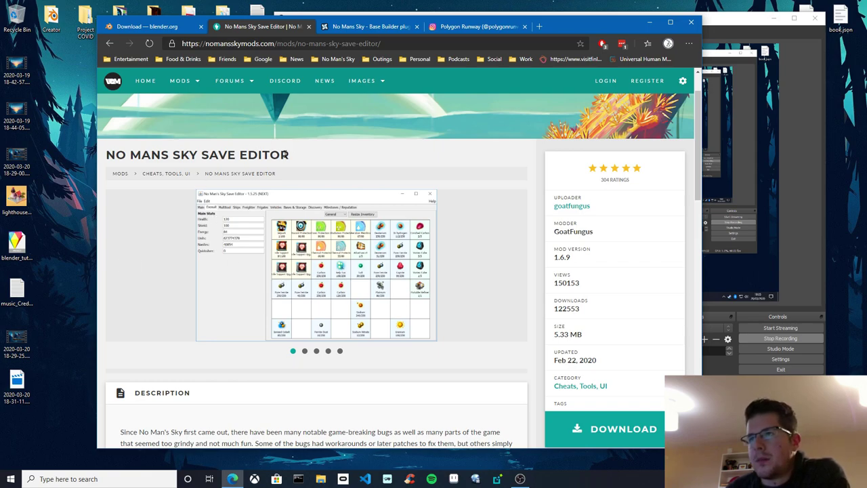
{"action": "left_click_drag", "start_coordinate": [288, 155], "coordinate": [173, 156]}
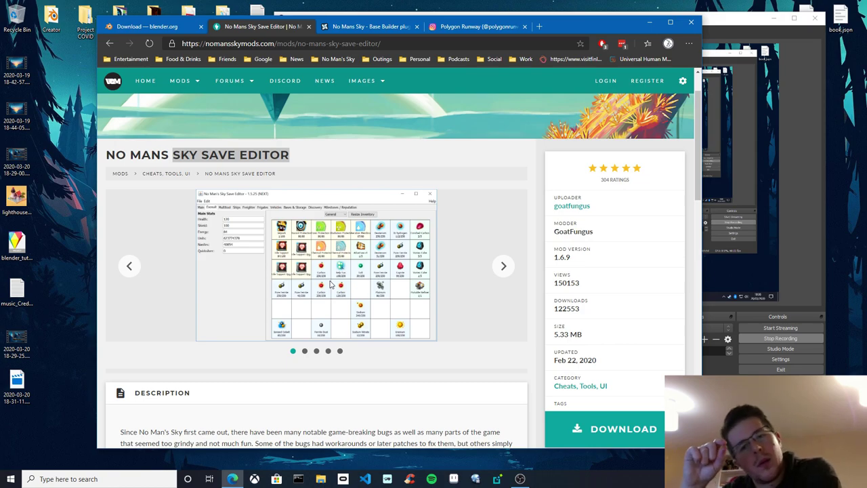
Open the Base Builder plugin page on Nexus Mods, highlight mod number 984 in its address and view the mod description
{"action": "left_click", "coordinate": [336, 28]}
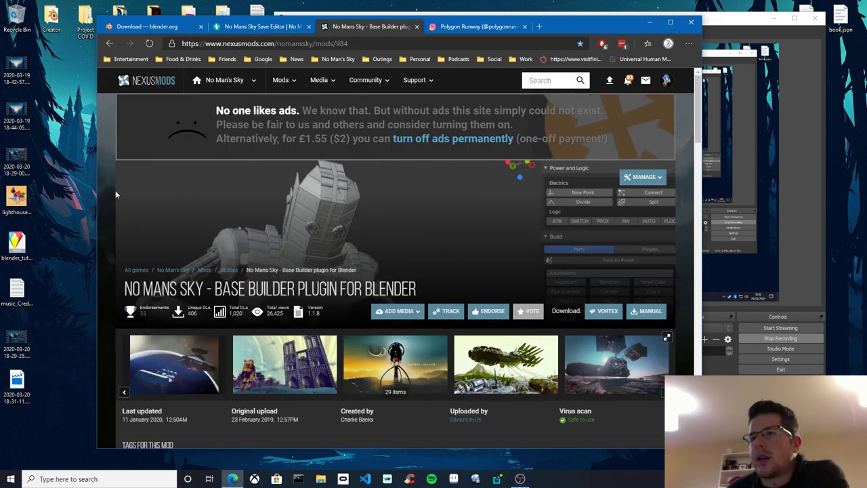
{"action": "left_click_drag", "start_coordinate": [602, 30], "coordinate": [619, 27]}
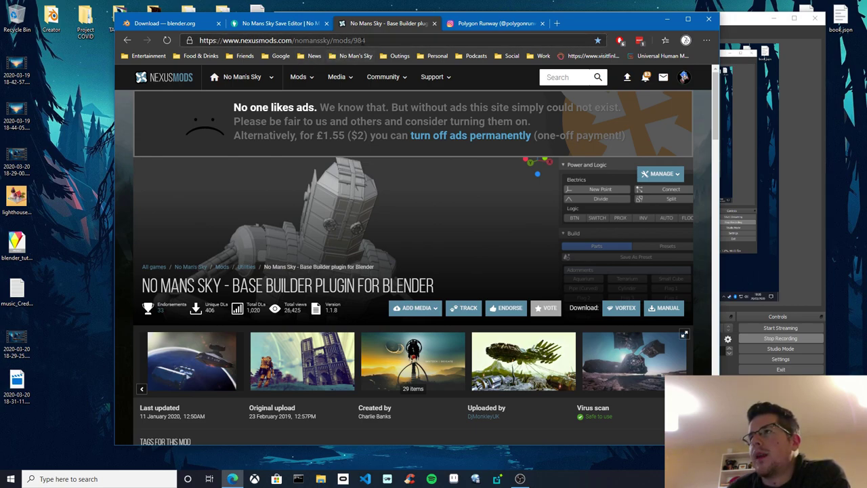
{"action": "double_click", "coordinate": [355, 40]}
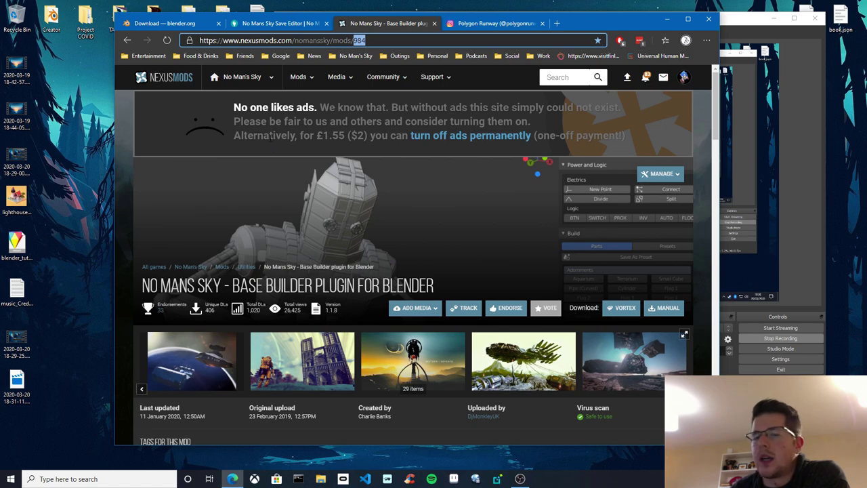
{"action": "scroll", "coordinate": [188, 316], "scroll_direction": "down", "scroll_amount": 1}
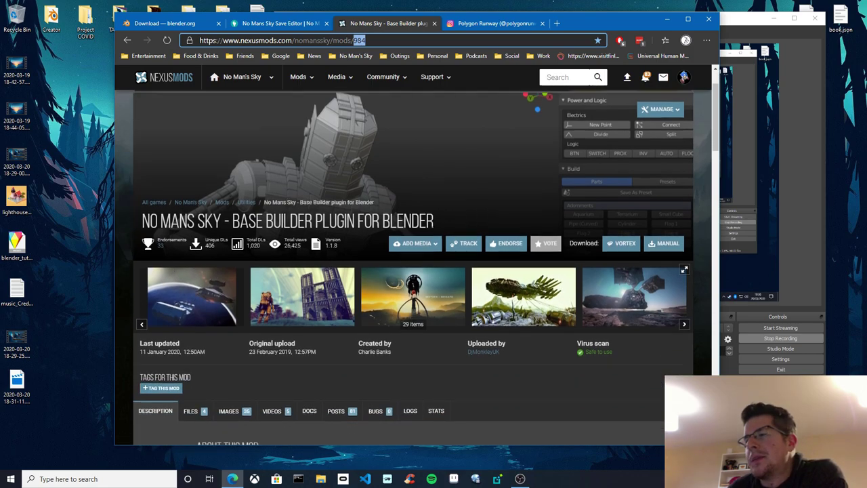
{"action": "scroll", "coordinate": [328, 213], "scroll_direction": "down", "scroll_amount": 3}
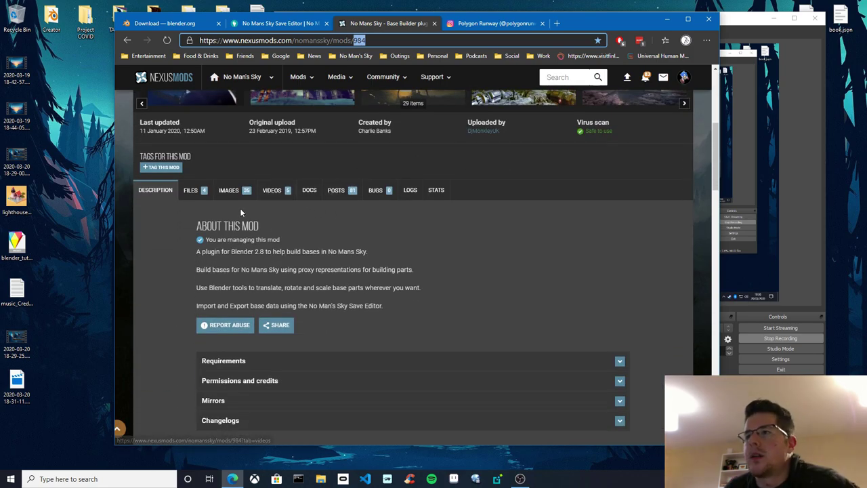
Download the No Man's Sky Base Builder main file manually from the mod's files, using the free slow download
{"action": "left_click", "coordinate": [190, 189]}
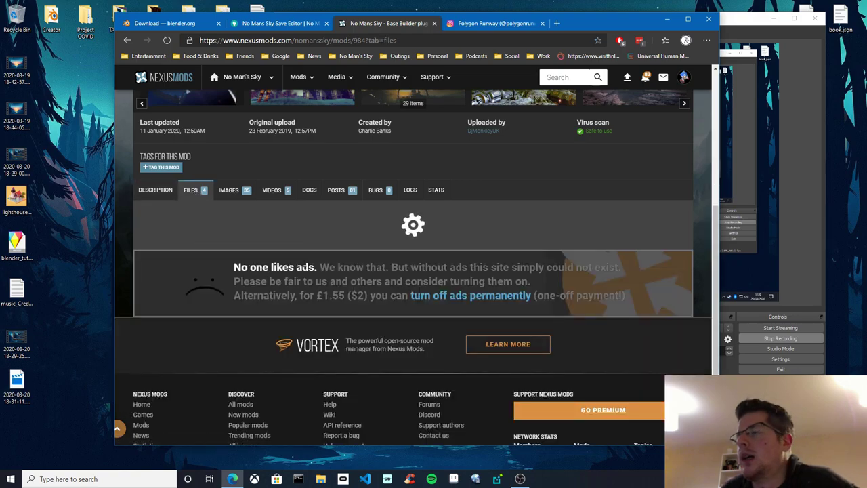
{"action": "scroll", "coordinate": [318, 257], "scroll_direction": "down", "scroll_amount": 2}
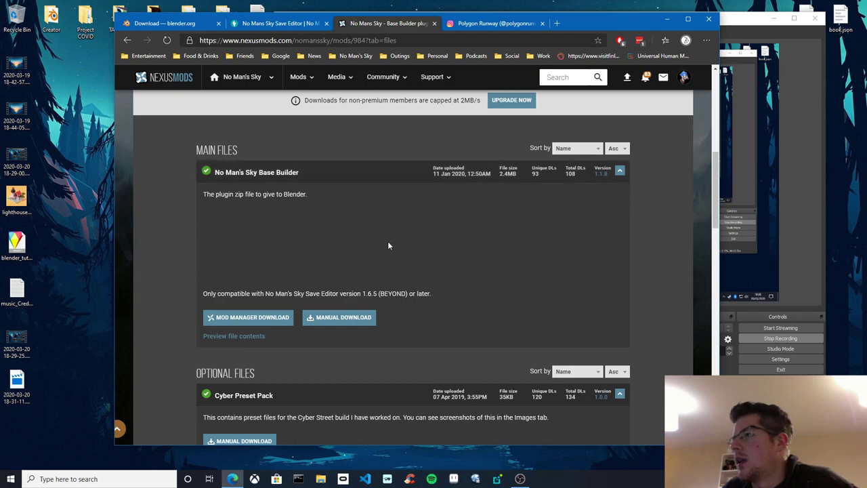
{"action": "left_click", "coordinate": [332, 319]}
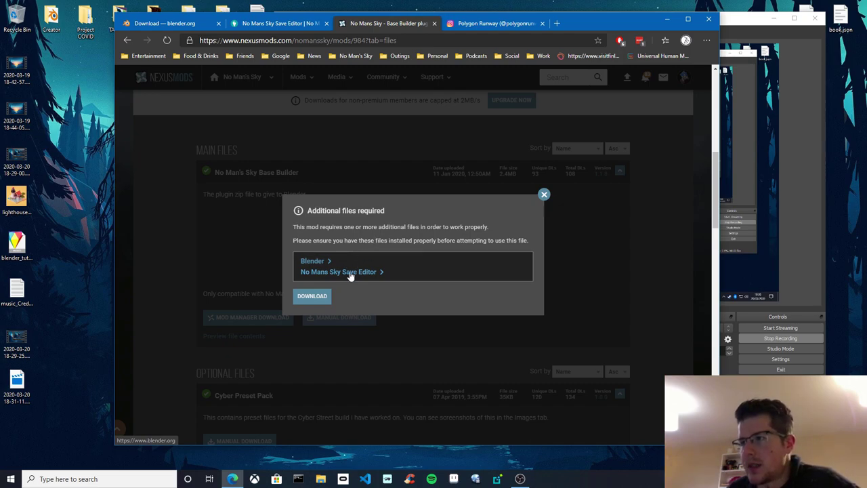
{"action": "left_click", "coordinate": [314, 299]}
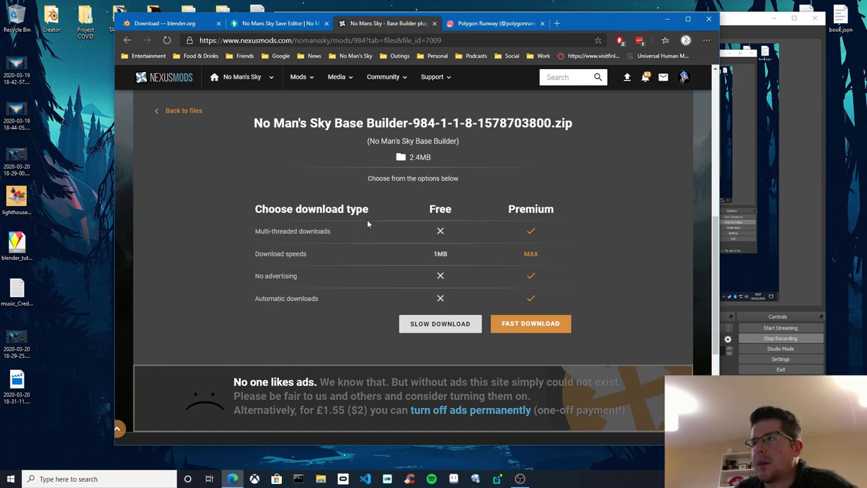
{"action": "left_click", "coordinate": [452, 324]}
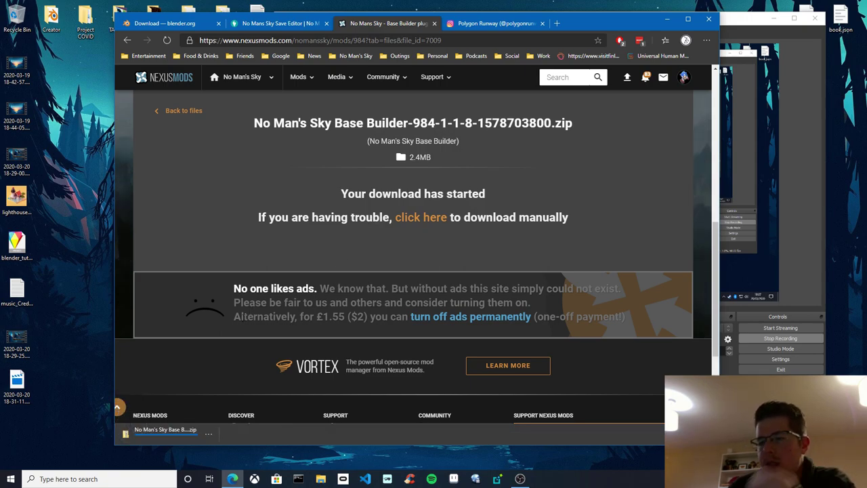
Place the downloaded No Man's Sky Base Builder zip file on the desktop
{"action": "scroll", "coordinate": [200, 396], "scroll_direction": "up", "scroll_amount": 1}
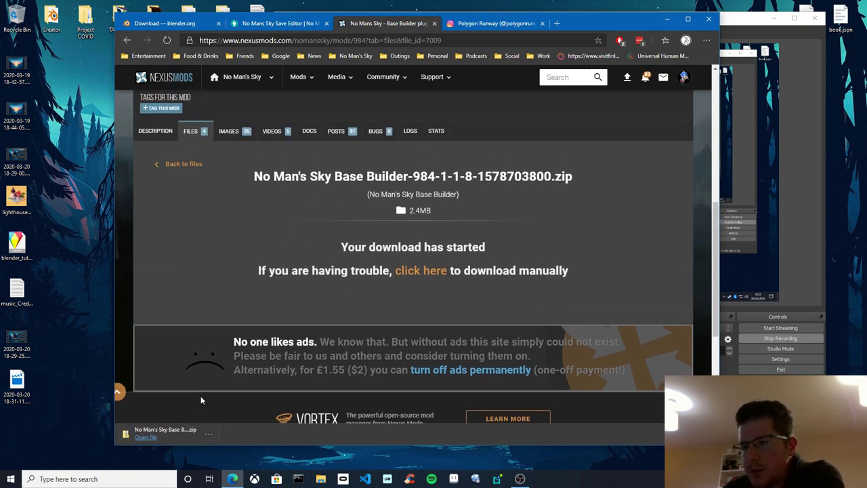
{"action": "scroll", "coordinate": [201, 396], "scroll_direction": "down", "scroll_amount": 1}
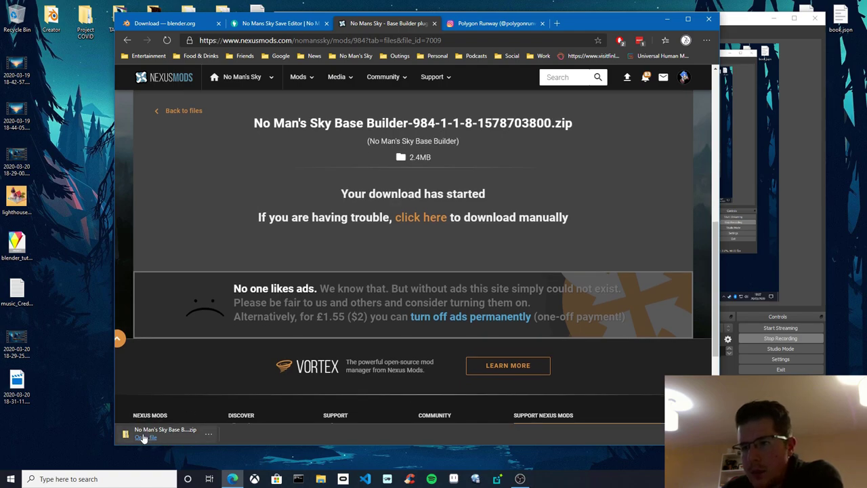
{"action": "left_click_drag", "start_coordinate": [147, 437], "coordinate": [31, 439]}
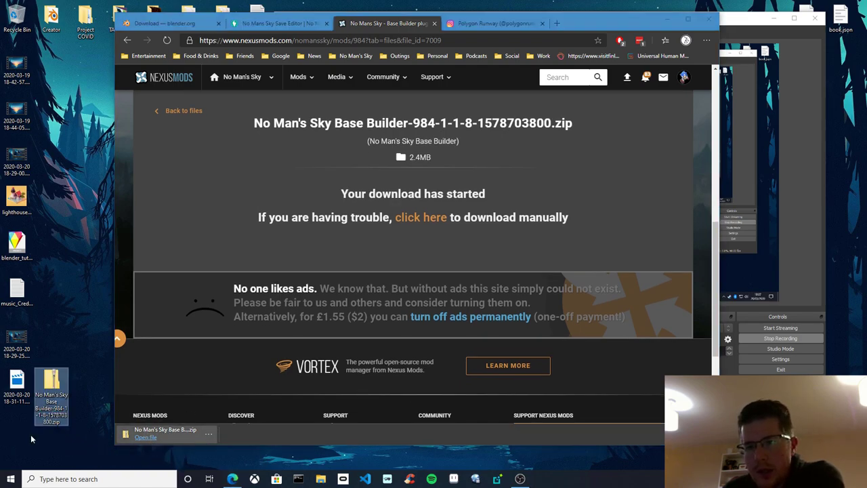
Look inside the Base Builder zip on the desktop at its no_mans_sky_base_builder folder and close the archive window
{"action": "double_click", "coordinate": [51, 399]}
{"action": "left_click_drag", "start_coordinate": [246, 188], "coordinate": [190, 86]}
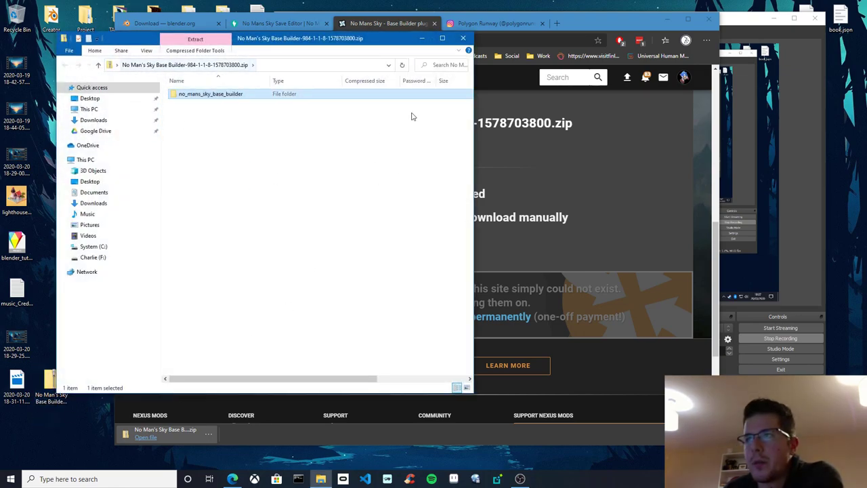
{"action": "left_click", "coordinate": [464, 41]}
{"action": "left_click", "coordinate": [52, 394]}
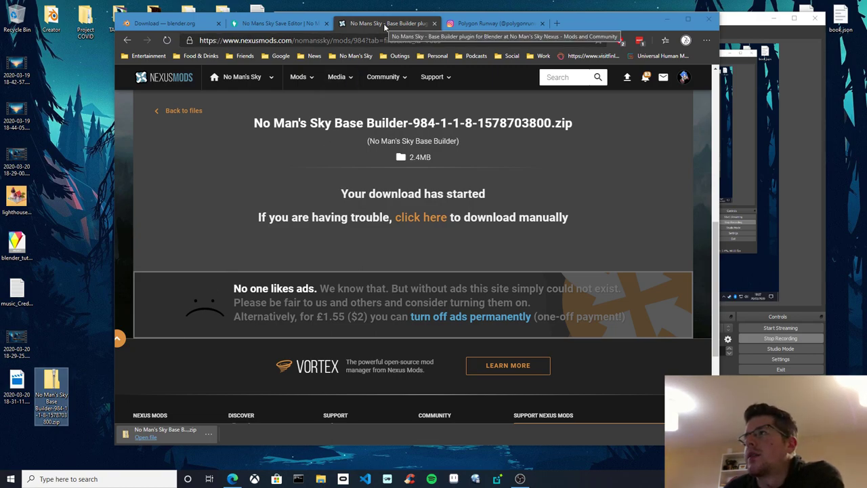
Minimize the browser and OBS windows to clear the desktop
{"action": "left_click", "coordinate": [668, 18]}
{"action": "left_click_drag", "start_coordinate": [496, 23], "coordinate": [452, 42]}
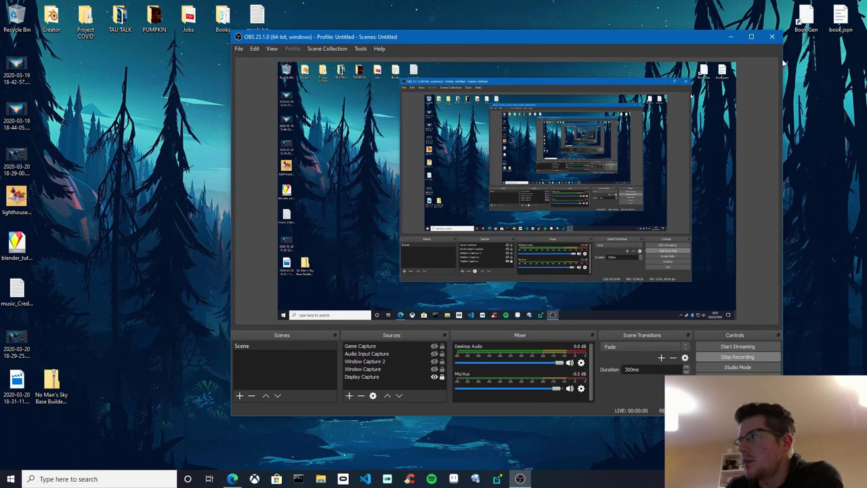
{"action": "left_click", "coordinate": [732, 37]}
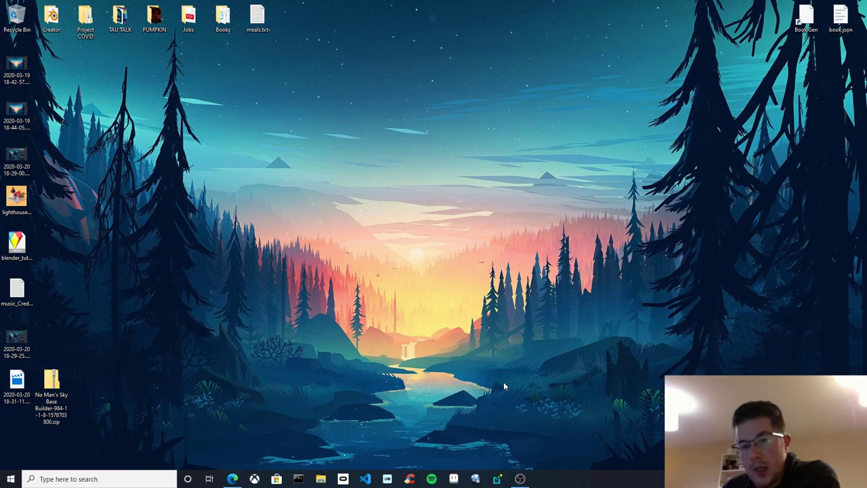
Launch Blender through Steam and clear the splash screen and viewport sidebar to leave an unobstructed 3D view
{"action": "right_click", "coordinate": [772, 479]}
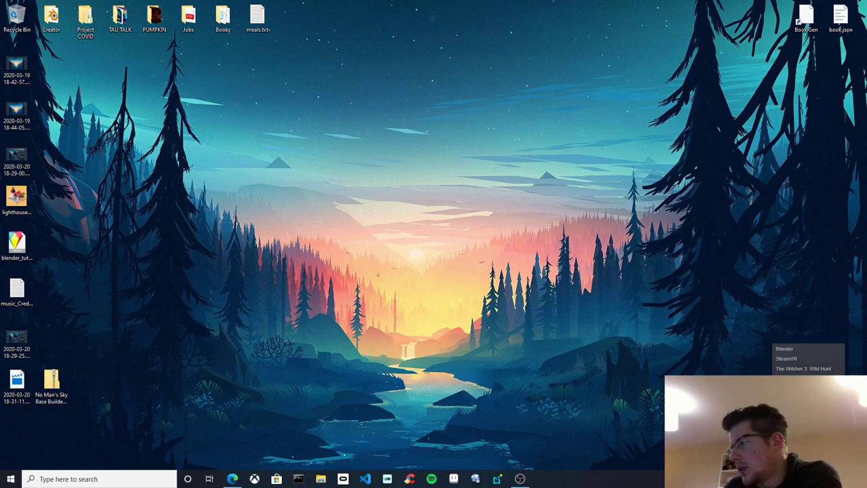
{"action": "left_click", "coordinate": [785, 349]}
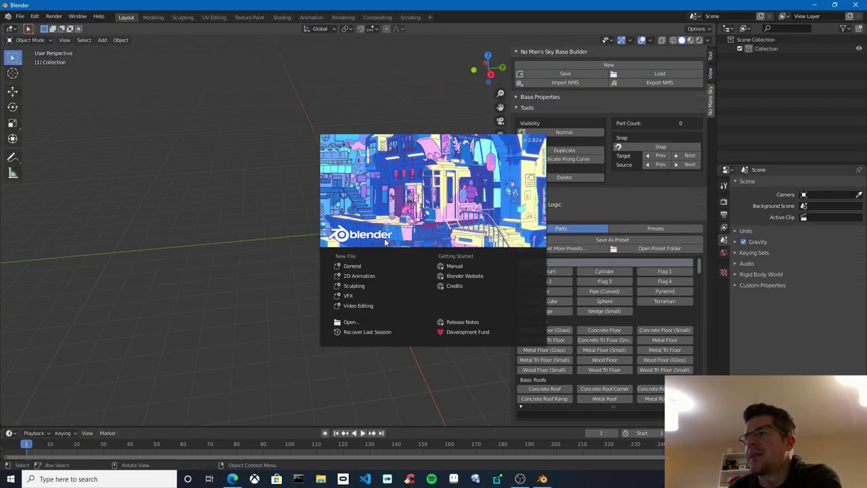
{"action": "left_click", "coordinate": [285, 171]}
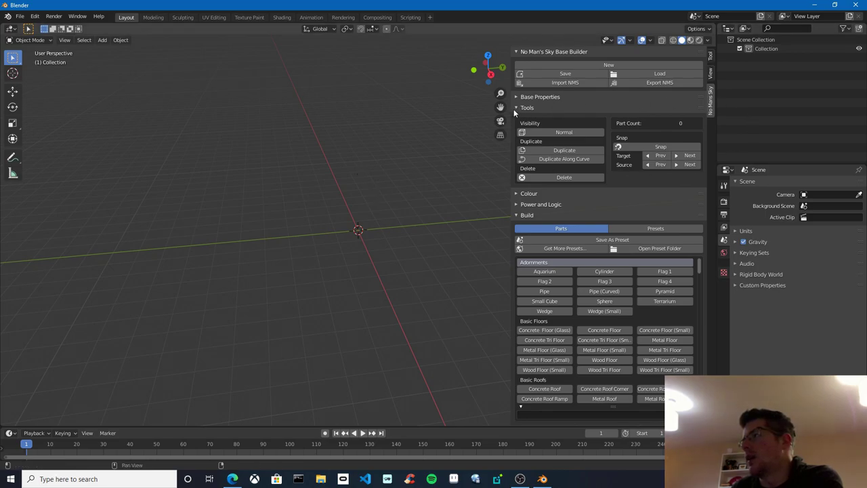
{"action": "key", "text": "n"}
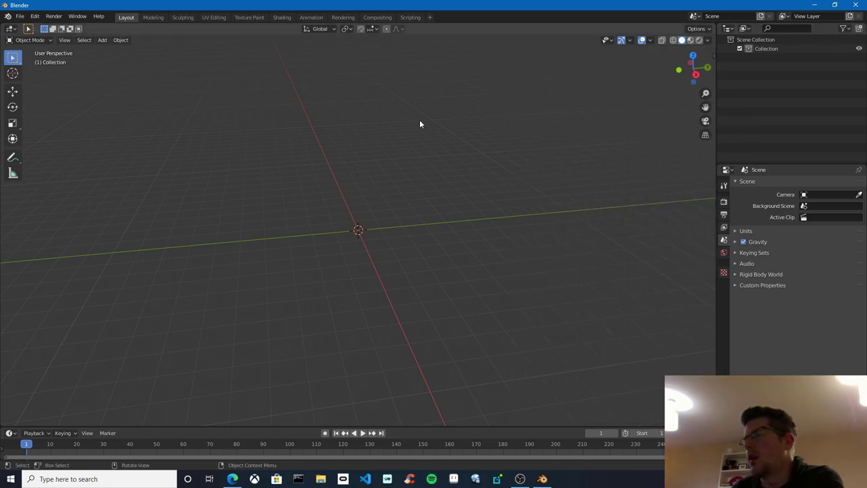
{"action": "middle_click_drag", "start_coordinate": [335, 235], "coordinate": [367, 248]}
{"action": "middle_click_drag", "start_coordinate": [357, 260], "coordinate": [250, 87]}
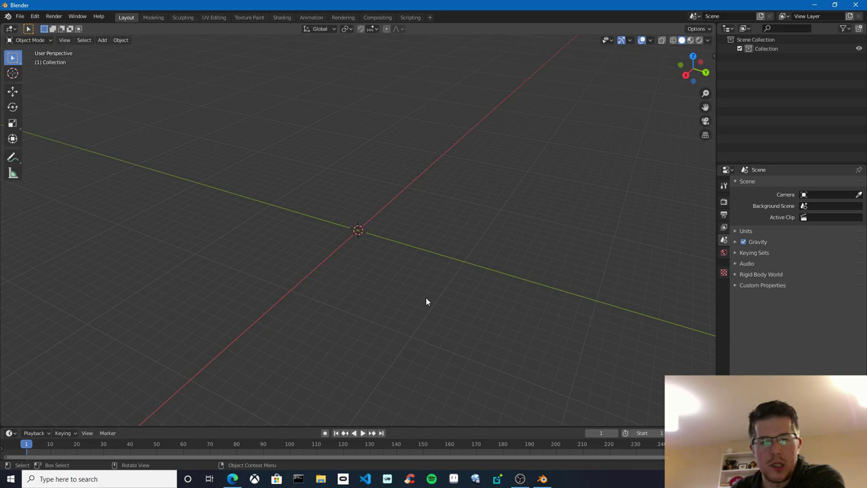
Open the Add-ons preferences in Blender, and reposition and enlarge the preferences window
{"action": "left_click", "coordinate": [34, 16]}
{"action": "left_click", "coordinate": [56, 145]}
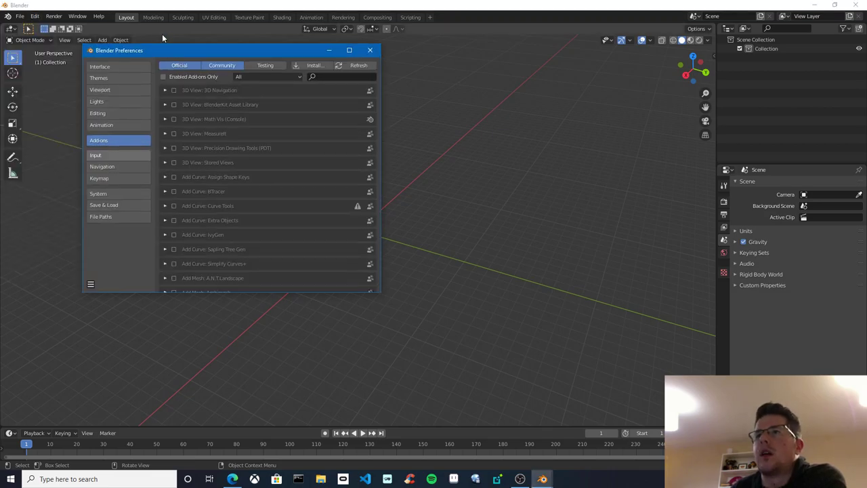
{"action": "left_click_drag", "start_coordinate": [169, 46], "coordinate": [227, 65]}
{"action": "left_click_drag", "start_coordinate": [419, 309], "coordinate": [511, 366]}
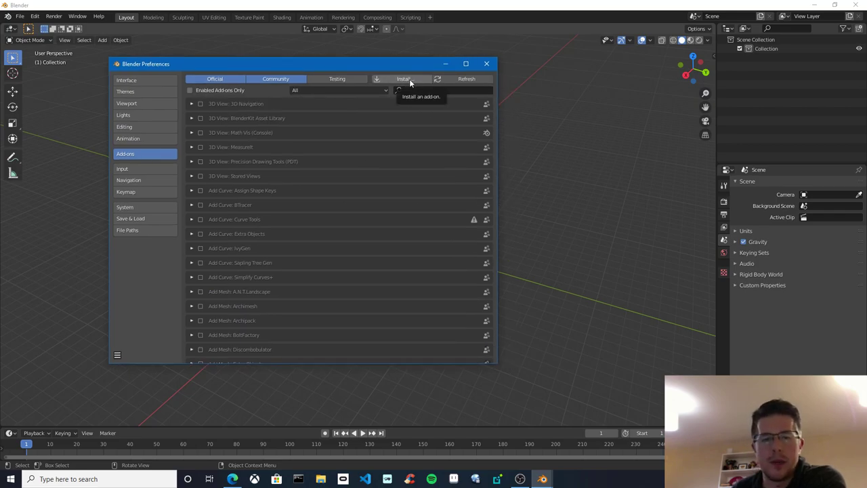
Choose No Man's Sky Base Builder-984-1-1-8-1578703800.zip from the Desktop as the add-on to install, but cancel the installation
{"action": "left_click", "coordinate": [409, 78]}
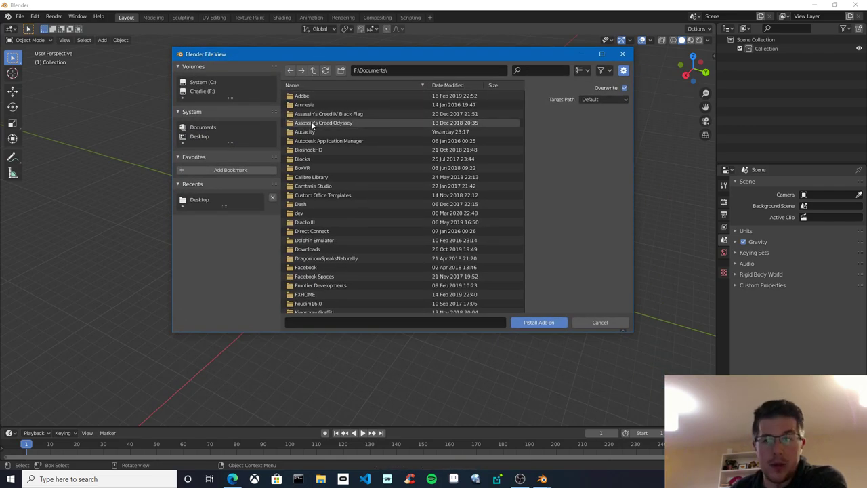
{"action": "left_click", "coordinate": [203, 137]}
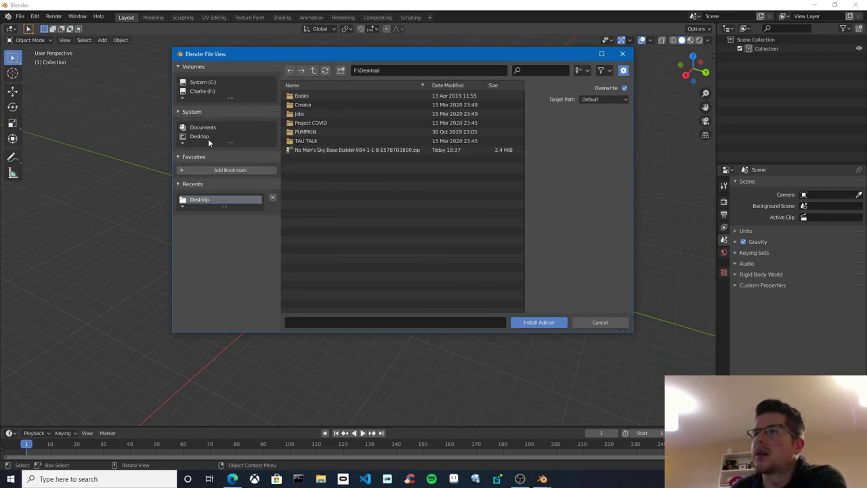
{"action": "left_click", "coordinate": [358, 150]}
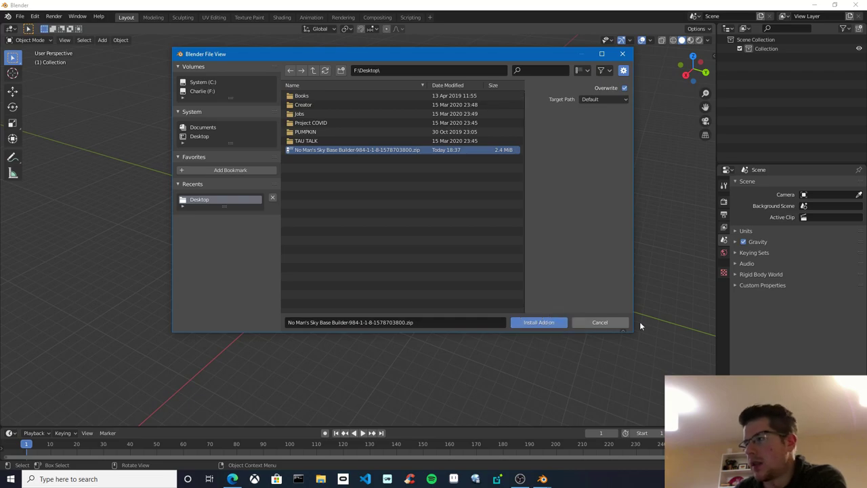
{"action": "left_click", "coordinate": [599, 322]}
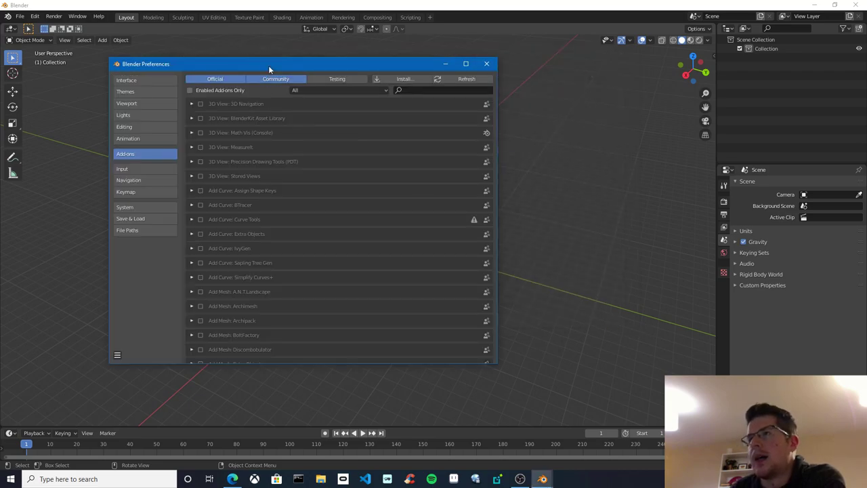
Search the add-ons list for "no m" to check the entry for the Base Builder add-on
{"action": "left_click_drag", "start_coordinate": [268, 65], "coordinate": [310, 60]}
{"action": "left_click", "coordinate": [470, 80]}
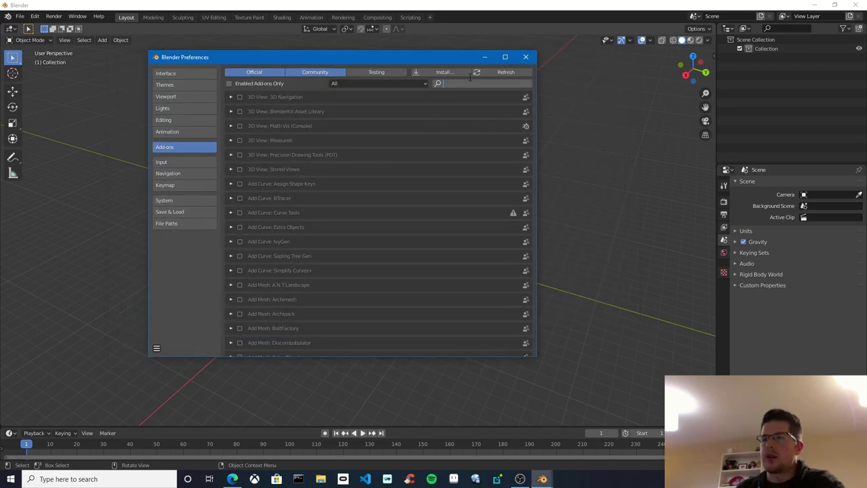
{"action": "type", "text": "no m"}
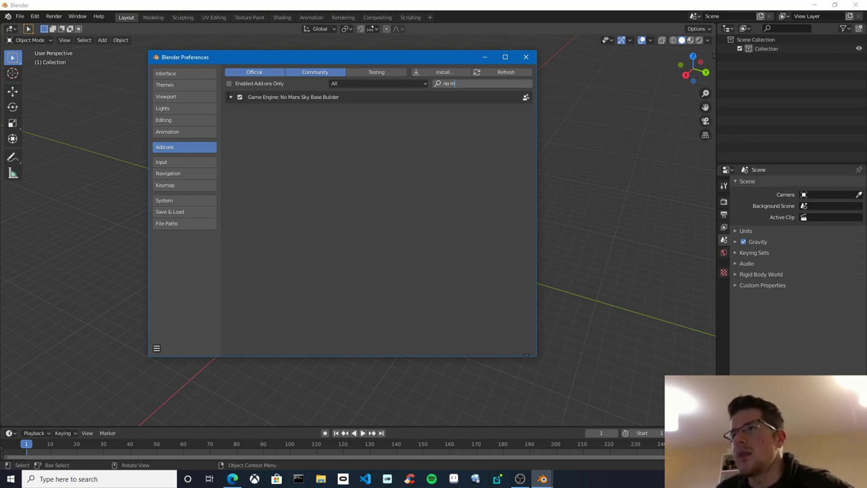
{"action": "left_click_drag", "start_coordinate": [248, 59], "coordinate": [263, 70]}
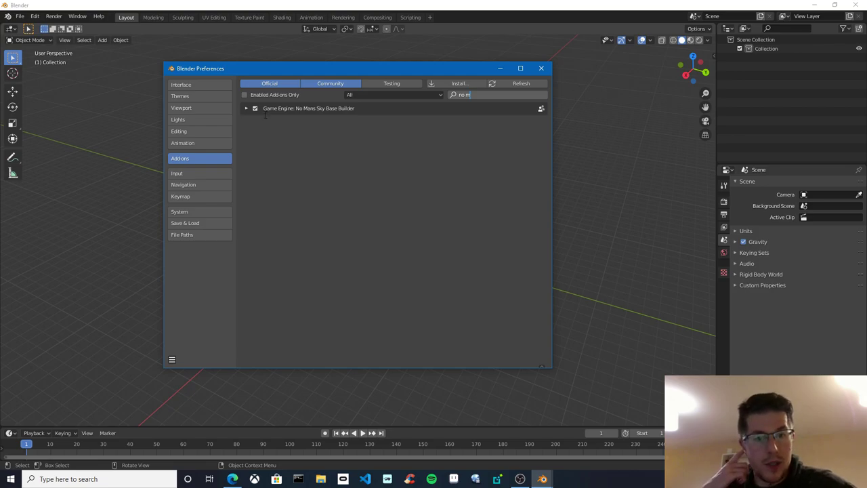
Expand the details of the No Mans Sky Base Builder add-on to review them, and close the preferences window
{"action": "left_click", "coordinate": [246, 107]}
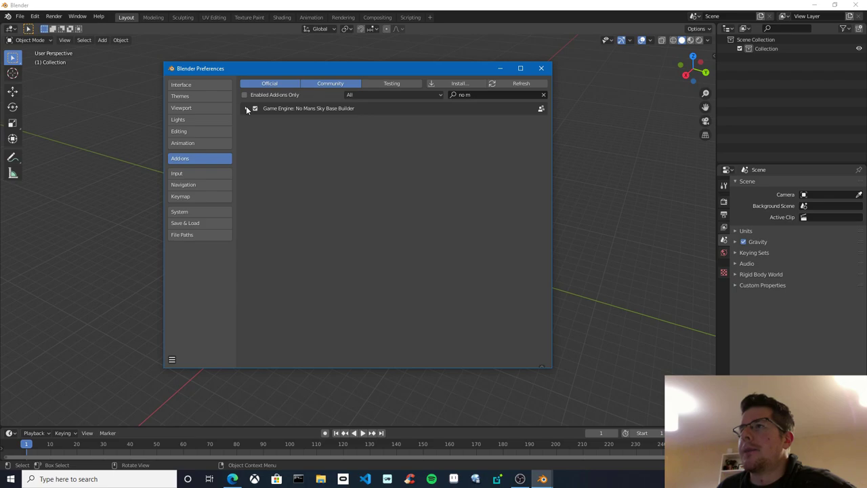
{"action": "left_click", "coordinate": [246, 108]}
{"action": "left_click_drag", "start_coordinate": [302, 71], "coordinate": [234, 71]}
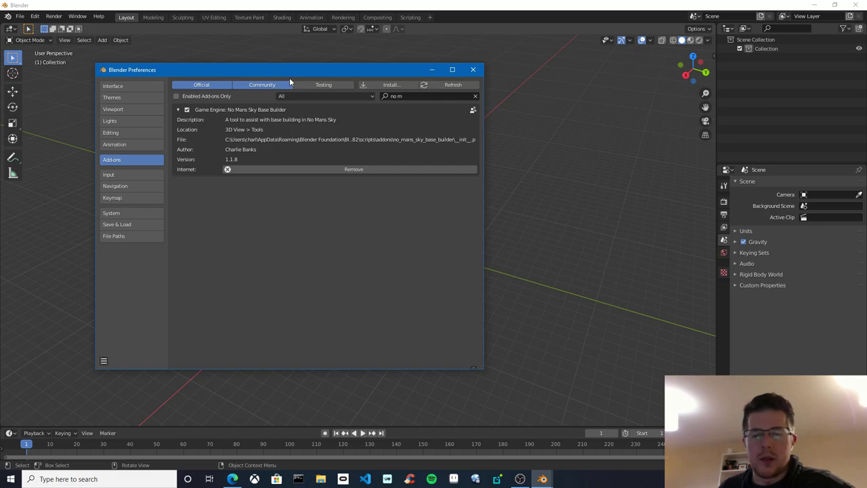
{"action": "left_click_drag", "start_coordinate": [289, 77], "coordinate": [354, 79]}
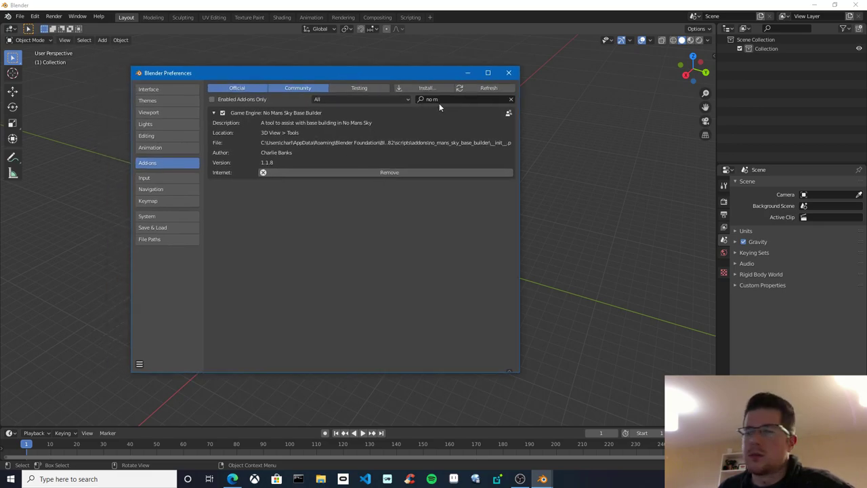
{"action": "left_click", "coordinate": [509, 73]}
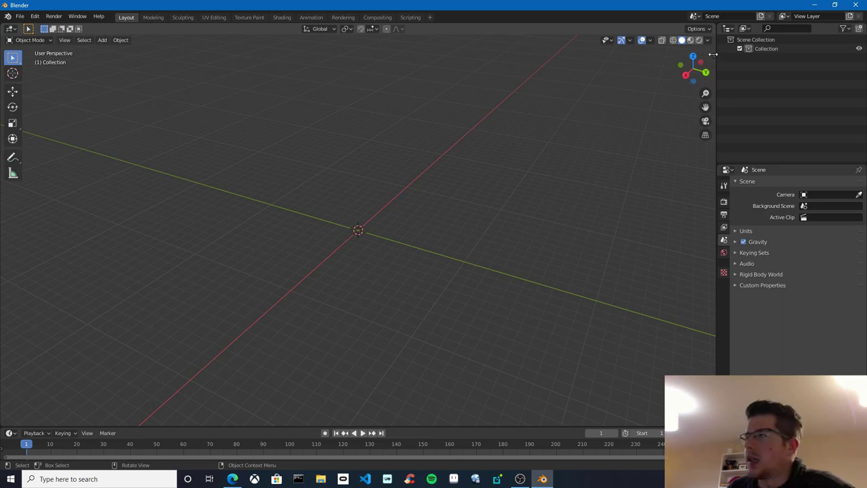
Show the viewport sidebar, look through its Tool and View pages, and bring up the No Mans Sky page
{"action": "key", "text": "n"}
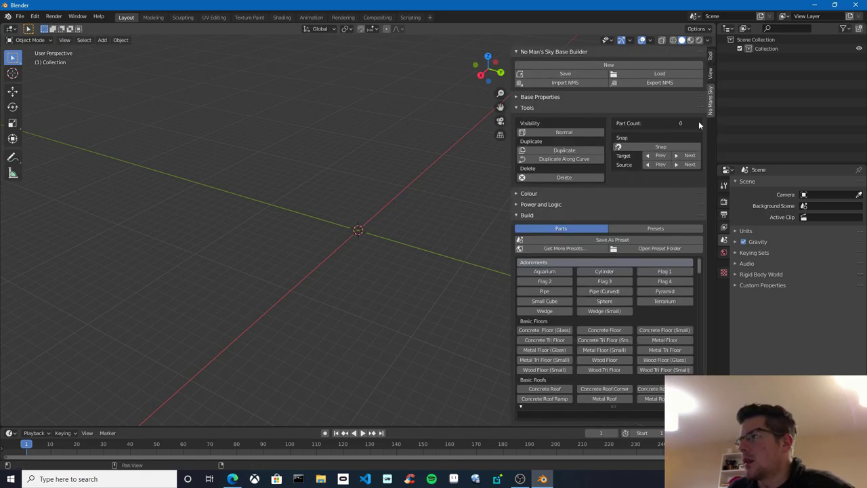
{"action": "left_click", "coordinate": [710, 56]}
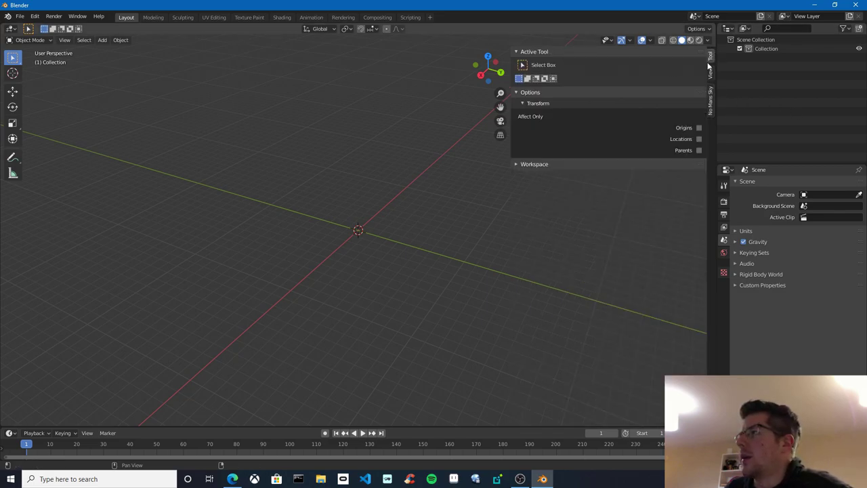
{"action": "left_click", "coordinate": [711, 74]}
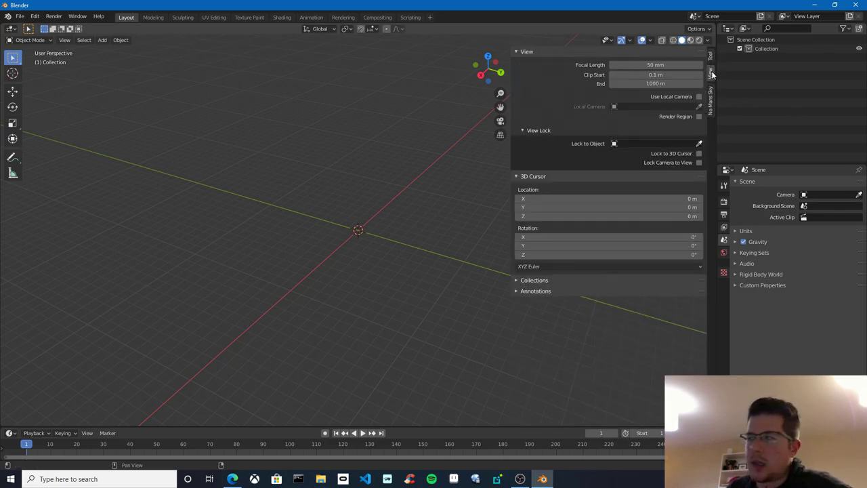
{"action": "left_click", "coordinate": [711, 55]}
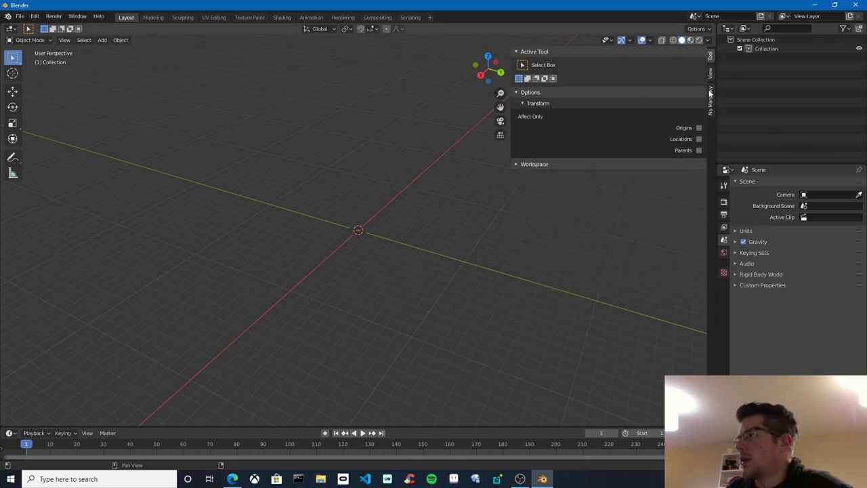
{"action": "left_click", "coordinate": [711, 100]}
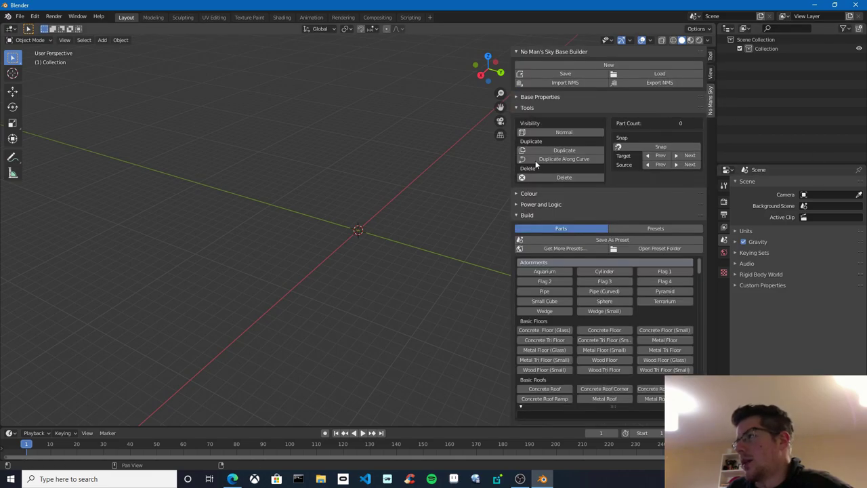
Expand the Power and Logic, Colour and Base Properties sections of the Base Builder and look over their options
{"action": "left_click_drag", "start_coordinate": [511, 157], "coordinate": [504, 158]}
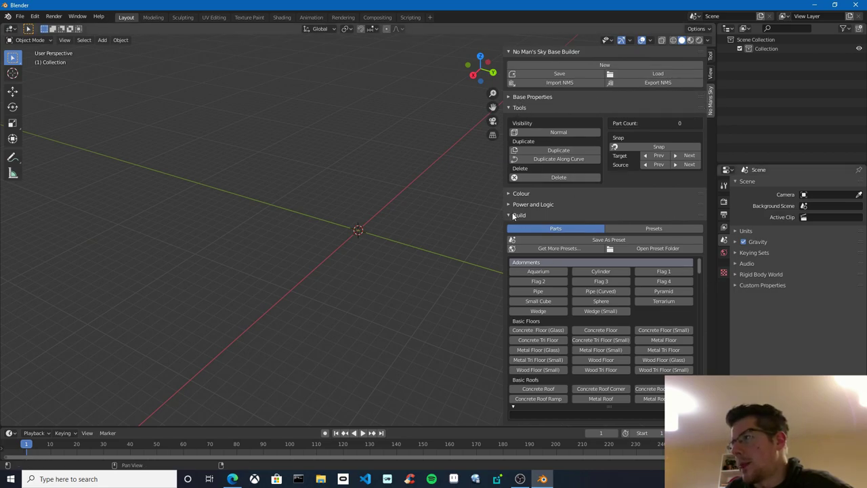
{"action": "left_click", "coordinate": [530, 205]}
{"action": "left_click", "coordinate": [521, 194]}
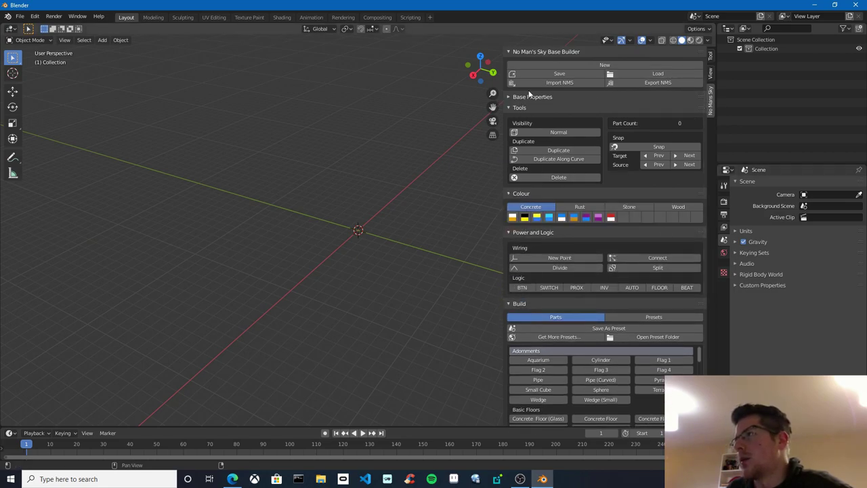
{"action": "left_click", "coordinate": [530, 97]}
{"action": "scroll", "coordinate": [593, 214], "scroll_direction": "down", "scroll_amount": 4}
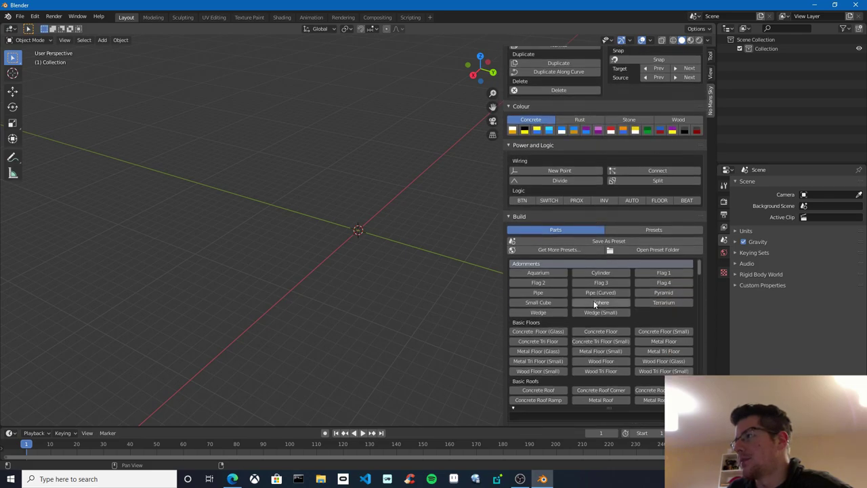
{"action": "scroll", "coordinate": [596, 305], "scroll_direction": "up", "scroll_amount": 5}
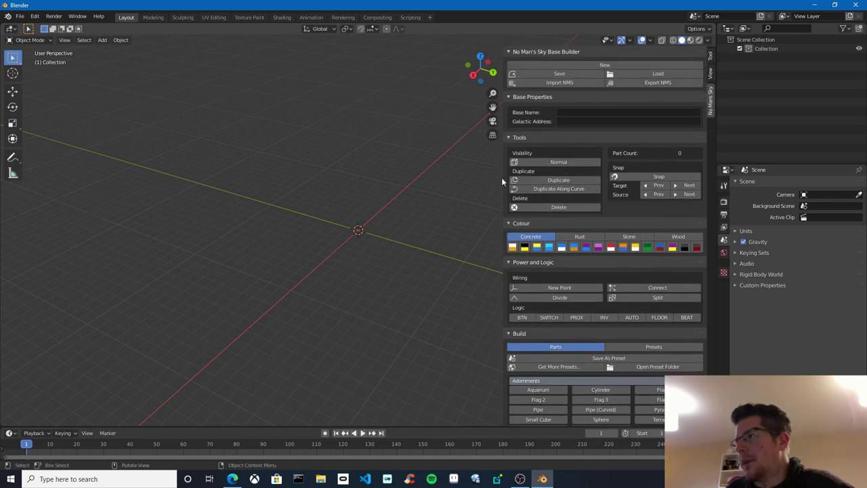
{"action": "left_click_drag", "start_coordinate": [501, 178], "coordinate": [519, 182]}
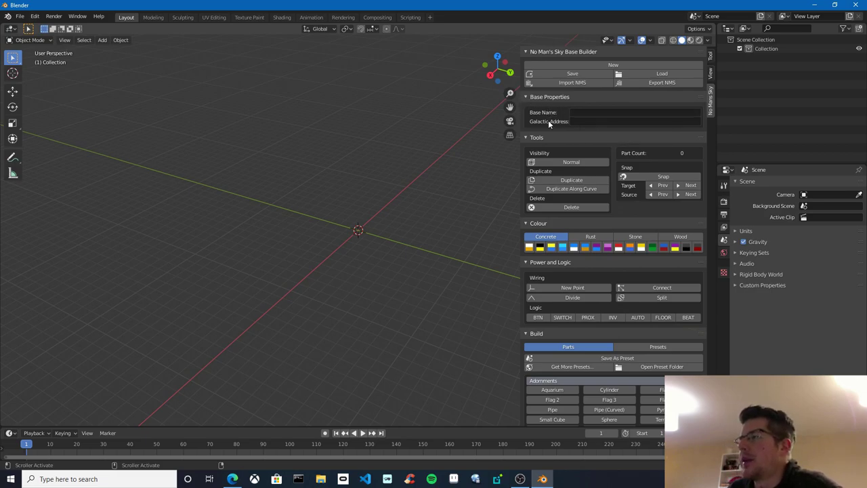
Try out the Base Name field without entering a name, and set the Base Builder visibility to Invisible
{"action": "left_click", "coordinate": [582, 112]}
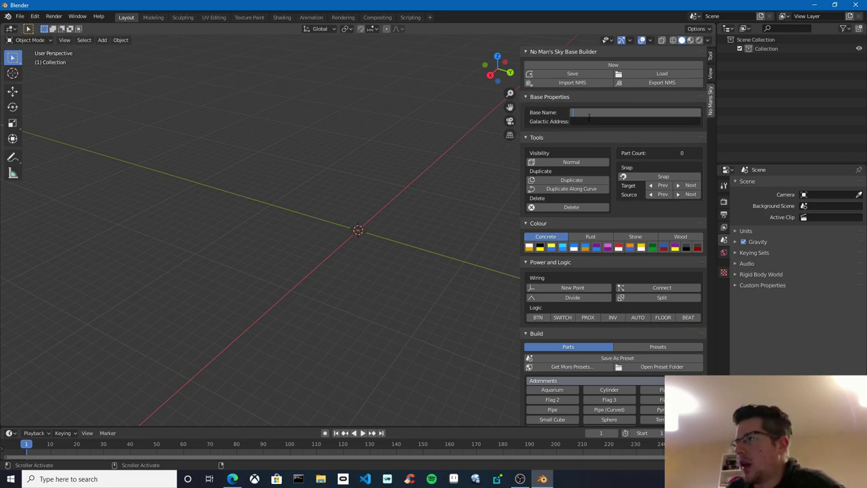
{"action": "left_click", "coordinate": [589, 119]}
{"action": "left_click", "coordinate": [582, 104]}
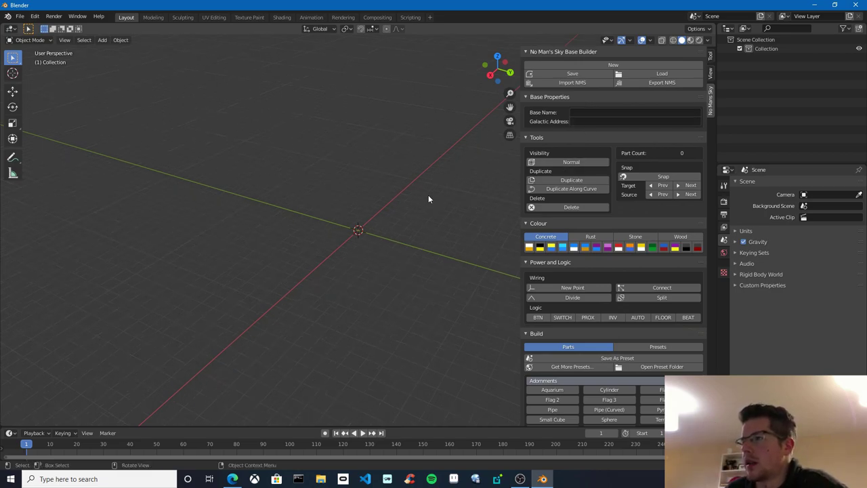
{"action": "left_click", "coordinate": [572, 163]}
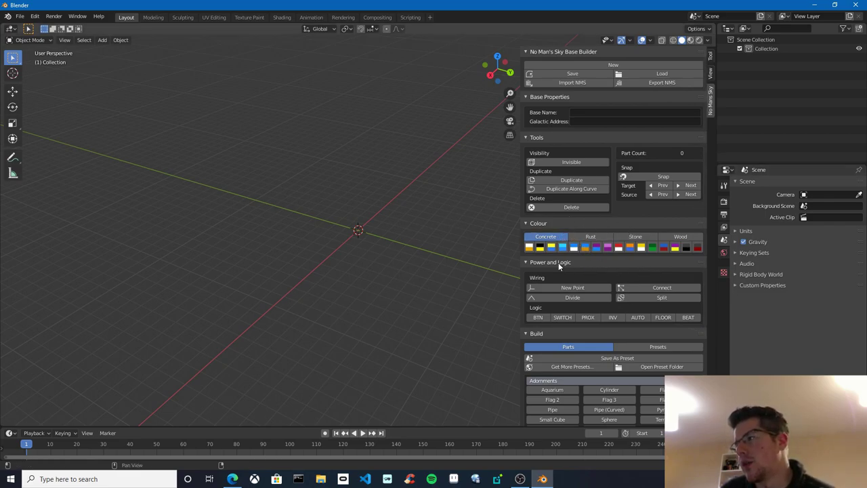
Collapse the Colour, Power and Logic, and Tools sections, then lengthen the Build parts list and widen the sidebar
{"action": "scroll", "coordinate": [575, 275], "scroll_direction": "down", "scroll_amount": 4}
{"action": "scroll", "coordinate": [559, 237], "scroll_direction": "up", "scroll_amount": 4}
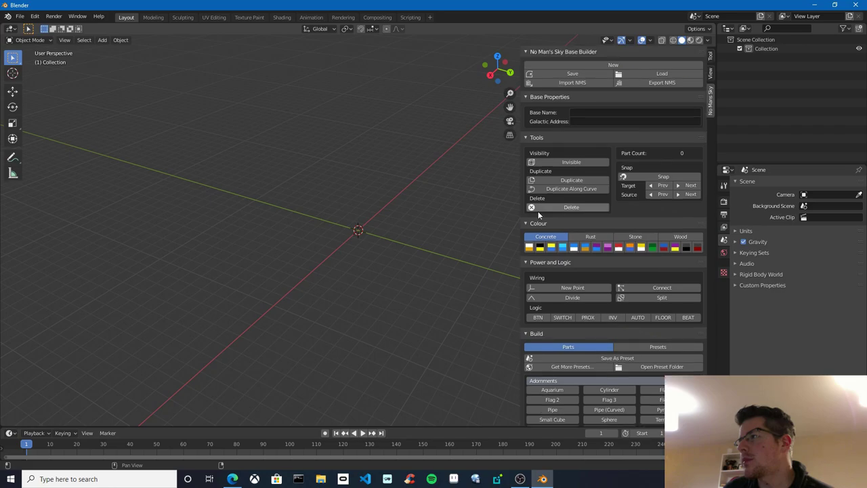
{"action": "left_click", "coordinate": [543, 224]}
{"action": "left_click", "coordinate": [543, 234]}
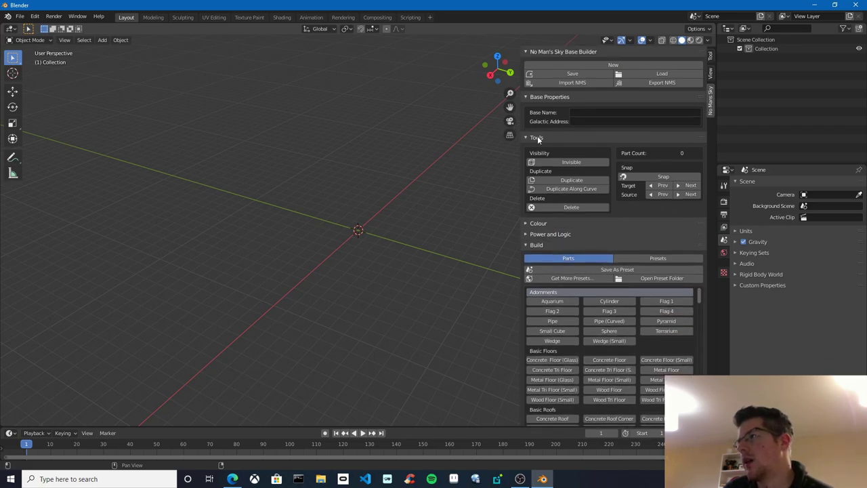
{"action": "left_click", "coordinate": [537, 137]}
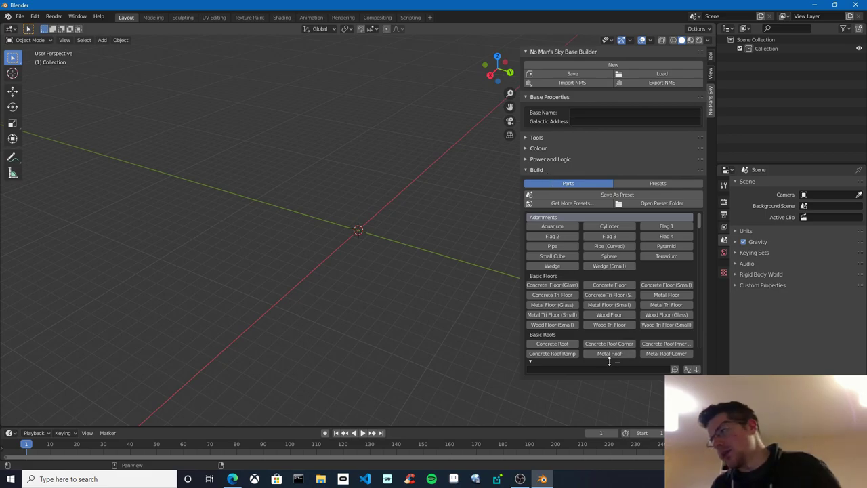
{"action": "left_click_drag", "start_coordinate": [609, 361], "coordinate": [614, 389]}
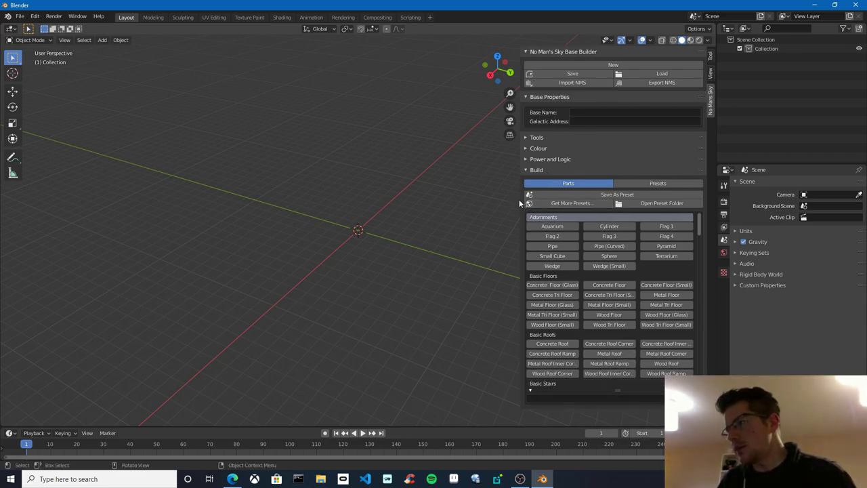
{"action": "left_click_drag", "start_coordinate": [520, 199], "coordinate": [487, 203]}
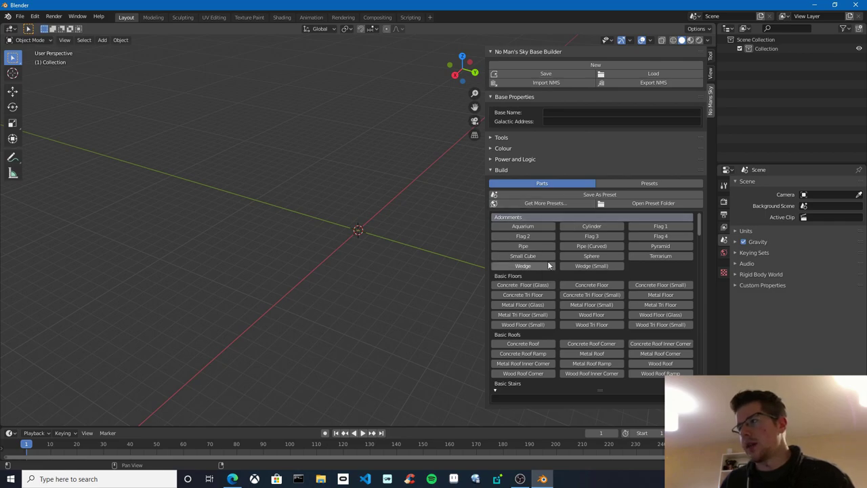
Add a Pipe, a Pipe (Curved), a Flag 3 and a second Pipe from the Adornments parts to the scene
{"action": "left_click", "coordinate": [531, 247]}
{"action": "left_click", "coordinate": [586, 246]}
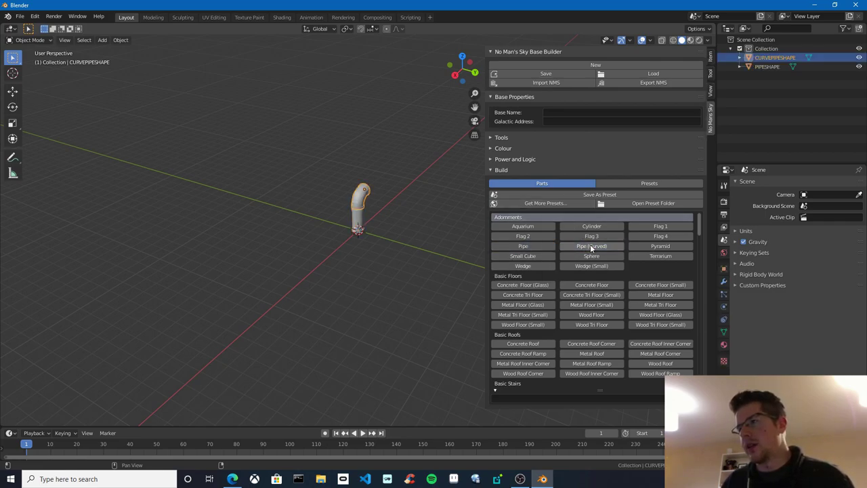
{"action": "left_click", "coordinate": [577, 237]}
{"action": "left_click", "coordinate": [523, 246]}
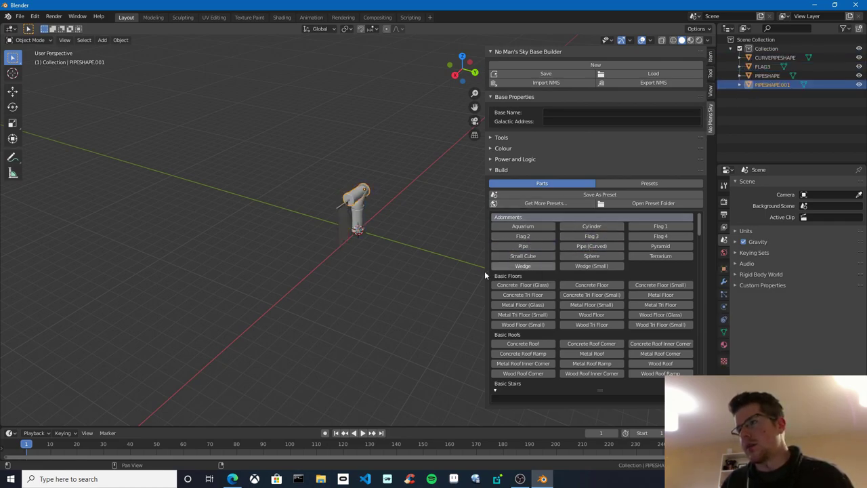
{"action": "middle_click_drag", "start_coordinate": [318, 230], "coordinate": [368, 250]}
{"action": "scroll", "coordinate": [368, 250], "scroll_direction": "up", "scroll_amount": 3}
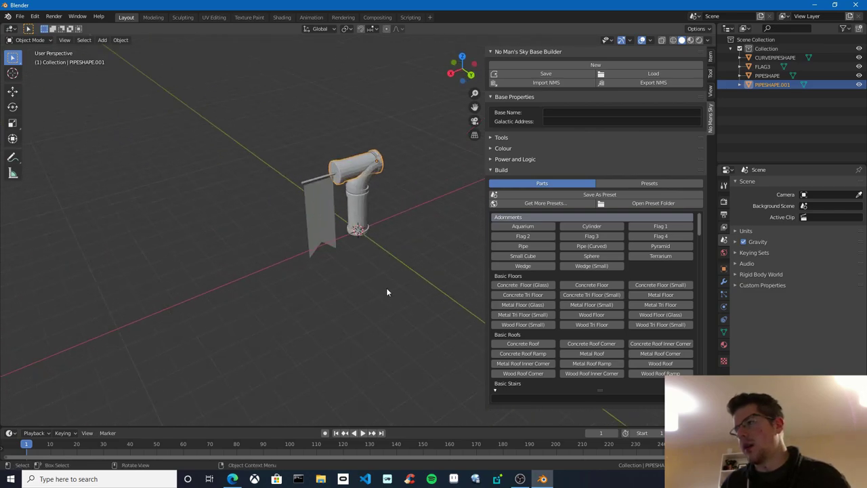
Add a Metal Floor (Glass) and a Concrete Tri Floor (Small) from the Basic Floors parts to the scene
{"action": "left_click", "coordinate": [522, 304]}
{"action": "left_click", "coordinate": [572, 298]}
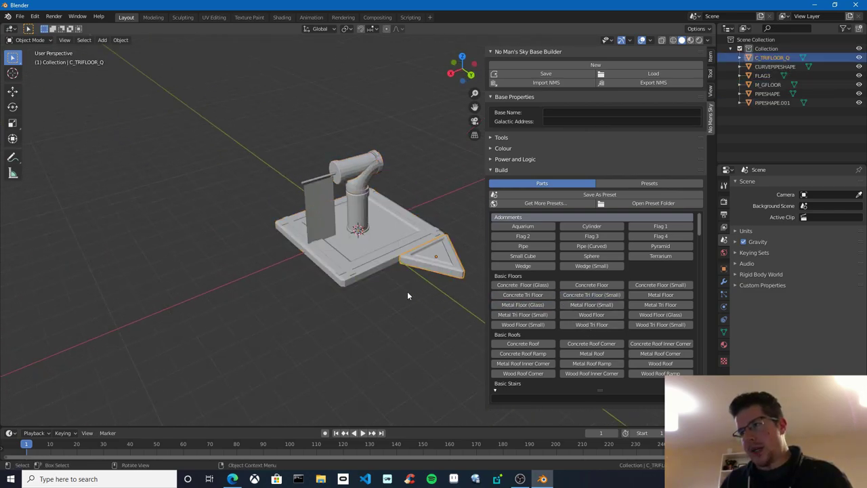
{"action": "scroll", "coordinate": [408, 295], "scroll_direction": "down", "scroll_amount": 3}
{"action": "middle_click_drag", "start_coordinate": [414, 297], "coordinate": [378, 299]}
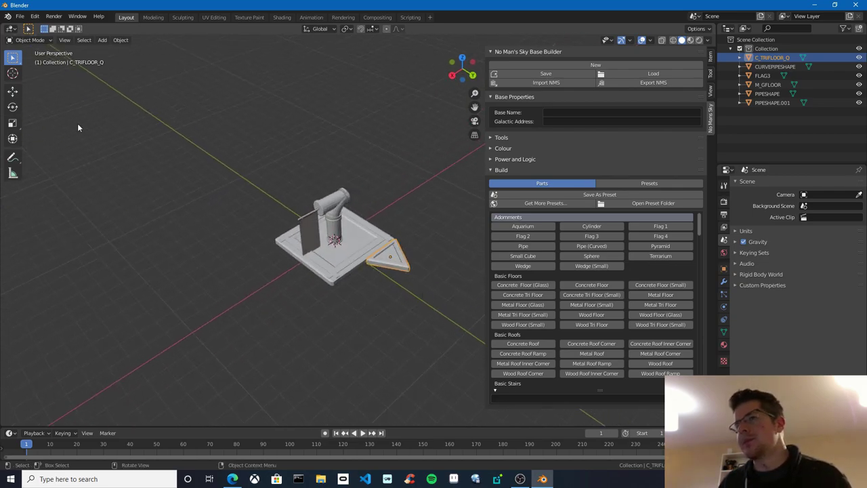
{"action": "scroll", "coordinate": [634, 358], "scroll_direction": "down", "scroll_amount": 1}
{"action": "scroll", "coordinate": [634, 359], "scroll_direction": "up", "scroll_amount": 1}
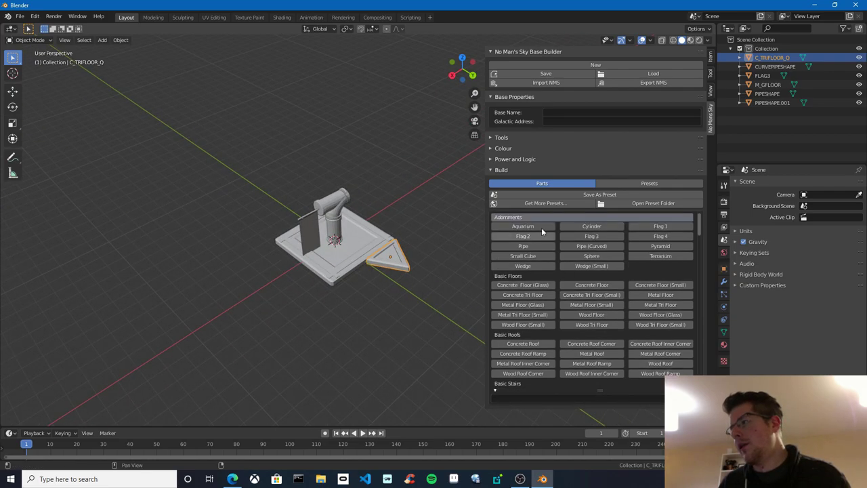
Collapse the Build section of the Base Builder
{"action": "left_click", "coordinate": [530, 170]}
{"action": "mouse_move", "coordinate": [530, 169]}
{"action": "left_mouse_down"}
{"action": "mouse_move", "coordinate": [516, 138]}
{"action": "mouse_move", "coordinate": [519, 158]}
{"action": "left_mouse_up"}
{"action": "left_click", "coordinate": [517, 136]}
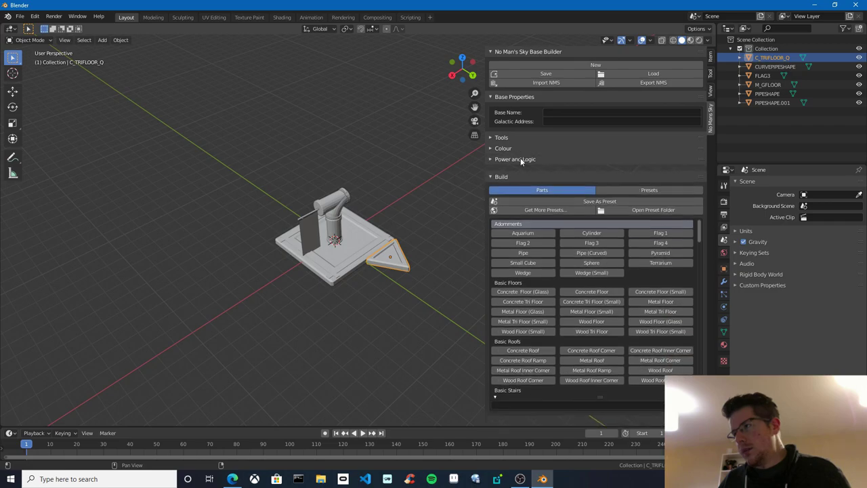
{"action": "left_click", "coordinate": [501, 171]}
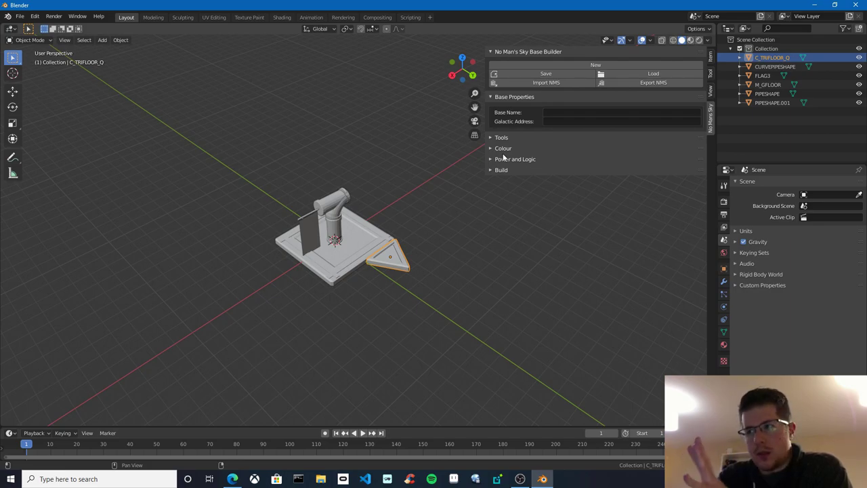
Examine the placed pipes, flag and floor pieces from several angles and distances
{"action": "mouse_move", "coordinate": [509, 219]}
{"action": "middle_mouse_down"}
{"action": "mouse_move", "coordinate": [492, 213]}
{"action": "mouse_move", "coordinate": [513, 219]}
{"action": "middle_mouse_up"}
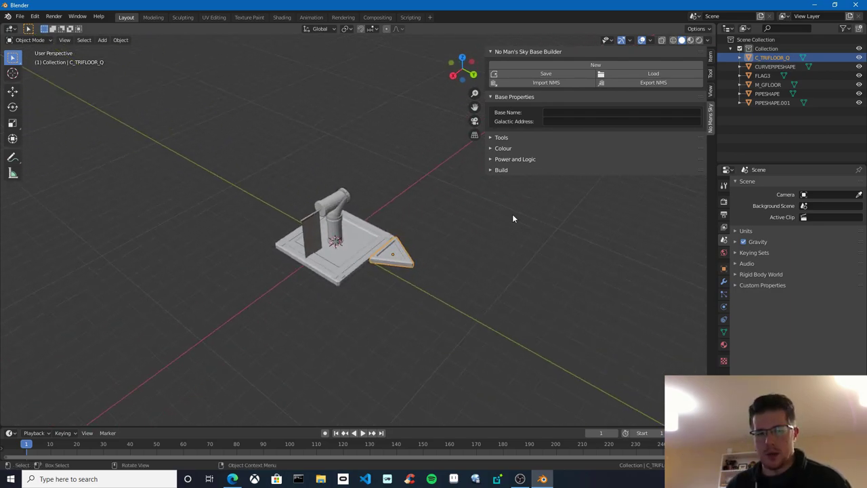
{"action": "middle_click_drag", "start_coordinate": [507, 273], "coordinate": [453, 244]}
{"action": "scroll", "coordinate": [449, 253], "scroll_direction": "up", "scroll_amount": 4}
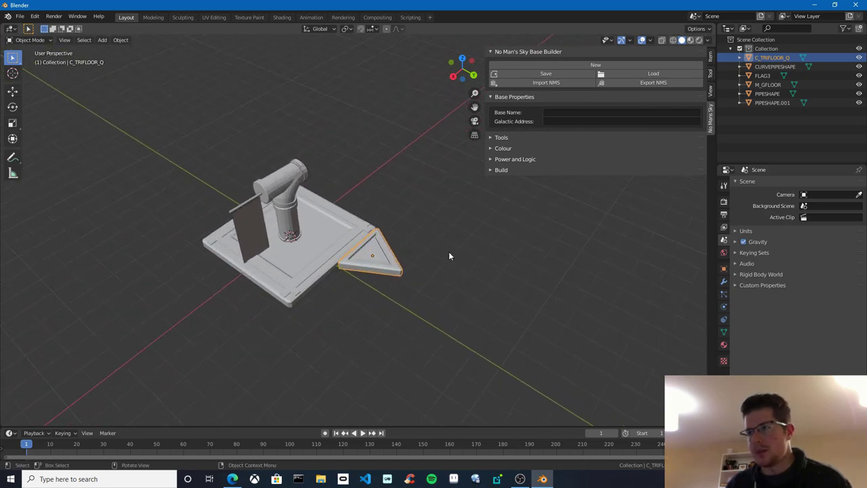
{"action": "scroll", "coordinate": [447, 264], "scroll_direction": "down", "scroll_amount": 3}
{"action": "mouse_move", "coordinate": [446, 275]}
{"action": "middle_mouse_down"}
{"action": "mouse_move", "coordinate": [452, 258]}
{"action": "mouse_move", "coordinate": [447, 277]}
{"action": "mouse_move", "coordinate": [426, 265]}
{"action": "mouse_move", "coordinate": [435, 279]}
{"action": "mouse_move", "coordinate": [462, 281]}
{"action": "mouse_move", "coordinate": [439, 283]}
{"action": "middle_mouse_up"}
{"action": "scroll", "coordinate": [426, 265], "scroll_direction": "up", "scroll_amount": 2}
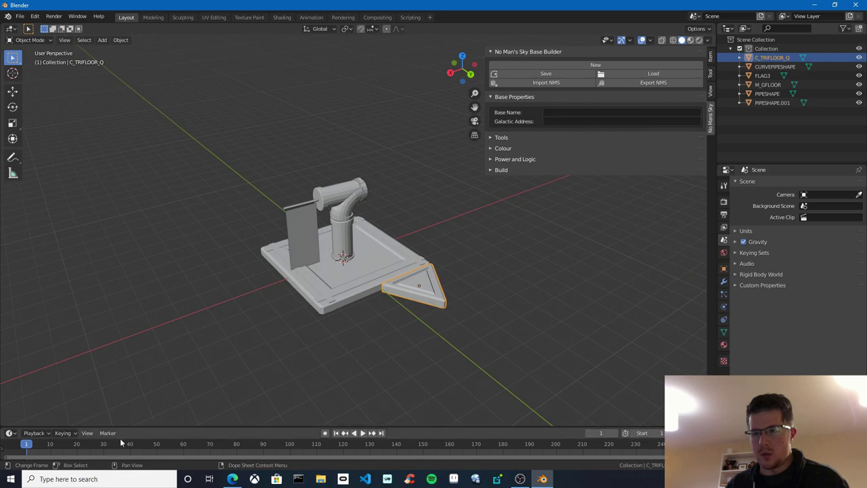
{"action": "scroll", "coordinate": [172, 319], "scroll_direction": "up", "scroll_amount": 4}
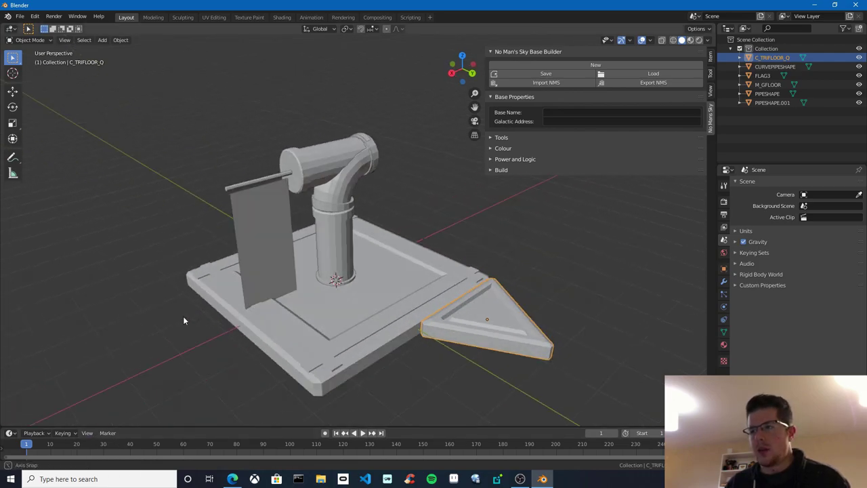
{"action": "scroll", "coordinate": [183, 320], "scroll_direction": "down", "scroll_amount": 6}
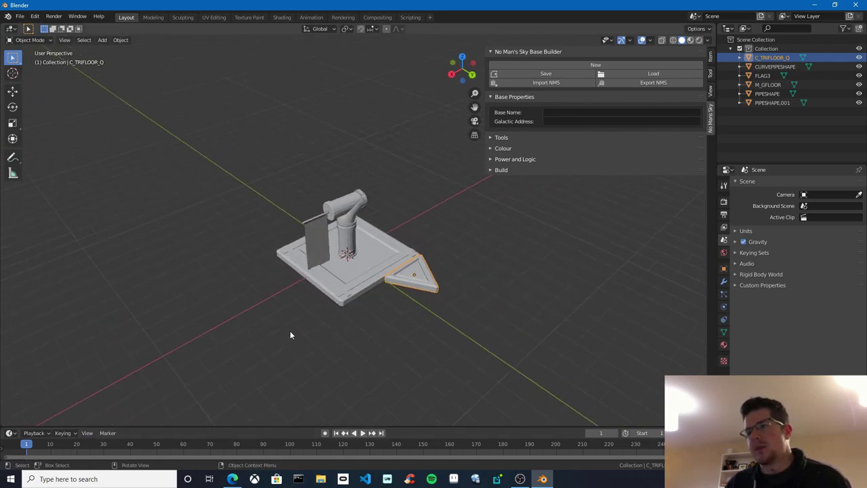
Expand the Build section of the Base Builder and collapse its Base Properties section
{"action": "middle_click_drag", "start_coordinate": [290, 333], "coordinate": [323, 321], "text": "shift"}
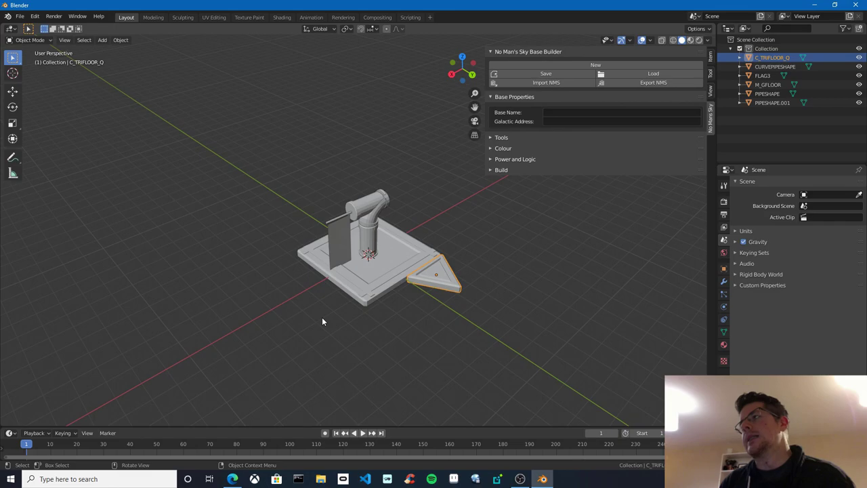
{"action": "left_click", "coordinate": [576, 170]}
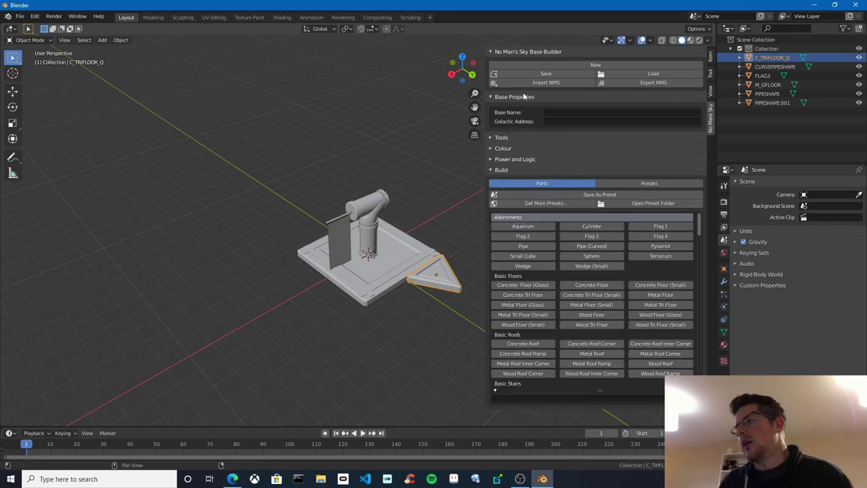
{"action": "left_click", "coordinate": [522, 97]}
Box-select all the placed pipe, flag and floor parts and delete them from the scene
{"action": "left_click", "coordinate": [210, 139]}
{"action": "scroll", "coordinate": [231, 160], "scroll_direction": "down", "scroll_amount": 1}
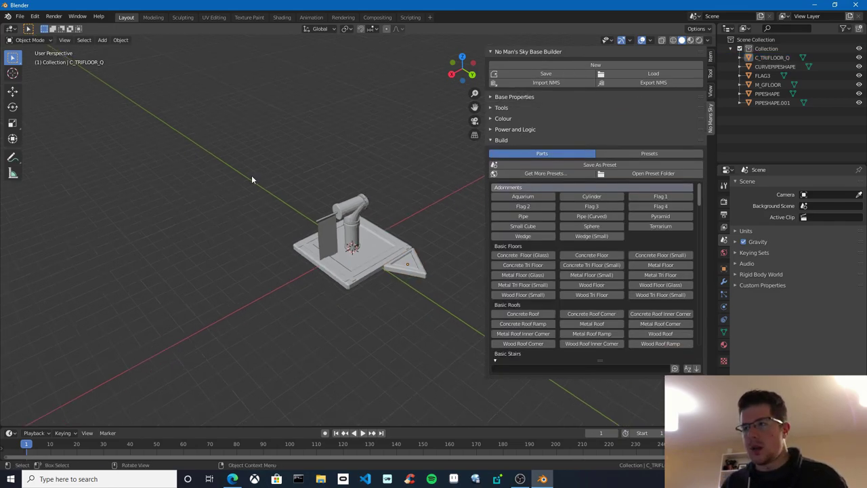
{"action": "key", "text": "b"}
{"action": "left_click_drag", "start_coordinate": [225, 152], "coordinate": [431, 311]}
{"action": "key", "text": "Delete"}
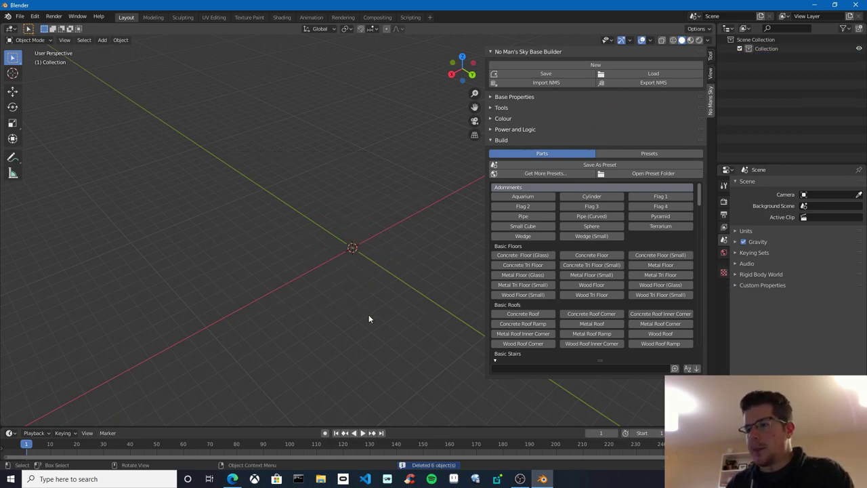
Switch to the web browser, reposition its window and show the Polygon Runway Instagram profile
{"action": "left_click", "coordinate": [233, 479]}
{"action": "left_click_drag", "start_coordinate": [590, 19], "coordinate": [565, 26]}
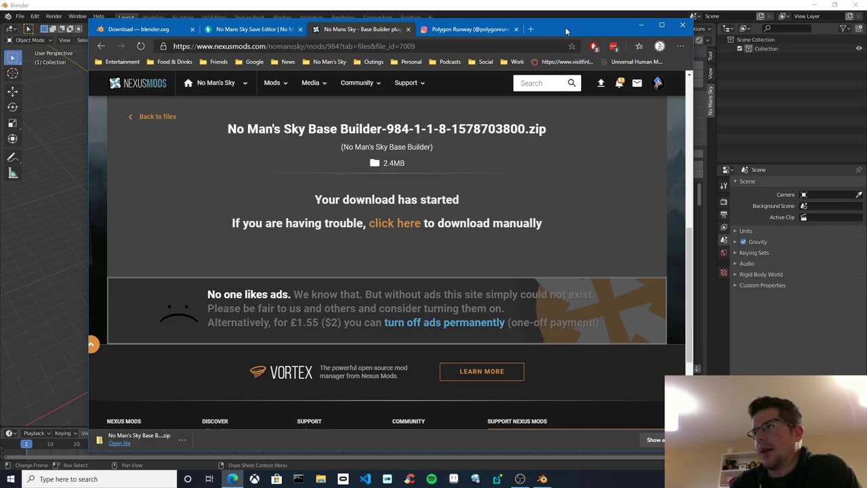
{"action": "left_click_drag", "start_coordinate": [557, 26], "coordinate": [505, 45]}
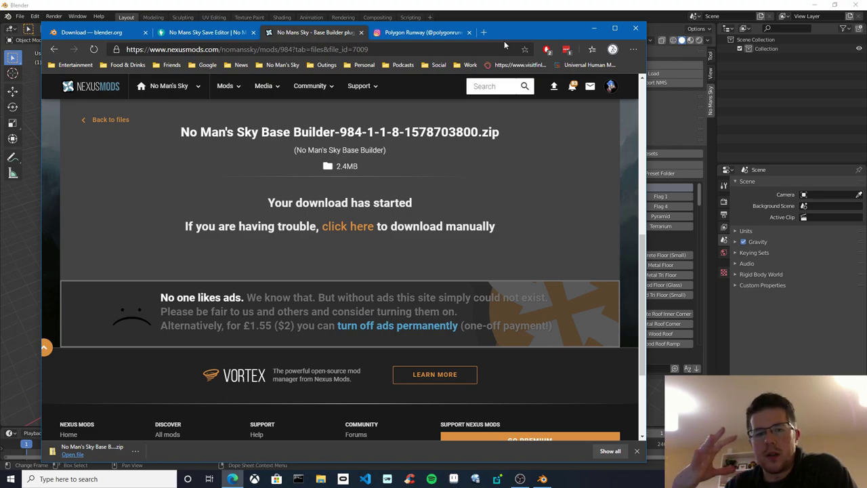
{"action": "left_click", "coordinate": [441, 32]}
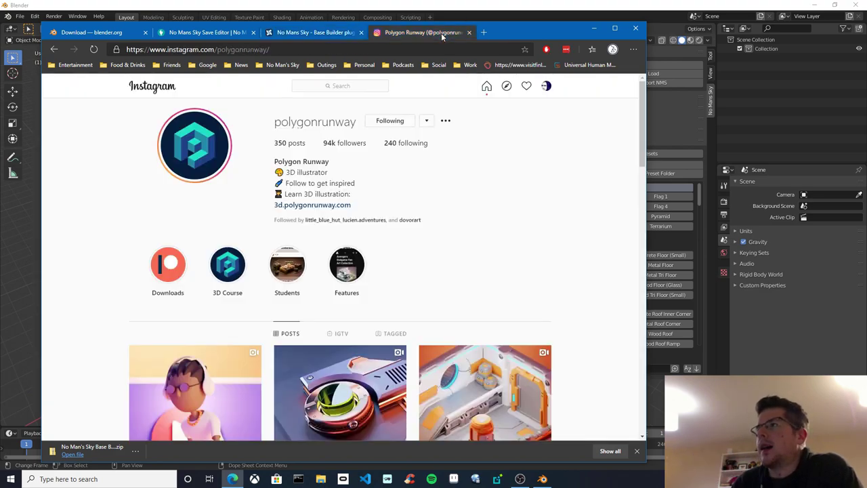
Examine the 3D illustrations in Polygon Runway's Instagram posts for build inspiration
{"action": "scroll", "coordinate": [437, 229], "scroll_direction": "down", "scroll_amount": 1}
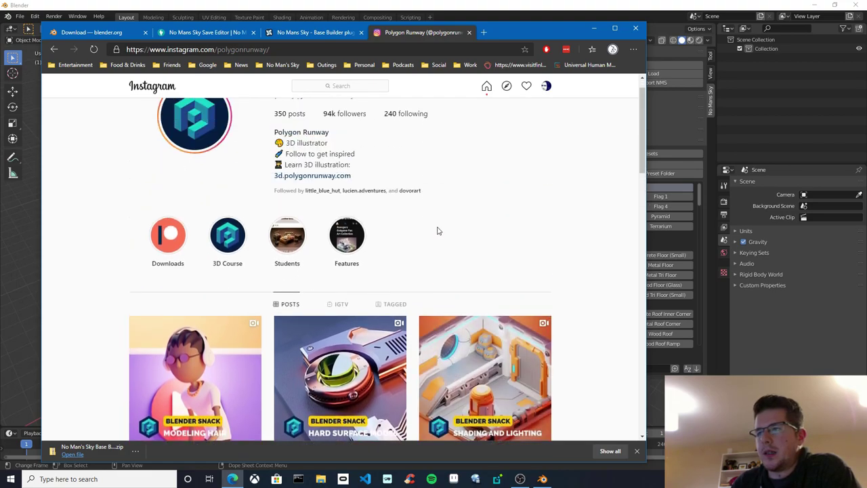
{"action": "scroll", "coordinate": [441, 240], "scroll_direction": "up", "scroll_amount": 1}
{"action": "scroll", "coordinate": [565, 250], "scroll_direction": "down", "scroll_amount": 3}
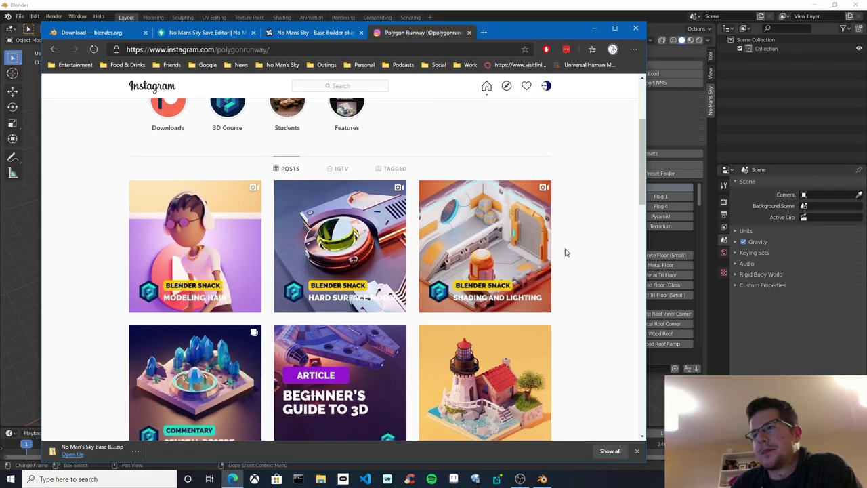
{"action": "scroll", "coordinate": [573, 254], "scroll_direction": "down", "scroll_amount": 1}
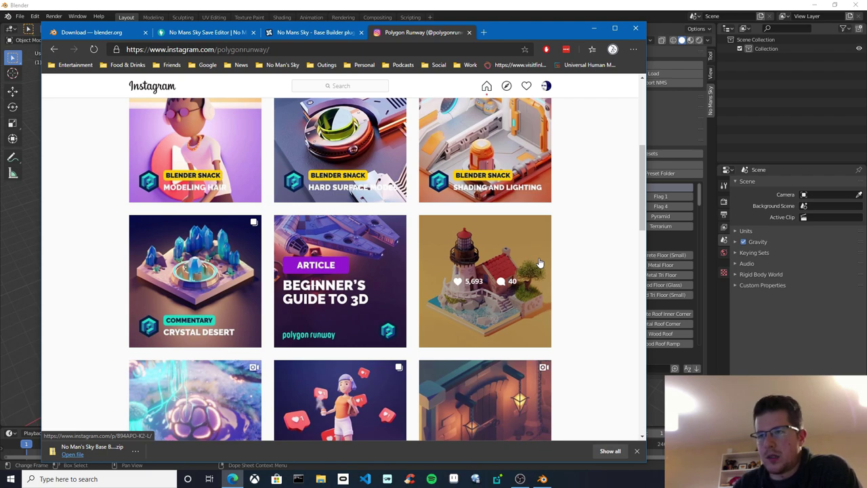
{"action": "scroll", "coordinate": [540, 263], "scroll_direction": "down", "scroll_amount": 2}
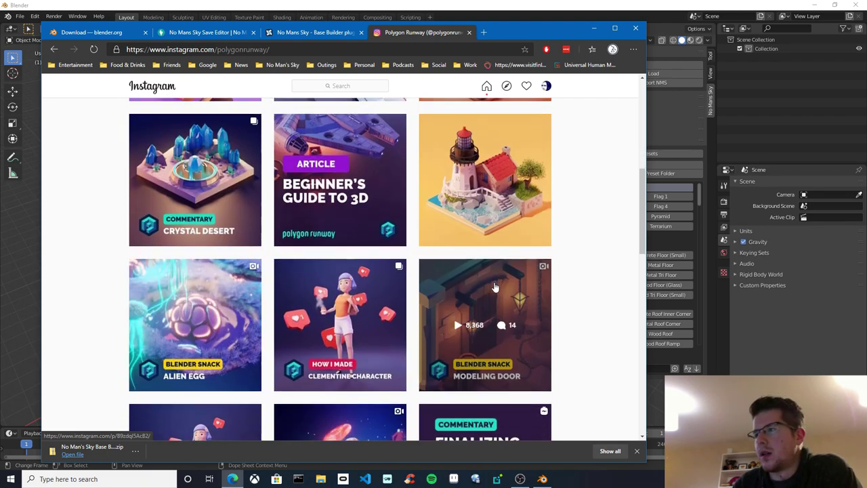
{"action": "scroll", "coordinate": [468, 318], "scroll_direction": "up", "scroll_amount": 2}
{"action": "scroll", "coordinate": [462, 326], "scroll_direction": "down", "scroll_amount": 1}
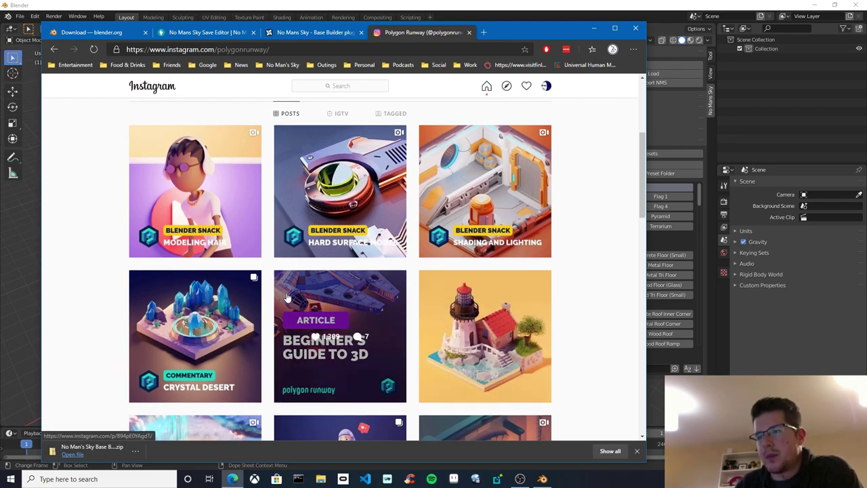
{"action": "scroll", "coordinate": [136, 267], "scroll_direction": "down", "scroll_amount": 2}
{"action": "scroll", "coordinate": [120, 296], "scroll_direction": "down", "scroll_amount": 2}
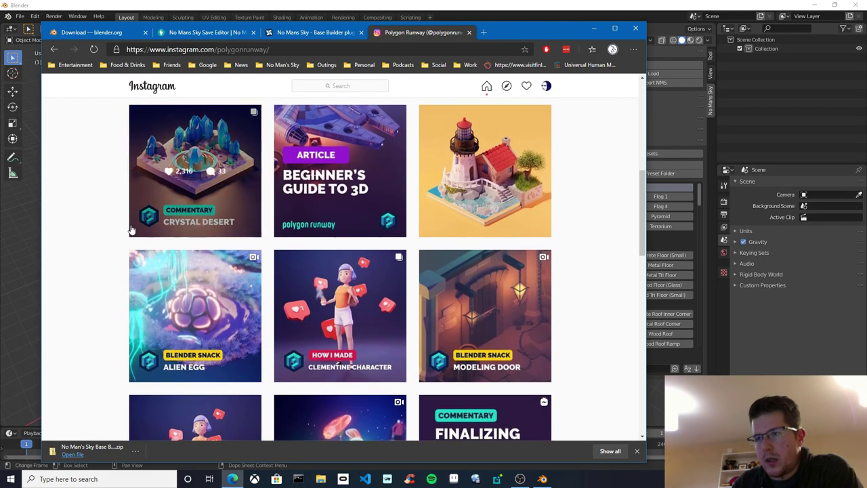
{"action": "scroll", "coordinate": [131, 228], "scroll_direction": "up", "scroll_amount": 2}
{"action": "scroll", "coordinate": [557, 291], "scroll_direction": "down", "scroll_amount": 1}
{"action": "scroll", "coordinate": [557, 291], "scroll_direction": "down", "scroll_amount": 4}
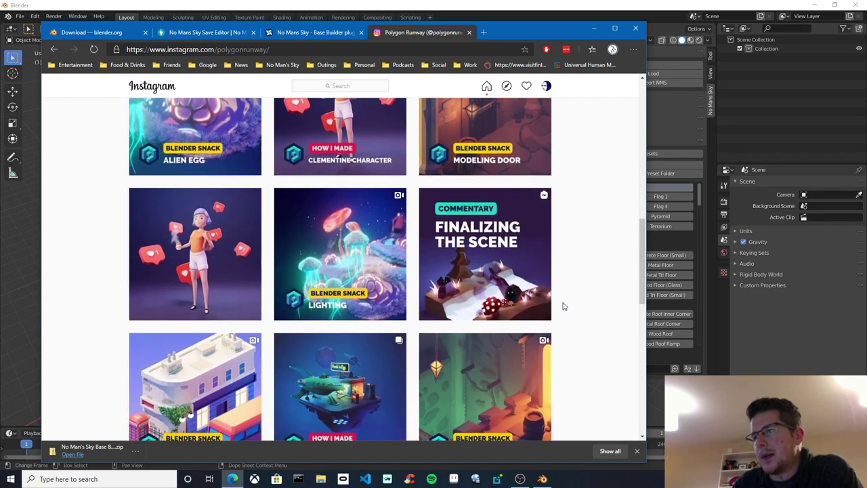
{"action": "scroll", "coordinate": [640, 271], "scroll_direction": "up", "scroll_amount": 10}
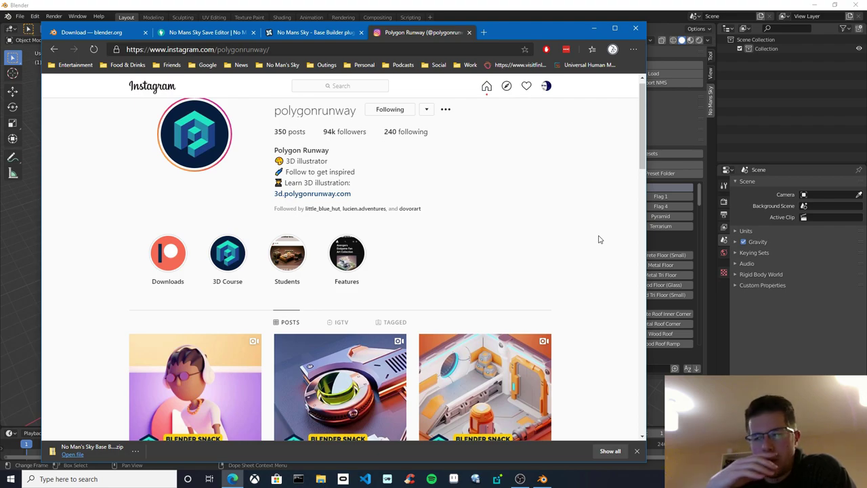
{"action": "scroll", "coordinate": [515, 219], "scroll_direction": "down", "scroll_amount": 2}
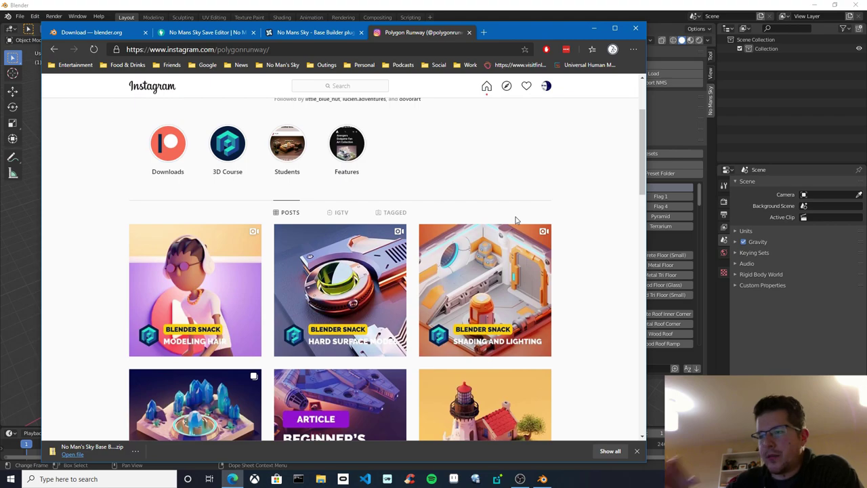
{"action": "scroll", "coordinate": [516, 222], "scroll_direction": "down", "scroll_amount": 2}
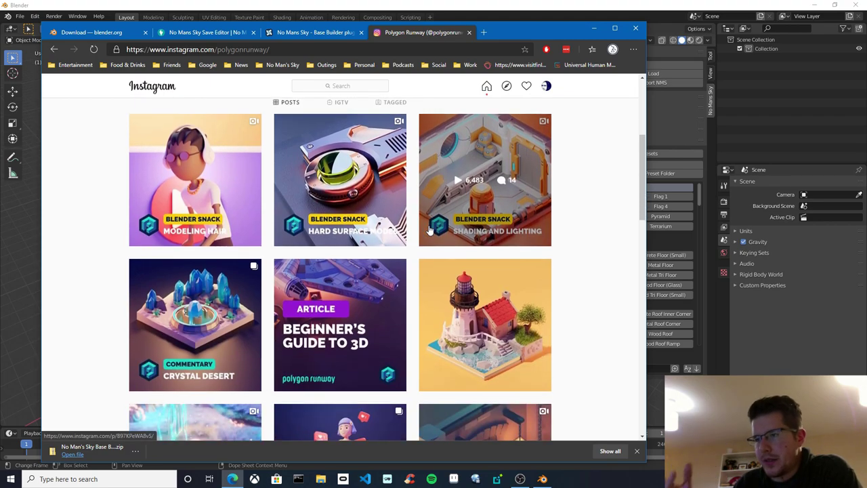
{"action": "scroll", "coordinate": [411, 254], "scroll_direction": "down", "scroll_amount": 2}
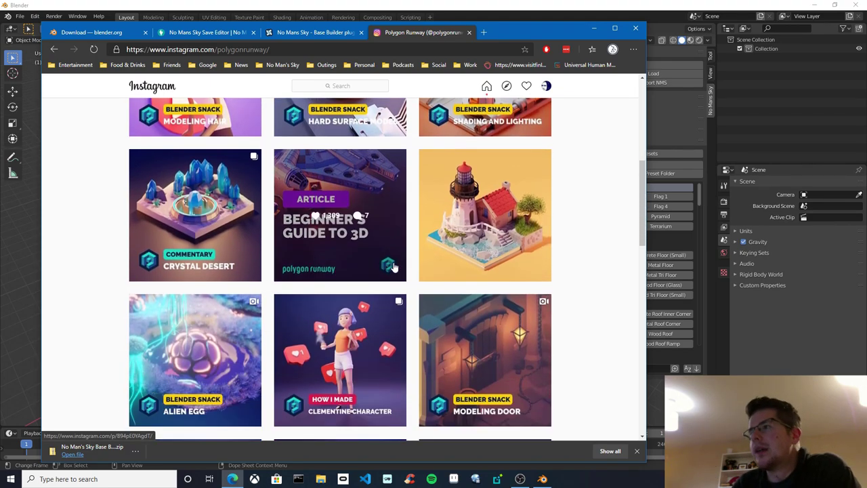
{"action": "scroll", "coordinate": [581, 263], "scroll_direction": "down", "scroll_amount": 7}
{"action": "scroll", "coordinate": [556, 290], "scroll_direction": "up", "scroll_amount": 5}
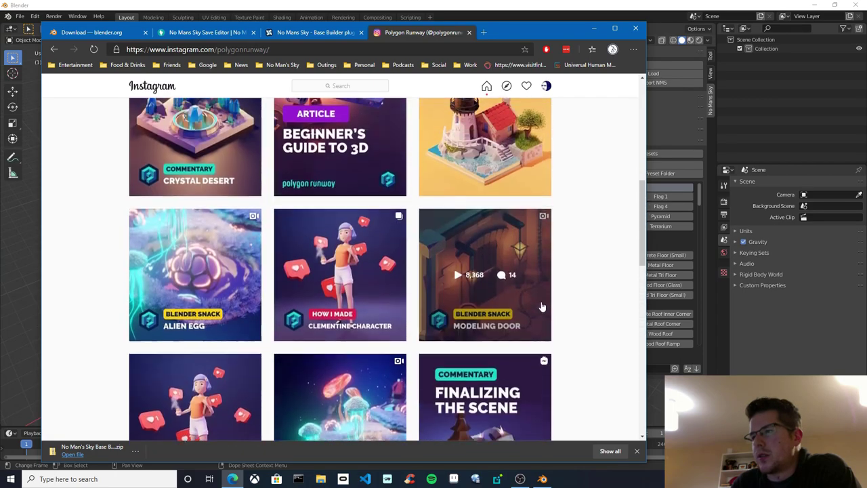
{"action": "scroll", "coordinate": [543, 306], "scroll_direction": "down", "scroll_amount": 4}
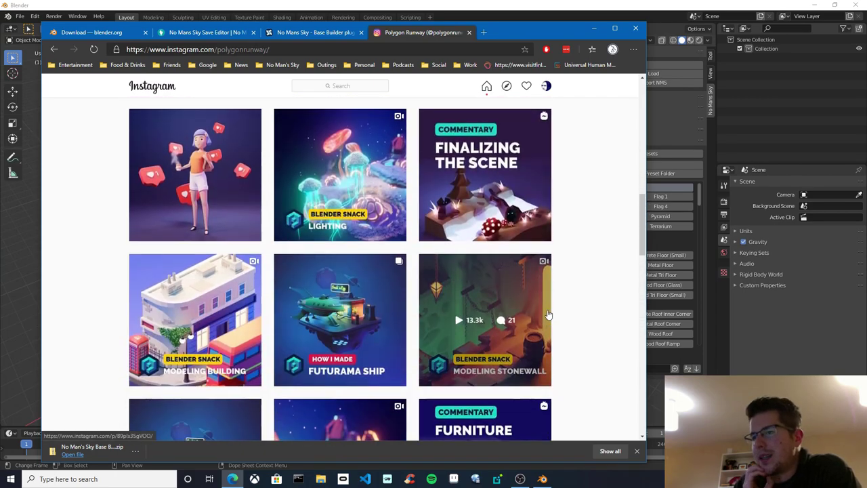
View the lighthouse illustration post on the Polygon Runway profile and return to Blender
{"action": "scroll", "coordinate": [548, 315], "scroll_direction": "up", "scroll_amount": 5}
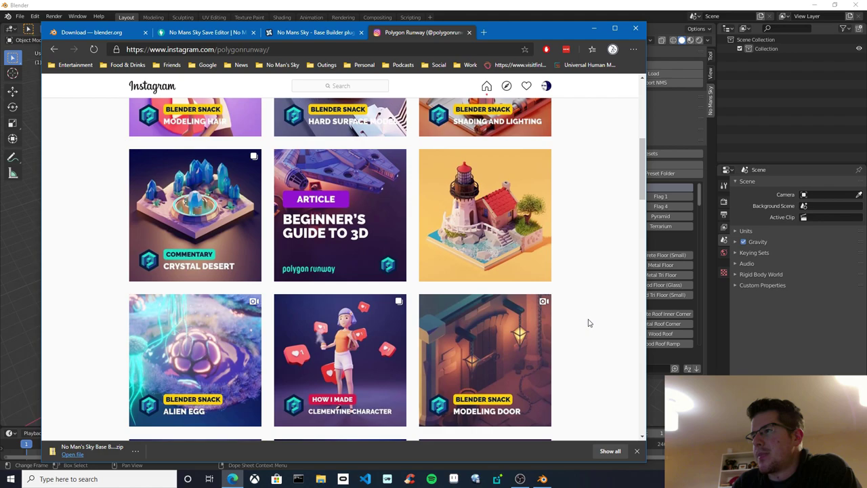
{"action": "scroll", "coordinate": [586, 265], "scroll_direction": "up", "scroll_amount": 1}
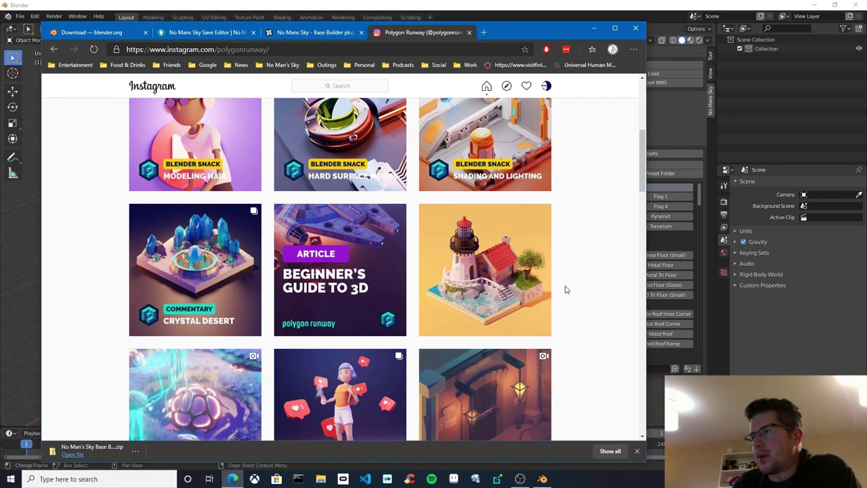
{"action": "left_click", "coordinate": [487, 260]}
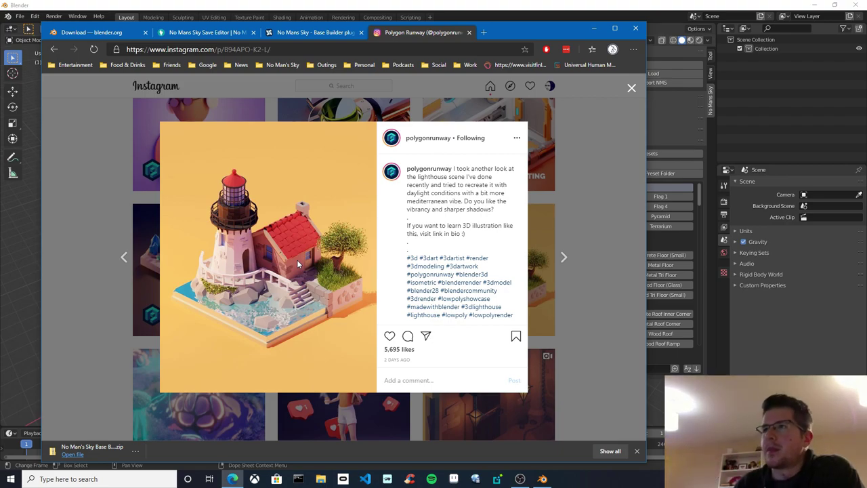
{"action": "left_click", "coordinate": [594, 28]}
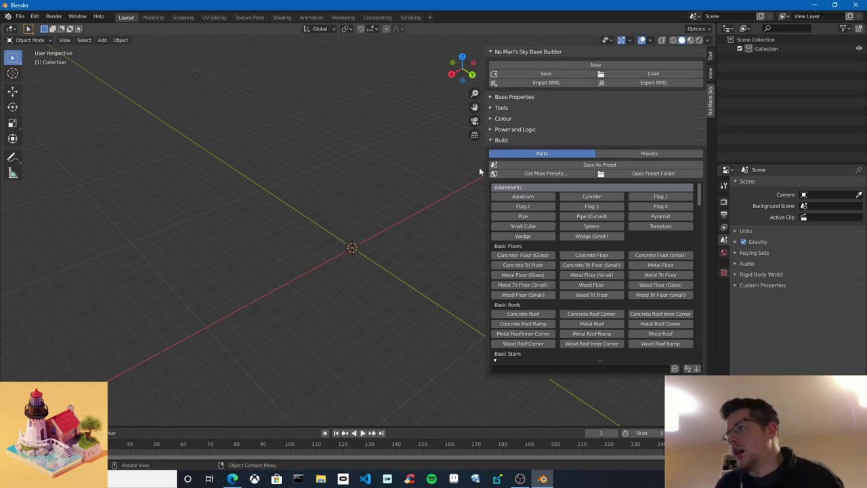
Narrow the Base Builder sidebar slightly and lengthen the Build section's parts list
{"action": "left_click_drag", "start_coordinate": [484, 168], "coordinate": [492, 169]}
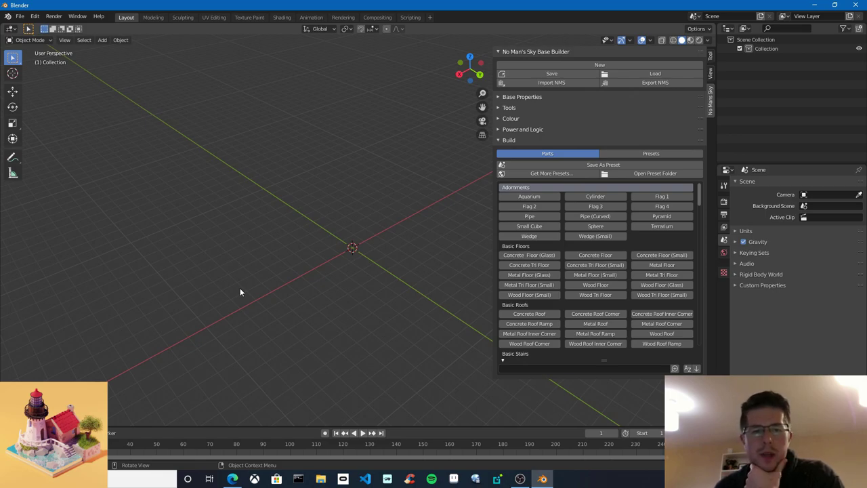
{"action": "middle_click_drag", "start_coordinate": [329, 265], "coordinate": [323, 283]}
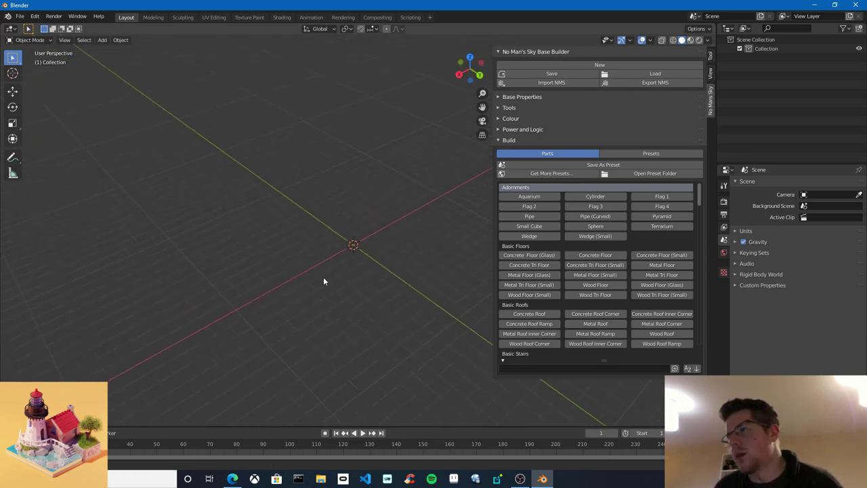
{"action": "left_click", "coordinate": [535, 369]}
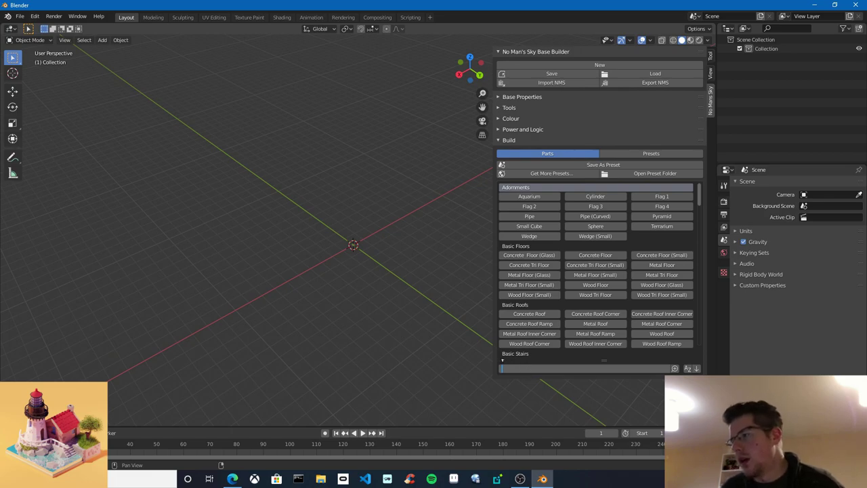
{"action": "left_click", "coordinate": [502, 360]}
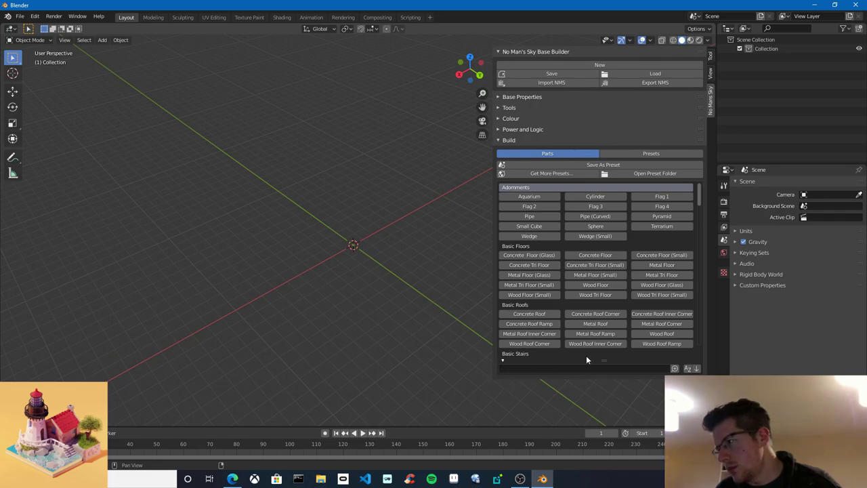
{"action": "left_click_drag", "start_coordinate": [524, 357], "coordinate": [523, 370]}
{"action": "scroll", "coordinate": [517, 315], "scroll_direction": "down", "scroll_amount": 1}
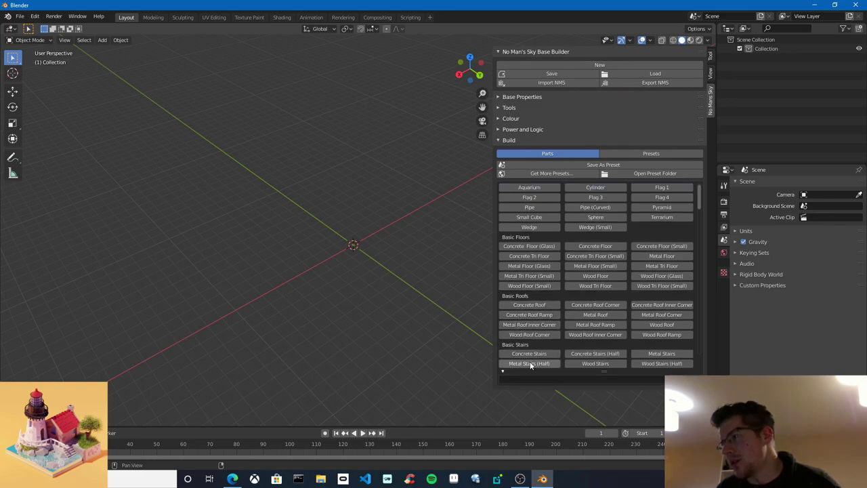
{"action": "scroll", "coordinate": [531, 363], "scroll_direction": "up", "scroll_amount": 1}
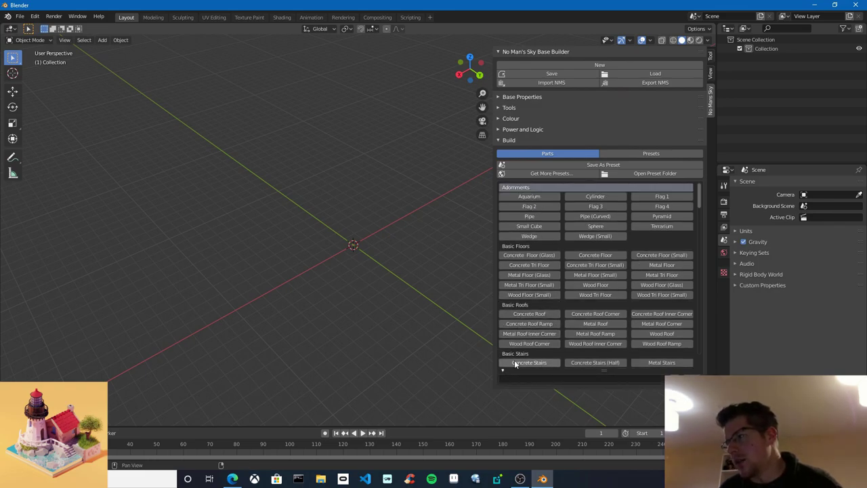
Filter the Build section's parts list by "wall"
{"action": "left_click", "coordinate": [511, 379]}
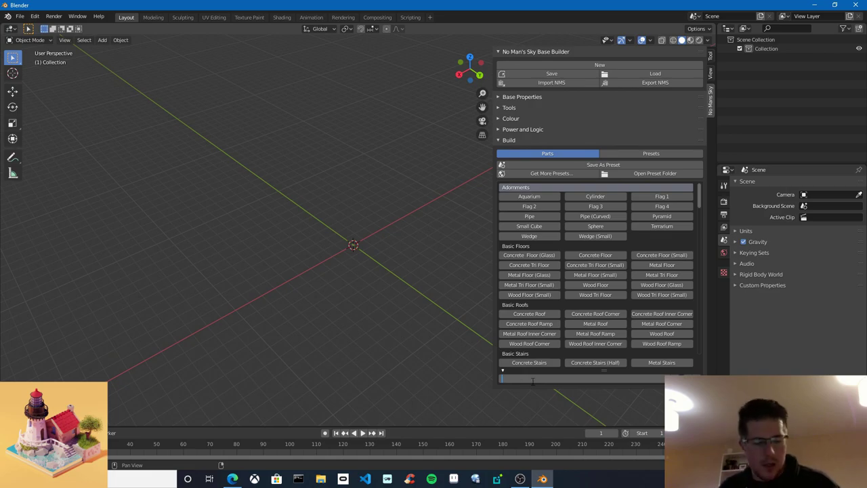
{"action": "type", "text": "wall"}
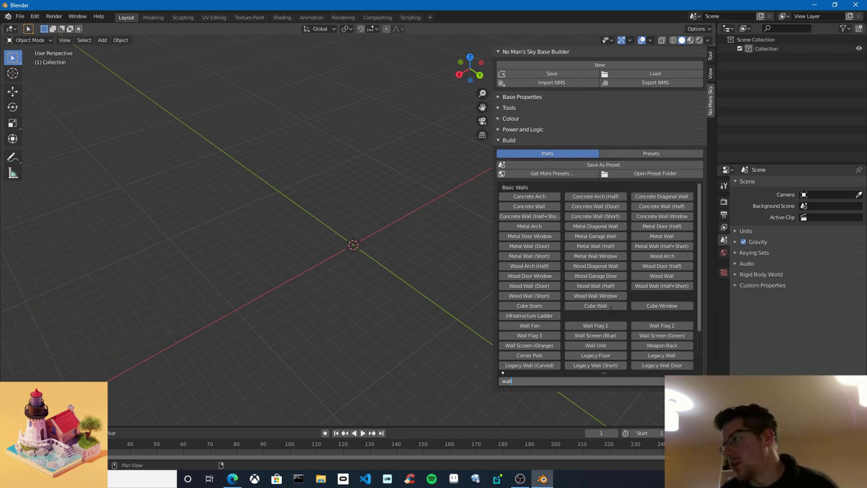
{"action": "left_click", "coordinate": [703, 317]}
{"action": "mouse_move", "coordinate": [701, 309]}
{"action": "left_mouse_down"}
{"action": "mouse_move", "coordinate": [696, 347]}
{"action": "mouse_move", "coordinate": [696, 308]}
{"action": "left_mouse_up"}
Clear the "wall" filter from the parts list and highlight the Basic Floors and Basic Roofs category headings
{"action": "left_click", "coordinate": [543, 382]}
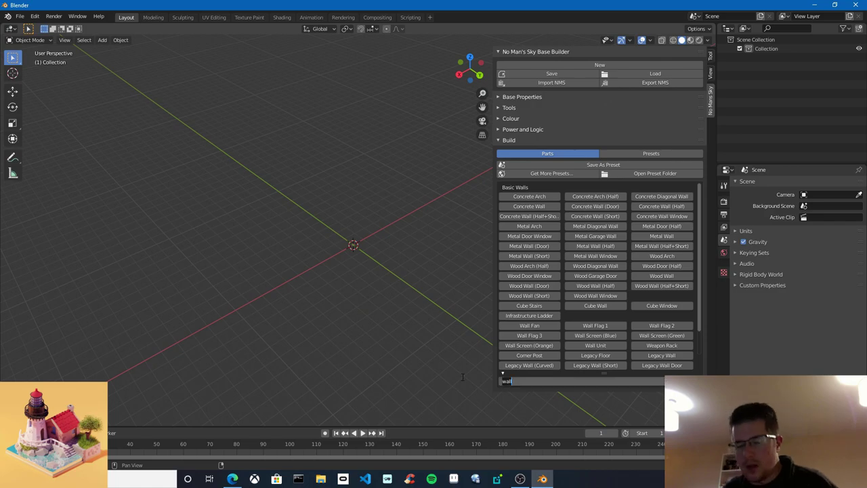
{"action": "key", "text": "BackSpace"}
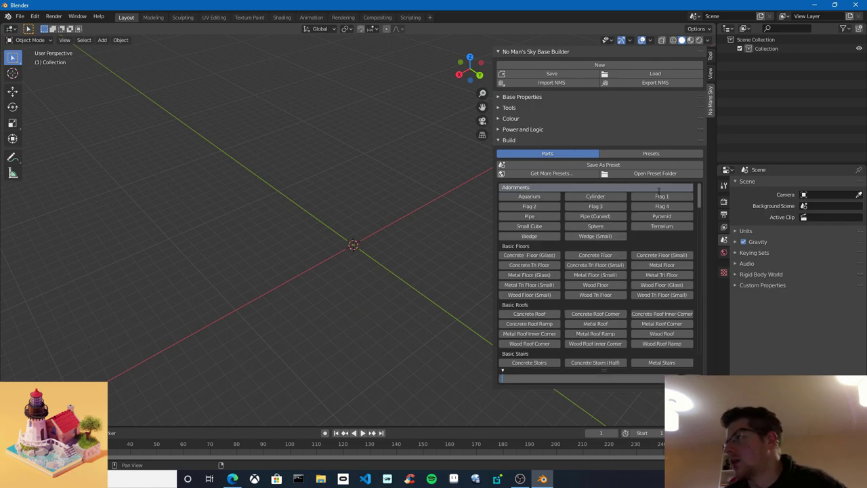
{"action": "left_click", "coordinate": [658, 189]}
{"action": "left_click", "coordinate": [555, 245]}
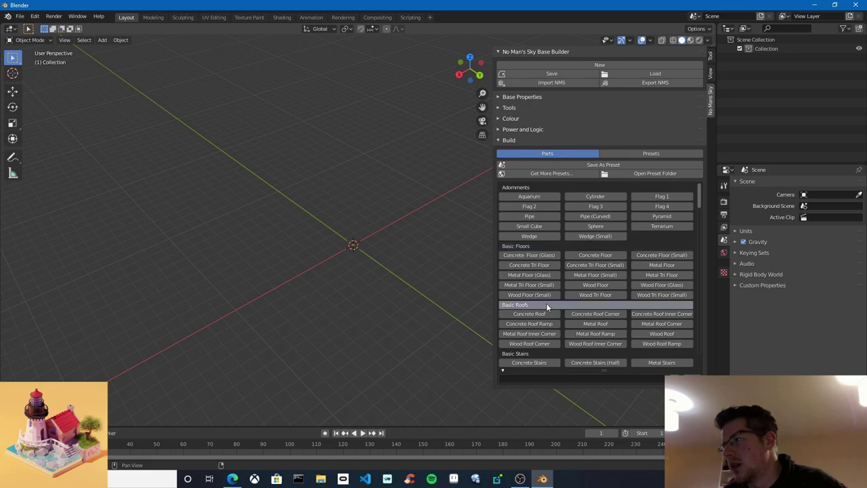
Browse the categories in the Build section's parts list and filter it by "wall"
{"action": "scroll", "coordinate": [543, 295], "scroll_direction": "down", "scroll_amount": 4}
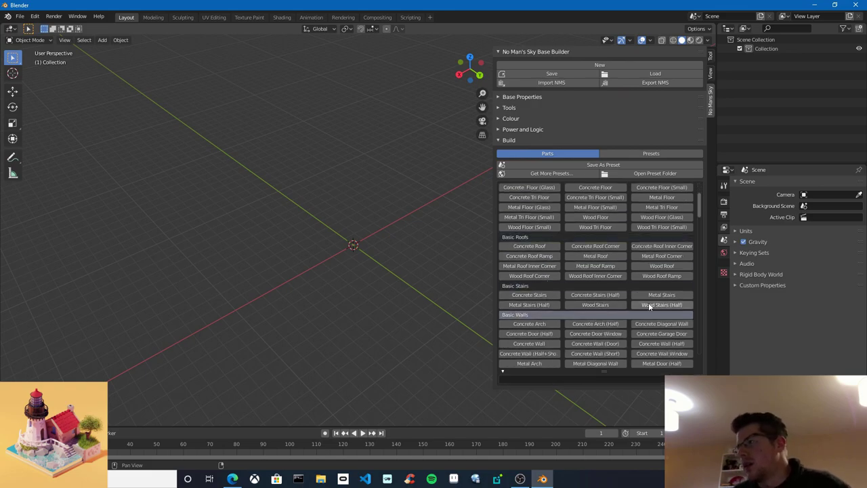
{"action": "left_click_drag", "start_coordinate": [700, 207], "coordinate": [697, 305]}
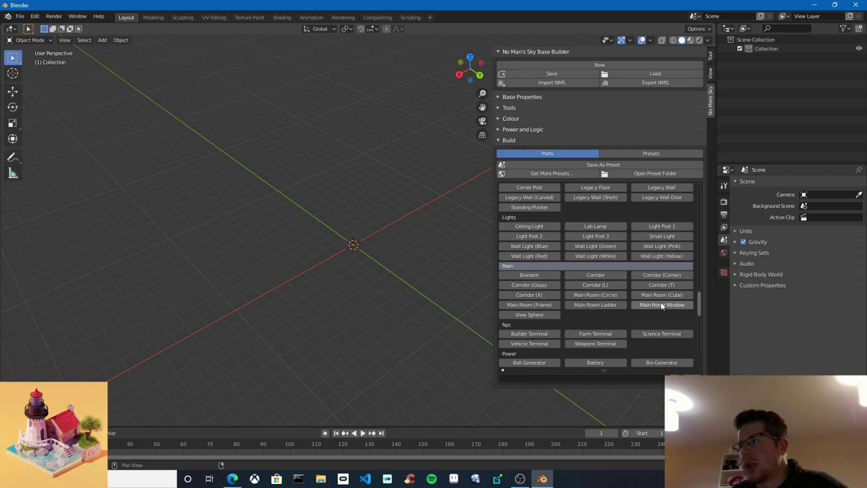
{"action": "scroll", "coordinate": [698, 315], "scroll_direction": "up", "scroll_amount": 15}
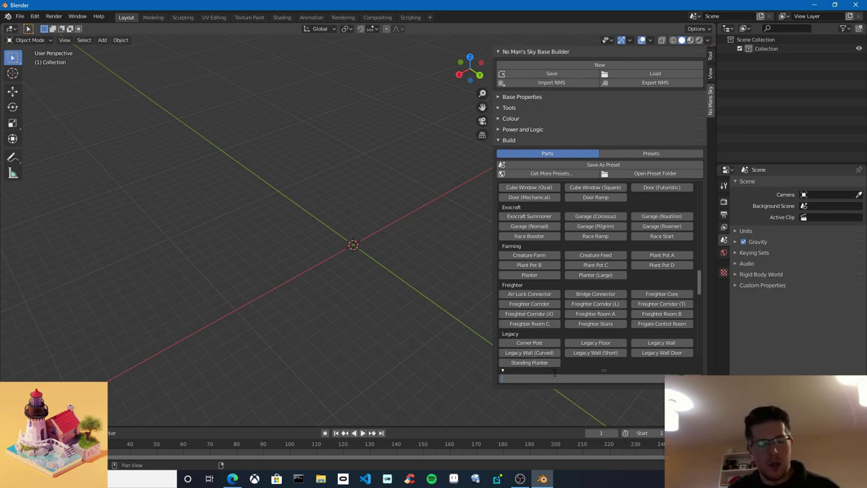
{"action": "type", "text": "wall"}
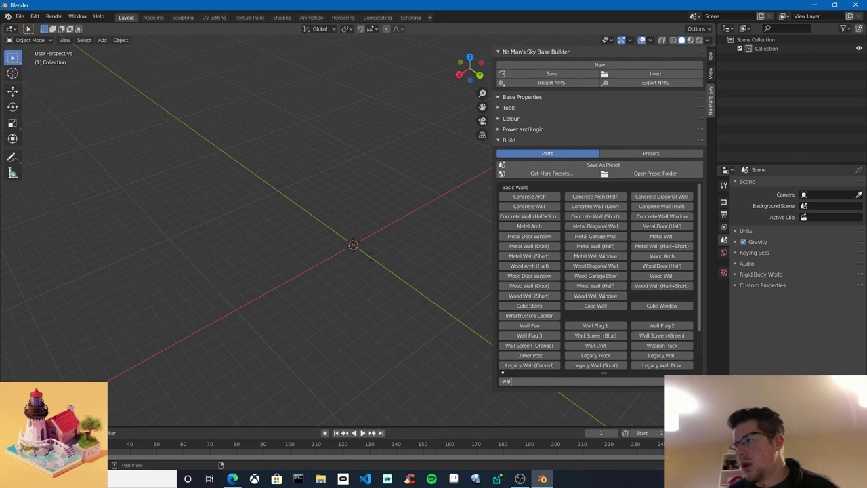
{"action": "key", "text": "Return"}
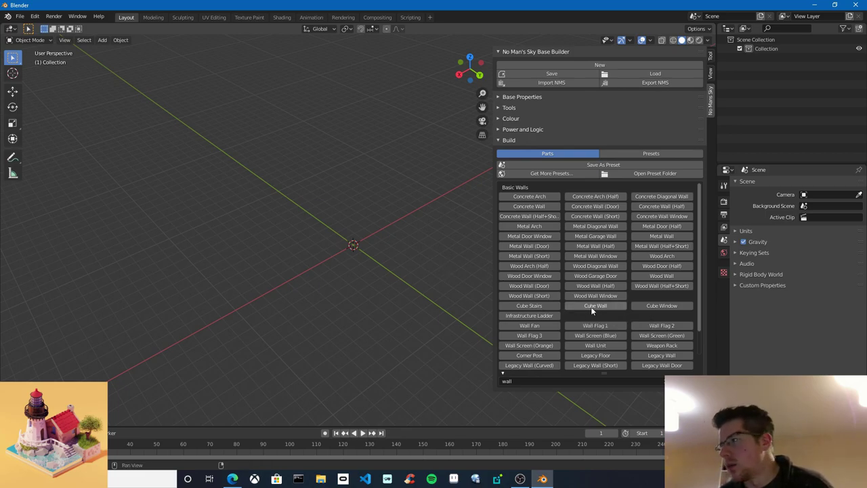
Build two Wood Wall parts in the scene
{"action": "scroll", "coordinate": [371, 275], "scroll_direction": "up", "scroll_amount": 2}
{"action": "scroll", "coordinate": [371, 275], "scroll_direction": "down", "scroll_amount": 1}
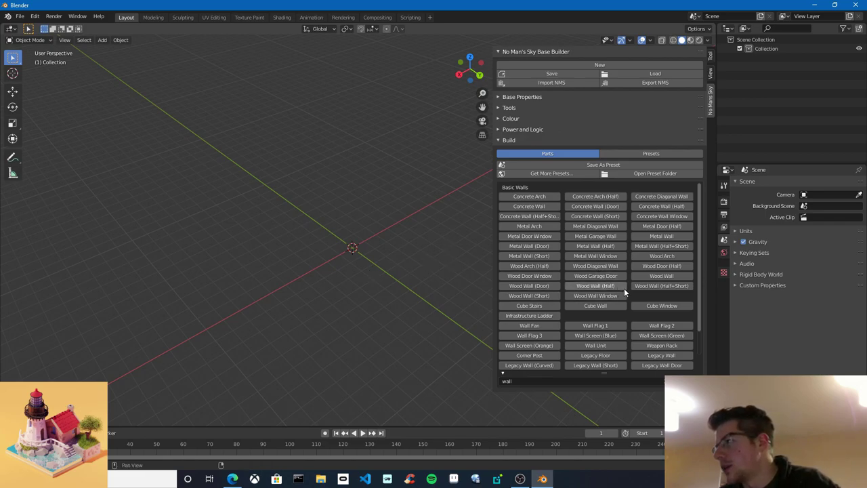
{"action": "left_click", "coordinate": [661, 276]}
{"action": "middle_click_drag", "start_coordinate": [413, 247], "coordinate": [439, 333]}
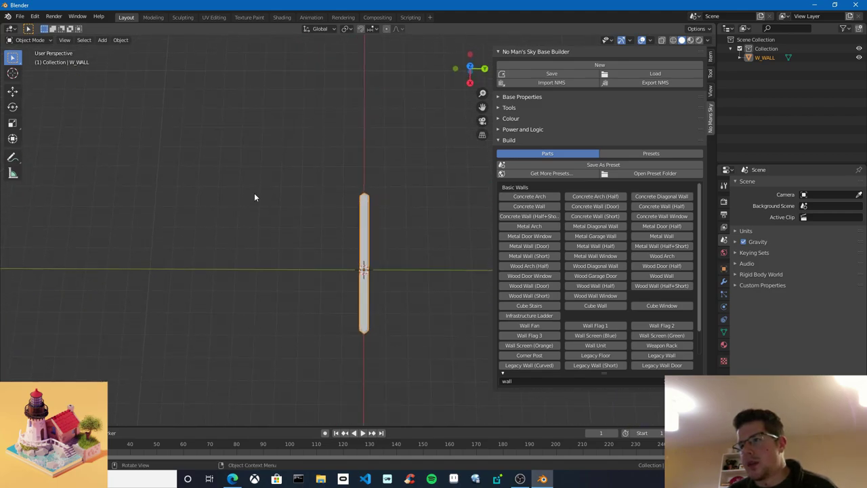
{"action": "middle_click_drag", "start_coordinate": [254, 197], "coordinate": [379, 231]}
{"action": "left_click", "coordinate": [668, 279]}
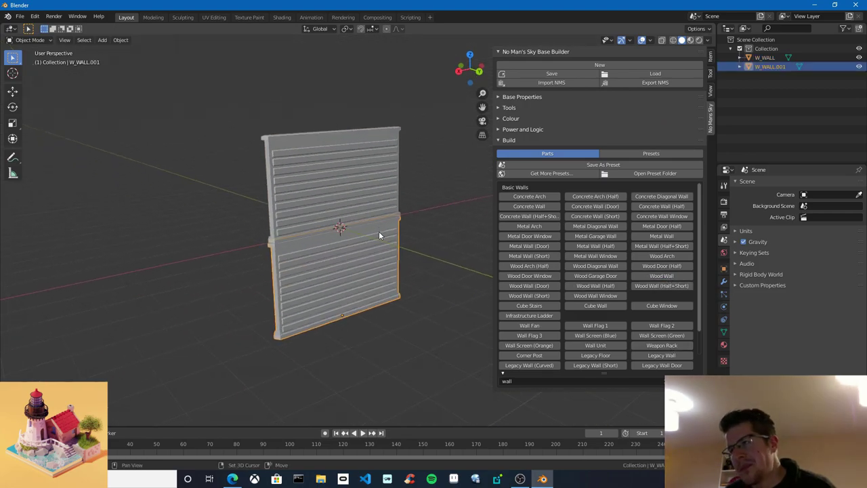
{"action": "mouse_move", "coordinate": [373, 264]}
{"action": "middle_mouse_down"}
{"action": "mouse_move", "coordinate": [378, 275]}
{"action": "mouse_move", "coordinate": [377, 266]}
{"action": "middle_mouse_up"}
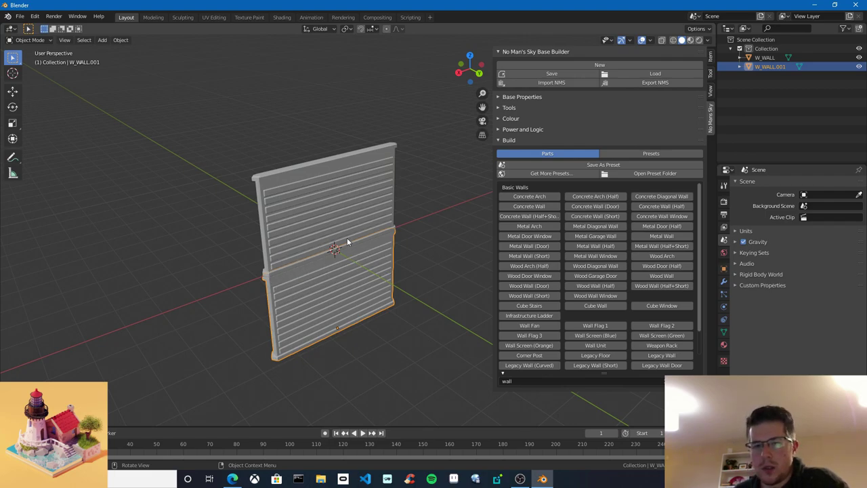
Expand the Base Builder's Tools section and move the second wood wall freely away from the first with the Move tool
{"action": "middle_click_drag", "start_coordinate": [349, 291], "coordinate": [347, 261]}
{"action": "left_click", "coordinate": [12, 91]}
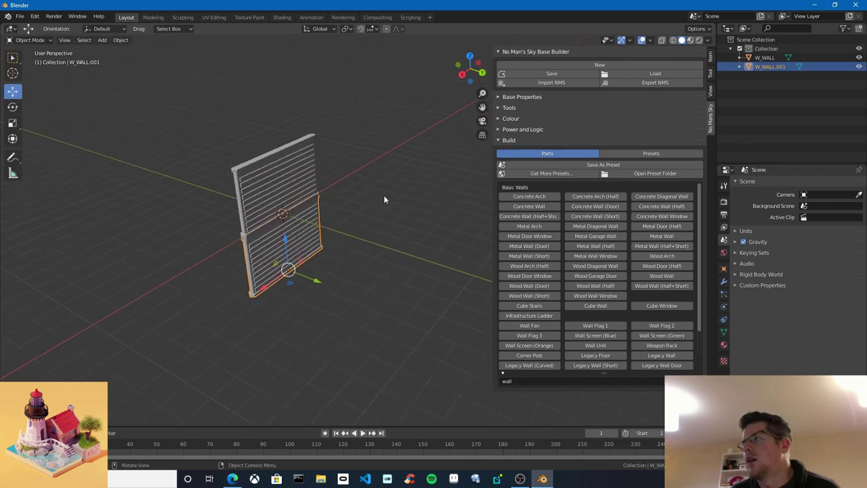
{"action": "left_click", "coordinate": [510, 107]}
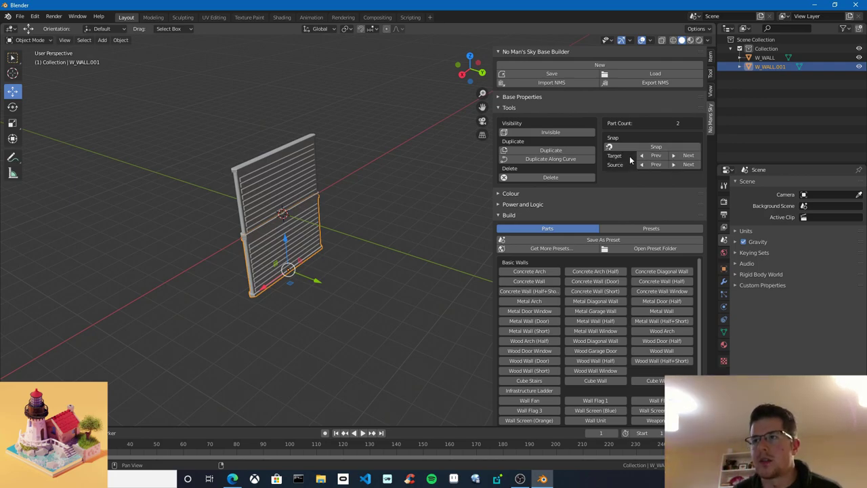
{"action": "middle_click_drag", "start_coordinate": [366, 360], "coordinate": [360, 350]}
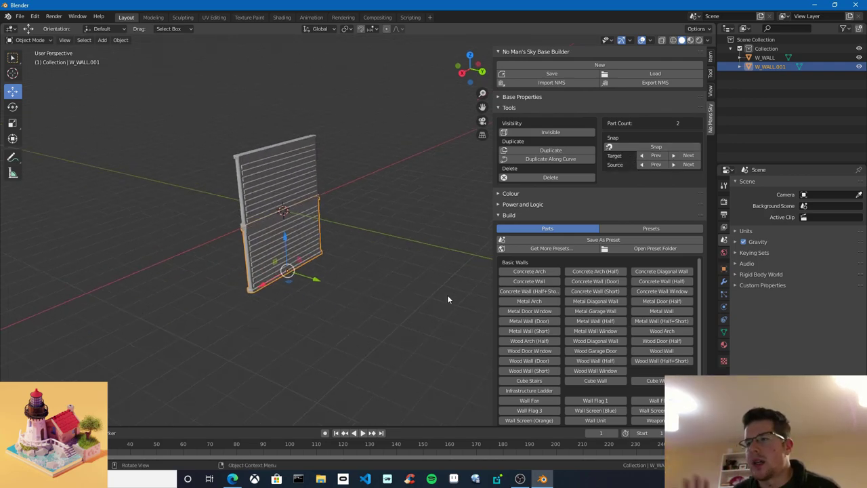
{"action": "left_click_drag", "start_coordinate": [287, 271], "coordinate": [396, 310]}
{"action": "middle_click_drag", "start_coordinate": [396, 309], "coordinate": [391, 341]}
{"action": "left_click", "coordinate": [394, 312]}
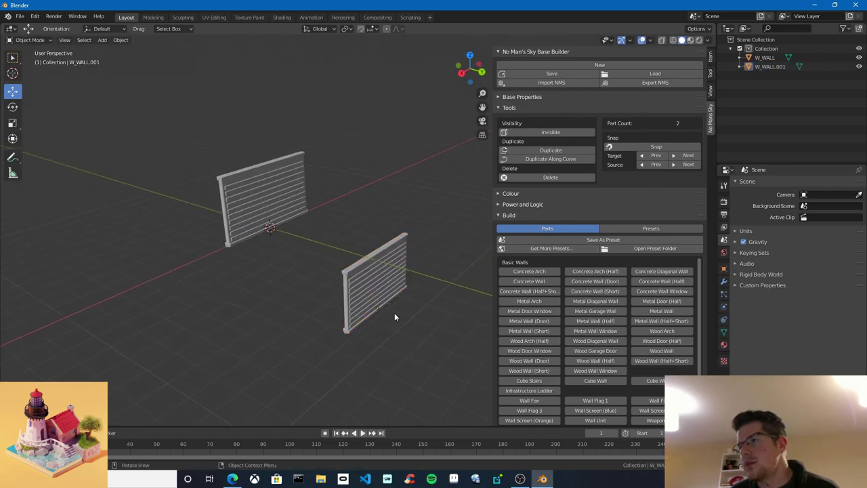
Select the second wood wall and add the first to the selection, so the second snaps to the first with the Snap tool
{"action": "middle_click_drag", "start_coordinate": [375, 277], "coordinate": [365, 270]}
{"action": "left_click", "coordinate": [366, 270]}
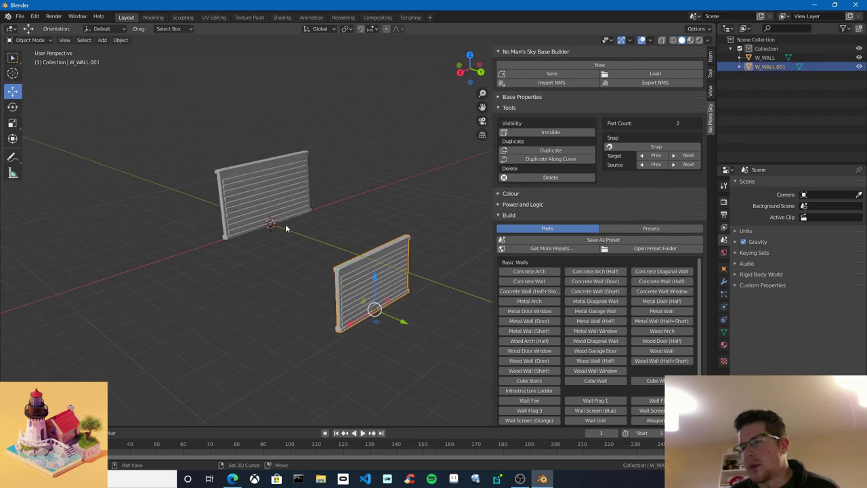
{"action": "left_click", "coordinate": [286, 218], "text": "shift"}
{"action": "middle_click_drag", "start_coordinate": [291, 227], "coordinate": [305, 227]}
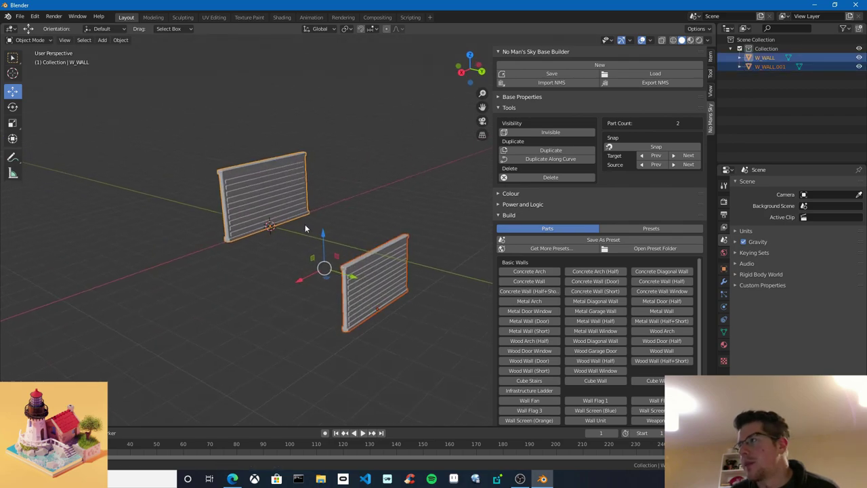
{"action": "left_click", "coordinate": [625, 149]}
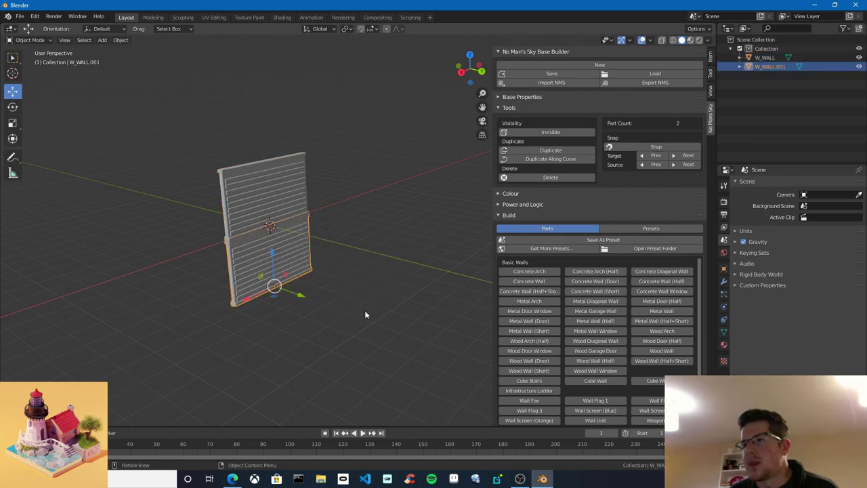
{"action": "middle_click_drag", "start_coordinate": [319, 237], "coordinate": [320, 303]}
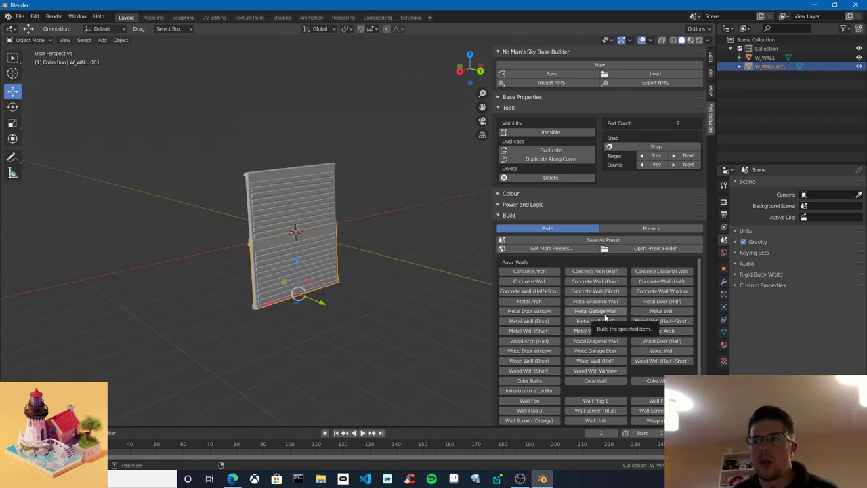
{"action": "middle_click_drag", "start_coordinate": [356, 249], "coordinate": [371, 320]}
{"action": "middle_click_drag", "start_coordinate": [366, 291], "coordinate": [358, 294]}
{"action": "middle_click_drag", "start_coordinate": [401, 357], "coordinate": [304, 283]}
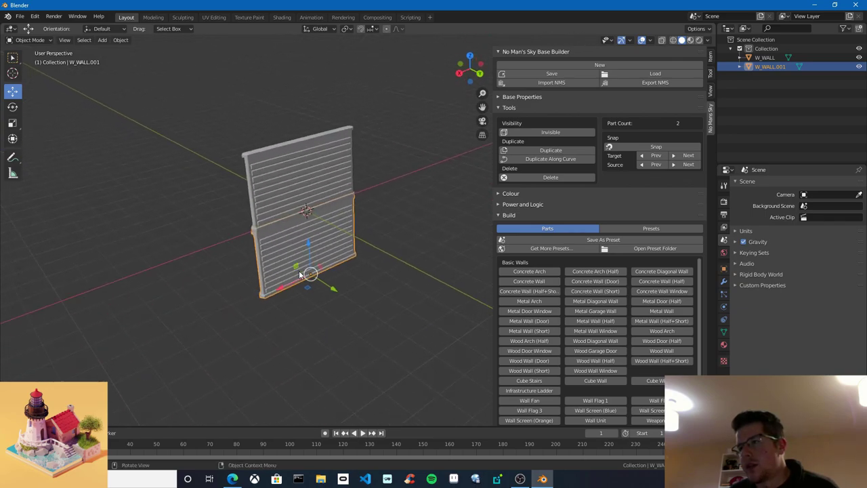
Move the second wood wall away from the first again, select both with the first as active, and snap them together
{"action": "left_click_drag", "start_coordinate": [324, 282], "coordinate": [417, 341]}
{"action": "middle_click_drag", "start_coordinate": [331, 258], "coordinate": [308, 284], "text": "shift"}
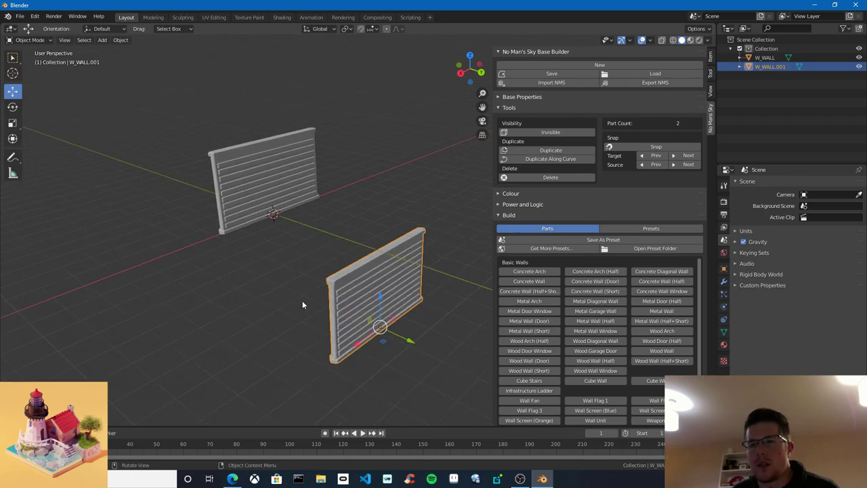
{"action": "left_click", "coordinate": [275, 162], "text": "shift"}
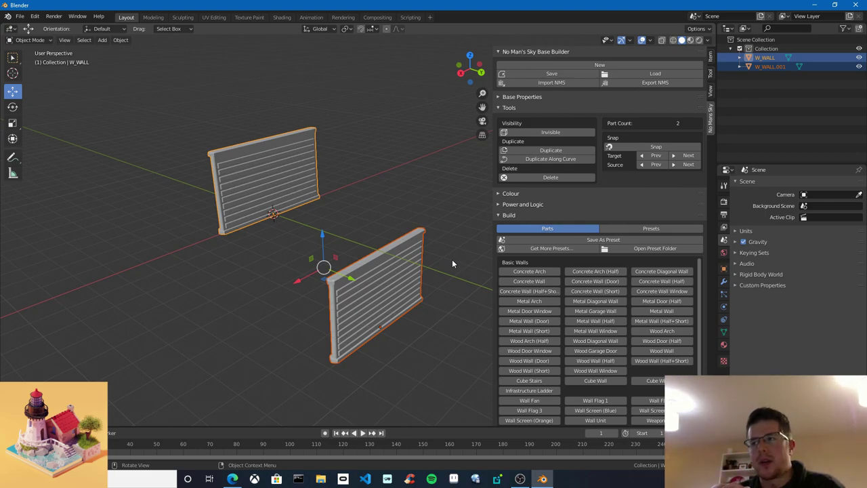
{"action": "middle_click_drag", "start_coordinate": [446, 310], "coordinate": [329, 281]}
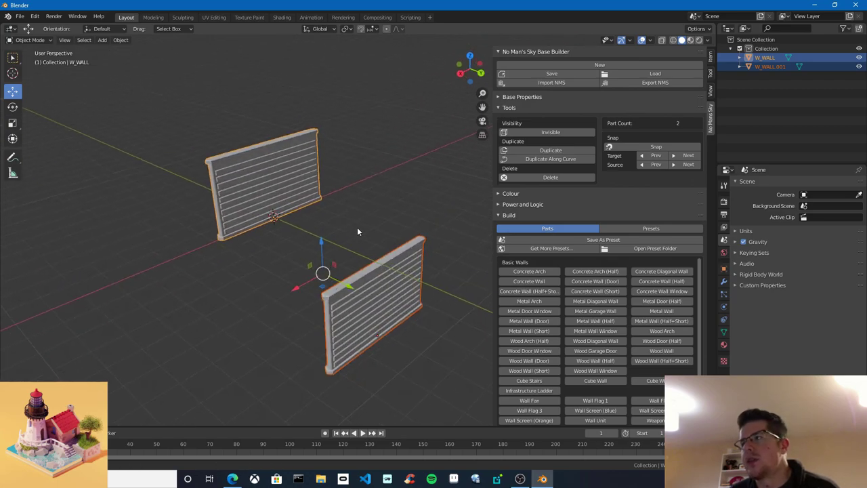
{"action": "middle_click_drag", "start_coordinate": [357, 227], "coordinate": [364, 228]}
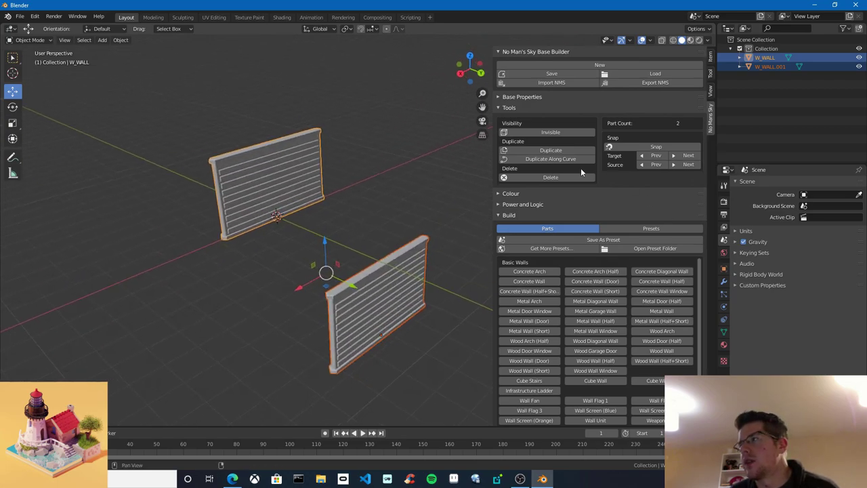
{"action": "left_click", "coordinate": [652, 149]}
{"action": "middle_click_drag", "start_coordinate": [246, 159], "coordinate": [374, 246]}
Cycle forward through the snap target points until the second wood wall forms a right-angled corner at the first wall's end
{"action": "left_click", "coordinate": [691, 156]}
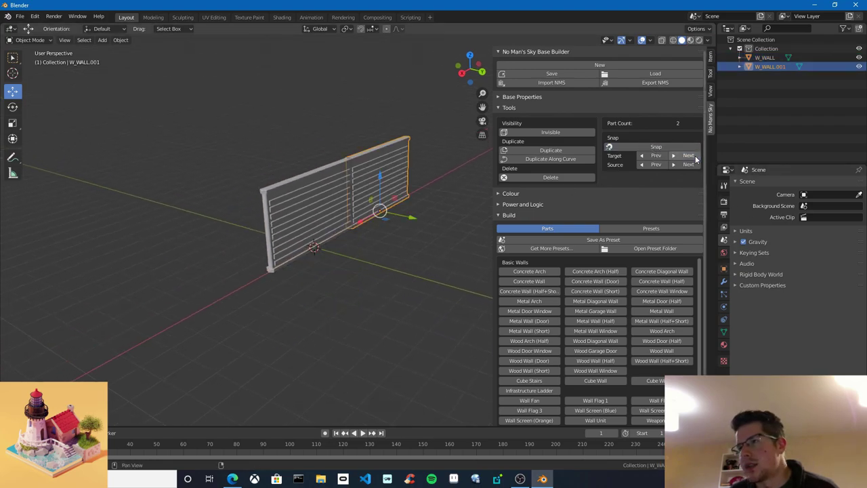
{"action": "left_click", "coordinate": [691, 156]}
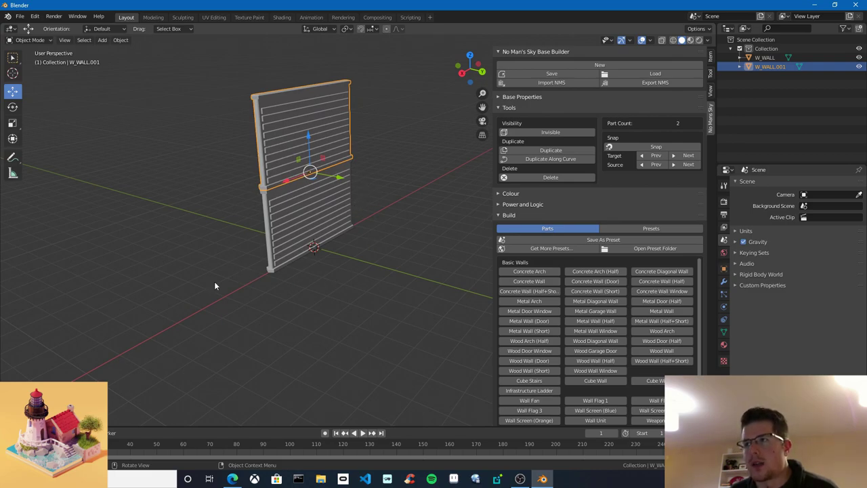
{"action": "left_click", "coordinate": [686, 156]}
{"action": "left_click", "coordinate": [685, 156]}
{"action": "left_click", "coordinate": [685, 157]}
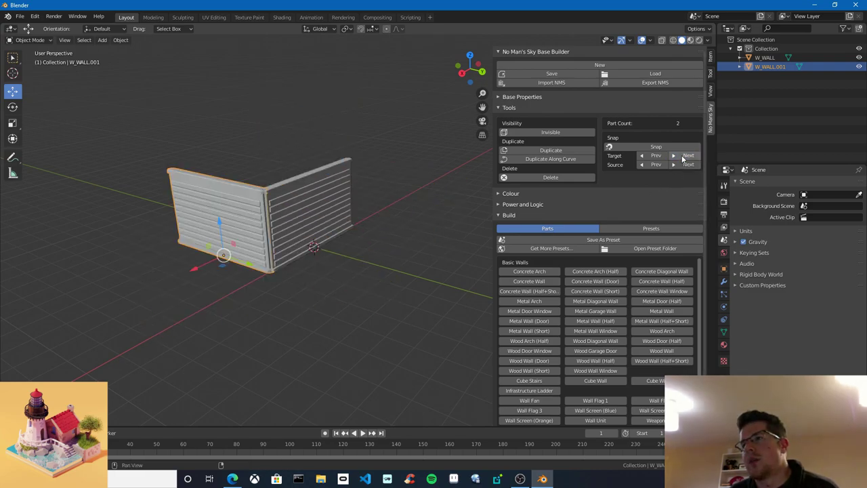
{"action": "left_click", "coordinate": [684, 156]}
{"action": "left_click", "coordinate": [684, 157]}
{"action": "left_click", "coordinate": [684, 156]}
{"action": "left_click", "coordinate": [684, 157]}
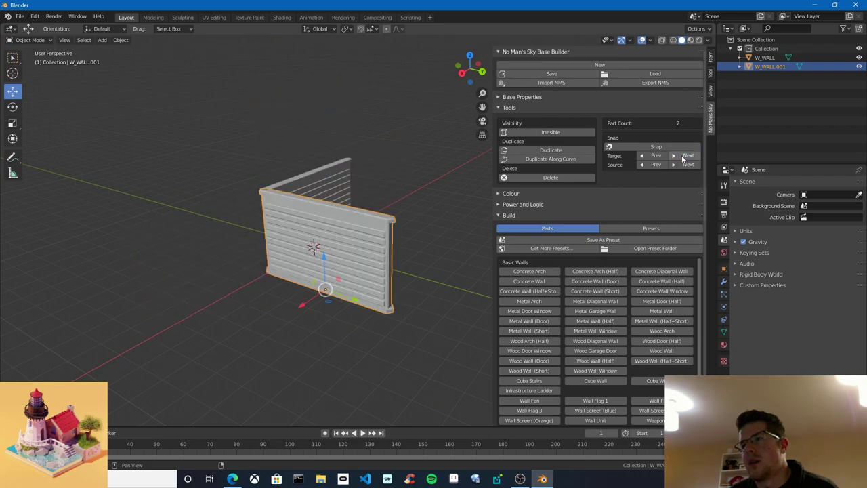
{"action": "middle_click_drag", "start_coordinate": [319, 177], "coordinate": [360, 245]}
{"action": "left_click", "coordinate": [684, 155]}
{"action": "left_click", "coordinate": [684, 156]}
{"action": "left_click", "coordinate": [684, 156]}
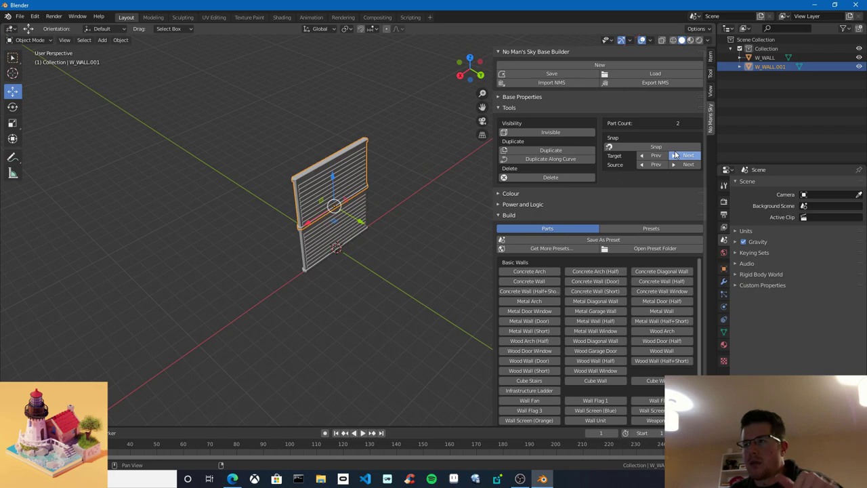
{"action": "left_click", "coordinate": [675, 156]}
{"action": "left_click", "coordinate": [676, 155]}
{"action": "middle_click_drag", "start_coordinate": [225, 206], "coordinate": [335, 237]}
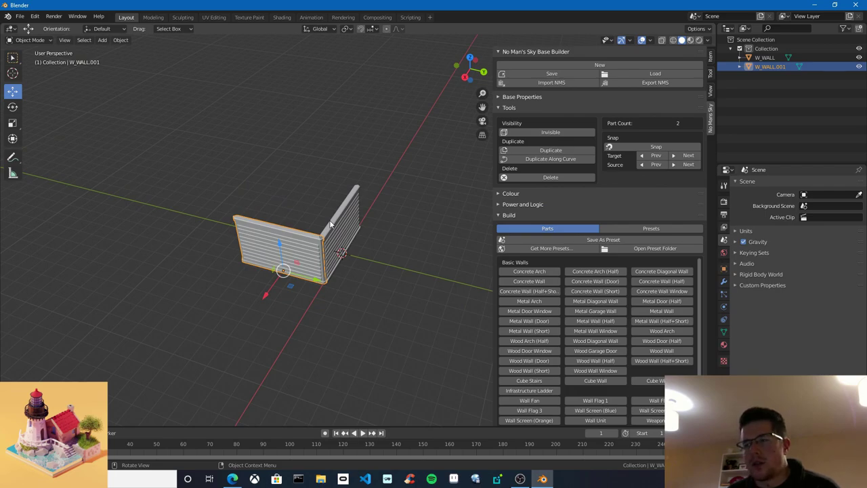
{"action": "middle_click_drag", "start_coordinate": [331, 224], "coordinate": [386, 222]}
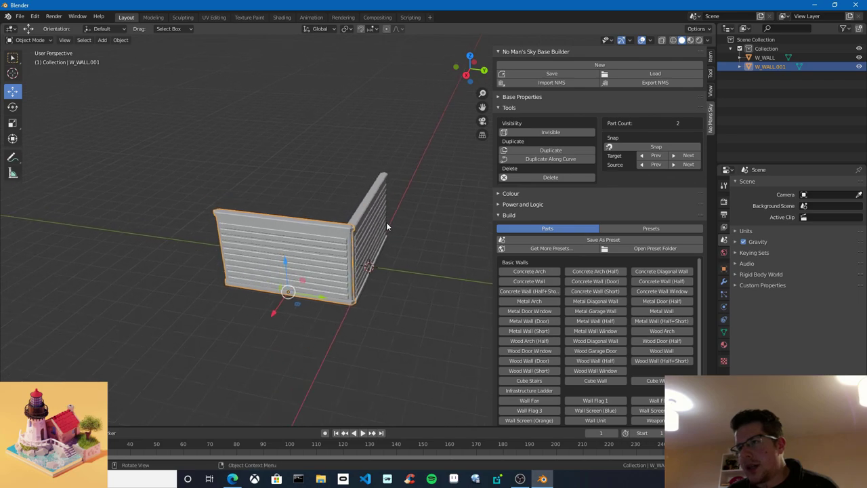
Cycle forward through the second wood wall's snap source points, back to its upright corner placement
{"action": "left_click", "coordinate": [687, 165]}
{"action": "left_click", "coordinate": [687, 165]}
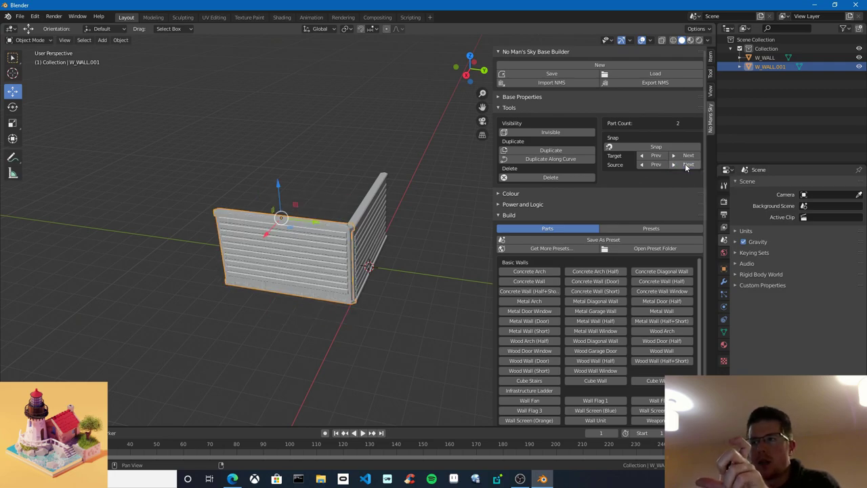
{"action": "left_click", "coordinate": [686, 165]}
{"action": "left_click", "coordinate": [687, 164]}
{"action": "left_click", "coordinate": [687, 164]}
{"action": "left_click", "coordinate": [686, 164]}
{"action": "left_click", "coordinate": [687, 165]}
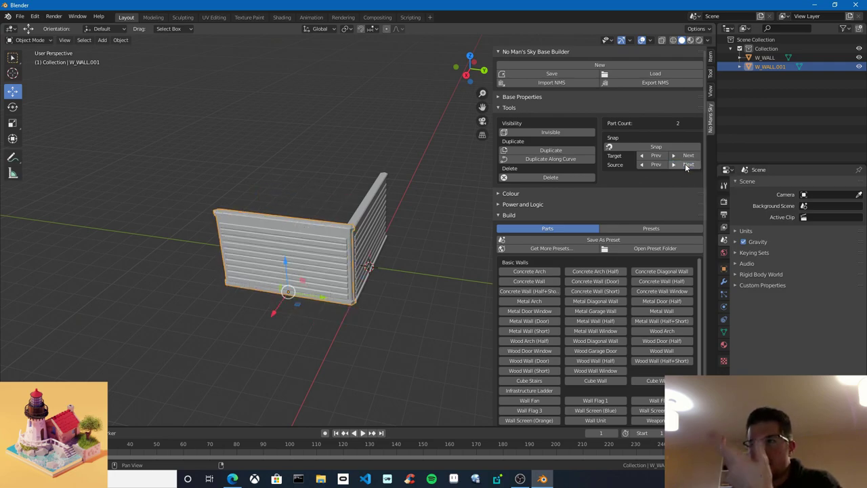
{"action": "left_click", "coordinate": [687, 164]}
{"action": "left_click", "coordinate": [687, 165]}
{"action": "left_click", "coordinate": [687, 165]}
{"action": "left_click", "coordinate": [686, 165]}
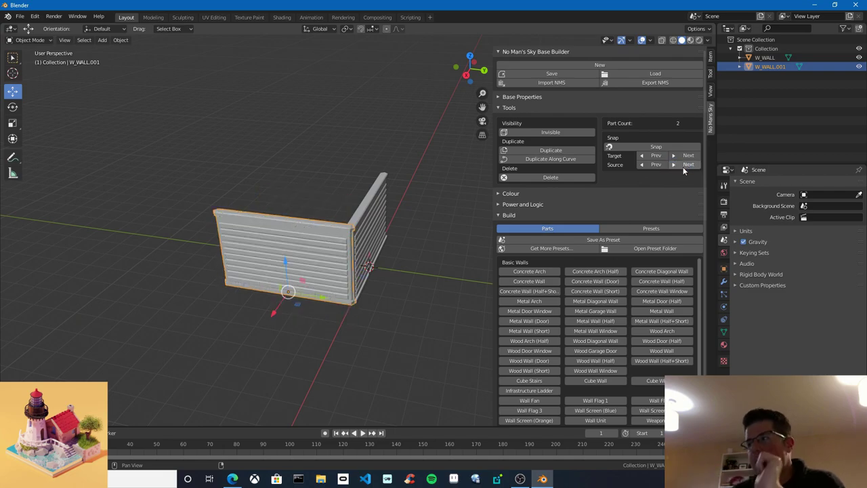
{"action": "mouse_move", "coordinate": [407, 258]}
{"action": "middle_mouse_down"}
{"action": "mouse_move", "coordinate": [394, 279]}
{"action": "mouse_move", "coordinate": [393, 246]}
{"action": "mouse_move", "coordinate": [445, 268]}
{"action": "mouse_move", "coordinate": [404, 266]}
{"action": "middle_mouse_up"}
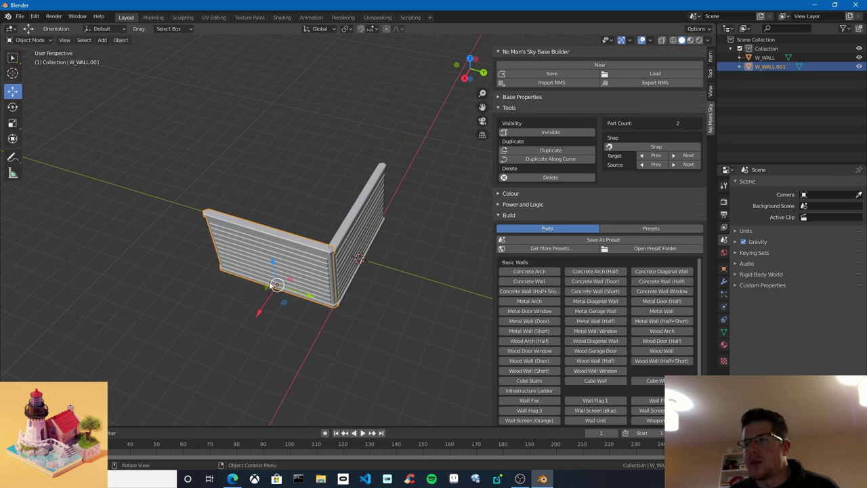
{"action": "middle_click_drag", "start_coordinate": [271, 285], "coordinate": [275, 285]}
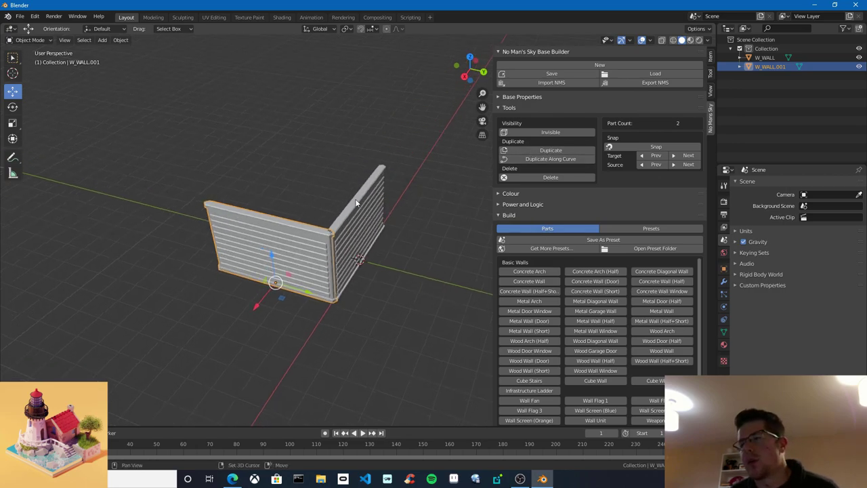
{"action": "middle_click_drag", "start_coordinate": [379, 271], "coordinate": [249, 311]}
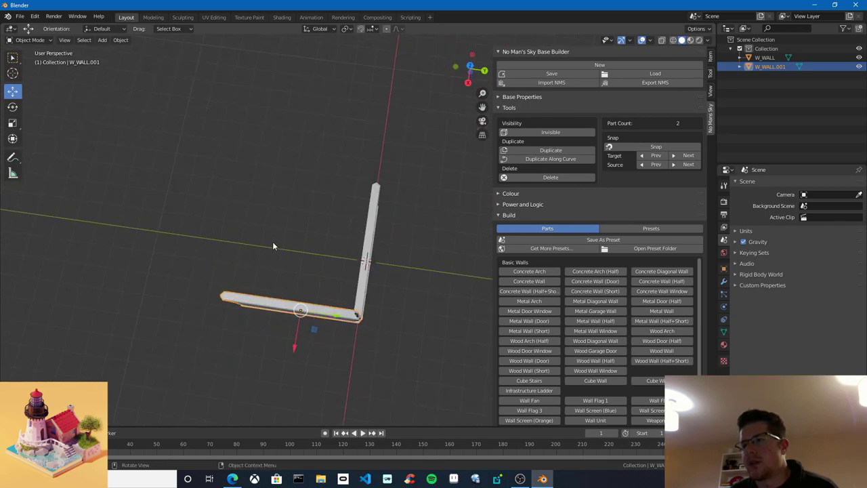
Duplicate the second wood wall and cycle its snap target forward until the copy forms the third side, facing the first wall
{"action": "middle_click_drag", "start_coordinate": [273, 246], "coordinate": [260, 216]}
{"action": "left_click", "coordinate": [541, 153]}
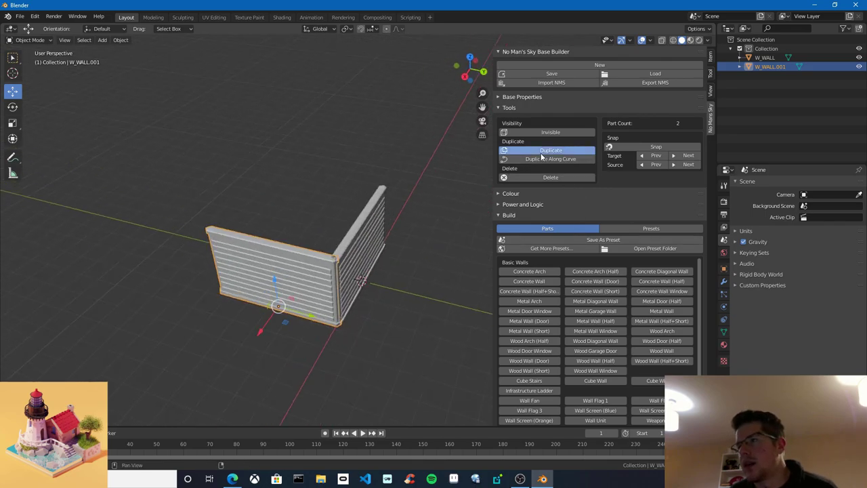
{"action": "left_click", "coordinate": [686, 156]}
{"action": "left_click", "coordinate": [686, 156]}
{"action": "left_click", "coordinate": [686, 157]}
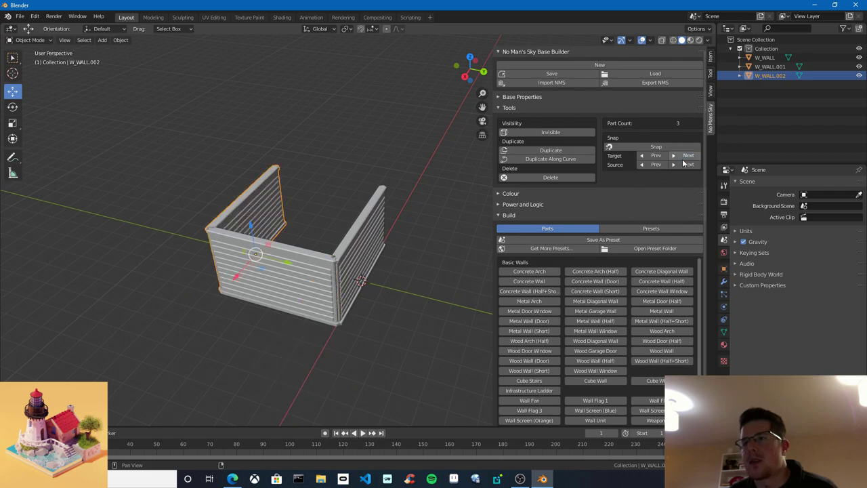
{"action": "left_click", "coordinate": [583, 151]}
{"action": "left_click", "coordinate": [583, 151]}
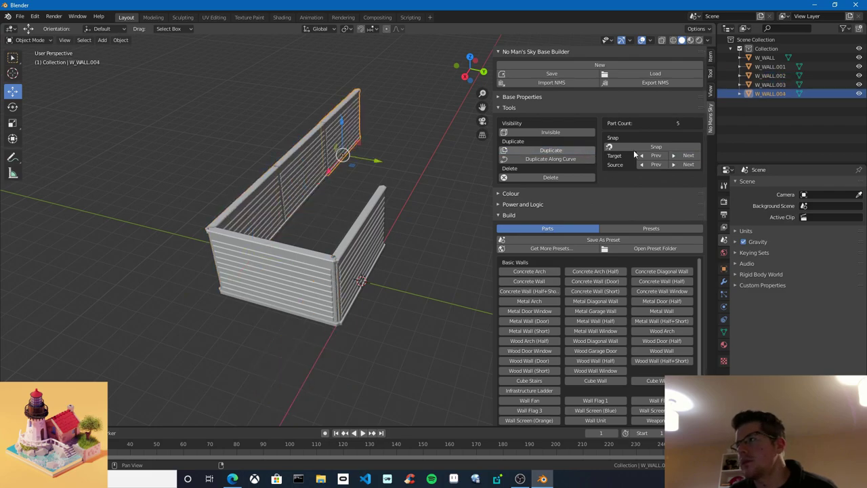
{"action": "key", "text": "Delete"}
{"action": "left_click", "coordinate": [318, 182]}
{"action": "left_click", "coordinate": [681, 157]}
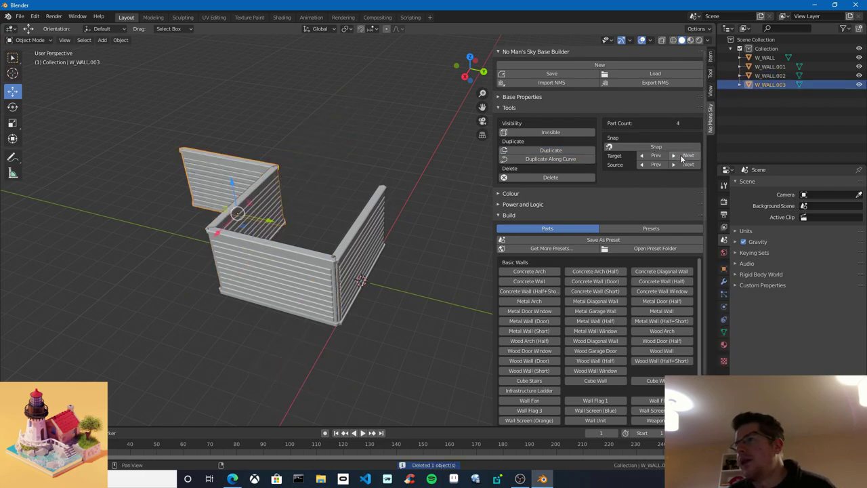
{"action": "left_click", "coordinate": [685, 157]}
{"action": "left_click", "coordinate": [685, 157]}
{"action": "middle_click_drag", "start_coordinate": [284, 285], "coordinate": [290, 264]}
{"action": "key", "text": "Delete"}
{"action": "left_click", "coordinate": [430, 213]}
Filter the parts list by "W_" and add a Wood Wall Window part
{"action": "middle_click_drag", "start_coordinate": [339, 252], "coordinate": [375, 336]}
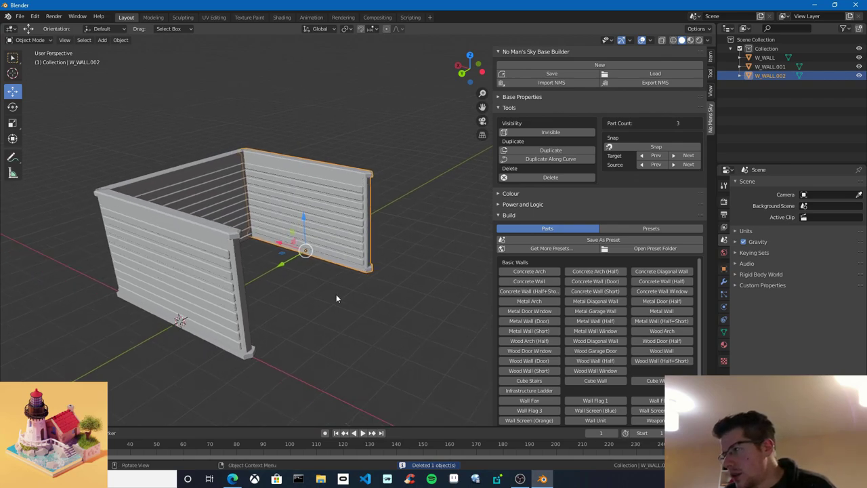
{"action": "middle_click_drag", "start_coordinate": [336, 294], "coordinate": [354, 293], "text": "shift"}
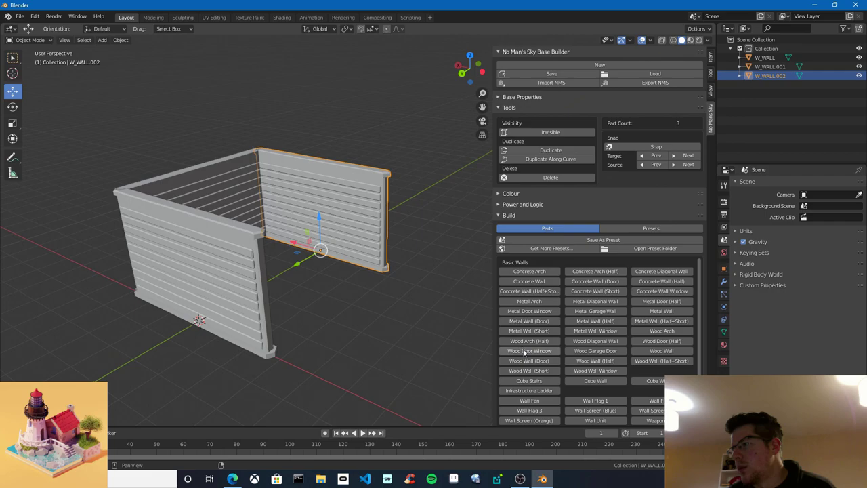
{"action": "left_click", "coordinate": [535, 109]}
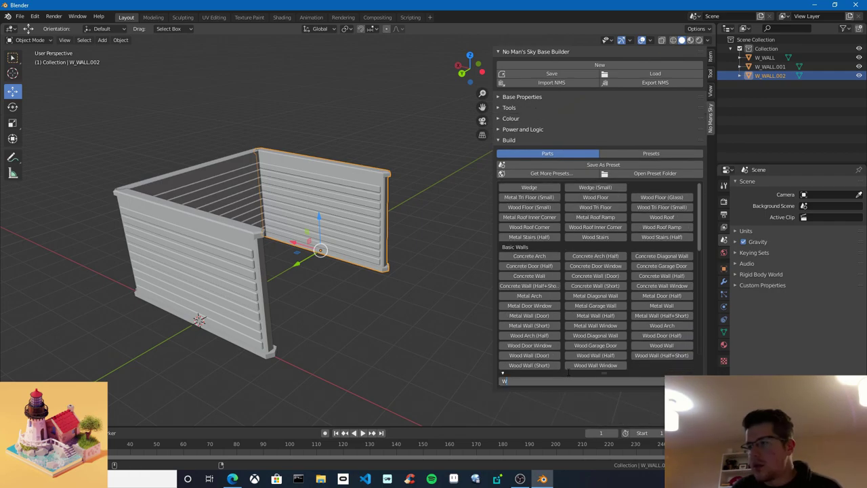
{"action": "type", "text": "_"}
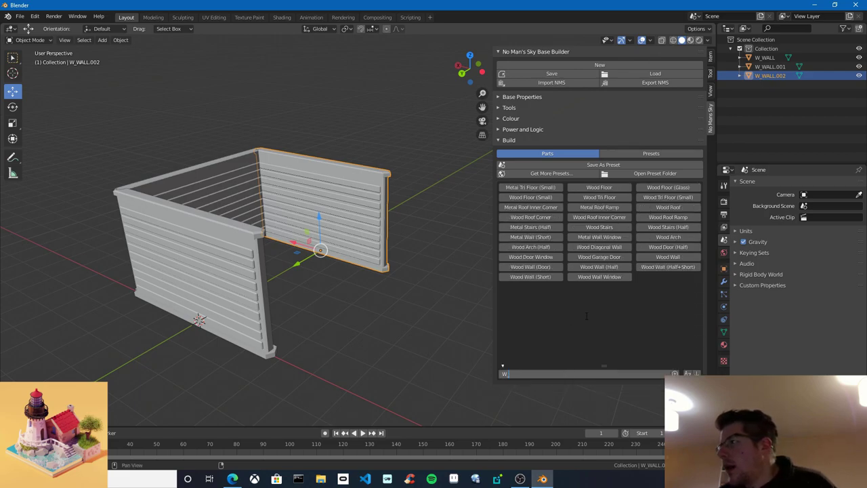
{"action": "left_click", "coordinate": [599, 277]}
Cycle the window wall's snap source forward so it closes the open fourth side of the room
{"action": "middle_click_drag", "start_coordinate": [434, 268], "coordinate": [671, 225]}
{"action": "left_click", "coordinate": [521, 107]}
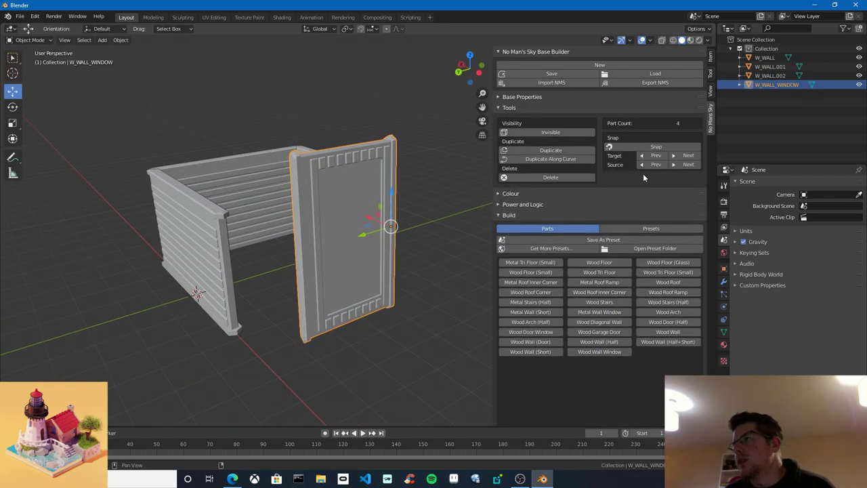
{"action": "middle_click_drag", "start_coordinate": [434, 210], "coordinate": [305, 214]}
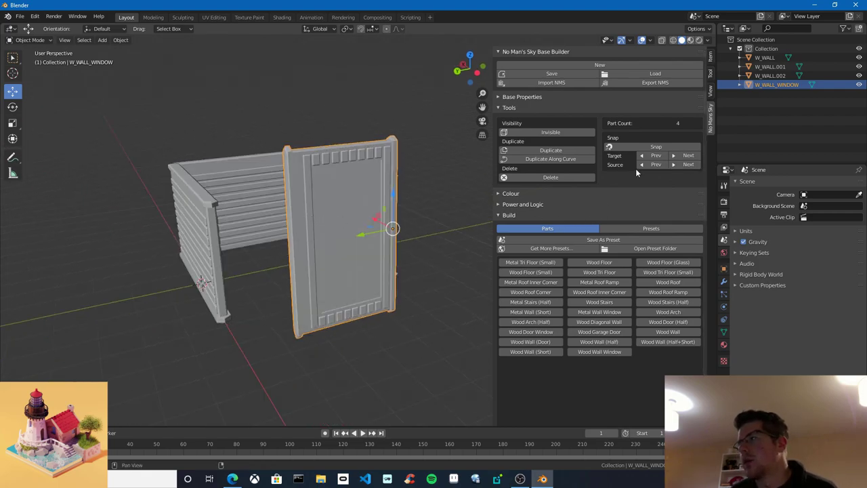
{"action": "left_click", "coordinate": [689, 164]}
{"action": "middle_click_drag", "start_coordinate": [366, 203], "coordinate": [396, 254]}
Select the first wood wall, filter the parts list by "door", and add a Door (Futuristic) snapped to it
{"action": "left_click", "coordinate": [326, 291]}
{"action": "middle_click_drag", "start_coordinate": [373, 369], "coordinate": [396, 259]}
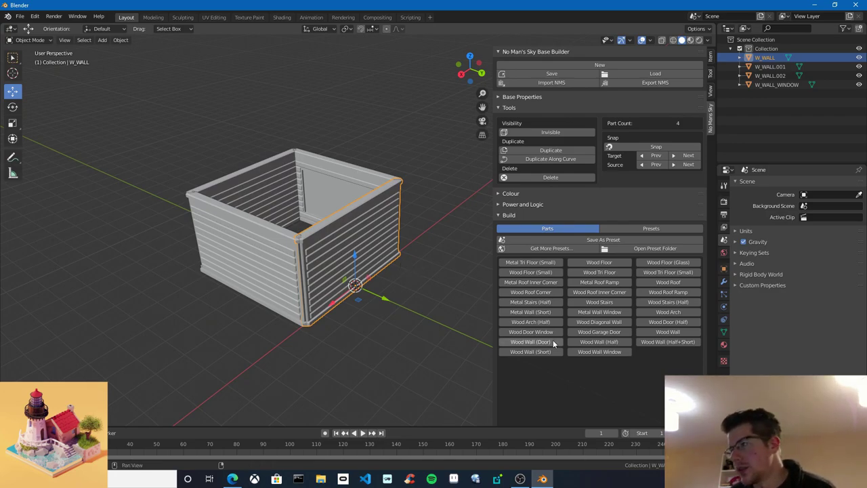
{"action": "left_click", "coordinate": [526, 110]}
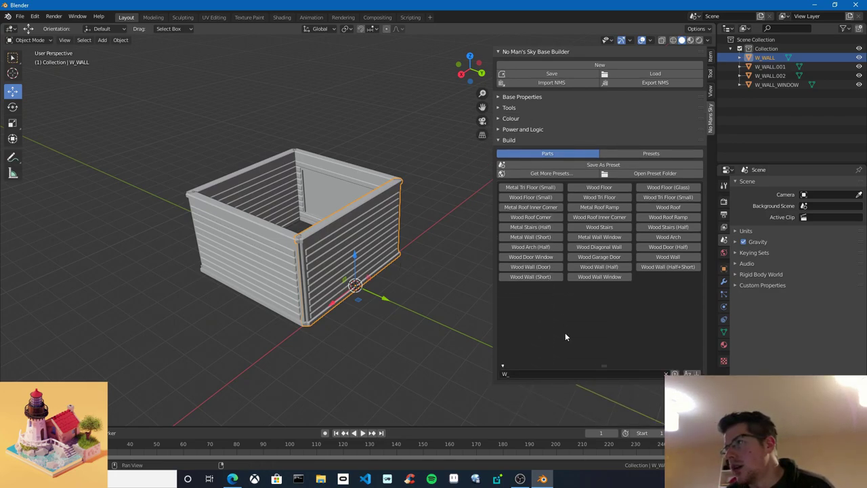
{"action": "left_click", "coordinate": [583, 373]}
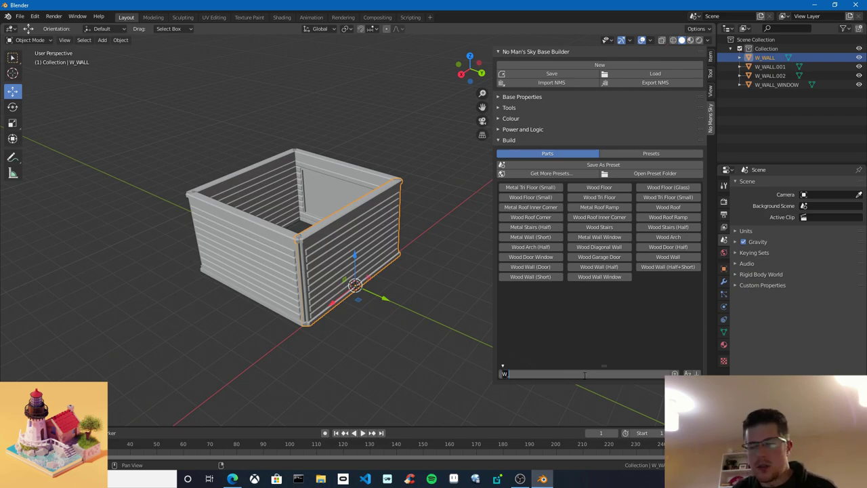
{"action": "type", "text": "door"}
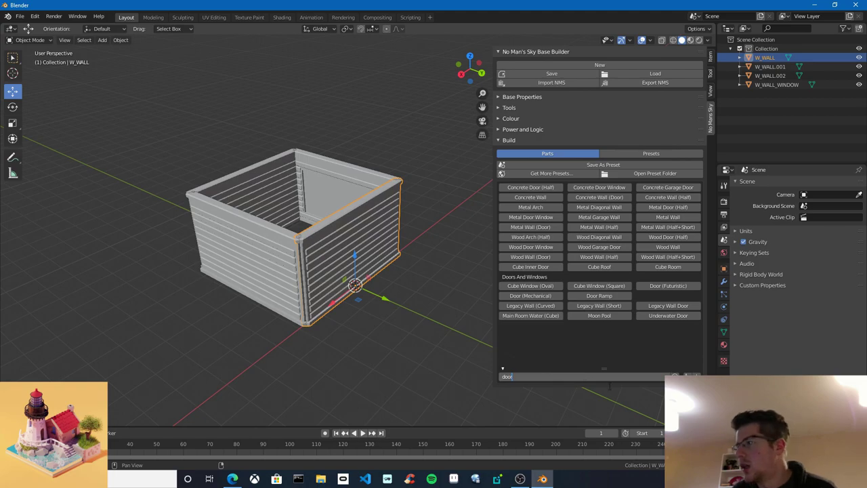
{"action": "key", "text": "Return"}
{"action": "left_click", "coordinate": [681, 286]}
{"action": "middle_click_drag", "start_coordinate": [405, 262], "coordinate": [383, 287]}
{"action": "scroll", "coordinate": [383, 286], "scroll_direction": "up", "scroll_amount": 1}
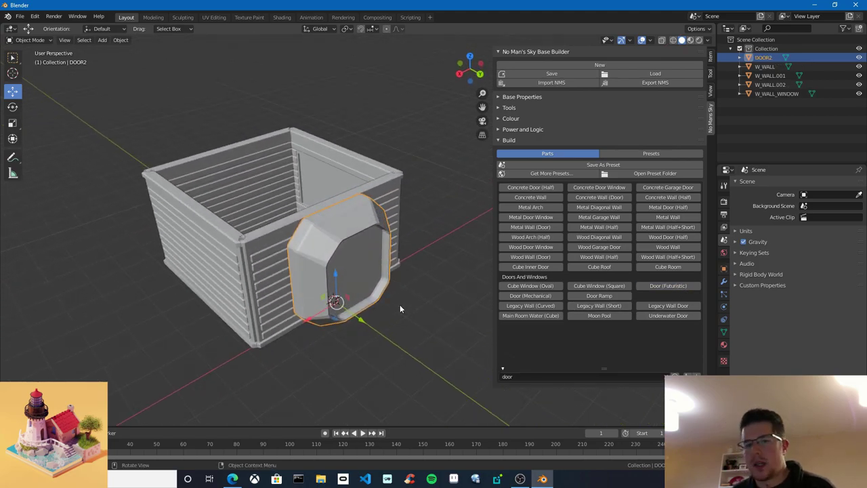
{"action": "middle_click_drag", "start_coordinate": [402, 292], "coordinate": [337, 225]}
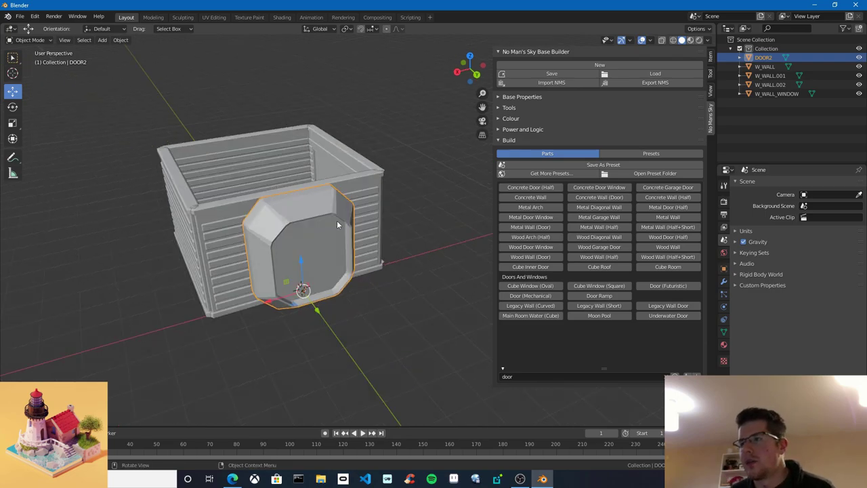
{"action": "middle_click_drag", "start_coordinate": [309, 276], "coordinate": [343, 312]}
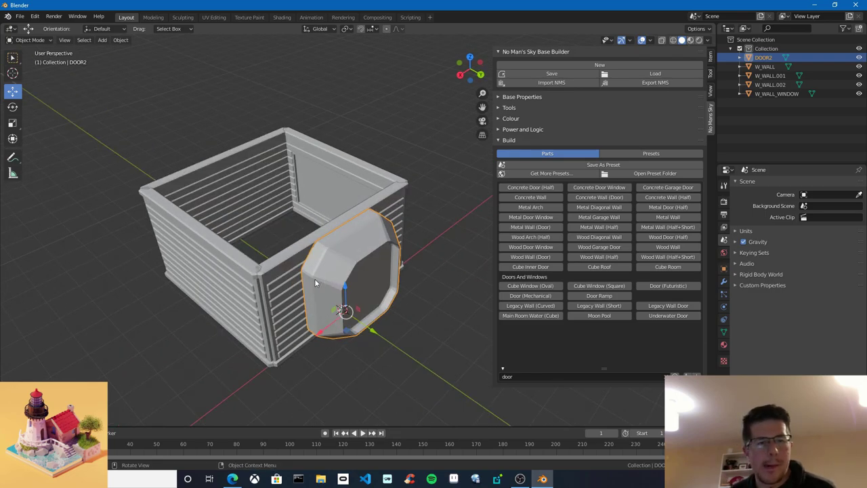
{"action": "middle_click_drag", "start_coordinate": [297, 283], "coordinate": [331, 255]}
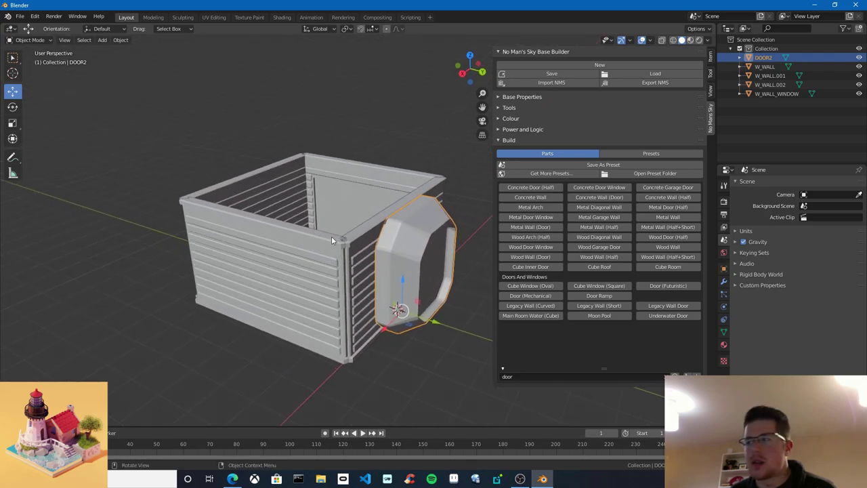
Search the parts list for "roof"
{"action": "left_click", "coordinate": [535, 372]}
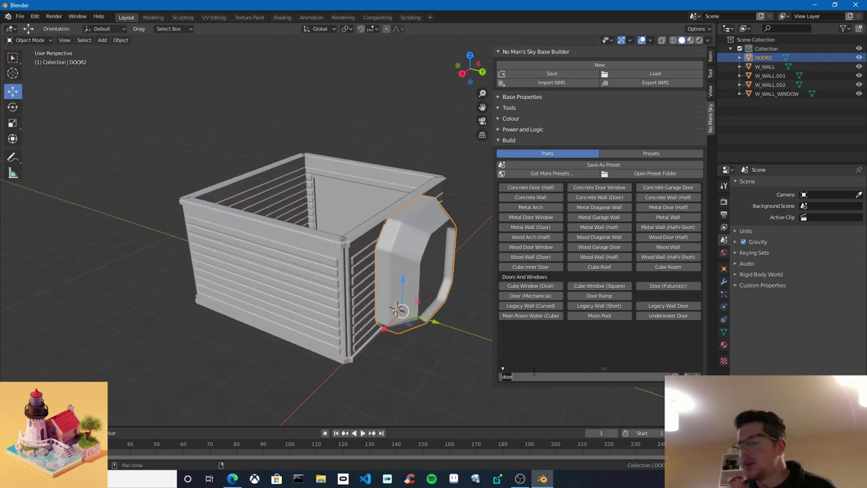
{"action": "type", "text": "roof"}
{"action": "key", "text": "Return"}
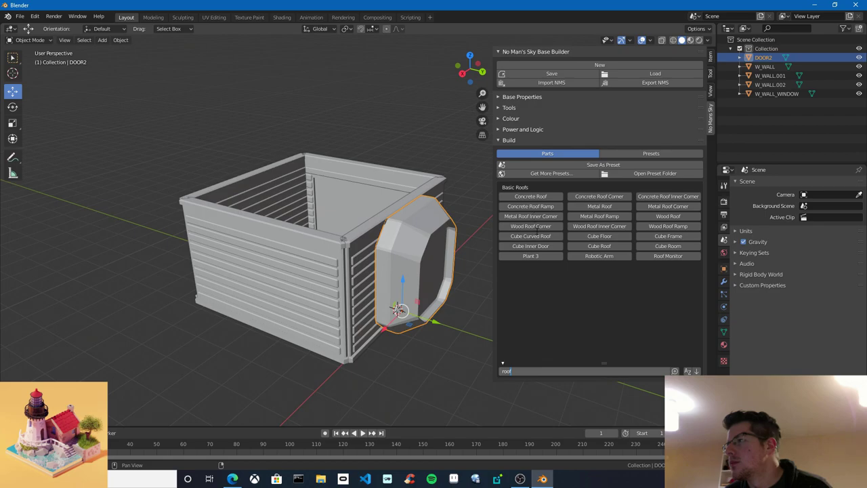
Filter the parts list by "dia", select the second wood wall, and add a Wood Diagonal Wall snapped to it
{"action": "left_click", "coordinate": [561, 369]}
{"action": "type", "text": "dia"}
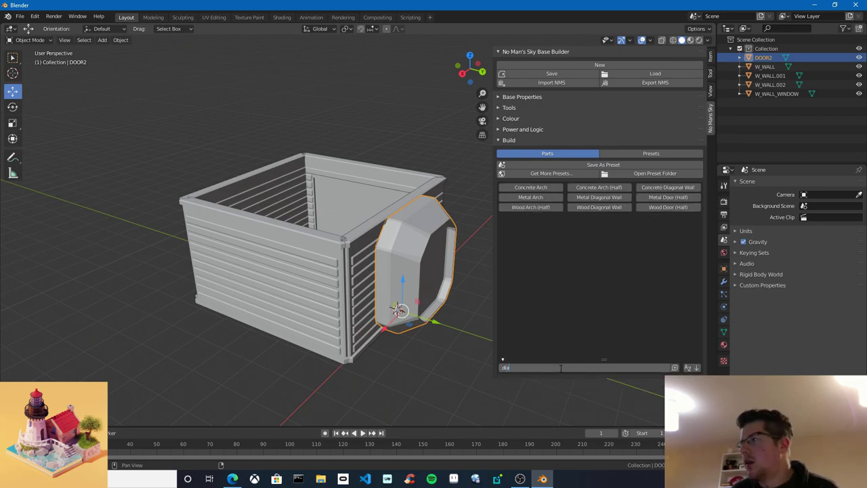
{"action": "key", "text": "Return"}
{"action": "left_click", "coordinate": [324, 293]}
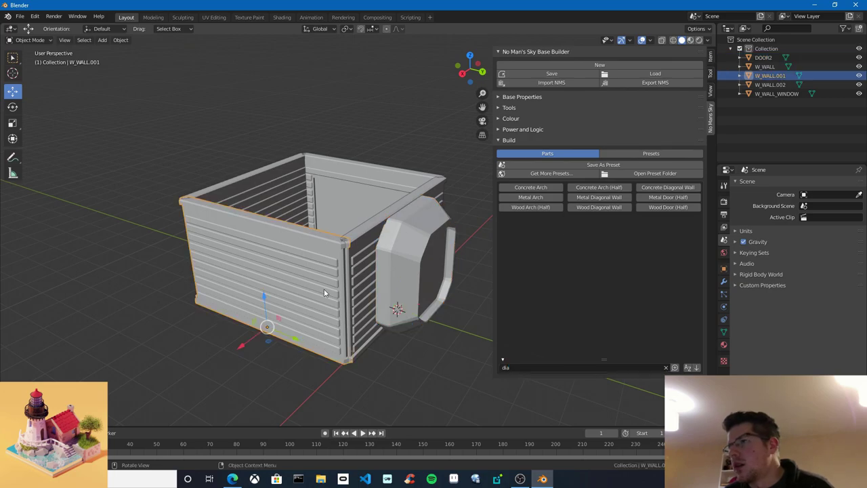
{"action": "middle_click_drag", "start_coordinate": [293, 283], "coordinate": [309, 275]}
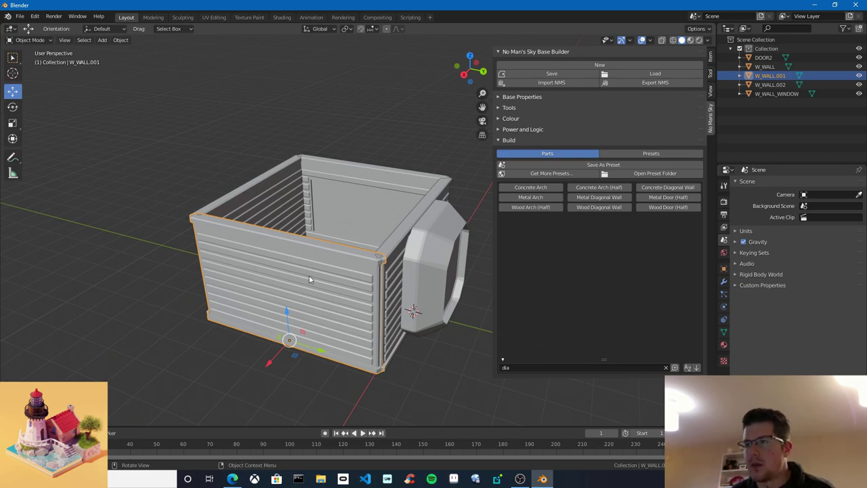
{"action": "scroll", "coordinate": [309, 275], "scroll_direction": "down", "scroll_amount": 2}
{"action": "scroll", "coordinate": [310, 276], "scroll_direction": "up", "scroll_amount": 2}
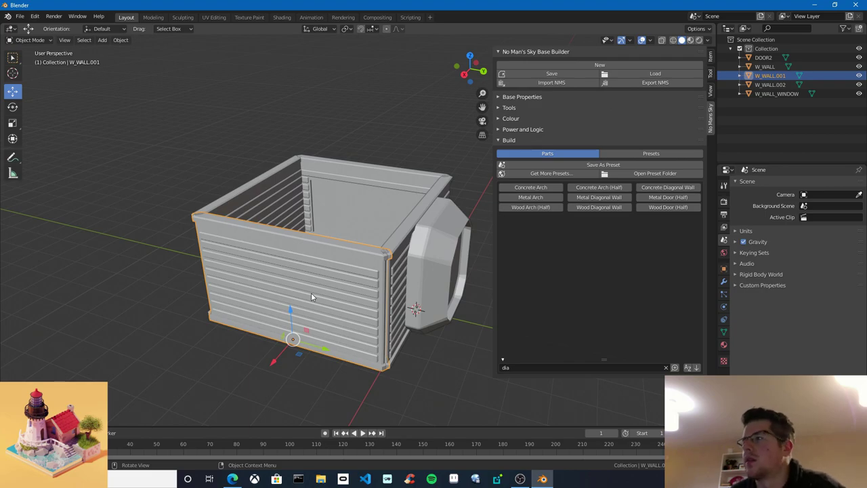
{"action": "middle_click_drag", "start_coordinate": [306, 201], "coordinate": [308, 252]}
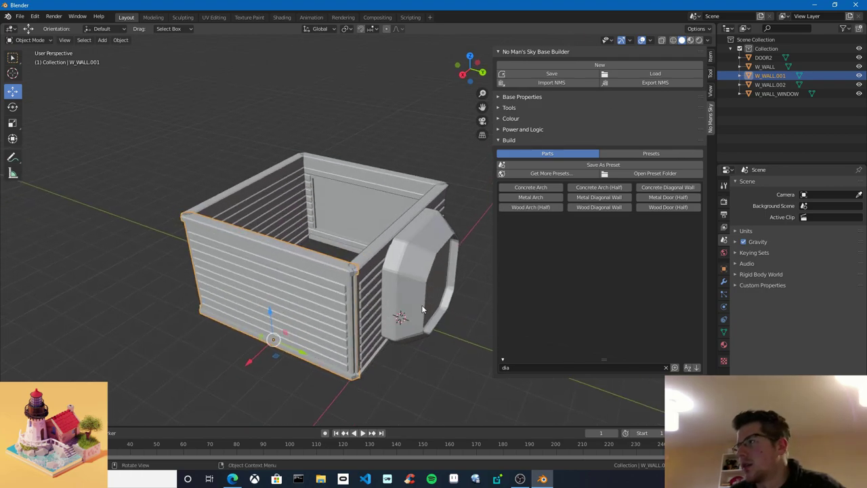
{"action": "left_click", "coordinate": [528, 367]}
{"action": "left_click", "coordinate": [349, 313]}
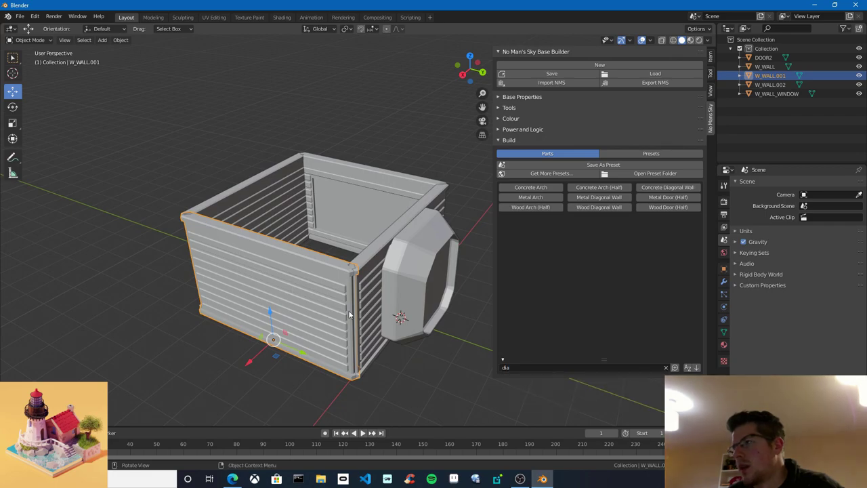
{"action": "left_click", "coordinate": [170, 295]}
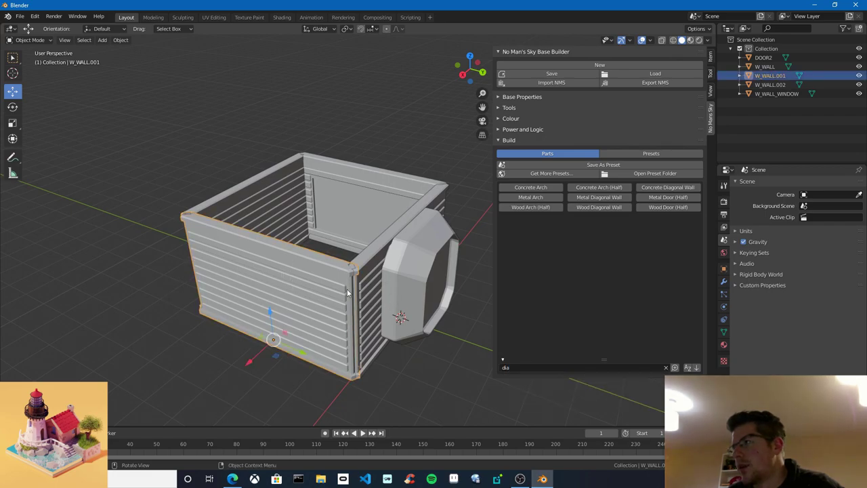
{"action": "left_click", "coordinate": [583, 207]}
Cycle the diagonal wall's snap target forward until it stands on the top edge of the second wood wall
{"action": "left_click", "coordinate": [513, 108]}
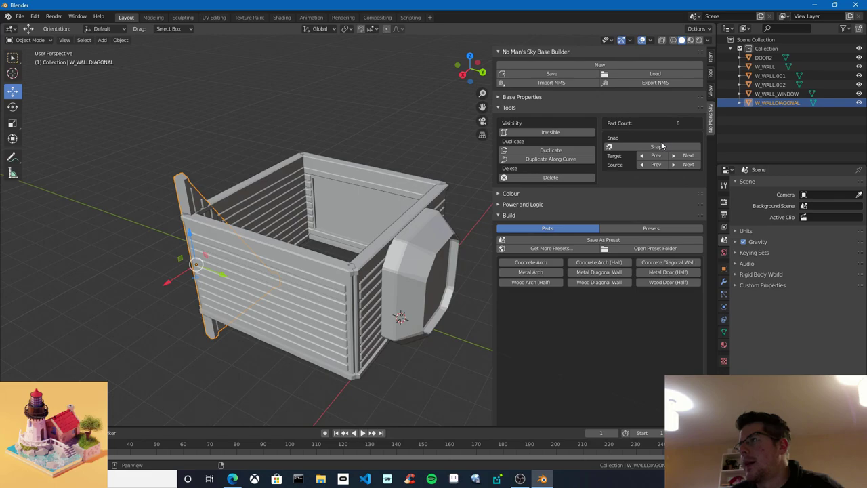
{"action": "left_click", "coordinate": [687, 156]}
{"action": "left_click", "coordinate": [687, 156]}
{"action": "left_click", "coordinate": [687, 155]}
{"action": "middle_click_drag", "start_coordinate": [325, 244], "coordinate": [370, 315]}
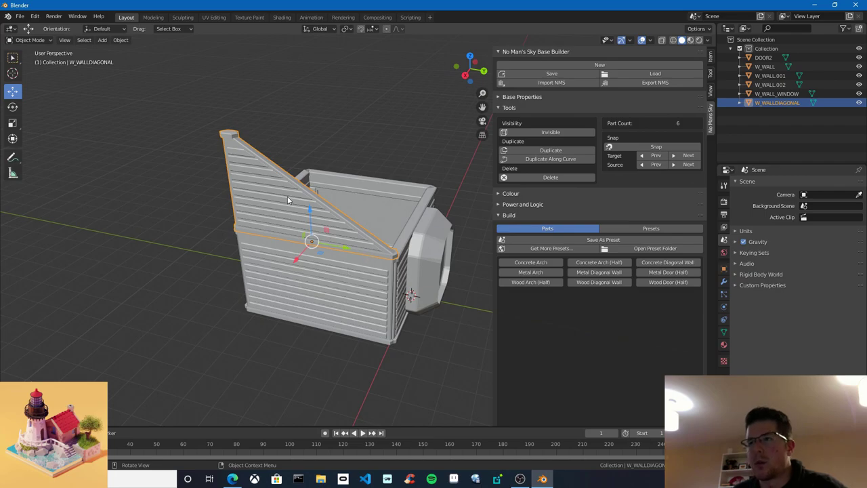
{"action": "middle_click_drag", "start_coordinate": [288, 200], "coordinate": [339, 218]}
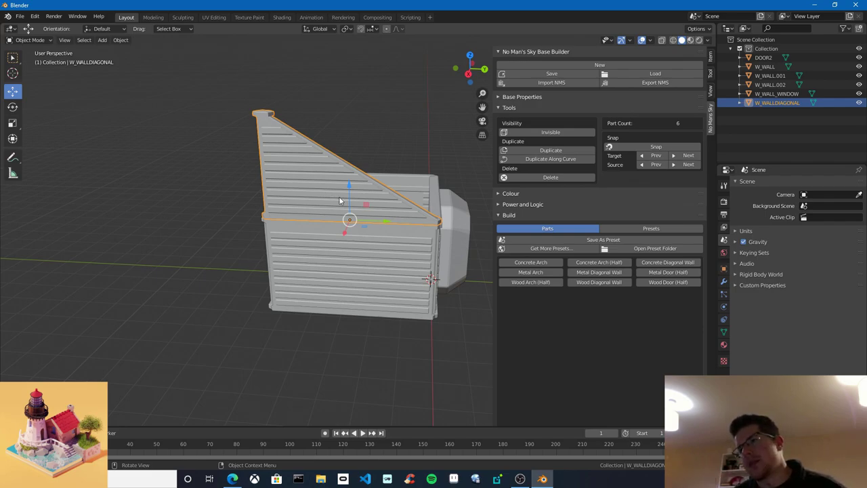
{"action": "middle_click_drag", "start_coordinate": [340, 200], "coordinate": [351, 229]}
Duplicate the wood wall beneath the diagonal wall and snap the copy in line at its end farther from the door
{"action": "left_click", "coordinate": [254, 267]}
{"action": "middle_click_drag", "start_coordinate": [330, 291], "coordinate": [343, 289]}
{"action": "left_click", "coordinate": [375, 303]}
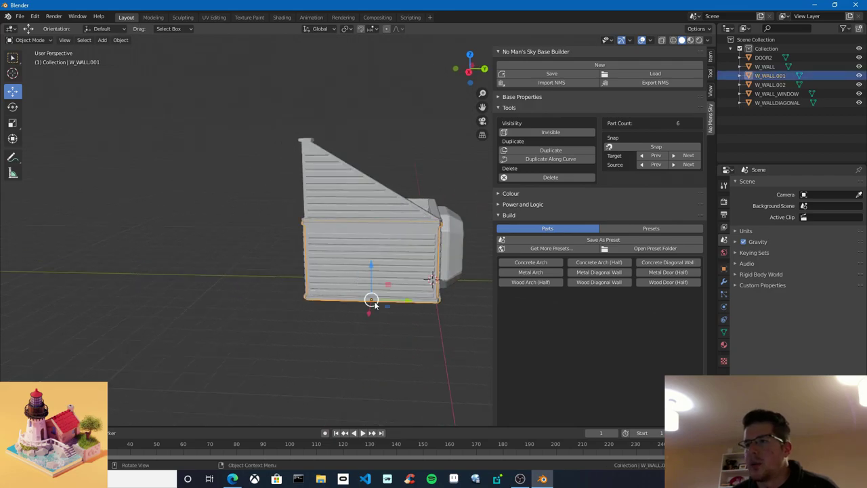
{"action": "left_click", "coordinate": [542, 150]}
{"action": "left_click", "coordinate": [687, 156]}
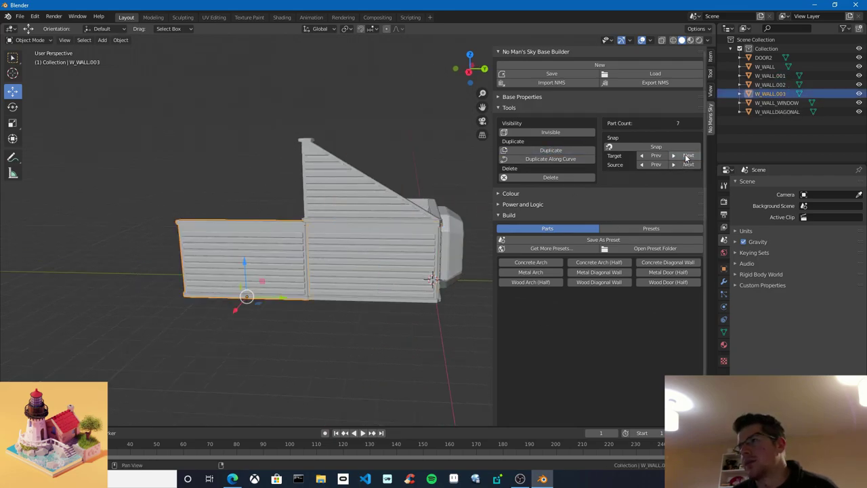
Duplicate the diagonal wall and cycle its snap source forward until the copy mirrors it as a gable above the new wall
{"action": "left_click", "coordinate": [342, 194]}
{"action": "left_click", "coordinate": [579, 150]}
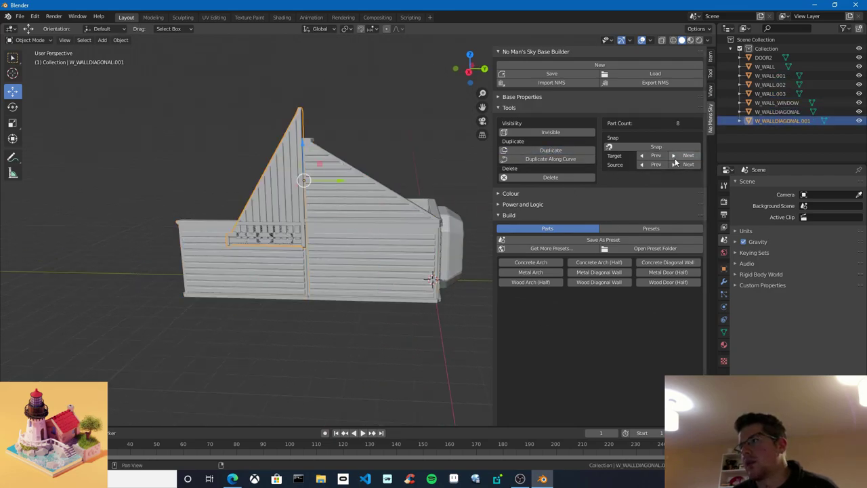
{"action": "left_click", "coordinate": [687, 165]}
{"action": "left_click", "coordinate": [688, 164]}
{"action": "left_click", "coordinate": [687, 165]}
{"action": "middle_click_drag", "start_coordinate": [421, 195], "coordinate": [361, 250]}
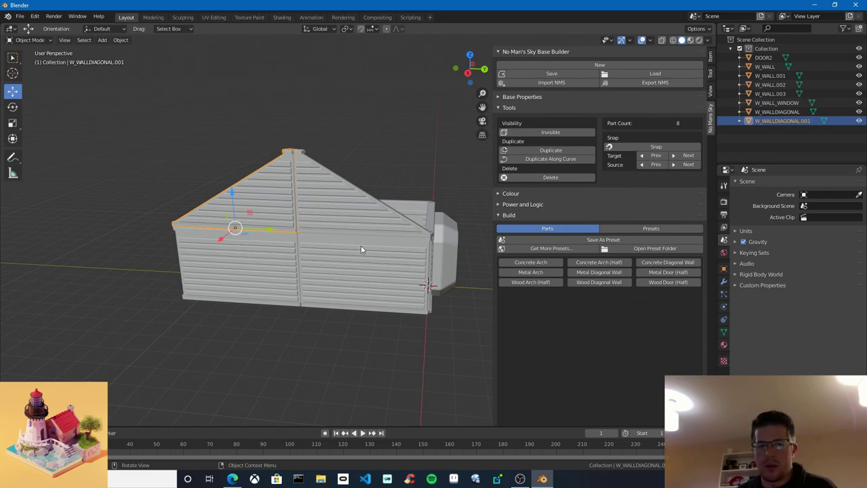
{"action": "middle_click_drag", "start_coordinate": [367, 237], "coordinate": [308, 233]}
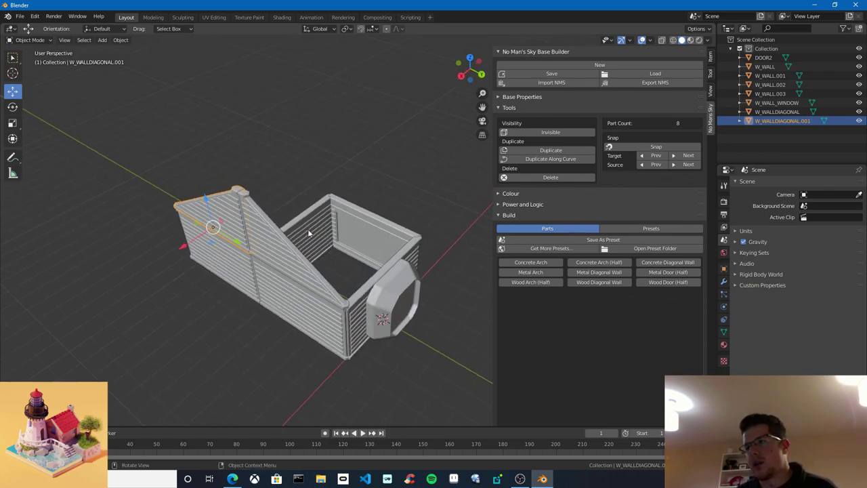
Delete the copied wood wall and the mirrored diagonal wall above it, and select the remaining diagonal wall
{"action": "middle_click_drag", "start_coordinate": [355, 292], "coordinate": [325, 333]}
{"action": "left_click", "coordinate": [325, 333]}
{"action": "left_click", "coordinate": [250, 263]}
{"action": "left_click", "coordinate": [243, 189], "text": "shift"}
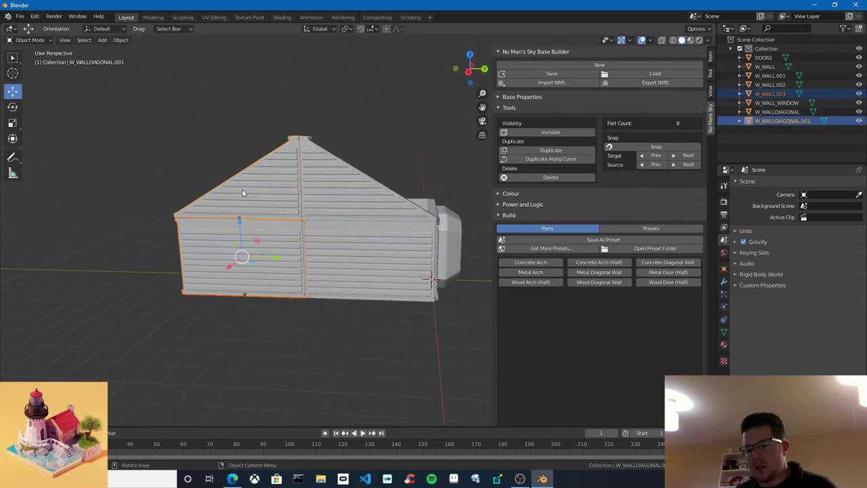
{"action": "key", "text": "Delete"}
{"action": "middle_click_drag", "start_coordinate": [266, 214], "coordinate": [446, 270]}
{"action": "left_click", "coordinate": [334, 200]}
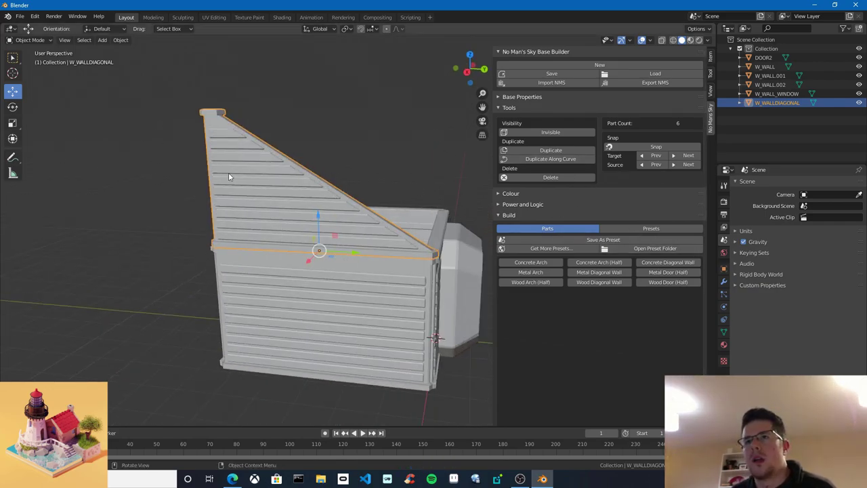
{"action": "middle_click_drag", "start_coordinate": [254, 227], "coordinate": [291, 302]}
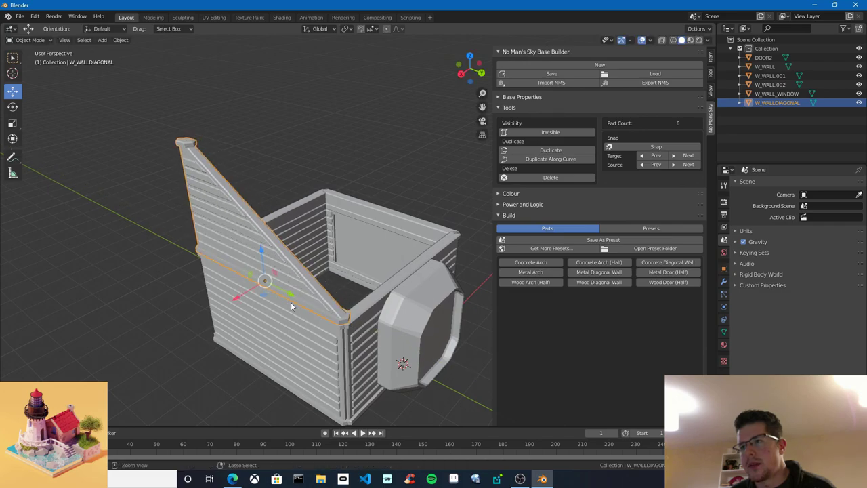
Try scaling the diagonal wall down uniformly and stretching it along the X axis, and revert both tries
{"action": "left_click", "coordinate": [13, 107]}
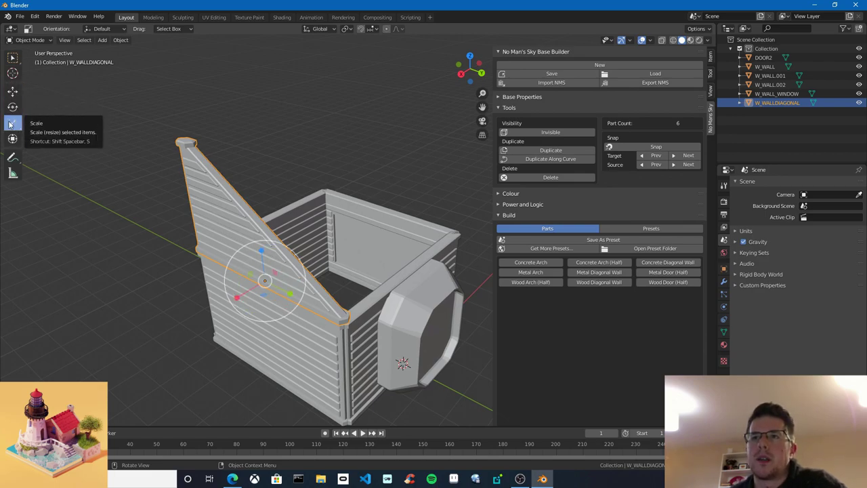
{"action": "left_click", "coordinate": [12, 122]}
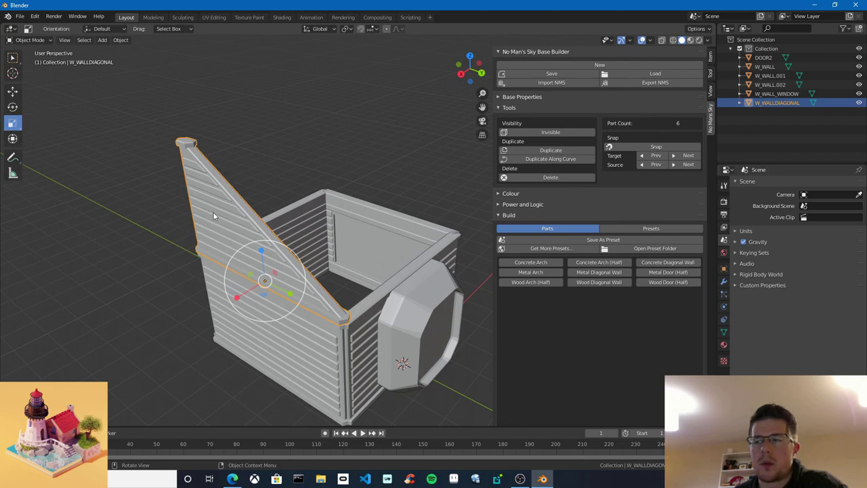
{"action": "middle_click_drag", "start_coordinate": [213, 211], "coordinate": [291, 256]}
{"action": "scroll", "coordinate": [291, 256], "scroll_direction": "up", "scroll_amount": 2}
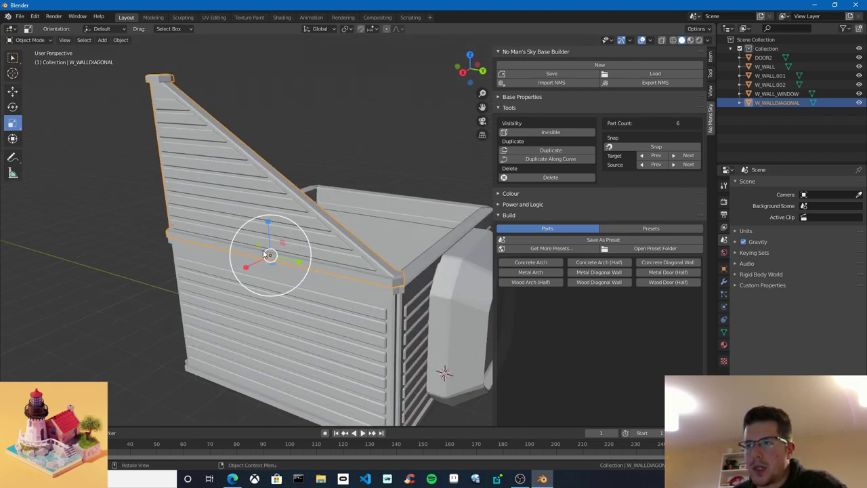
{"action": "left_click", "coordinate": [13, 93]}
{"action": "left_click", "coordinate": [12, 123]}
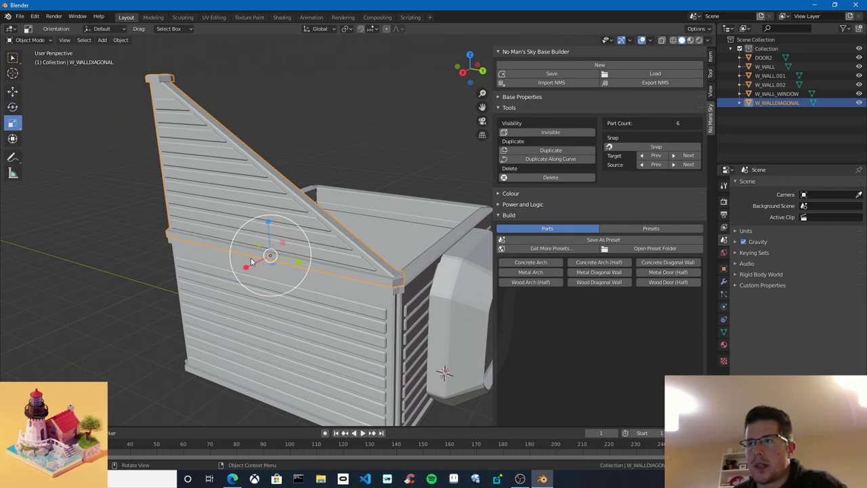
{"action": "middle_click_drag", "start_coordinate": [255, 262], "coordinate": [235, 254]}
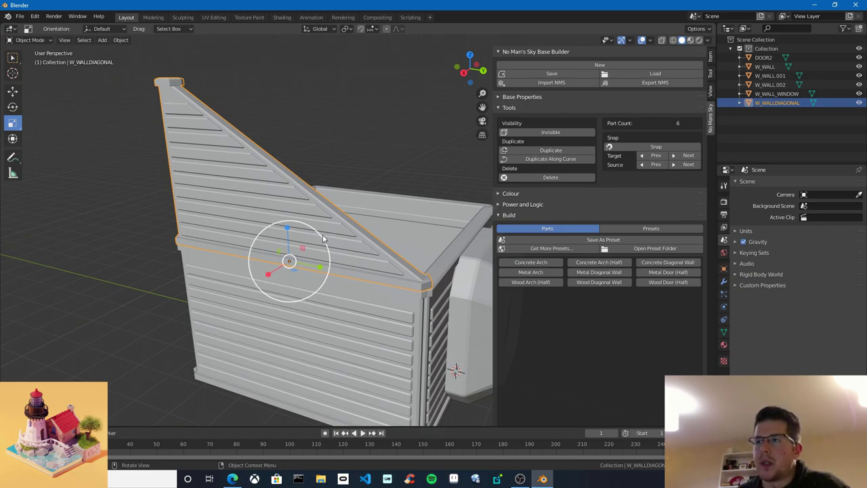
{"action": "mouse_move", "coordinate": [322, 239]}
{"action": "left_mouse_down"}
{"action": "mouse_move", "coordinate": [304, 250]}
{"action": "mouse_move", "coordinate": [329, 227]}
{"action": "mouse_move", "coordinate": [299, 244]}
{"action": "mouse_move", "coordinate": [319, 247]}
{"action": "left_mouse_up"}
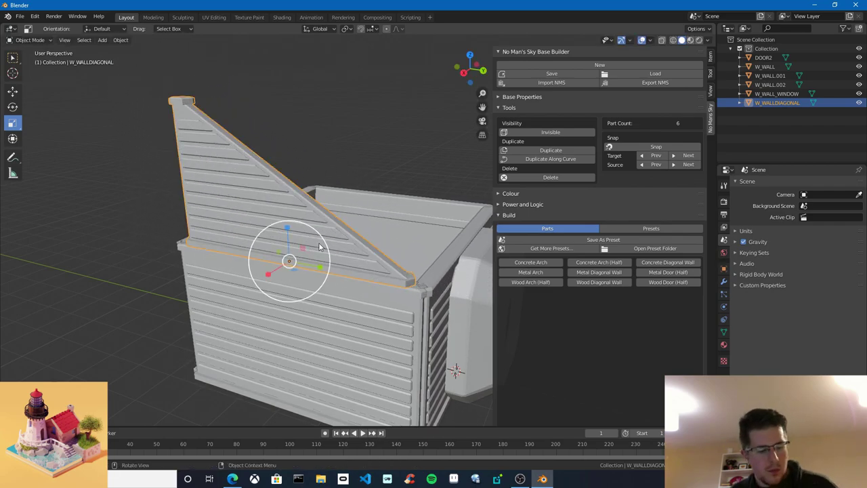
{"action": "key", "text": "ctrl+z"}
{"action": "middle_click_drag", "start_coordinate": [294, 286], "coordinate": [234, 313]}
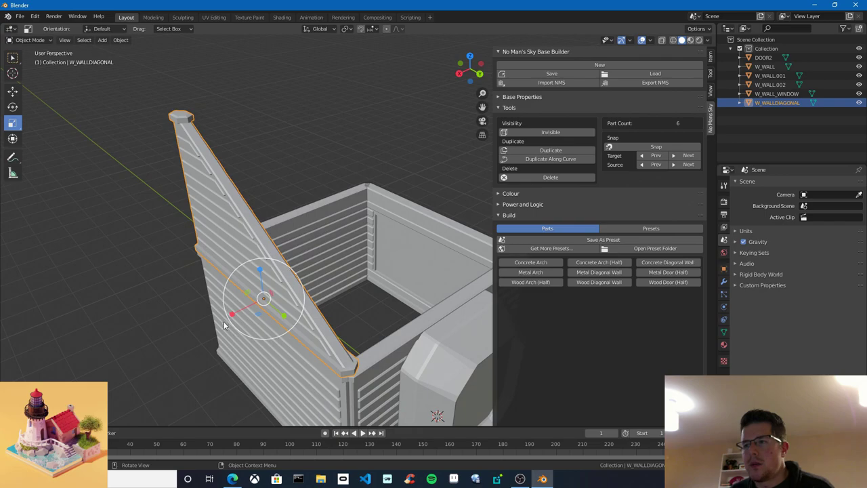
{"action": "key", "text": "s"}
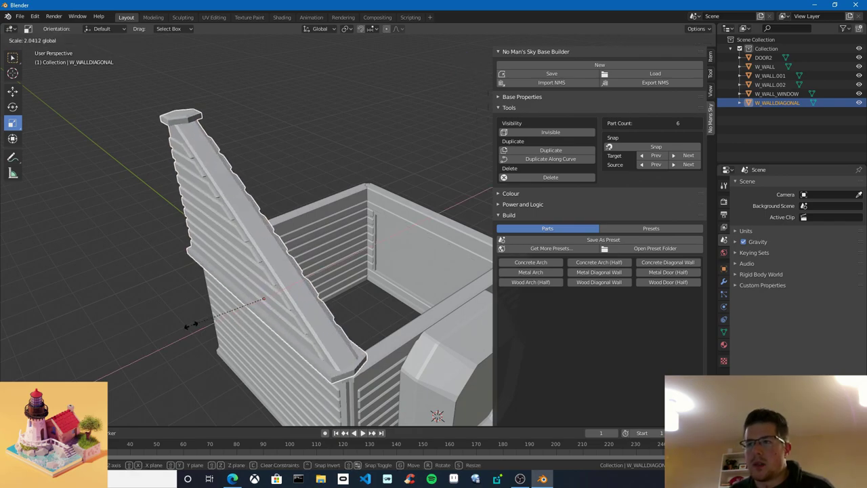
{"action": "right_click", "coordinate": [196, 326]}
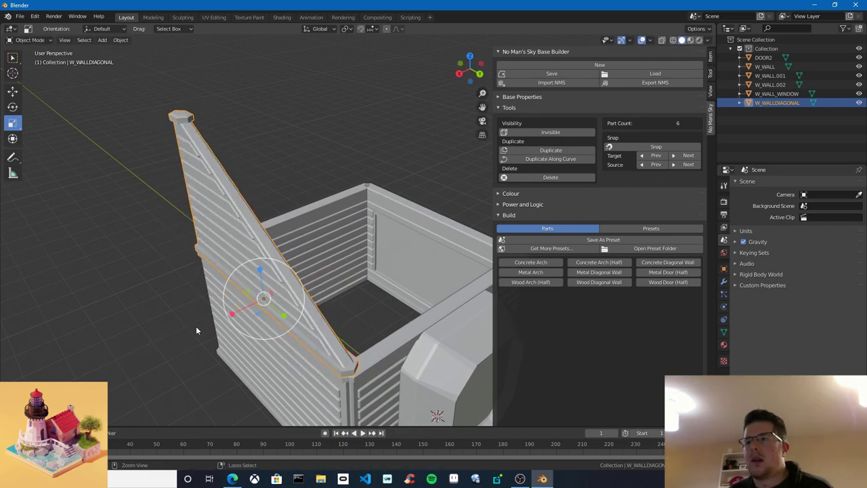
{"action": "middle_click_drag", "start_coordinate": [196, 326], "coordinate": [317, 247]}
Open the diagonal wall's object properties so that its location, rotation and scale values are shown
{"action": "left_click", "coordinate": [723, 269]}
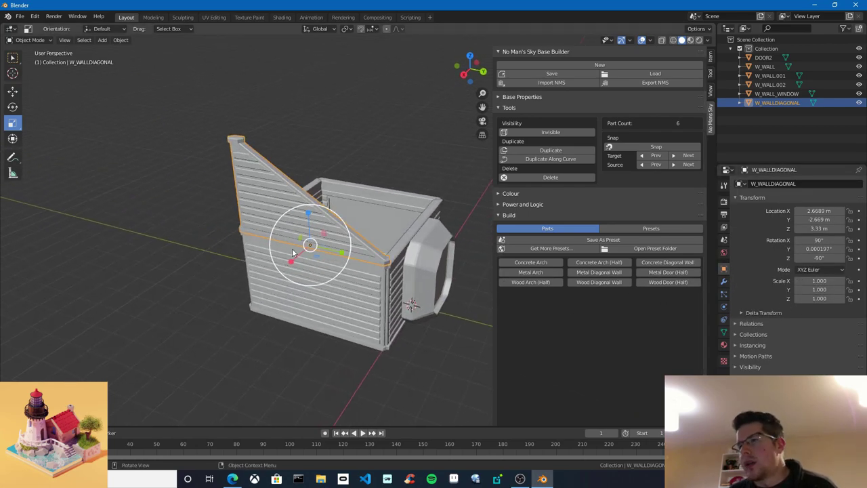
{"action": "middle_click_drag", "start_coordinate": [317, 251], "coordinate": [357, 265], "text": "shift"}
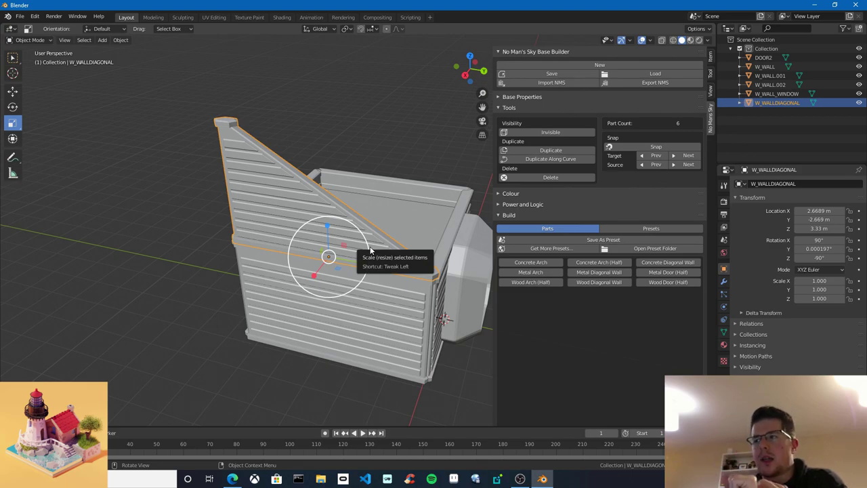
{"action": "left_click", "coordinate": [725, 281]}
{"action": "left_click", "coordinate": [724, 270]}
{"action": "left_click", "coordinate": [724, 282]}
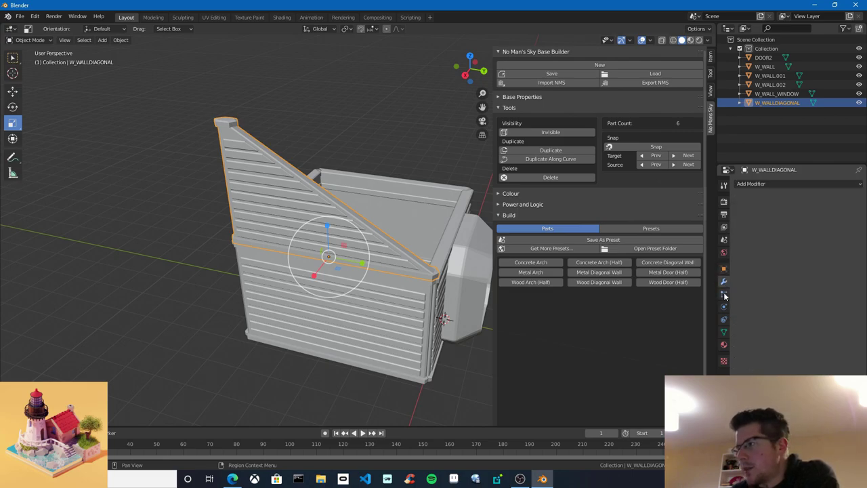
{"action": "left_click", "coordinate": [725, 295]}
{"action": "left_click", "coordinate": [725, 308]}
{"action": "left_click", "coordinate": [724, 270]}
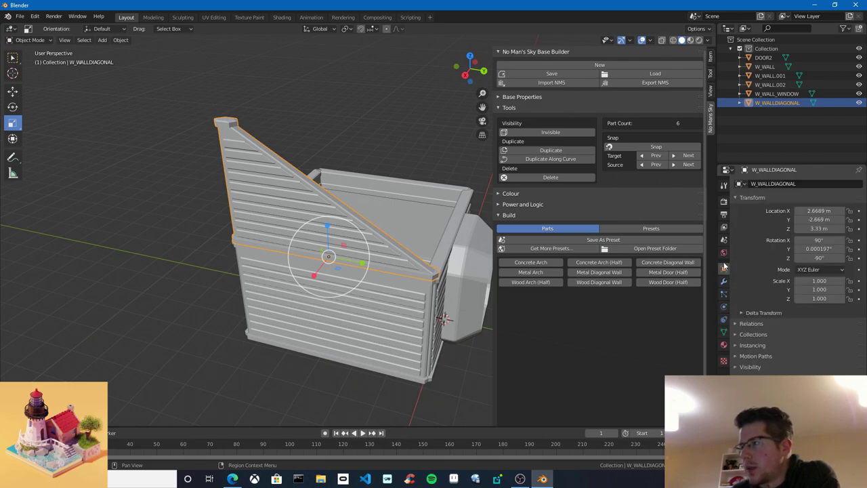
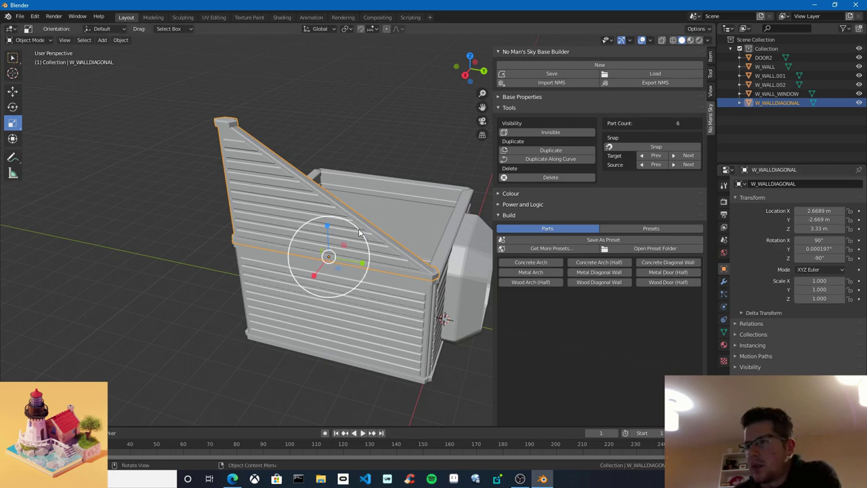
Scale the diagonal wall down uniformly, setting its X, Y and Z scale to 0.5
{"action": "left_click_drag", "start_coordinate": [364, 235], "coordinate": [345, 241]}
{"action": "mouse_move", "coordinate": [344, 241]}
{"action": "middle_mouse_down"}
{"action": "mouse_move", "coordinate": [314, 244]}
{"action": "mouse_move", "coordinate": [336, 251]}
{"action": "middle_mouse_up"}
{"action": "scroll", "coordinate": [331, 260], "scroll_direction": "down", "scroll_amount": 3}
{"action": "scroll", "coordinate": [327, 262], "scroll_direction": "up", "scroll_amount": 3}
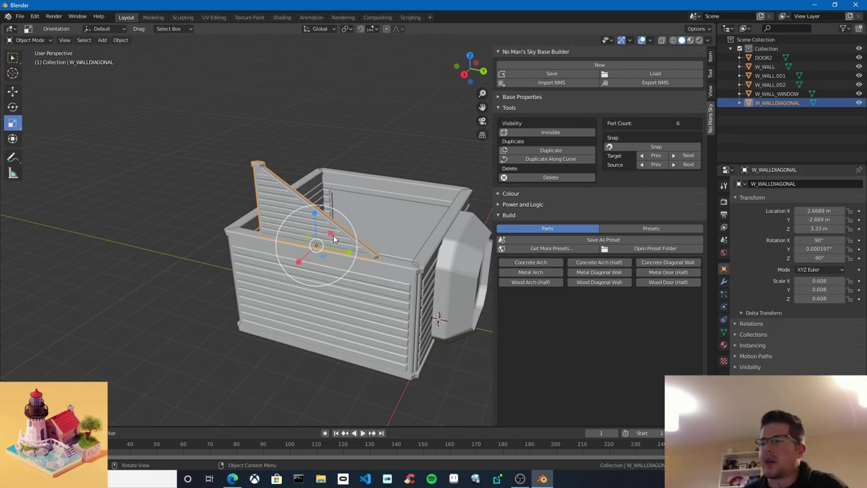
{"action": "left_click", "coordinate": [824, 280]}
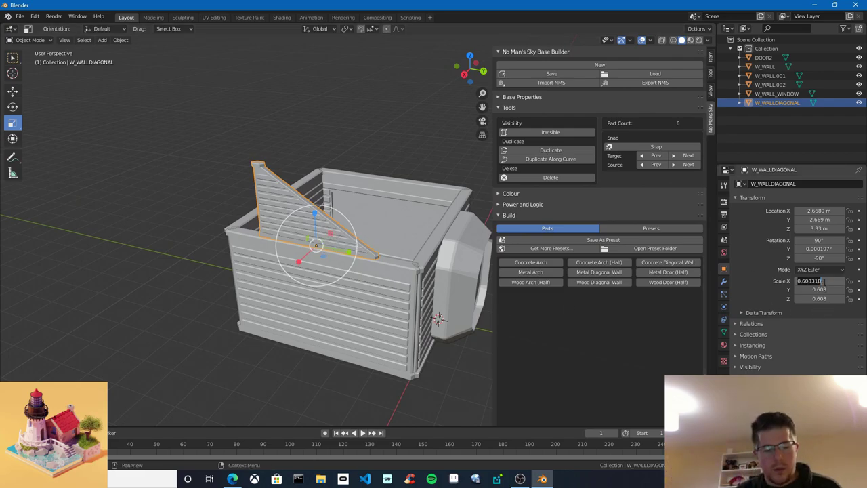
{"action": "type", "text": "0"}
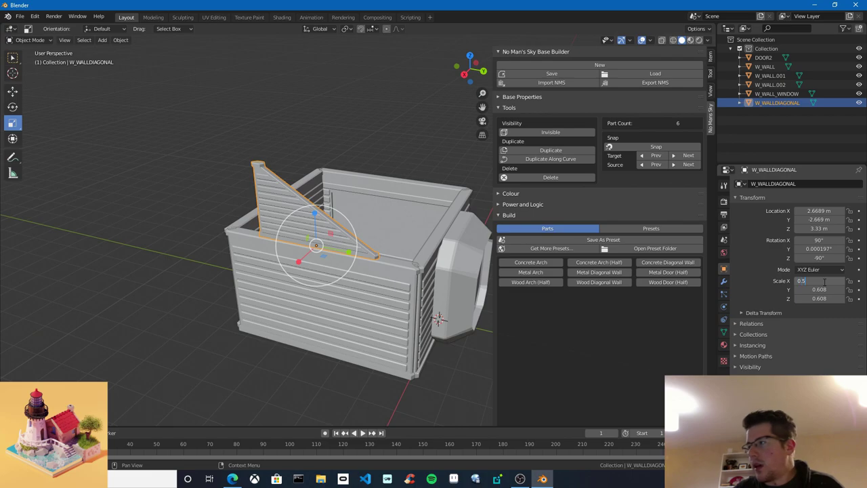
{"action": "type", "text": ".5"}
{"action": "key", "text": "Return"}
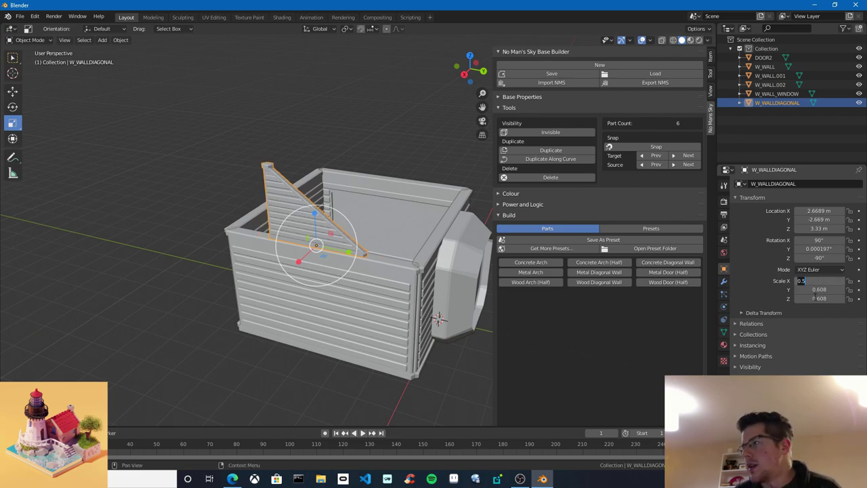
{"action": "key", "text": "ctrl+v"}
{"action": "key", "text": "ctrl+v"}
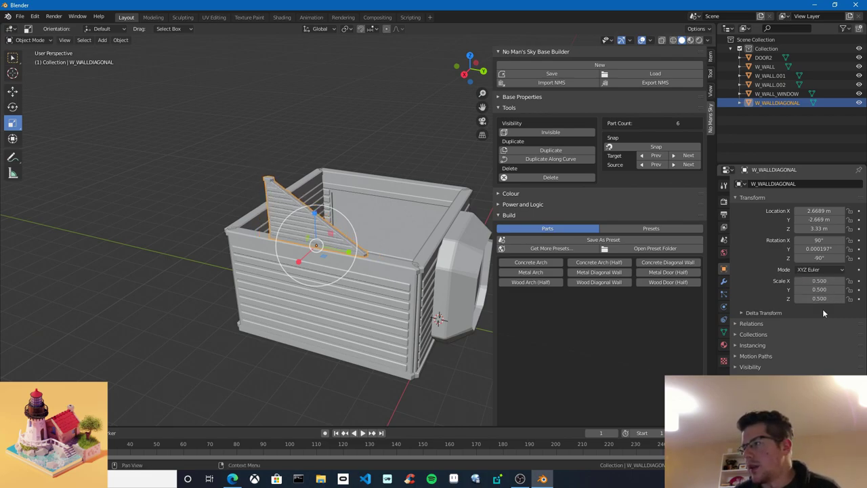
{"action": "left_click", "coordinate": [826, 281]}
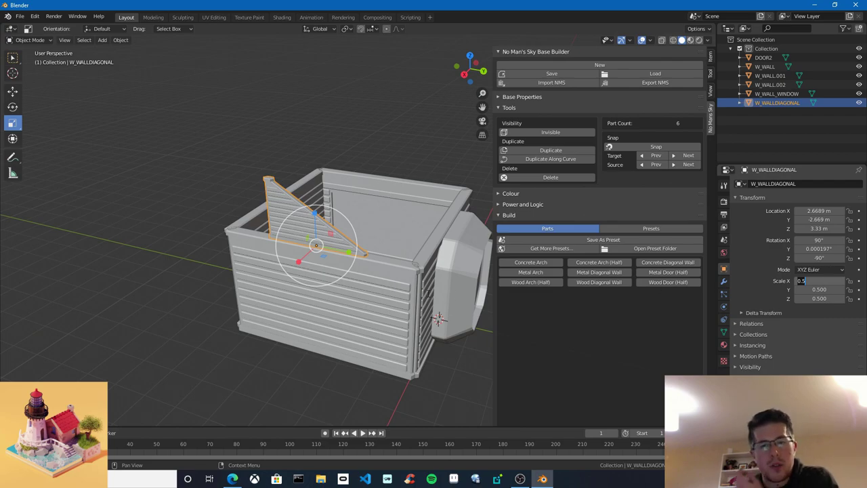
{"action": "left_click", "coordinate": [279, 219]}
Move the half-size diagonal wall along the wall's top edge to the door-end corner, at about X 2.73 m and Y -1.26 m
{"action": "left_click", "coordinate": [266, 200]}
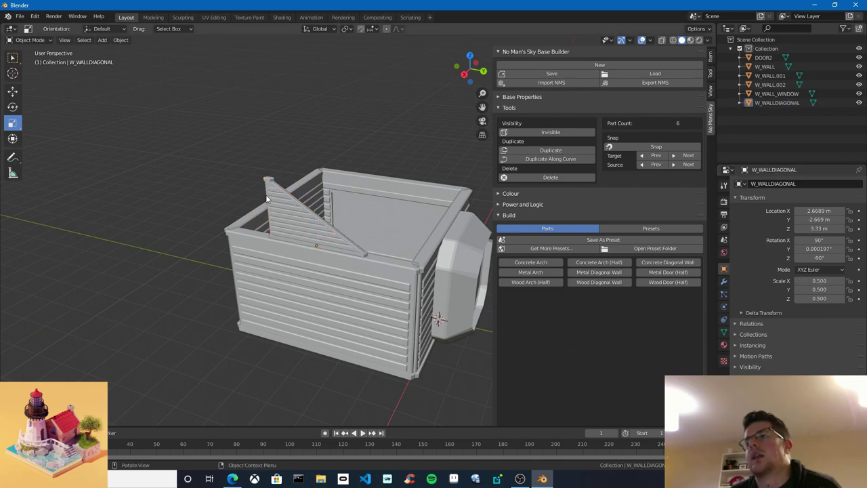
{"action": "left_click", "coordinate": [12, 91]}
{"action": "middle_click_drag", "start_coordinate": [309, 250], "coordinate": [351, 265]}
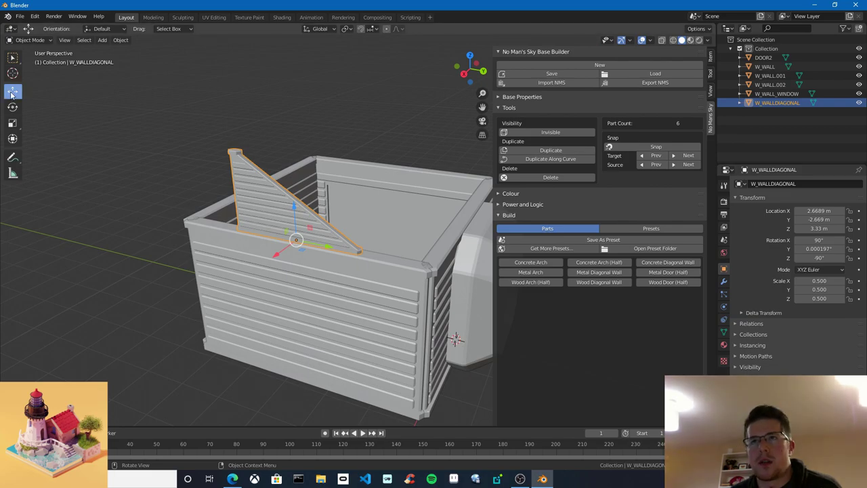
{"action": "middle_click_drag", "start_coordinate": [322, 250], "coordinate": [265, 276]}
{"action": "scroll", "coordinate": [264, 276], "scroll_direction": "up", "scroll_amount": 3}
{"action": "left_click_drag", "start_coordinate": [254, 295], "coordinate": [248, 297]}
{"action": "middle_click_drag", "start_coordinate": [248, 297], "coordinate": [418, 210]}
Duplicate the half-size diagonal wall so the copy forms the mirrored half of the gable, and select the copy
{"action": "left_click", "coordinate": [552, 150]}
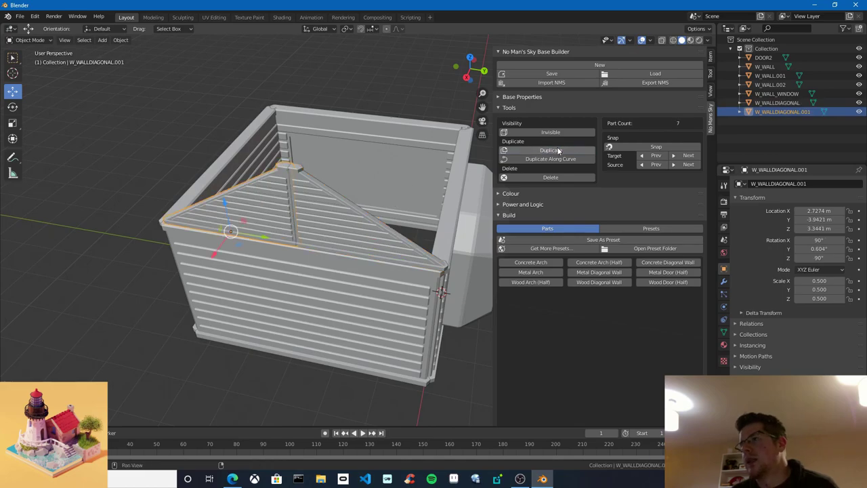
{"action": "middle_click_drag", "start_coordinate": [356, 204], "coordinate": [333, 178]}
{"action": "left_click", "coordinate": [323, 184]}
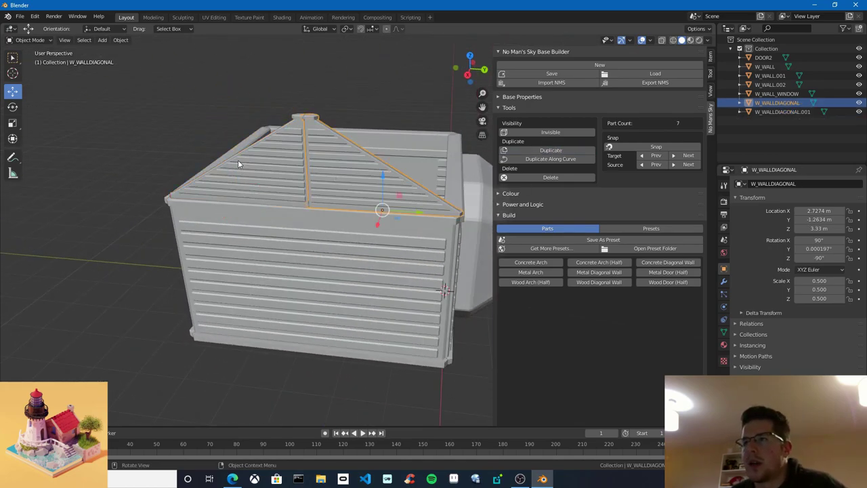
{"action": "left_click", "coordinate": [251, 177]}
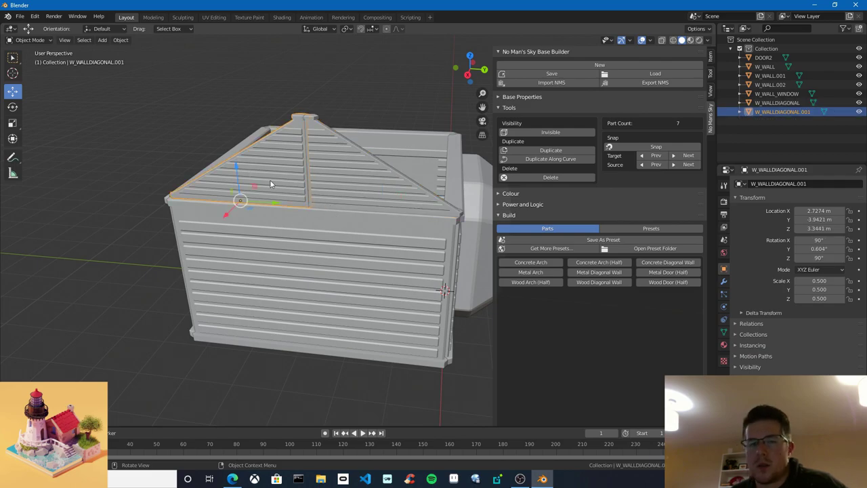
{"action": "left_click", "coordinate": [338, 189]}
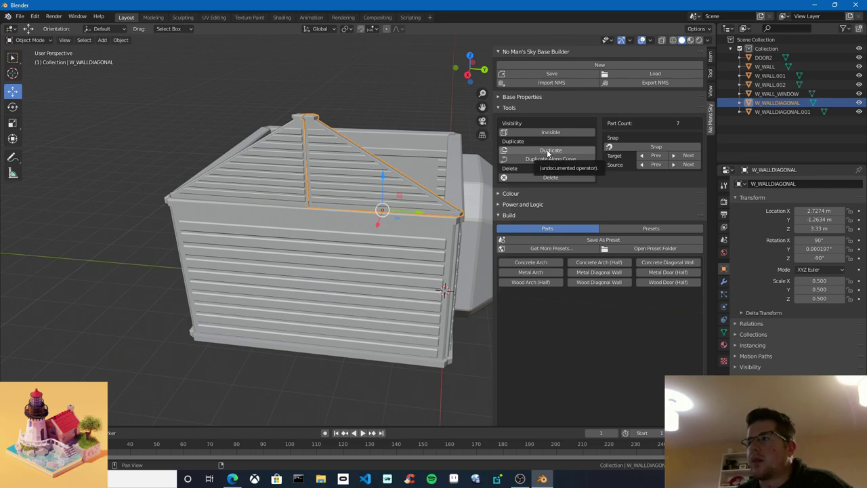
{"action": "left_click", "coordinate": [270, 168]}
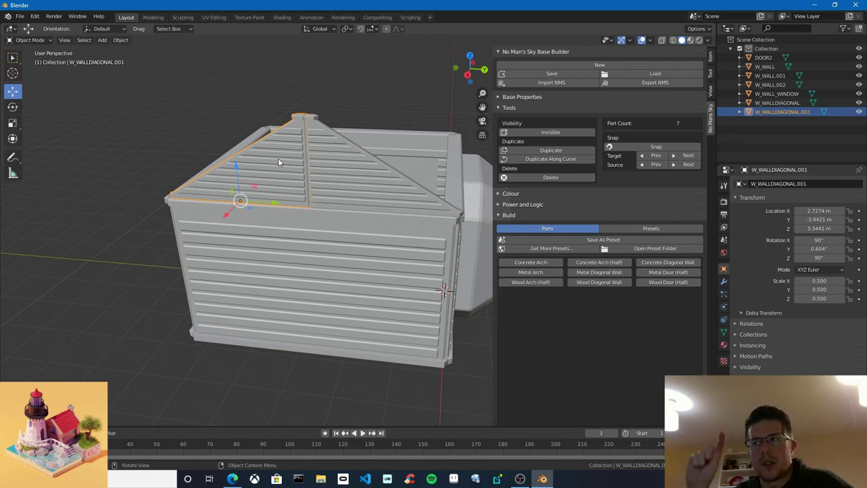
Select both half-size diagonal walls that form the gable on top of the end wall
{"action": "scroll", "coordinate": [288, 185], "scroll_direction": "down", "scroll_amount": 3}
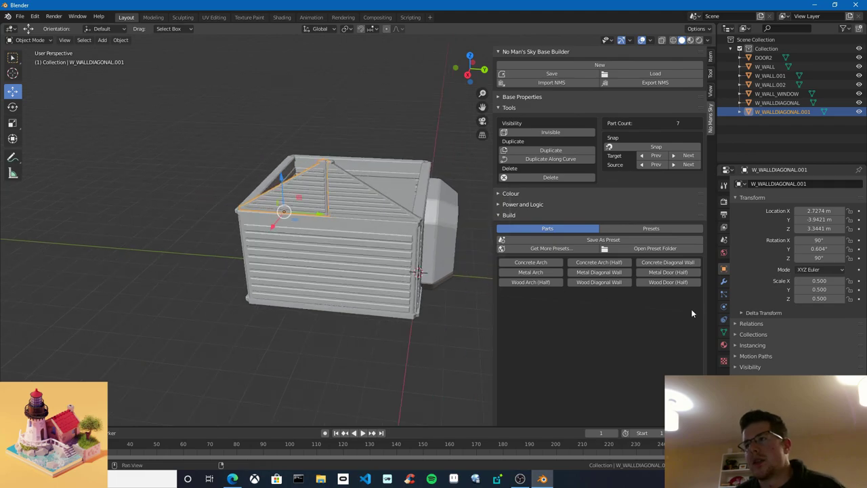
{"action": "middle_click_drag", "start_coordinate": [299, 207], "coordinate": [309, 235]}
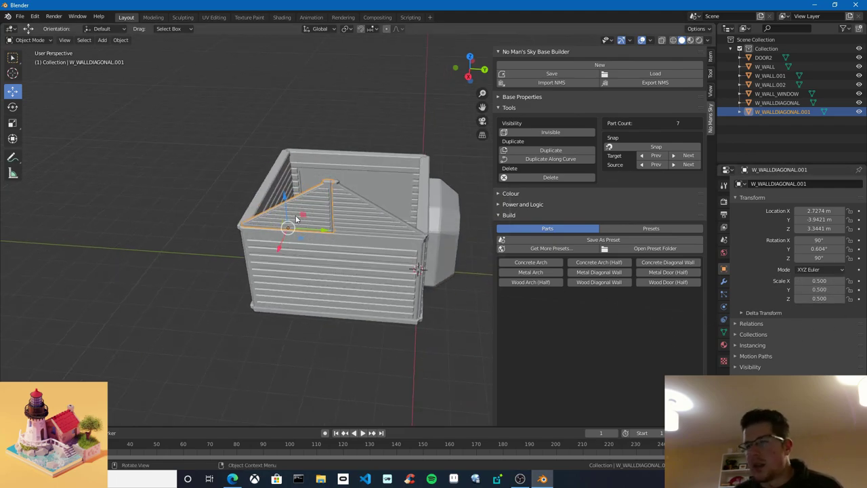
{"action": "middle_click_drag", "start_coordinate": [296, 219], "coordinate": [332, 237]}
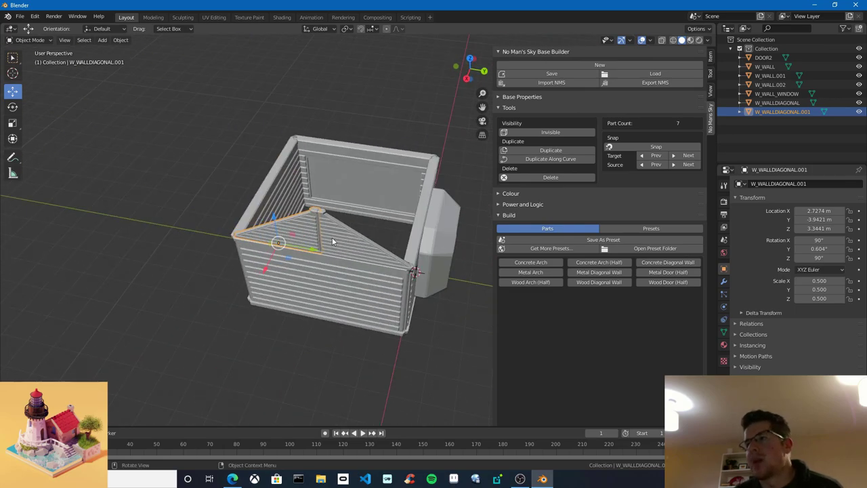
{"action": "left_click", "coordinate": [353, 279]}
{"action": "middle_click_drag", "start_coordinate": [353, 284], "coordinate": [351, 231]}
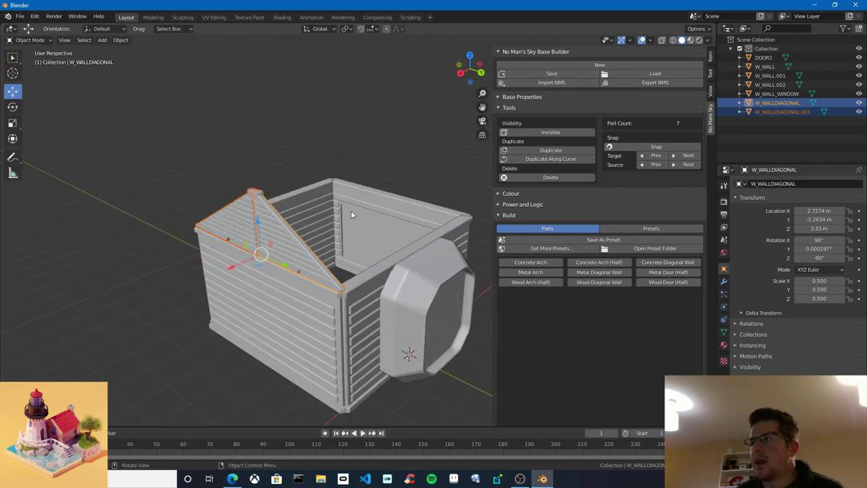
{"action": "middle_click_drag", "start_coordinate": [351, 213], "coordinate": [340, 245]}
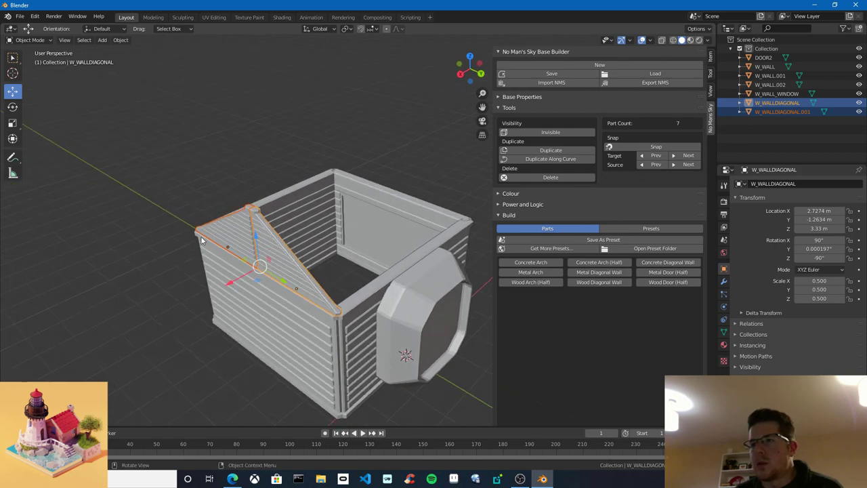
{"action": "middle_click_drag", "start_coordinate": [201, 240], "coordinate": [214, 233]}
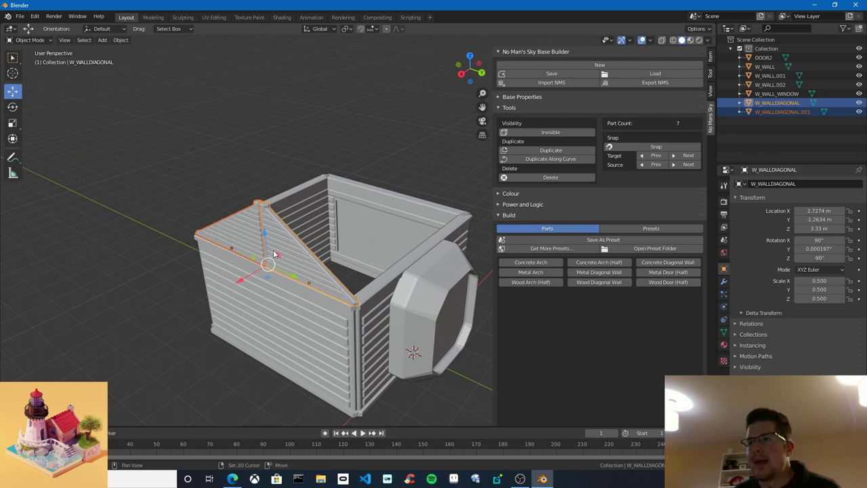
Try duplicating the two gable halves and placing the copies freely above the house
{"action": "key", "text": "shift+d"}
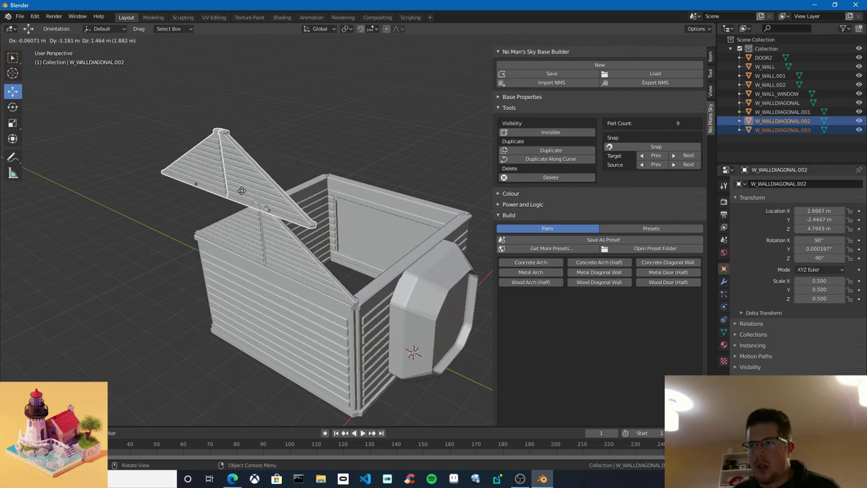
{"action": "left_click", "coordinate": [264, 143]}
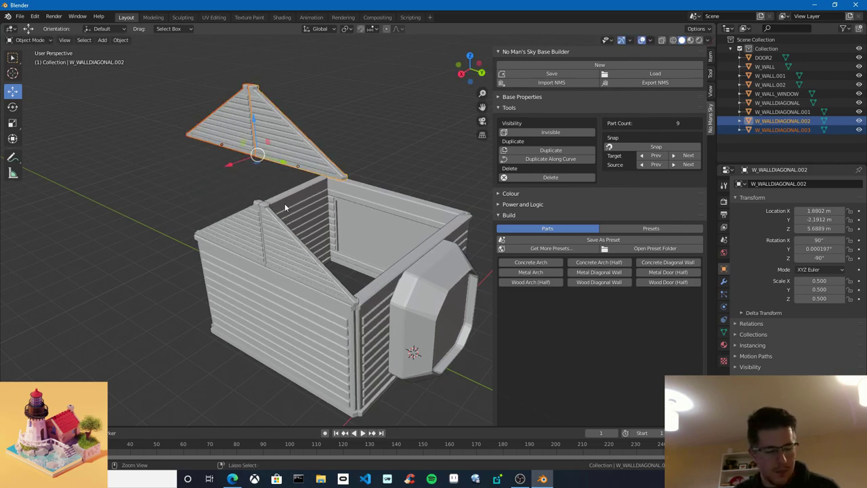
{"action": "key", "text": "ctrl+z"}
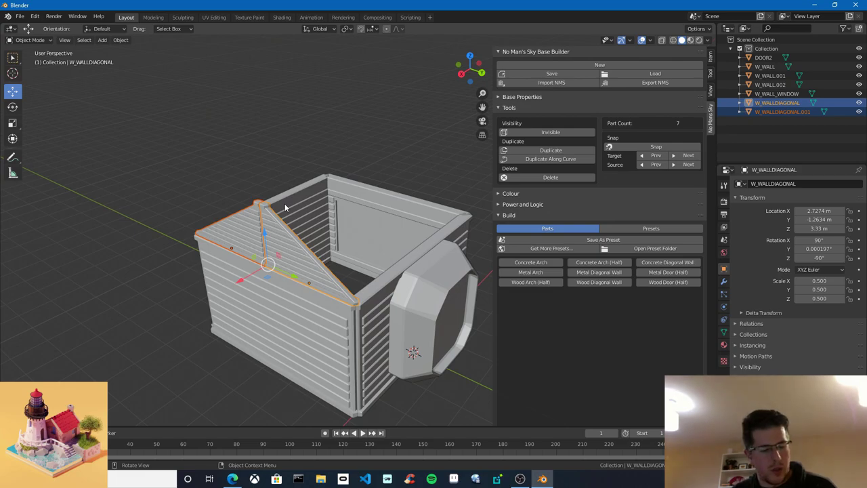
Duplicate the two gable halves in place and move the copies along X onto the opposite window wall, at about X -2.66 m
{"action": "key", "text": "shift+d"}
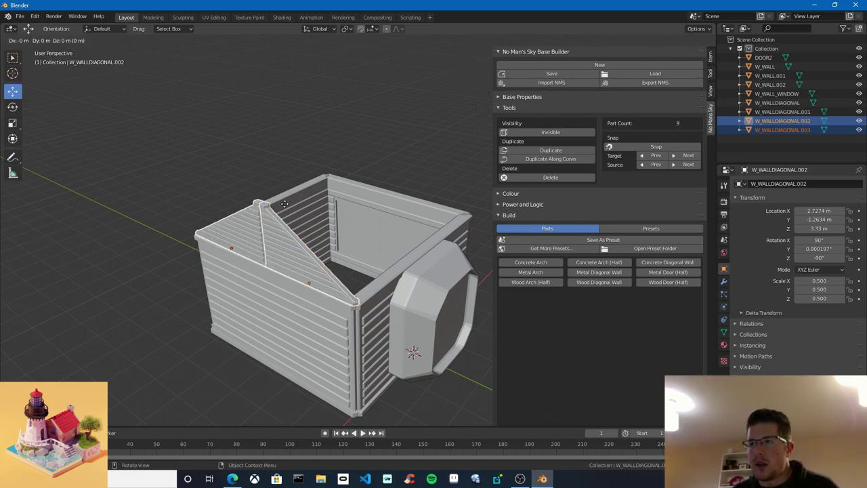
{"action": "right_click", "coordinate": [285, 204]}
{"action": "middle_click_drag", "start_coordinate": [320, 252], "coordinate": [230, 278]}
{"action": "left_click_drag", "start_coordinate": [212, 272], "coordinate": [398, 263]}
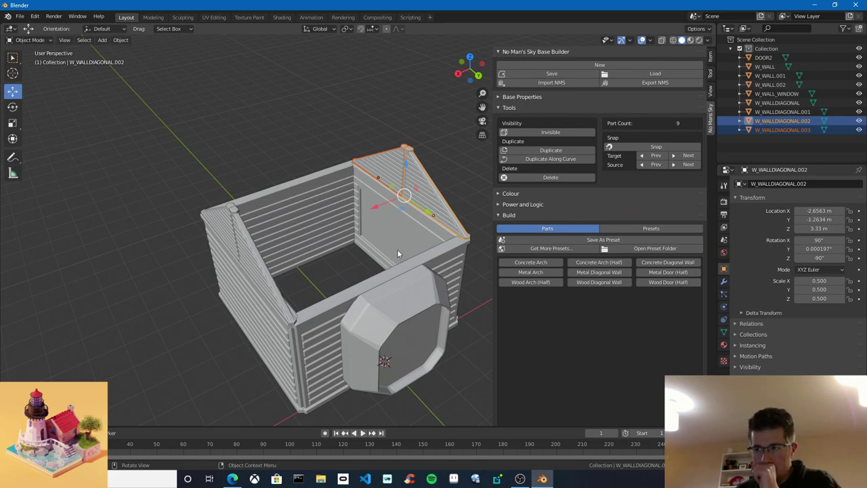
Nudge the copied gable slightly along X so it lines up with the top of the window wall
{"action": "middle_click_drag", "start_coordinate": [397, 249], "coordinate": [417, 227]}
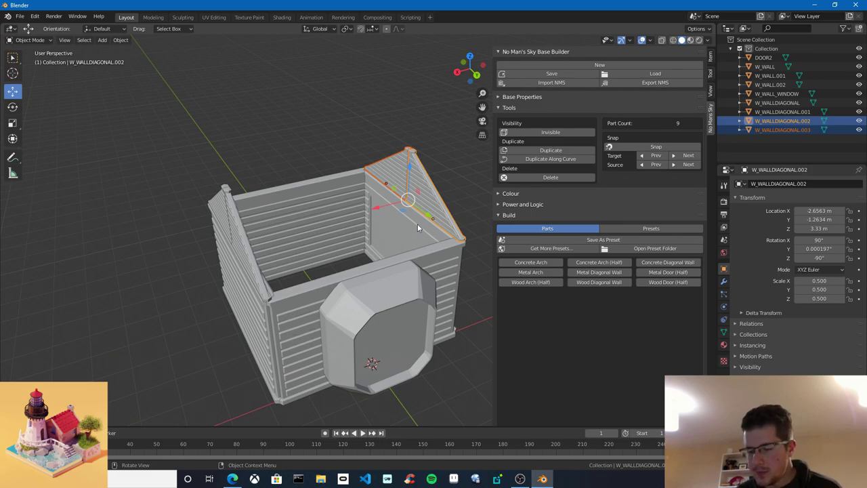
{"action": "key", "text": "KP_Decimal"}
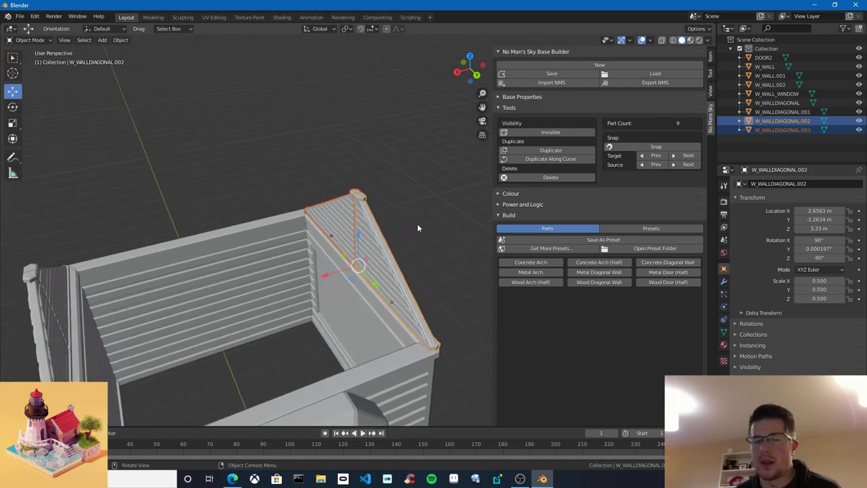
{"action": "middle_click_drag", "start_coordinate": [449, 202], "coordinate": [344, 290]}
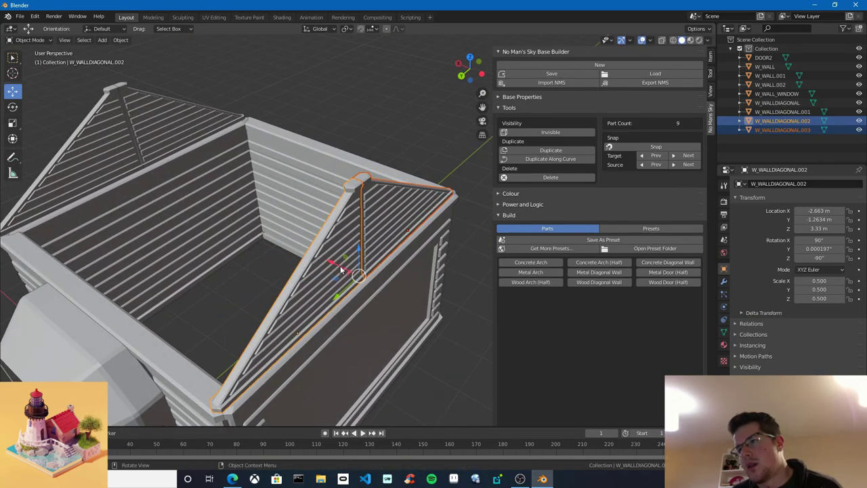
{"action": "left_click_drag", "start_coordinate": [341, 270], "coordinate": [342, 271]}
{"action": "middle_click_drag", "start_coordinate": [332, 283], "coordinate": [269, 242]}
Select the original gable's door-side half and filter the build parts by ROOF
{"action": "left_click", "coordinate": [240, 262]}
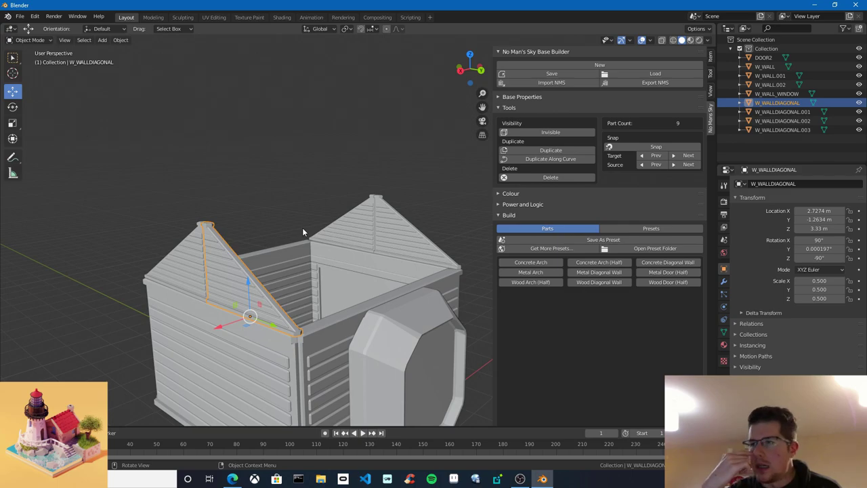
{"action": "mouse_move", "coordinate": [303, 231]}
{"action": "middle_mouse_down"}
{"action": "mouse_move", "coordinate": [298, 245]}
{"action": "mouse_move", "coordinate": [333, 246]}
{"action": "mouse_move", "coordinate": [314, 220]}
{"action": "middle_mouse_up"}
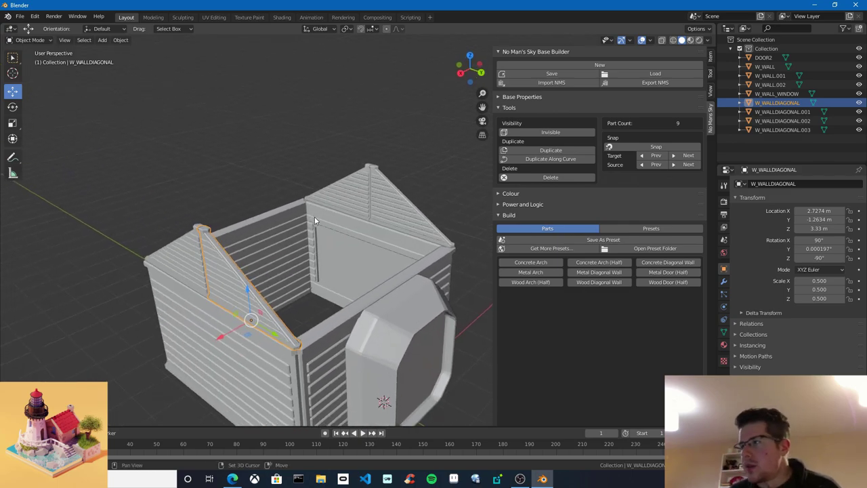
{"action": "left_click", "coordinate": [509, 112]}
{"action": "key", "text": "ctrl+f"}
{"action": "type", "text": "dia"}
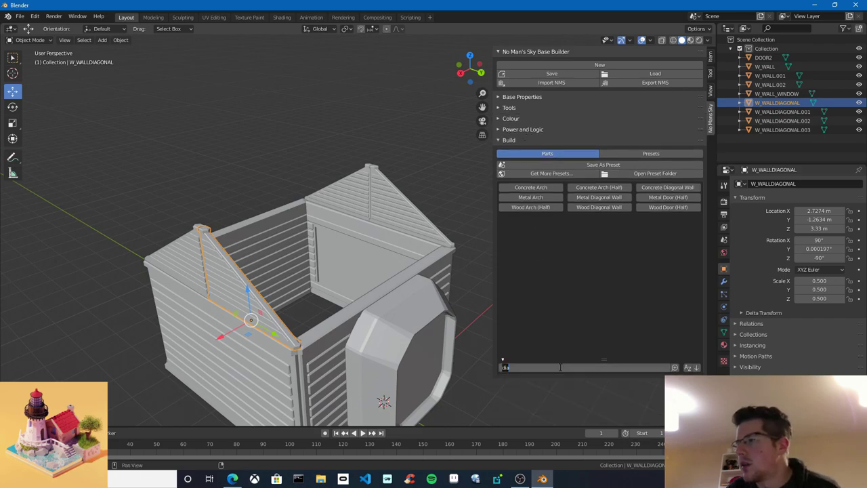
{"action": "key", "text": "BackSpace"}
{"action": "key", "text": "BackSpace"}
{"action": "key", "text": "BackSpace"}
{"action": "type", "text": "ROOF"}
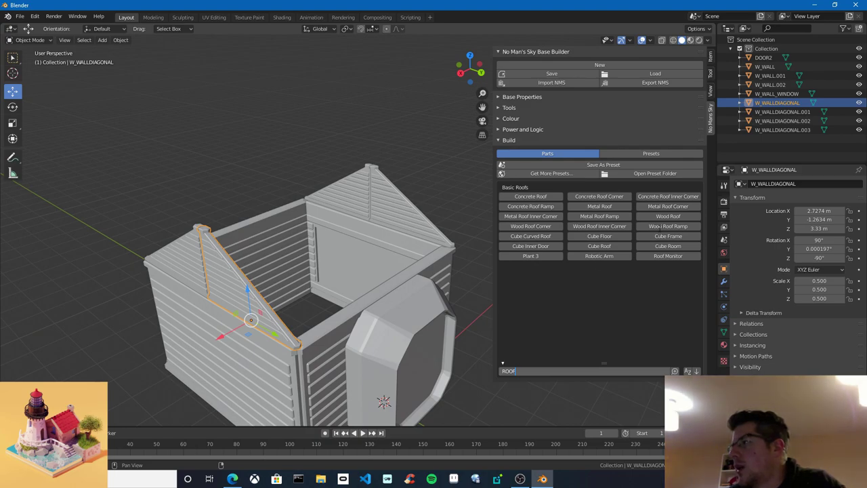
{"action": "key", "text": "Return"}
Try adding a Wood Roof Ramp at the selected diagonal wall and adjusting its rotation
{"action": "left_click", "coordinate": [673, 227]}
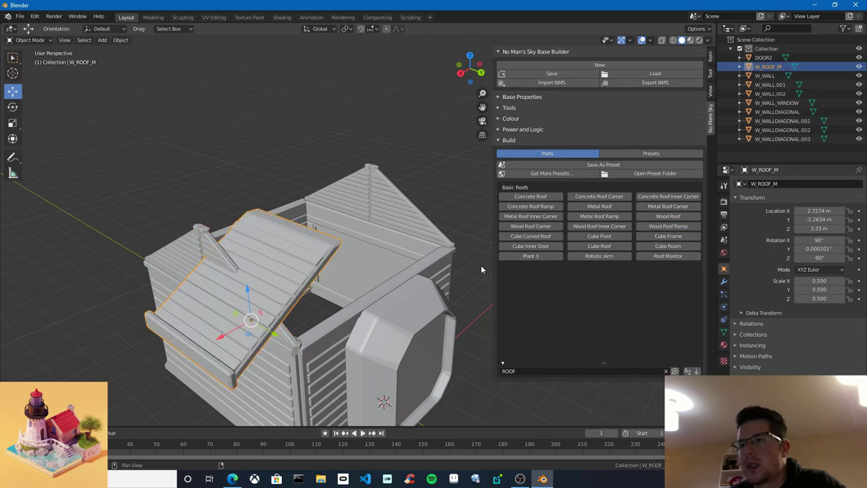
{"action": "middle_click_drag", "start_coordinate": [481, 265], "coordinate": [406, 261]}
{"action": "mouse_move", "coordinate": [820, 248]}
{"action": "left_mouse_down"}
{"action": "mouse_move", "coordinate": [806, 249]}
{"action": "mouse_move", "coordinate": [817, 248]}
{"action": "left_mouse_up"}
{"action": "key", "text": "ctrl+z"}
{"action": "key", "text": "ctrl+z"}
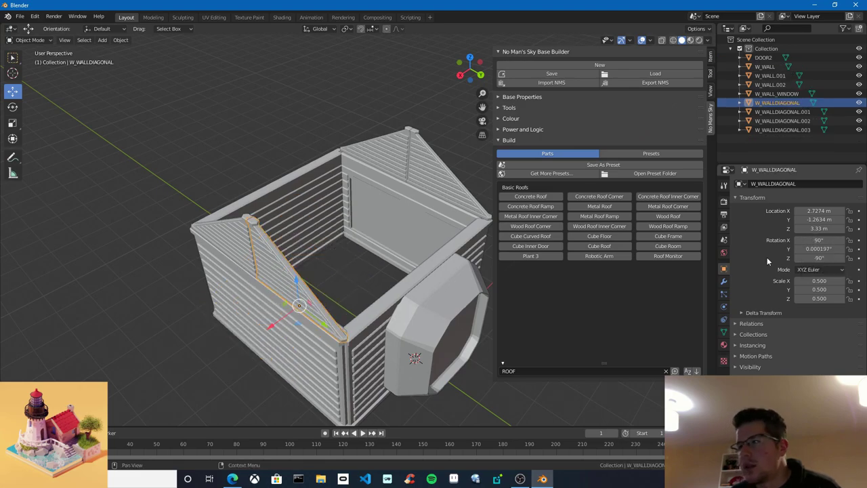
Add a Wood Roof Ramp at the selected diagonal wall and set its Z rotation to 0°
{"action": "left_click", "coordinate": [668, 226]}
{"action": "left_click_drag", "start_coordinate": [812, 242], "coordinate": [817, 242]}
{"action": "left_click", "coordinate": [814, 243]}
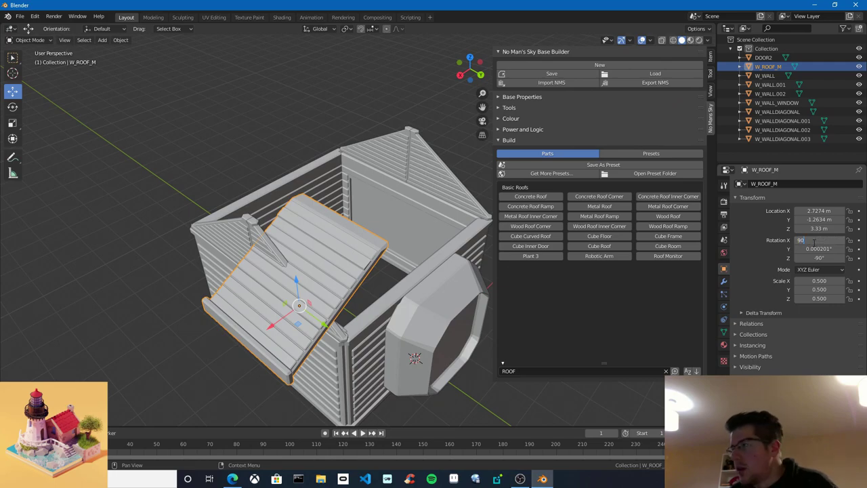
{"action": "key", "text": "Return"}
{"action": "left_click", "coordinate": [819, 259]}
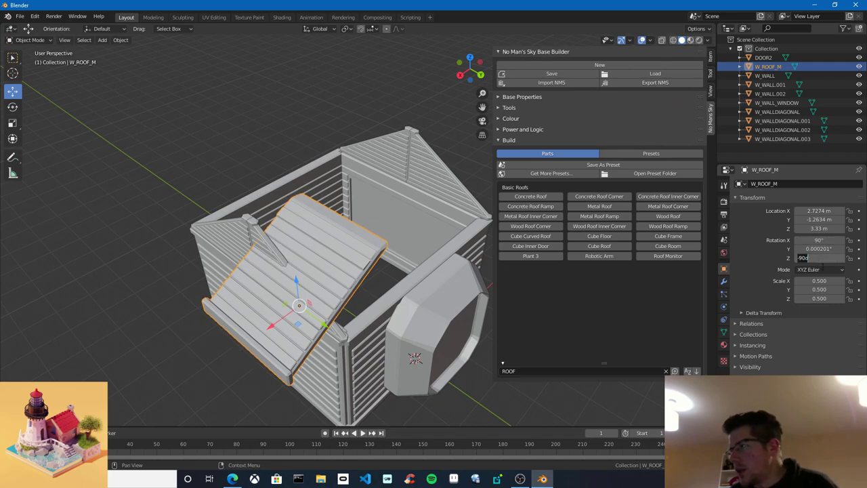
{"action": "key", "text": "Return"}
{"action": "left_click_drag", "start_coordinate": [819, 259], "coordinate": [846, 258]}
{"action": "left_click", "coordinate": [819, 258]}
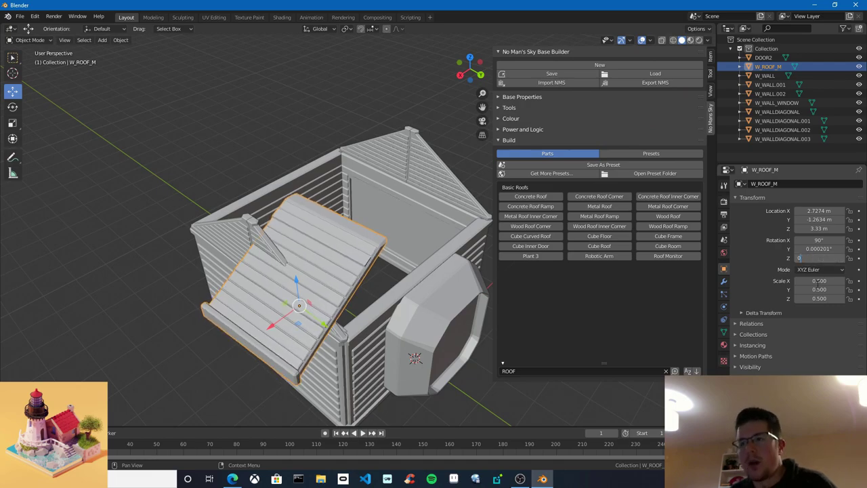
{"action": "type", "text": "0"}
{"action": "key", "text": "Return"}
Move the roof piece along X until its edge meets the inside of the original gable, at about X 1.40 m
{"action": "middle_click_drag", "start_coordinate": [416, 260], "coordinate": [242, 291]}
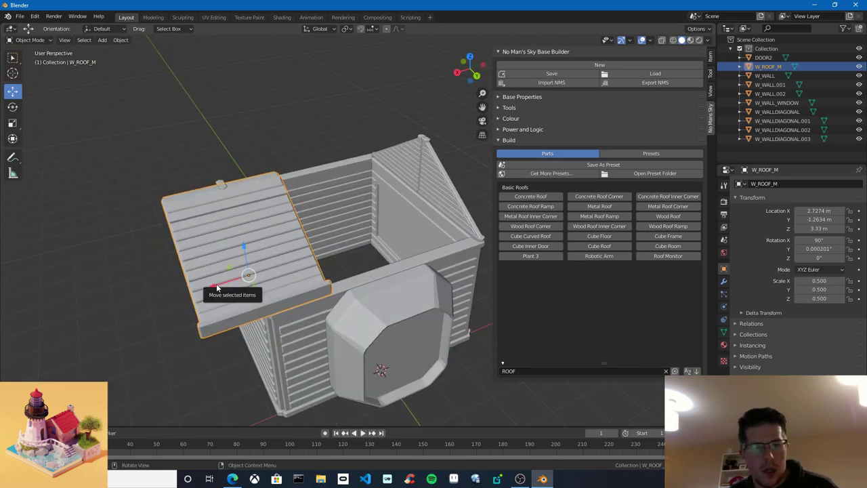
{"action": "scroll", "coordinate": [238, 284], "scroll_direction": "up", "scroll_amount": 3}
{"action": "middle_click_drag", "start_coordinate": [261, 273], "coordinate": [242, 299]}
{"action": "scroll", "coordinate": [344, 266], "scroll_direction": "up", "scroll_amount": 2}
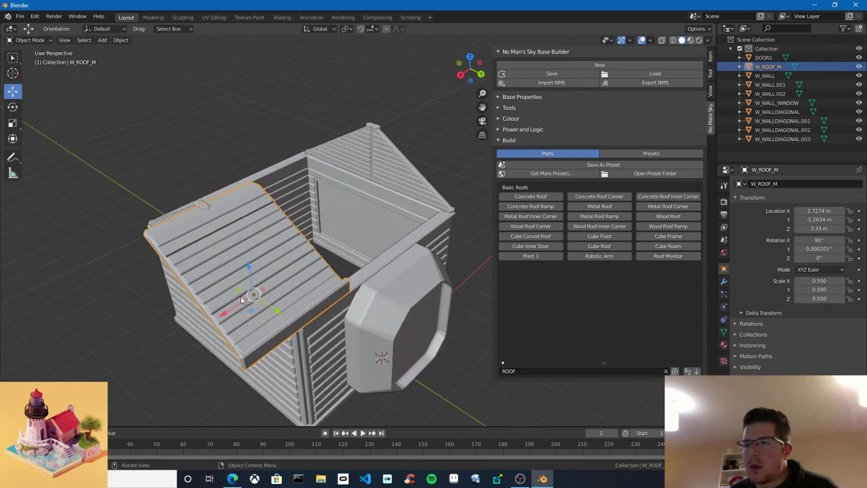
{"action": "left_click_drag", "start_coordinate": [224, 314], "coordinate": [299, 312]}
{"action": "middle_click_drag", "start_coordinate": [298, 311], "coordinate": [323, 227]}
{"action": "scroll", "coordinate": [323, 226], "scroll_direction": "up", "scroll_amount": 3}
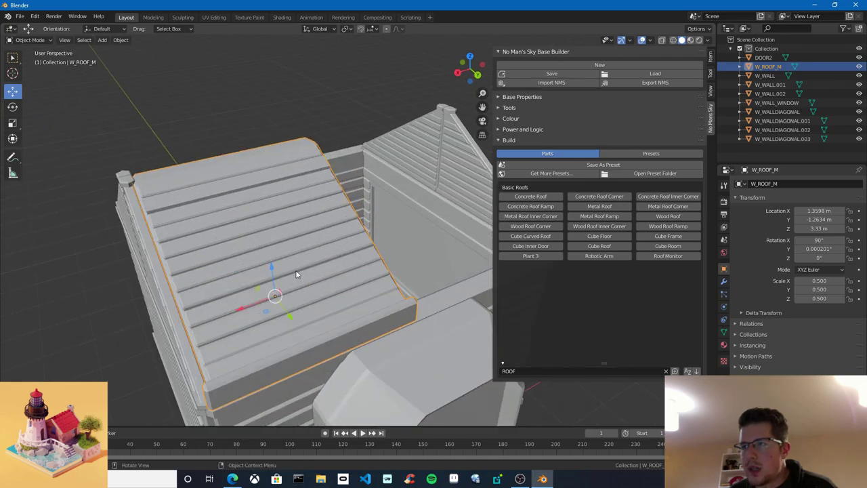
{"action": "middle_click_drag", "start_coordinate": [294, 271], "coordinate": [292, 251]}
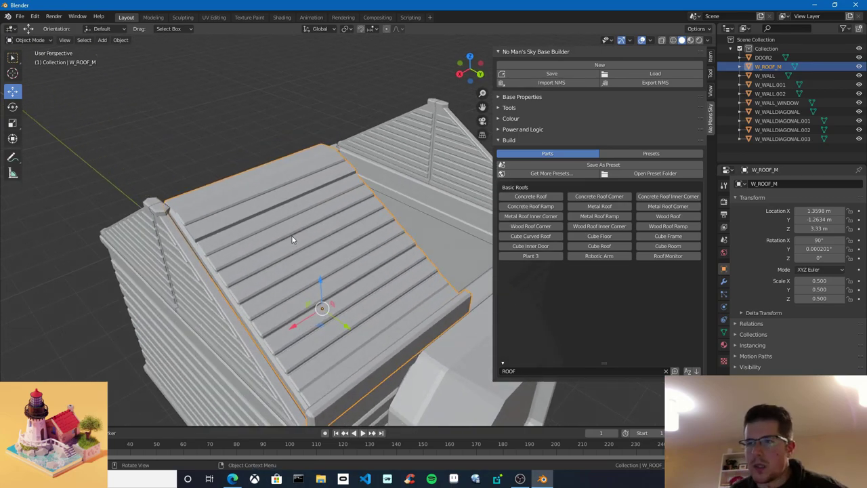
{"action": "middle_click_drag", "start_coordinate": [291, 263], "coordinate": [283, 285]}
{"action": "mouse_move", "coordinate": [283, 285]}
{"action": "left_mouse_down"}
{"action": "mouse_move", "coordinate": [271, 281]}
{"action": "mouse_move", "coordinate": [284, 274]}
{"action": "left_mouse_up"}
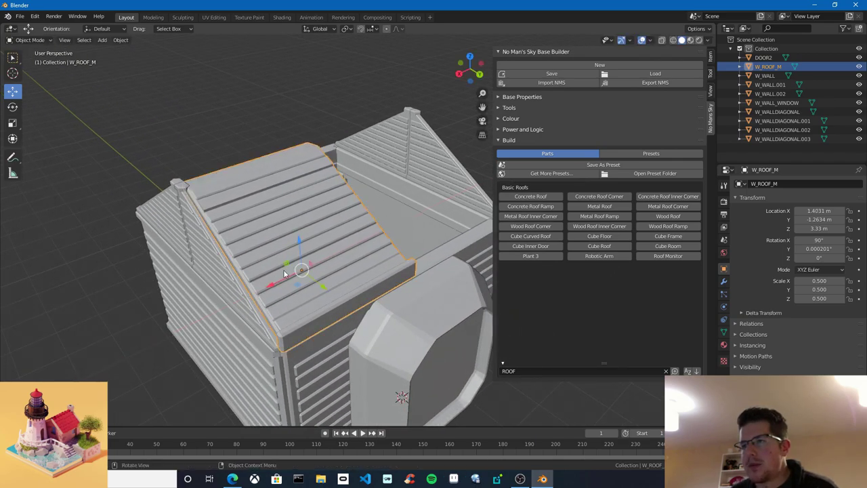
Duplicate the roof piece so the copy covers the rest of the slope up to the window-wall gable, and select both pieces
{"action": "middle_click_drag", "start_coordinate": [364, 294], "coordinate": [321, 255]}
{"action": "scroll", "coordinate": [318, 291], "scroll_direction": "down", "scroll_amount": 3}
{"action": "scroll", "coordinate": [319, 305], "scroll_direction": "up", "scroll_amount": 2}
{"action": "left_click", "coordinate": [538, 108]}
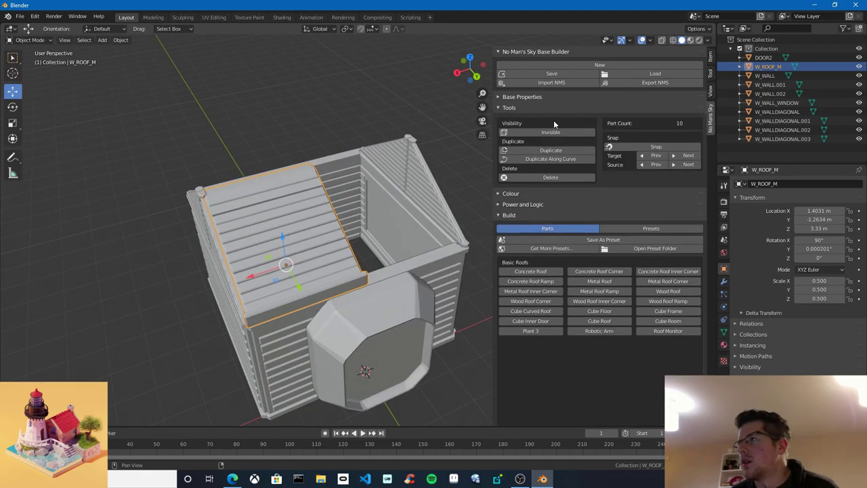
{"action": "left_click", "coordinate": [580, 150]}
{"action": "middle_click_drag", "start_coordinate": [298, 230], "coordinate": [341, 236]}
{"action": "left_click", "coordinate": [318, 289], "text": "shift"}
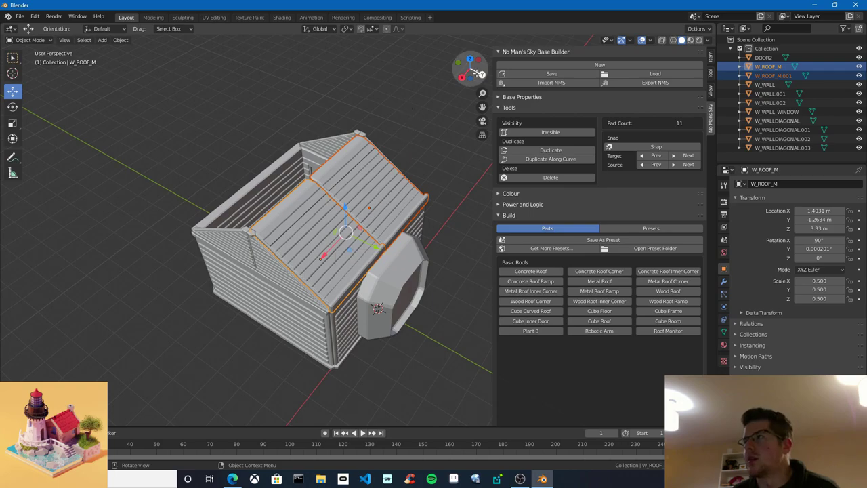
{"action": "left_click_drag", "start_coordinate": [469, 70], "coordinate": [406, 128]}
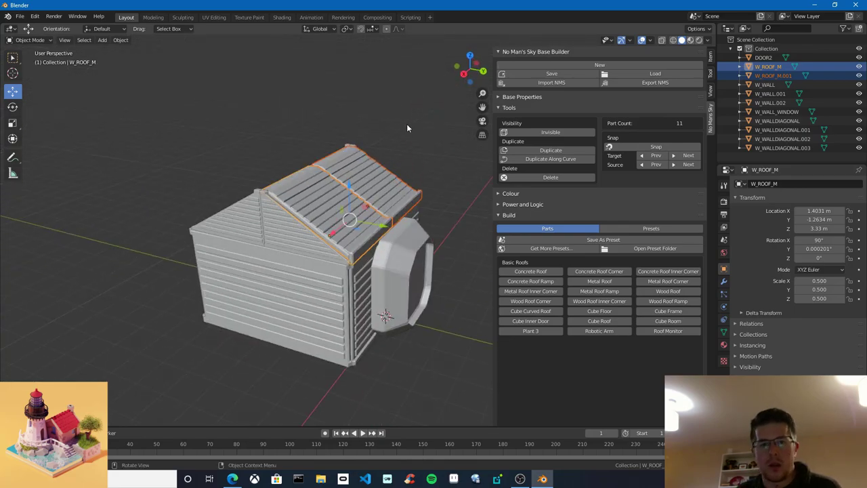
{"action": "middle_click_drag", "start_coordinate": [408, 128], "coordinate": [386, 187]}
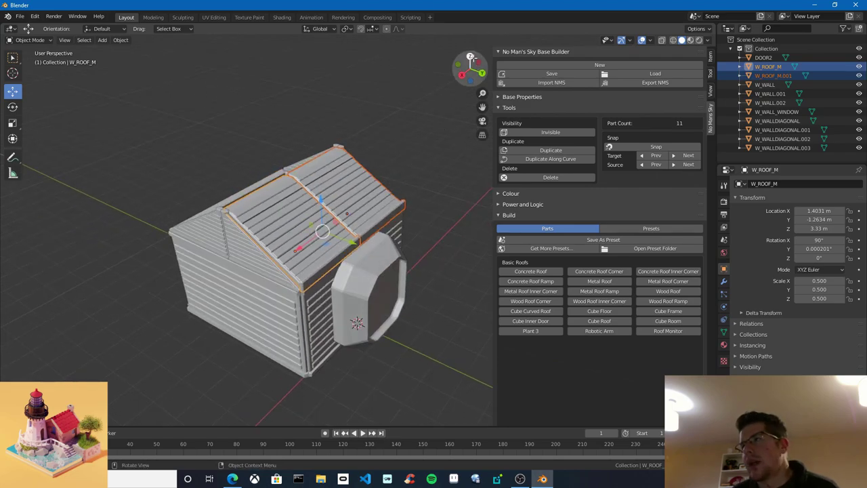
{"action": "left_click_drag", "start_coordinate": [472, 65], "coordinate": [447, 78]}
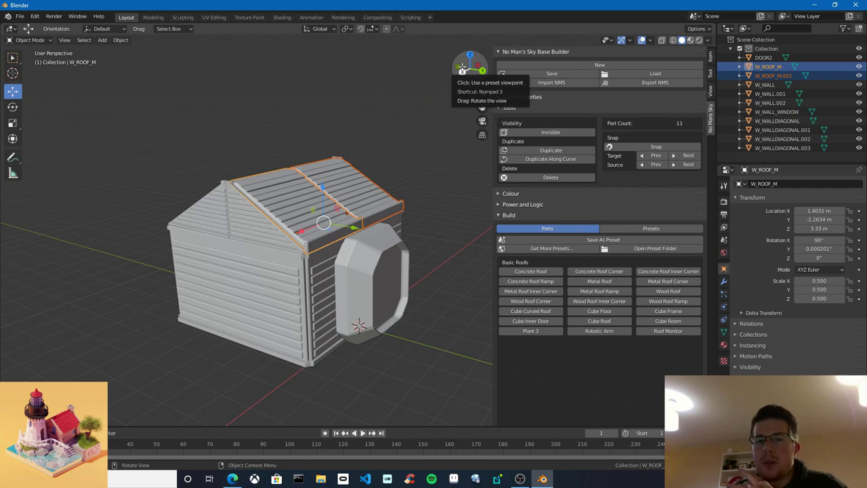
{"action": "left_click_drag", "start_coordinate": [462, 70], "coordinate": [401, 187]}
{"action": "middle_click_drag", "start_coordinate": [401, 183], "coordinate": [360, 210], "text": "shift"}
Try moving the copied roof piece along X away from its neighbour
{"action": "left_click", "coordinate": [322, 259]}
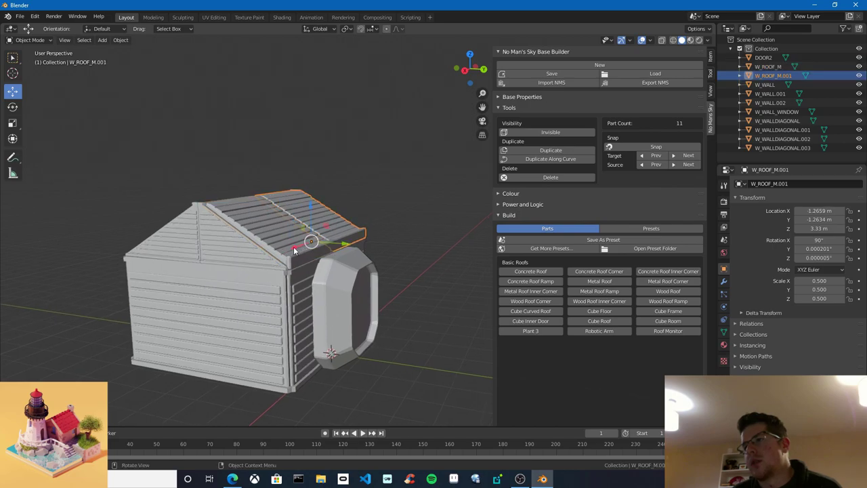
{"action": "left_click_drag", "start_coordinate": [294, 251], "coordinate": [477, 201]}
{"action": "middle_click_drag", "start_coordinate": [383, 216], "coordinate": [379, 261]}
{"action": "key", "text": "ctrl+z"}
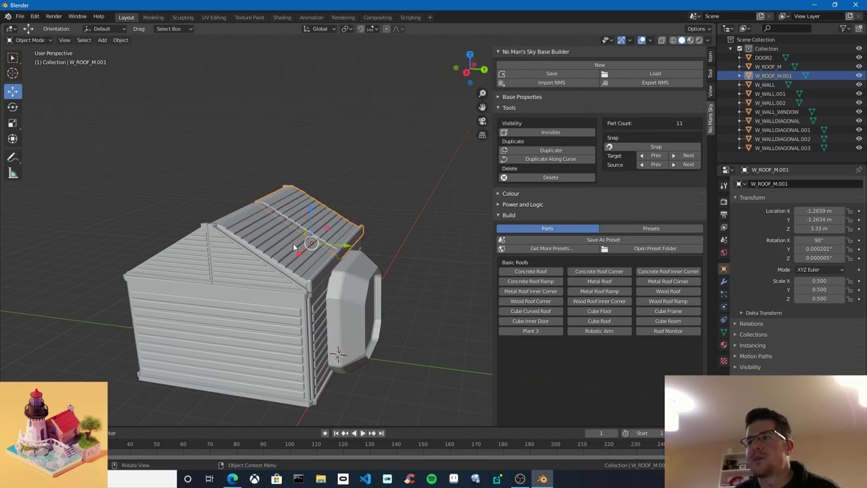
Duplicate both roof pieces together and move the copies along Y over the uncovered half of the house, to about Y -4.05 m
{"action": "middle_click_drag", "start_coordinate": [293, 242], "coordinate": [363, 261]}
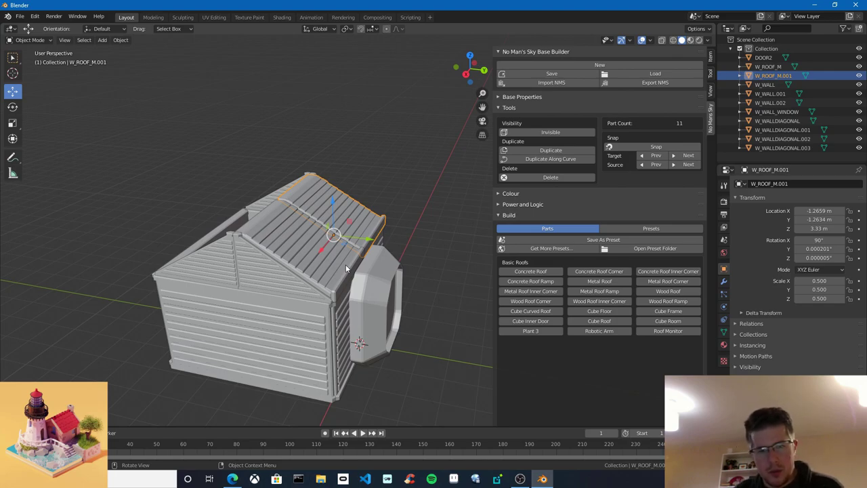
{"action": "left_click", "coordinate": [470, 55]}
{"action": "middle_click_drag", "start_coordinate": [418, 265], "coordinate": [336, 236], "text": "shift"}
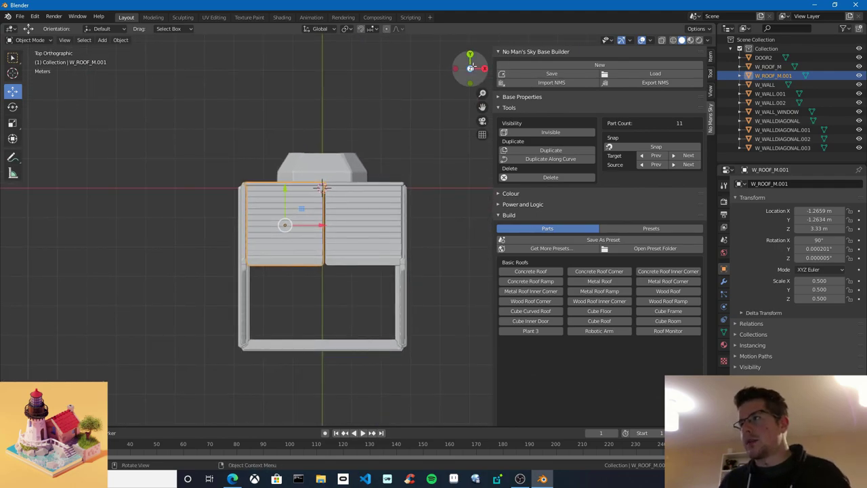
{"action": "scroll", "coordinate": [354, 225], "scroll_direction": "up", "scroll_amount": 1}
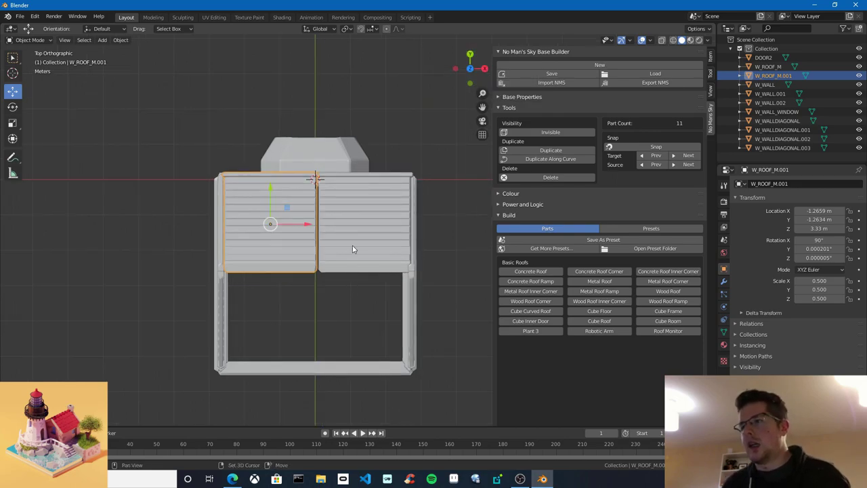
{"action": "left_click", "coordinate": [352, 247], "text": "shift"}
{"action": "middle_click_drag", "start_coordinate": [354, 307], "coordinate": [355, 242], "text": "shift"}
{"action": "scroll", "coordinate": [370, 258], "scroll_direction": "up", "scroll_amount": 2}
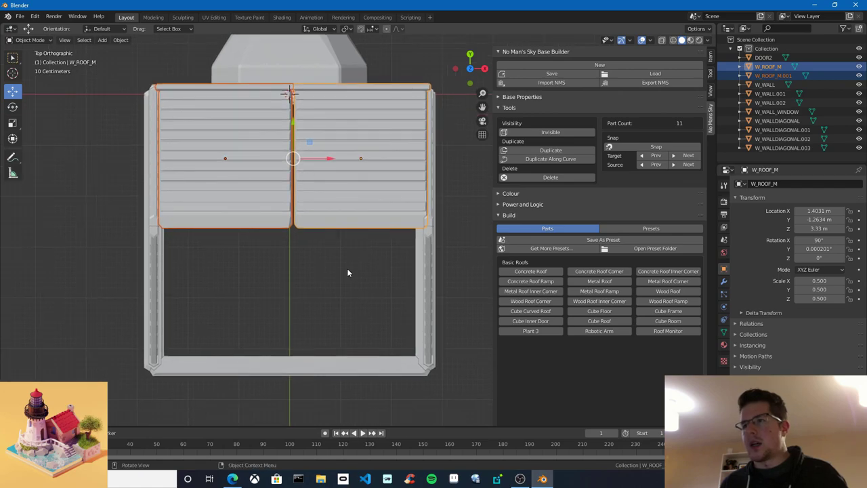
{"action": "scroll", "coordinate": [329, 220], "scroll_direction": "down", "scroll_amount": 1}
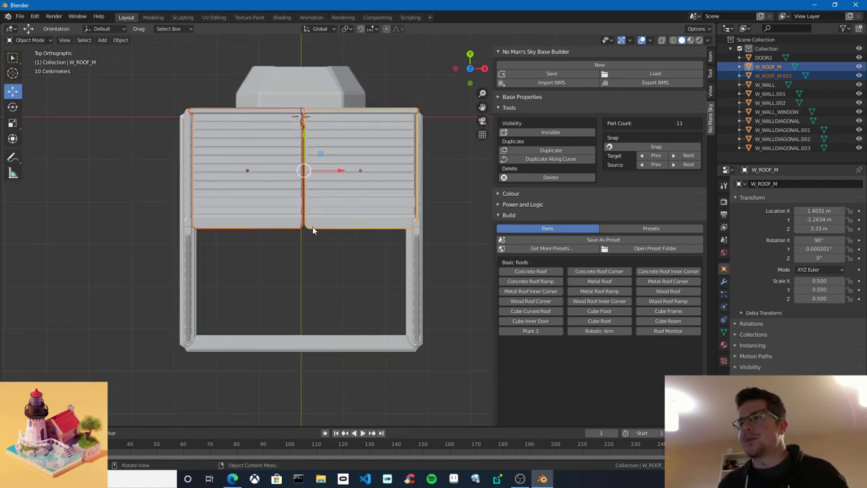
{"action": "key", "text": "shift+d"}
{"action": "right_click", "coordinate": [331, 177]}
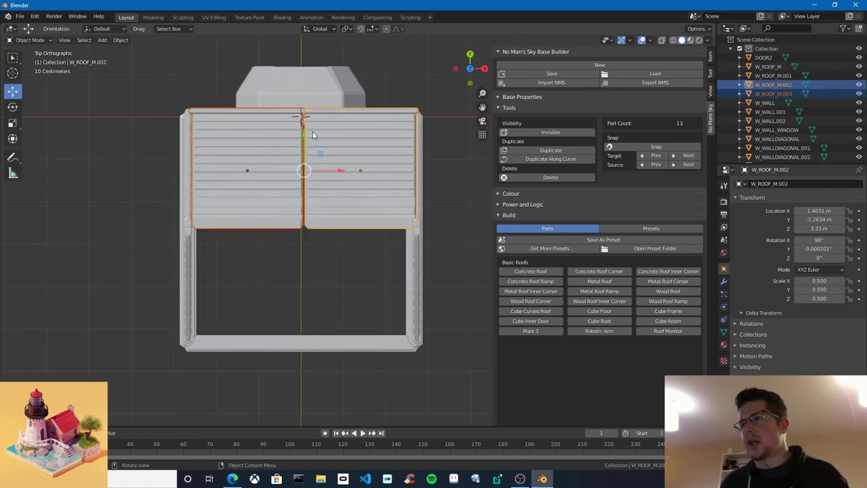
{"action": "left_click_drag", "start_coordinate": [302, 130], "coordinate": [302, 250]}
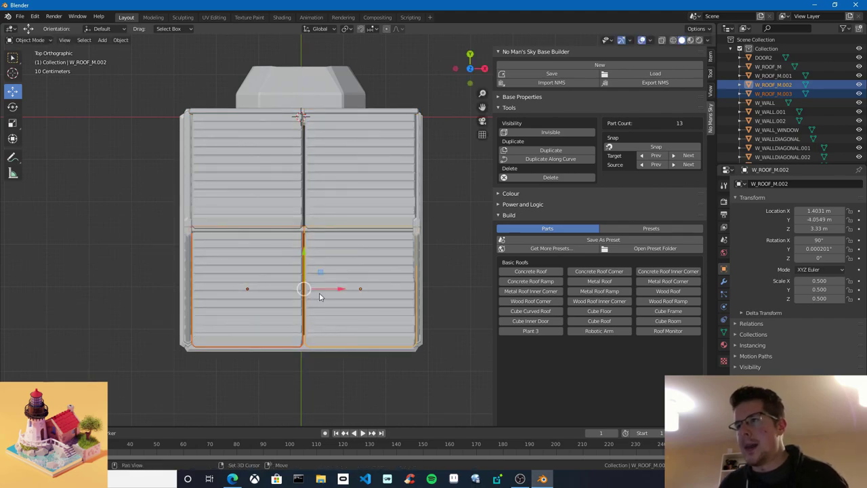
Rotate the two copied roof pieces together 180° about Z so they slope down the opposite side
{"action": "scroll", "coordinate": [334, 294], "scroll_direction": "down", "scroll_amount": 2, "text": "shift"}
{"action": "middle_click_drag", "start_coordinate": [334, 295], "coordinate": [386, 186]}
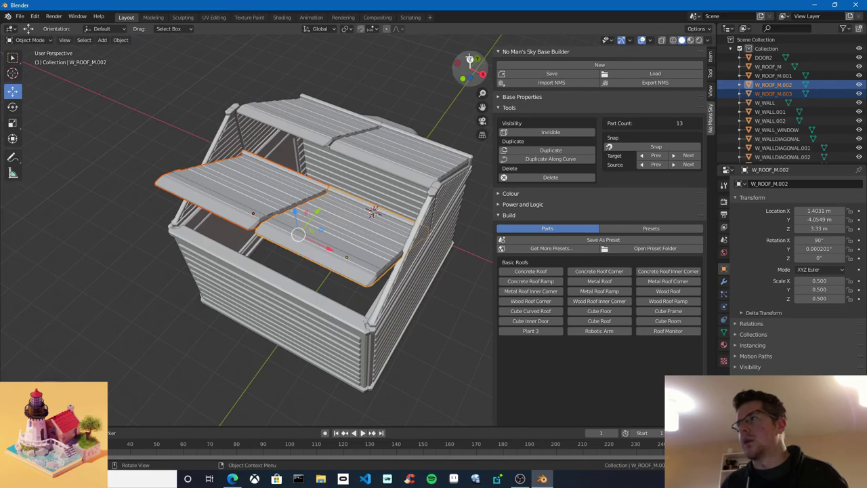
{"action": "left_click", "coordinate": [471, 59]}
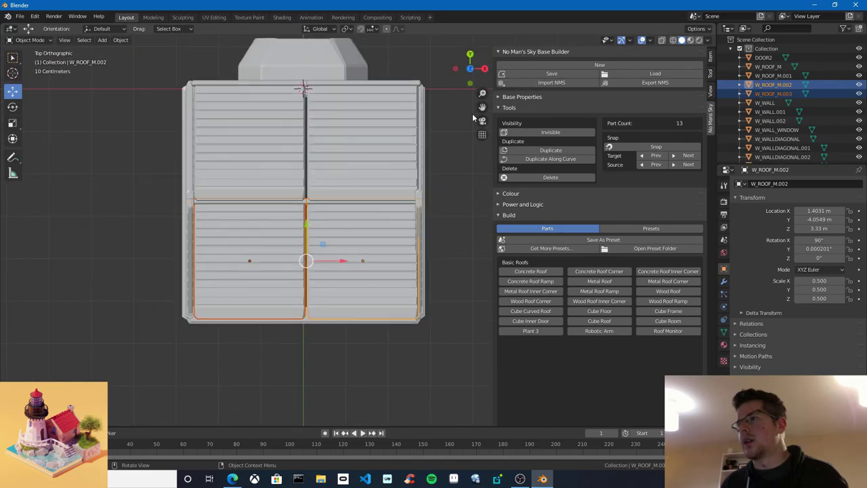
{"action": "left_click", "coordinate": [13, 109]}
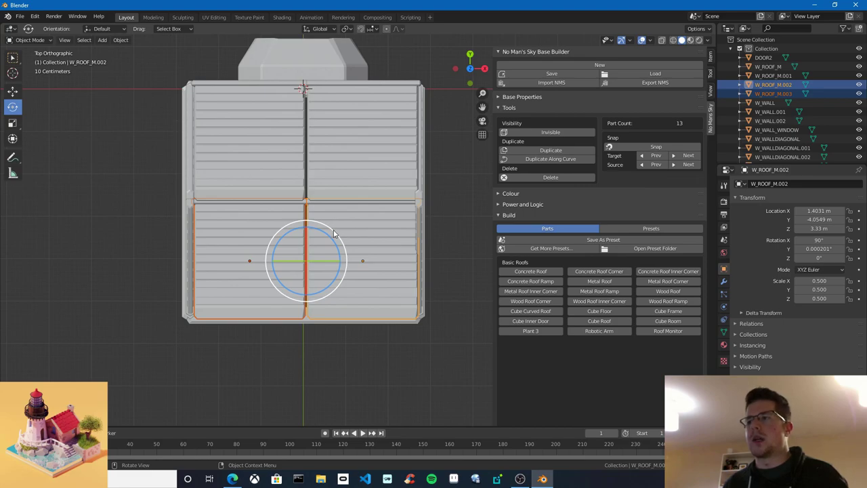
{"action": "left_click_drag", "start_coordinate": [334, 234], "coordinate": [160, 421]}
Move the rotated roof pieces along Y to meet the first pair at the ridge, at about Y -3.98 m
{"action": "left_click", "coordinate": [12, 91]}
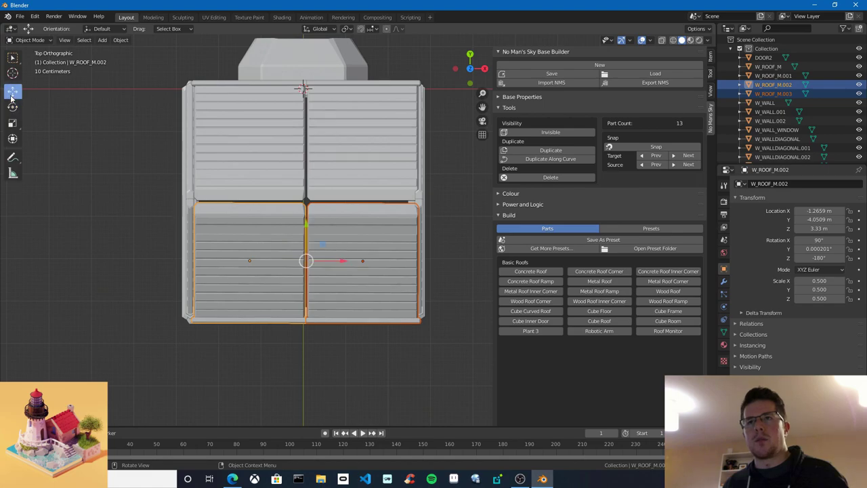
{"action": "left_click_drag", "start_coordinate": [309, 238], "coordinate": [301, 229]}
{"action": "middle_click_drag", "start_coordinate": [301, 229], "coordinate": [323, 276]}
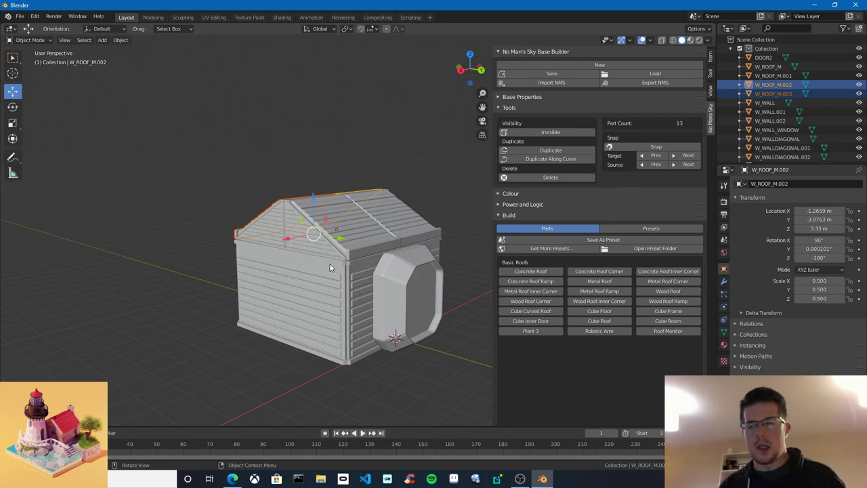
{"action": "middle_click_drag", "start_coordinate": [330, 268], "coordinate": [294, 294]}
Search the parts for "solid" and add a Cube Solid at the rear diagonal wall of the window-side gable
{"action": "left_click", "coordinate": [318, 237]}
{"action": "middle_click_drag", "start_coordinate": [321, 235], "coordinate": [297, 272]}
{"action": "scroll", "coordinate": [297, 271], "scroll_direction": "up", "scroll_amount": 2}
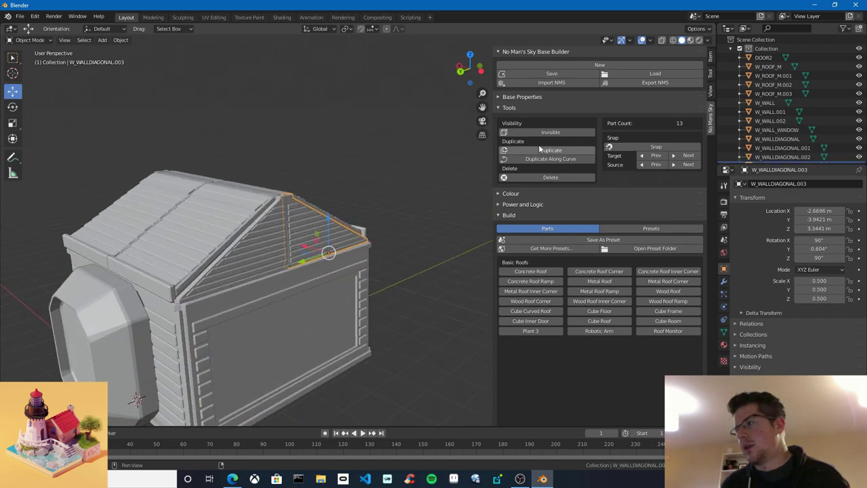
{"action": "left_click", "coordinate": [510, 108]}
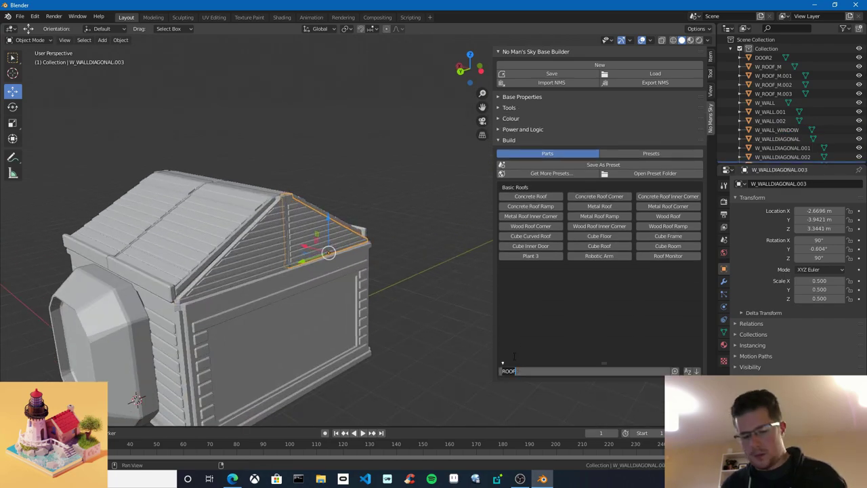
{"action": "key", "text": "BackSpace"}
{"action": "key", "text": "BackSpace"}
{"action": "key", "text": "BackSpace"}
{"action": "key", "text": "BackSpace"}
{"action": "type", "text": "solid"}
{"action": "key", "text": "Return"}
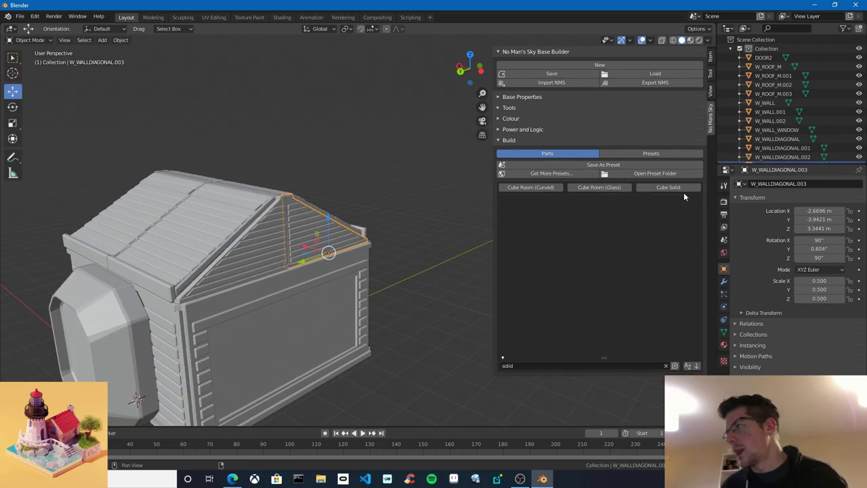
{"action": "left_click", "coordinate": [681, 188]}
{"action": "middle_click_drag", "start_coordinate": [410, 259], "coordinate": [342, 268]}
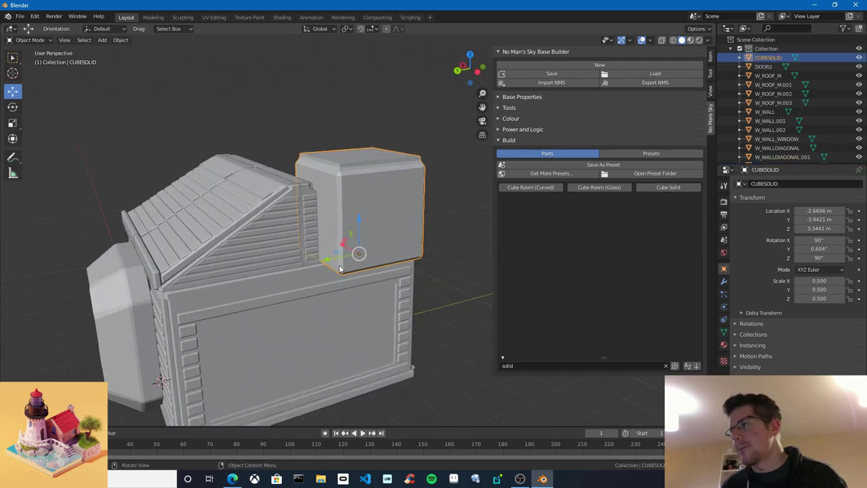
Delete the oversized Cube Solid from the gable
{"action": "left_click", "coordinate": [429, 195]}
{"action": "left_click", "coordinate": [423, 194]}
{"action": "key", "text": "Delete"}
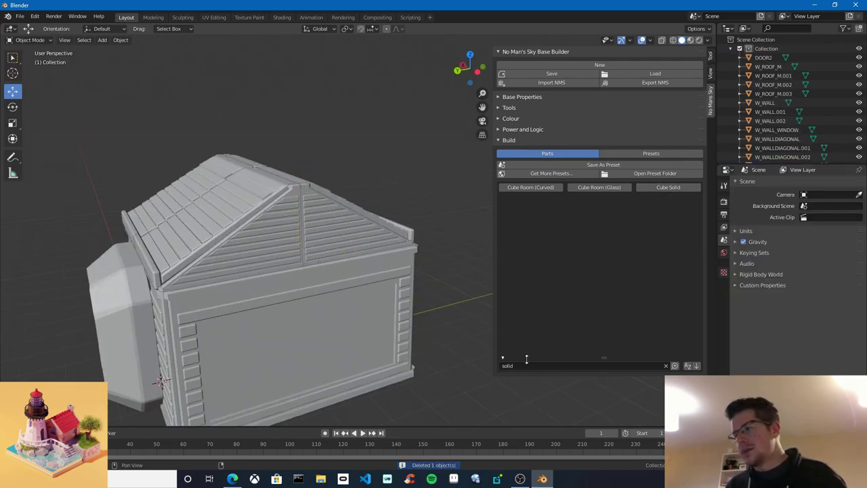
Search the parts for "cube" and add a Small Cube at the front diagonal wall of the window-side gable
{"action": "left_click", "coordinate": [538, 365]}
{"action": "type", "text": "cube"}
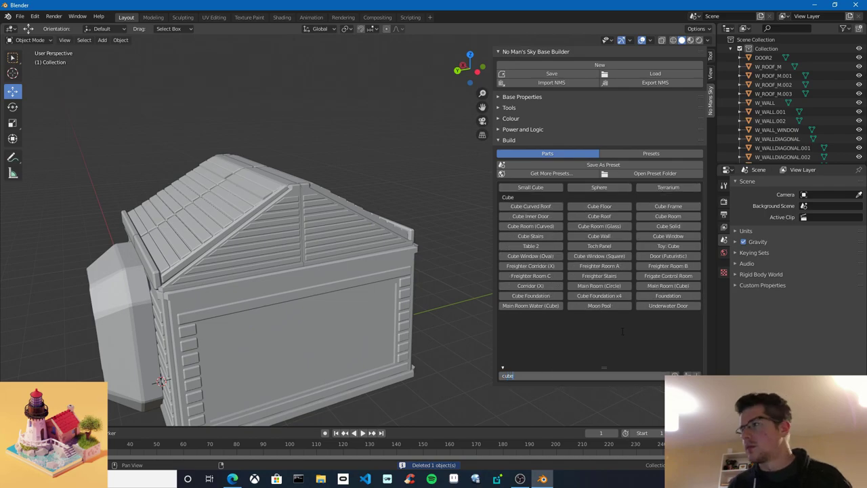
{"action": "left_click", "coordinate": [528, 189]}
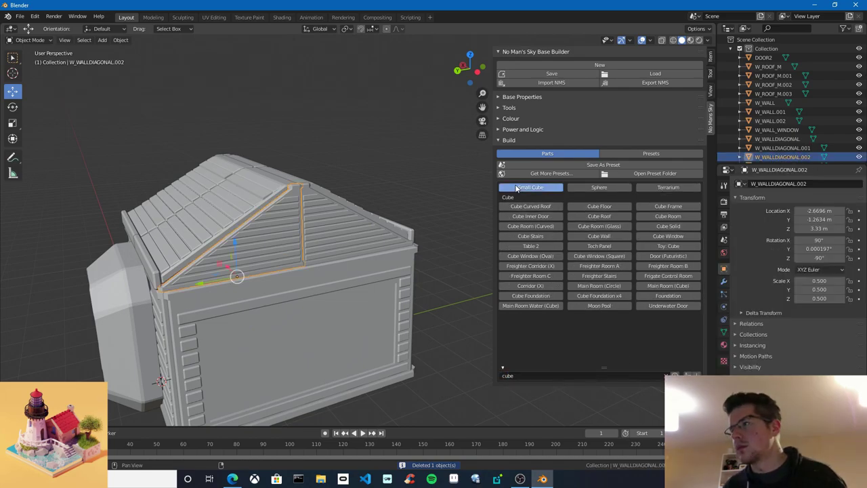
Move the small cube along Y to the middle of the gable, at about Y -2.58 m
{"action": "left_click_drag", "start_coordinate": [212, 280], "coordinate": [279, 267]}
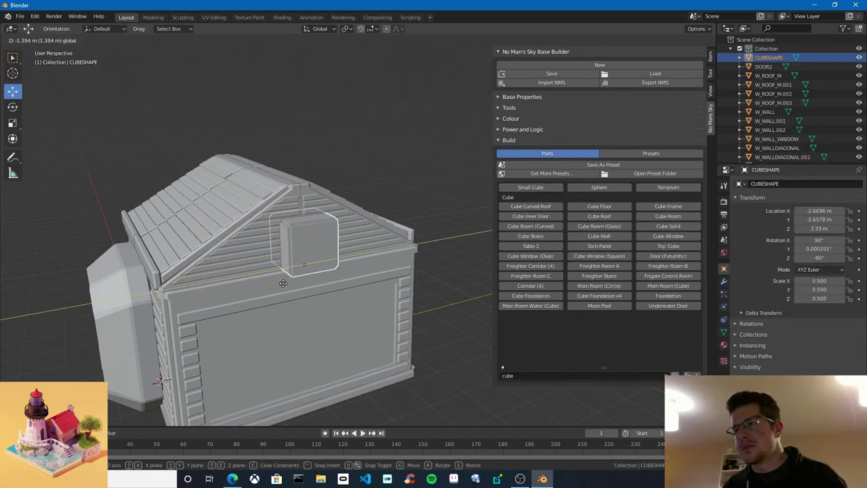
{"action": "middle_click_drag", "start_coordinate": [320, 299], "coordinate": [380, 243]}
{"action": "left_click", "coordinate": [473, 70]}
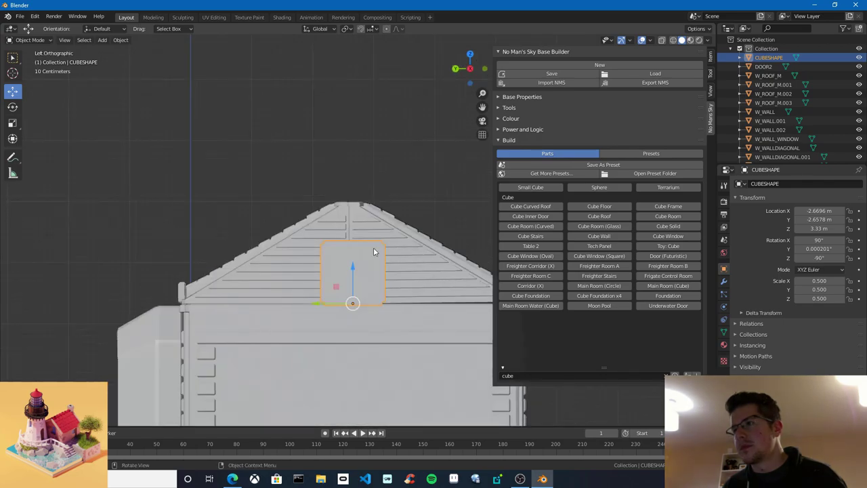
{"action": "left_click_drag", "start_coordinate": [330, 306], "coordinate": [317, 306]}
{"action": "middle_click_drag", "start_coordinate": [317, 307], "coordinate": [390, 284]}
Duplicate the small cube, switch the copy's snap target to place it underneath, and duplicate it three more times to stack the chimney downward
{"action": "left_click", "coordinate": [519, 107]}
{"action": "left_click", "coordinate": [560, 151]}
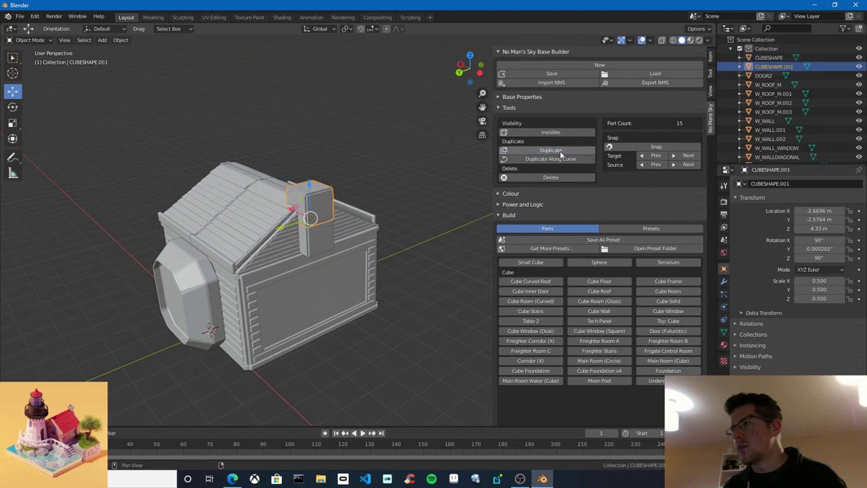
{"action": "left_click", "coordinate": [677, 156]}
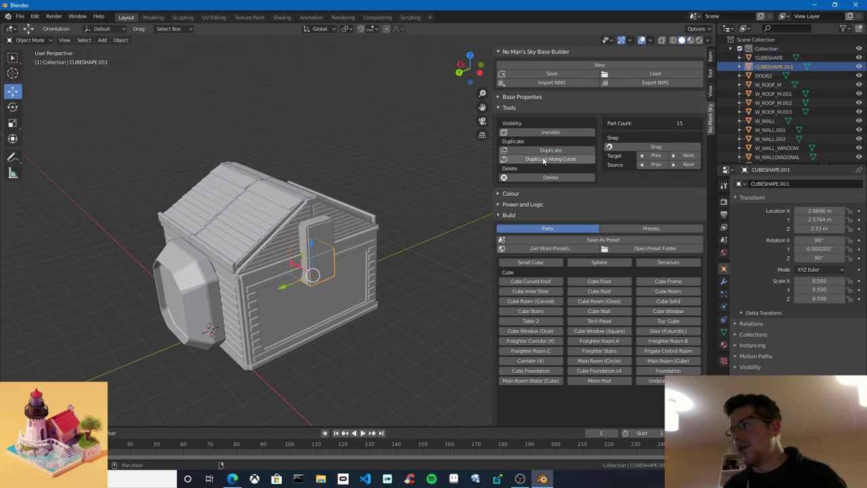
{"action": "left_click", "coordinate": [544, 152]}
{"action": "left_click", "coordinate": [545, 152]}
{"action": "left_click", "coordinate": [545, 151]}
{"action": "middle_click_drag", "start_coordinate": [332, 295], "coordinate": [315, 260]}
Duplicate the topmost chimney cube and snap the copy above it, at Z 4.33 m
{"action": "left_click", "coordinate": [315, 260]}
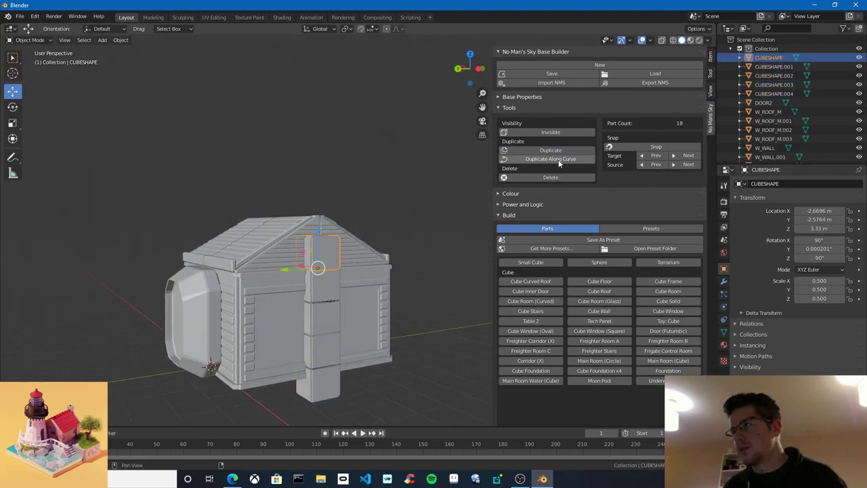
{"action": "left_click", "coordinate": [559, 153]}
{"action": "left_click", "coordinate": [656, 157]}
{"action": "scroll", "coordinate": [399, 257], "scroll_direction": "up", "scroll_amount": 2}
{"action": "middle_click_drag", "start_coordinate": [399, 257], "coordinate": [467, 393]}
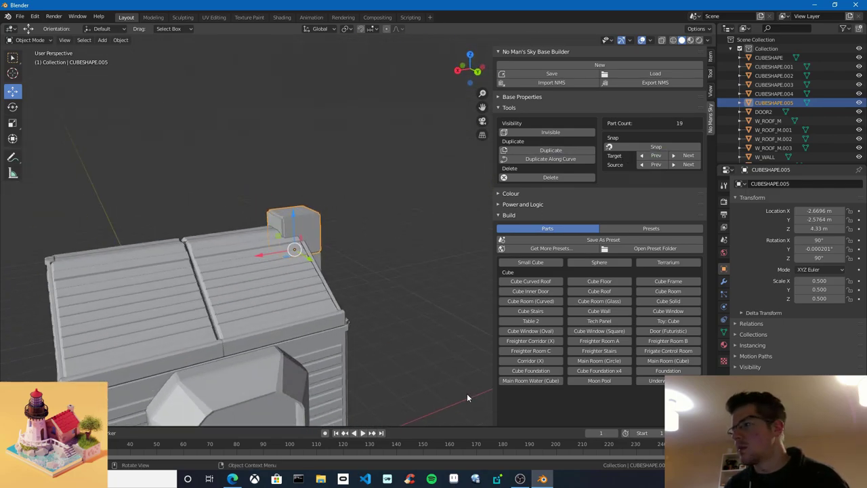
Search the parts for "paving" and add a Paving Tall at the top chimney cube
{"action": "scroll", "coordinate": [459, 213], "scroll_direction": "down", "scroll_amount": 3}
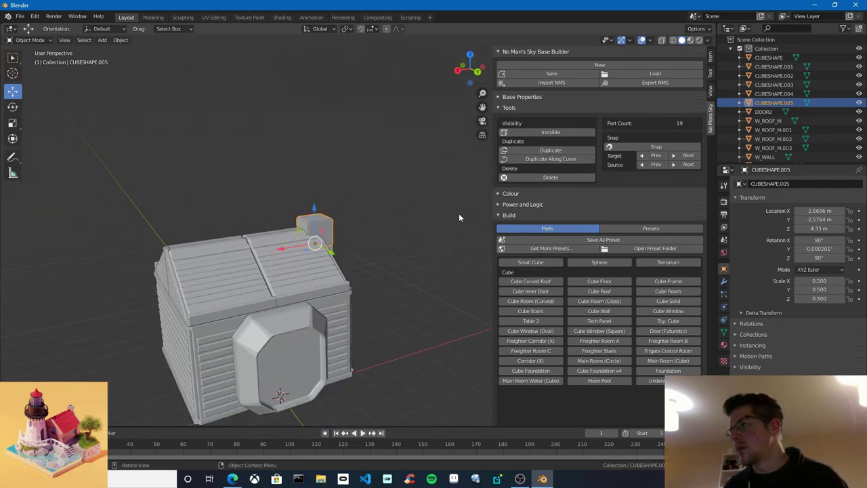
{"action": "left_click", "coordinate": [509, 107]}
{"action": "left_click", "coordinate": [542, 375]}
{"action": "type", "text": "paving"}
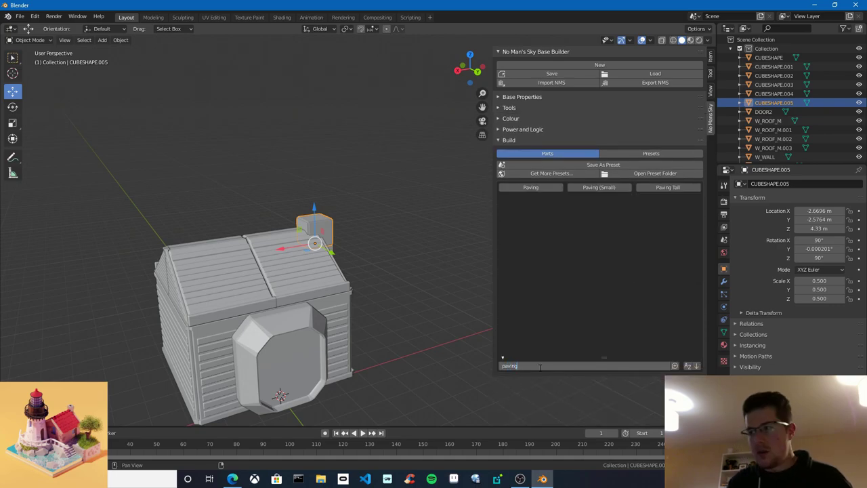
{"action": "key", "text": "Return"}
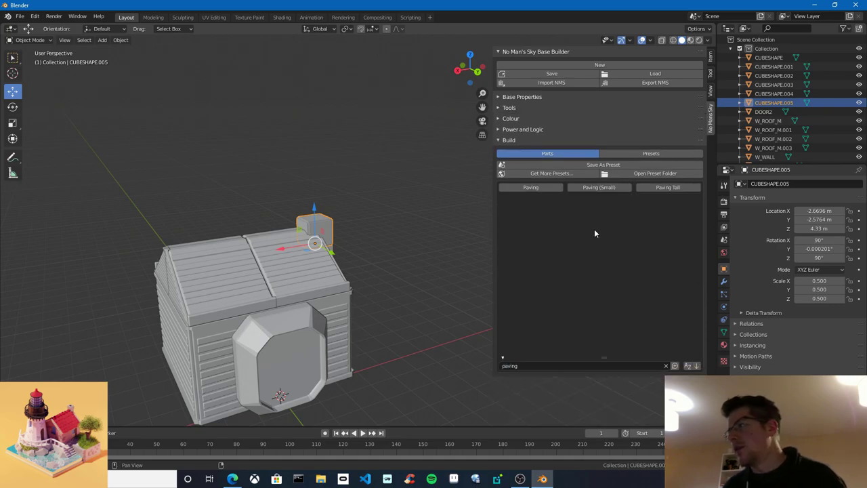
{"action": "left_click", "coordinate": [646, 187]}
Raise the tall paving piece to the chimney top, at about Z 5.26 m, and scale it uniformly to about 0.792
{"action": "left_click_drag", "start_coordinate": [321, 216], "coordinate": [302, 218]}
{"action": "scroll", "coordinate": [285, 208], "scroll_direction": "up", "scroll_amount": 3}
{"action": "left_click", "coordinate": [11, 124]}
{"action": "middle_click_drag", "start_coordinate": [302, 218], "coordinate": [633, 410]}
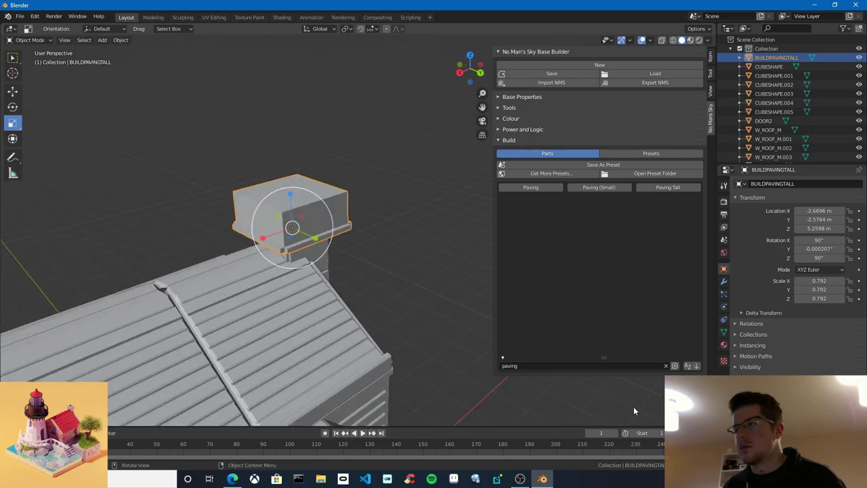
Search the parts for "fan" and add a Wall Fan at the chimney cap
{"action": "left_click", "coordinate": [574, 366]}
{"action": "type", "text": "fan"}
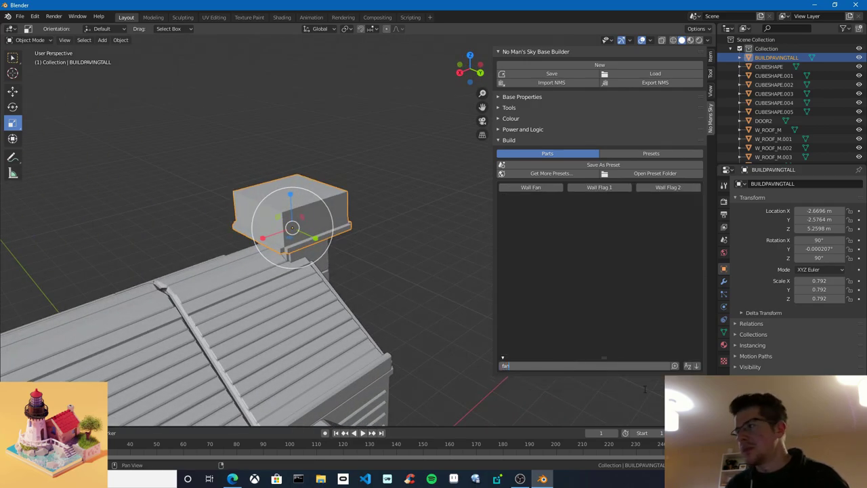
{"action": "key", "text": "Return"}
{"action": "left_click", "coordinate": [537, 188]}
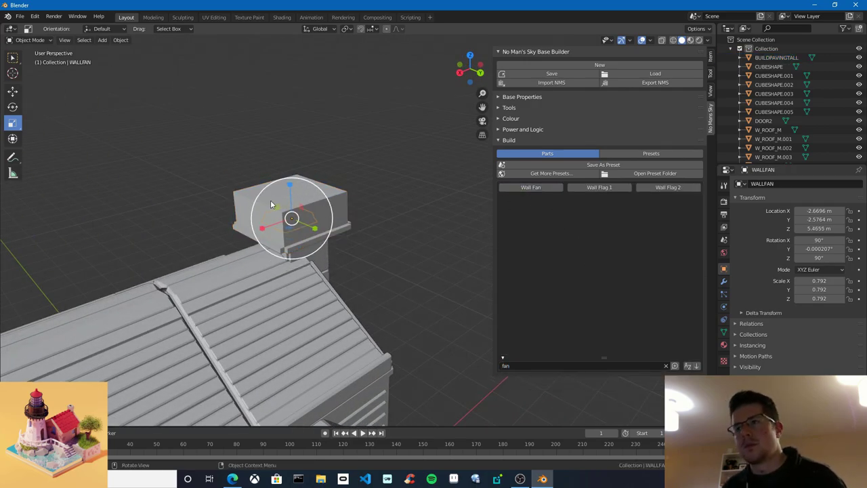
Scale the wall fan uniformly to about 1.236 and raise it onto the chimney cap, at about Z 6.17 m
{"action": "left_click_drag", "start_coordinate": [330, 198], "coordinate": [354, 182]}
{"action": "key", "text": "shift+space"}
{"action": "key", "text": "g"}
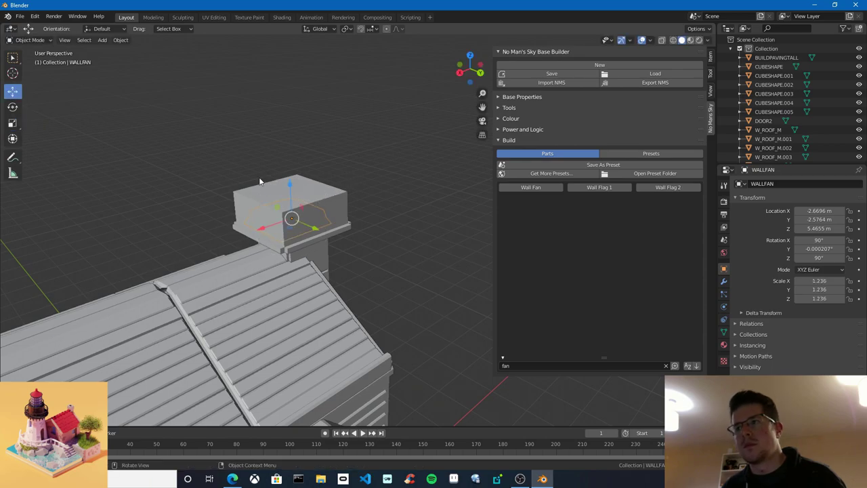
{"action": "left_click_drag", "start_coordinate": [292, 183], "coordinate": [295, 149]}
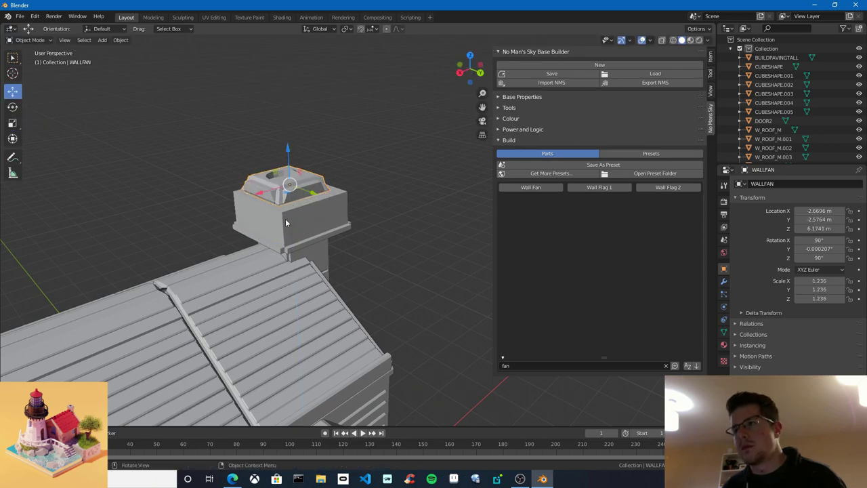
Search the parts for "cylin" and add a Cylinder at the tall paving piece near the chimney top
{"action": "middle_click_drag", "start_coordinate": [285, 218], "coordinate": [338, 234], "text": "shift"}
{"action": "scroll", "coordinate": [338, 234], "scroll_direction": "down", "scroll_amount": 1}
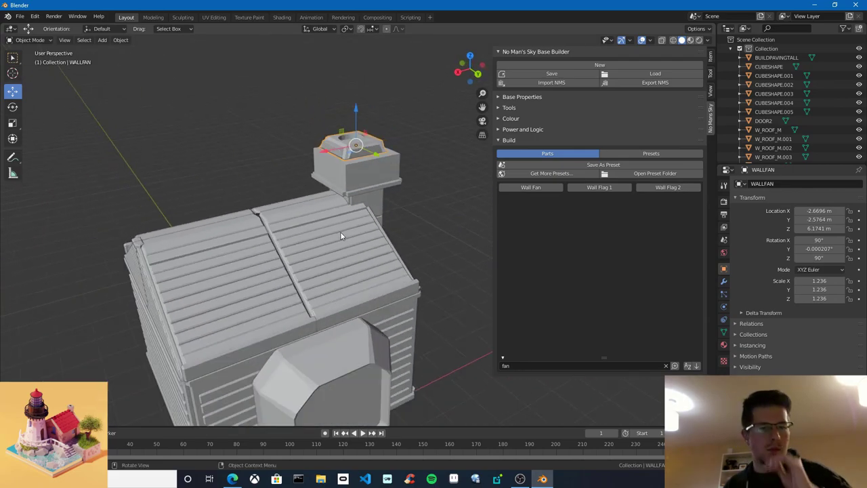
{"action": "middle_click_drag", "start_coordinate": [396, 270], "coordinate": [517, 276]}
{"action": "left_click", "coordinate": [545, 366]}
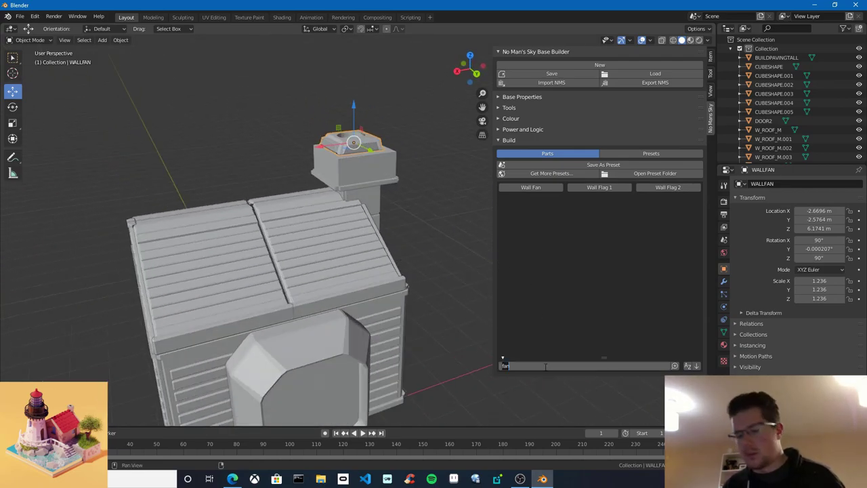
{"action": "type", "text": "cylin"}
{"action": "key", "text": "Return"}
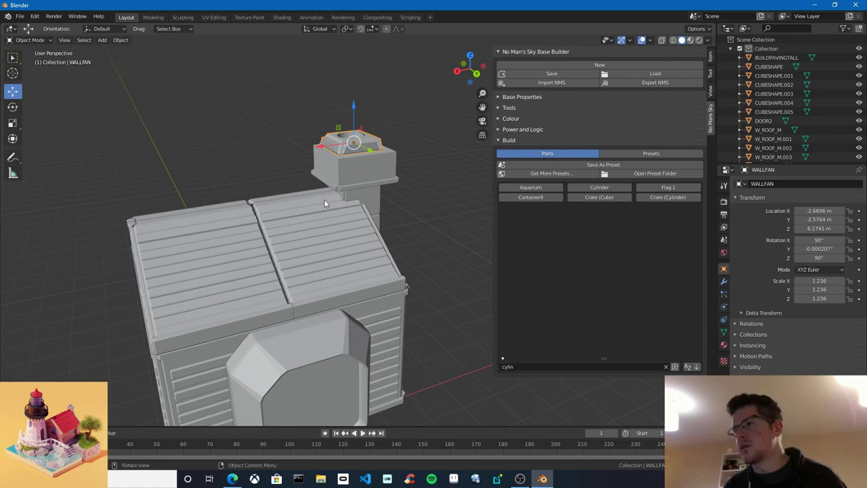
{"action": "left_click", "coordinate": [324, 202]}
{"action": "left_click", "coordinate": [359, 171]}
{"action": "left_click", "coordinate": [585, 187]}
Move the cylinder along X to about -2.13 m and tilt it to an X rotation of about 162°
{"action": "middle_click_drag", "start_coordinate": [379, 204], "coordinate": [305, 172]}
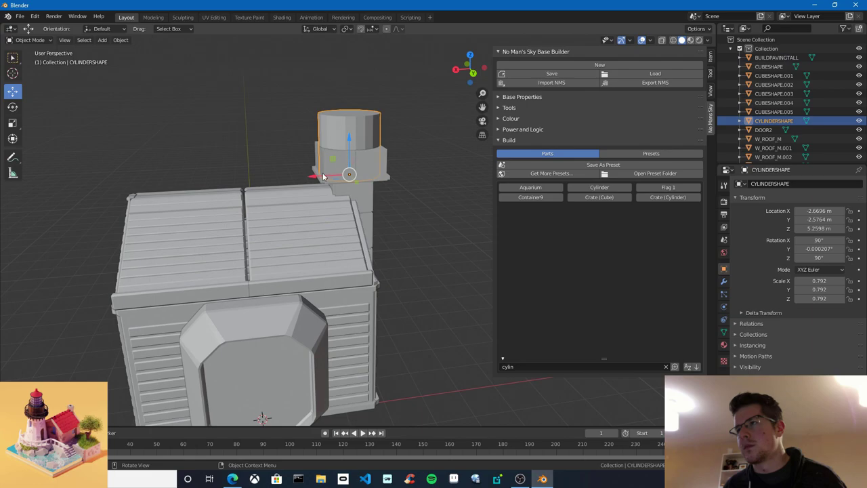
{"action": "left_click_drag", "start_coordinate": [308, 173], "coordinate": [288, 177]}
{"action": "left_click", "coordinate": [12, 107]}
{"action": "left_click_drag", "start_coordinate": [332, 203], "coordinate": [266, 200]}
{"action": "scroll", "coordinate": [265, 200], "scroll_direction": "up", "scroll_amount": 2}
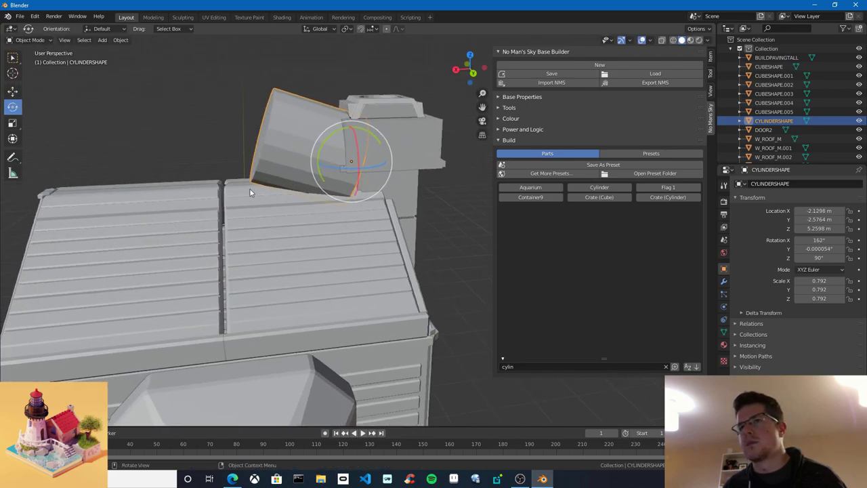
Scale the cylinder uniformly to about 0.336 and lower it onto the roof ridge, at about Z 4.94 m
{"action": "left_click", "coordinate": [12, 122]}
{"action": "left_click_drag", "start_coordinate": [384, 138], "coordinate": [352, 145]}
{"action": "left_click", "coordinate": [12, 91]}
{"action": "middle_click_drag", "start_coordinate": [312, 145], "coordinate": [434, 102]}
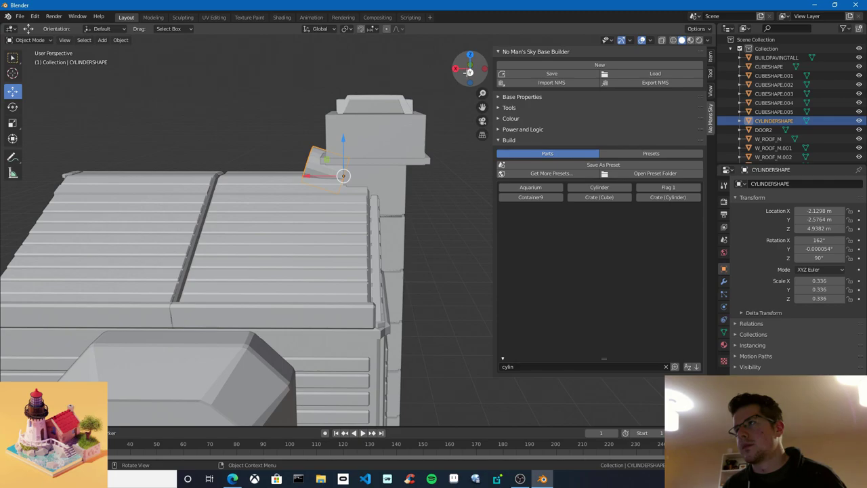
Duplicate the ridge cylinder in back view and place the copy along X at about -1.42 m
{"action": "left_click", "coordinate": [469, 72]}
{"action": "key", "text": "shift+d"}
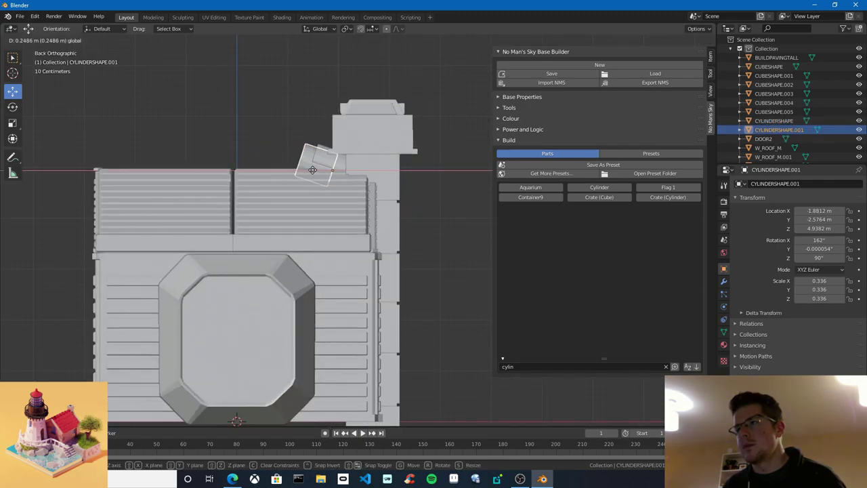
{"action": "left_click", "coordinate": [290, 173]}
{"action": "middle_click_drag", "start_coordinate": [292, 176], "coordinate": [347, 210], "text": "shift"}
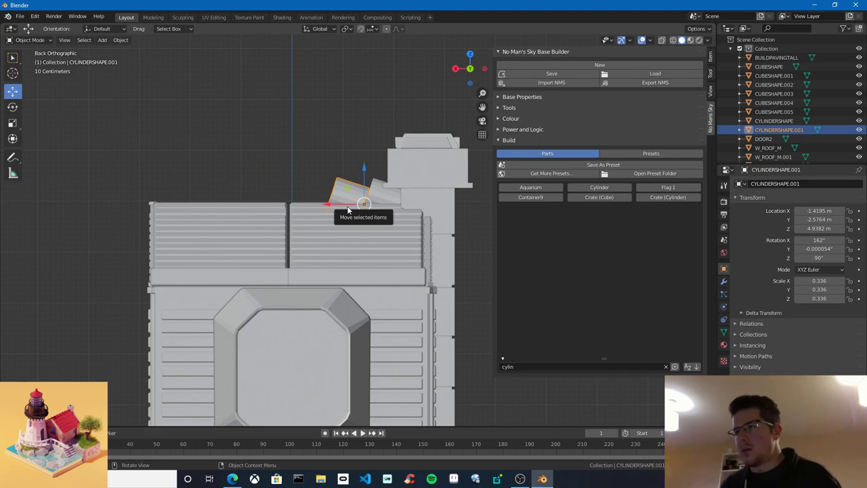
{"action": "scroll", "coordinate": [370, 232], "scroll_direction": "up", "scroll_amount": 1}
{"action": "scroll", "coordinate": [366, 217], "scroll_direction": "down", "scroll_amount": 1}
{"action": "middle_click_drag", "start_coordinate": [386, 223], "coordinate": [393, 245], "text": "shift"}
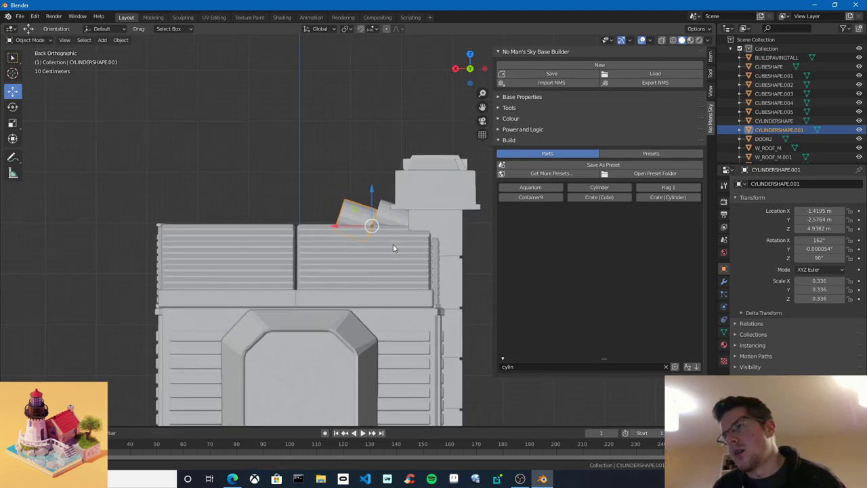
{"action": "scroll", "coordinate": [390, 229], "scroll_direction": "up", "scroll_amount": 1}
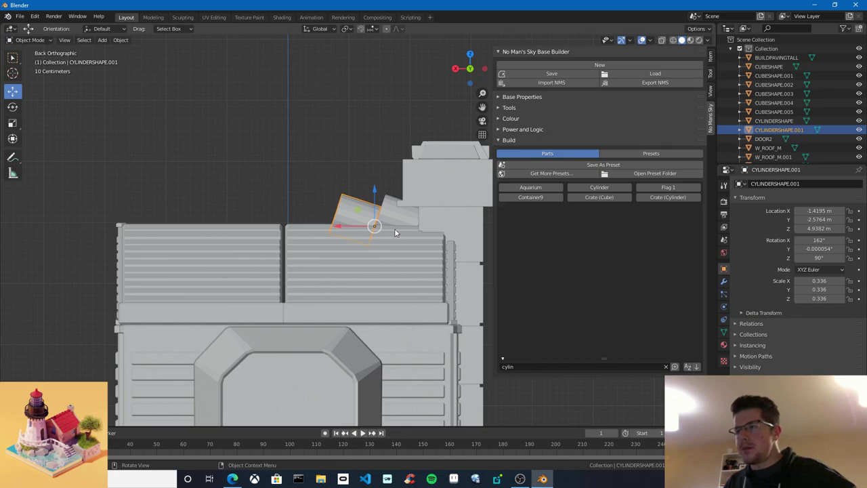
{"action": "scroll", "coordinate": [389, 225], "scroll_direction": "up", "scroll_amount": 2}
{"action": "left_click", "coordinate": [407, 217]}
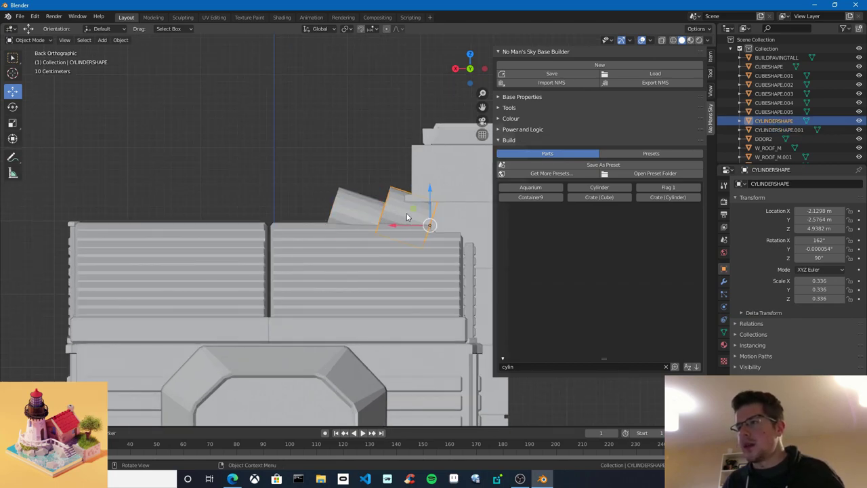
{"action": "left_click", "coordinate": [357, 220], "text": "shift"}
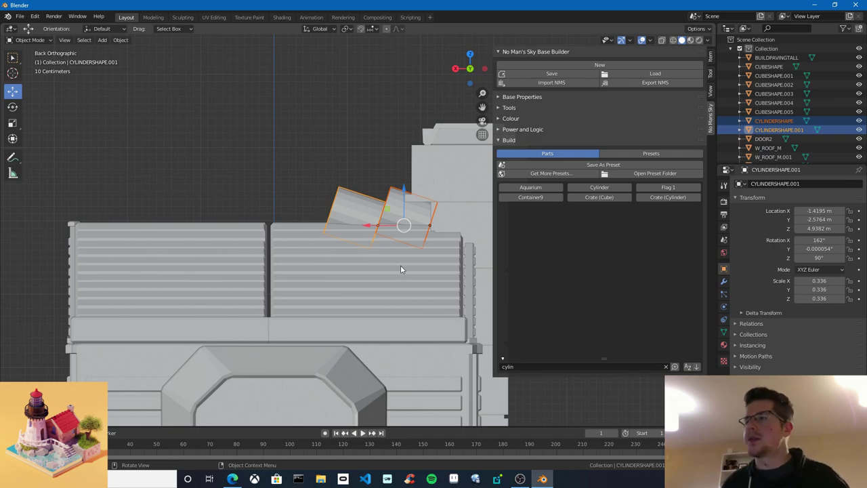
{"action": "middle_click_drag", "start_coordinate": [404, 239], "coordinate": [408, 256], "text": "shift"}
{"action": "scroll", "coordinate": [400, 257], "scroll_direction": "up", "scroll_amount": 1}
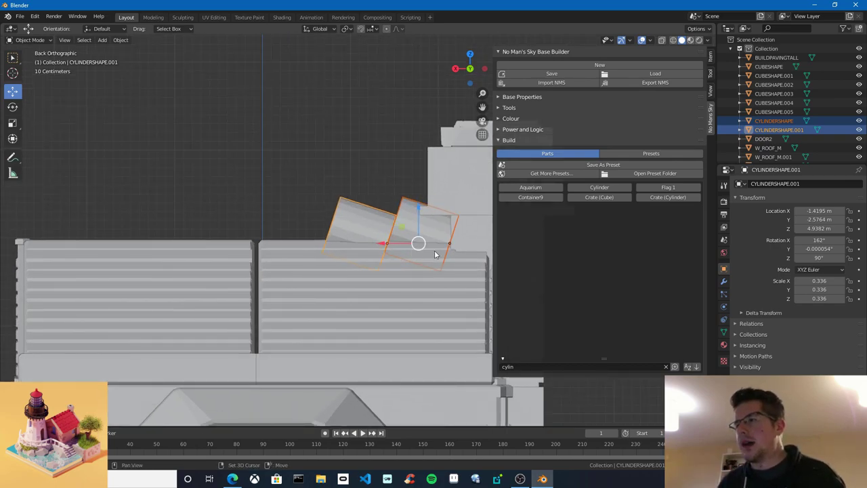
{"action": "scroll", "coordinate": [425, 221], "scroll_direction": "down", "scroll_amount": 1}
Try copying the outer ridge cylinder with the base builder's Duplicate tool and delete the copy
{"action": "left_click", "coordinate": [355, 192]}
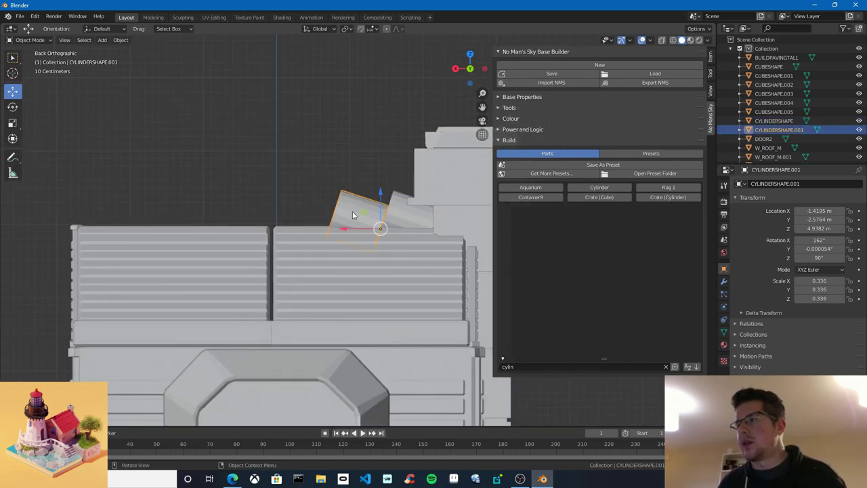
{"action": "left_click", "coordinate": [509, 107]}
{"action": "left_click", "coordinate": [556, 148]}
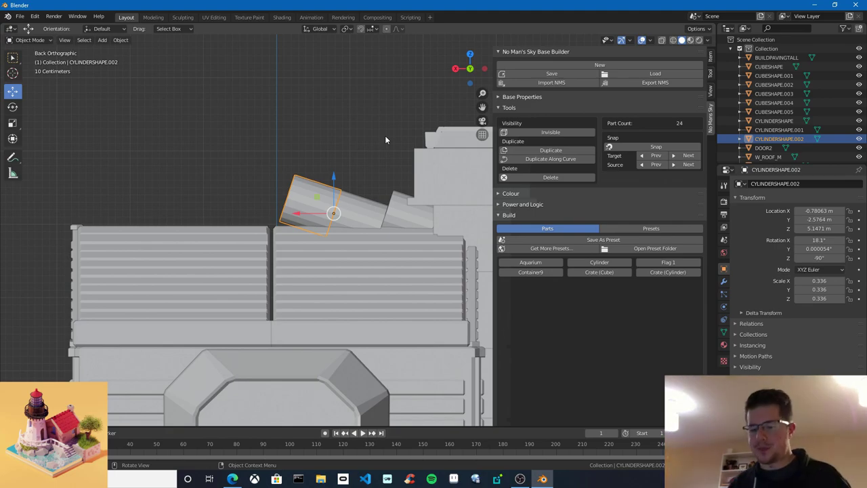
{"action": "key", "text": "Delete"}
Select both ridge cylinders and examine how they sit on the roof ridge beside the chimney
{"action": "left_click", "coordinate": [426, 220]}
{"action": "left_click", "coordinate": [360, 216], "text": "shift"}
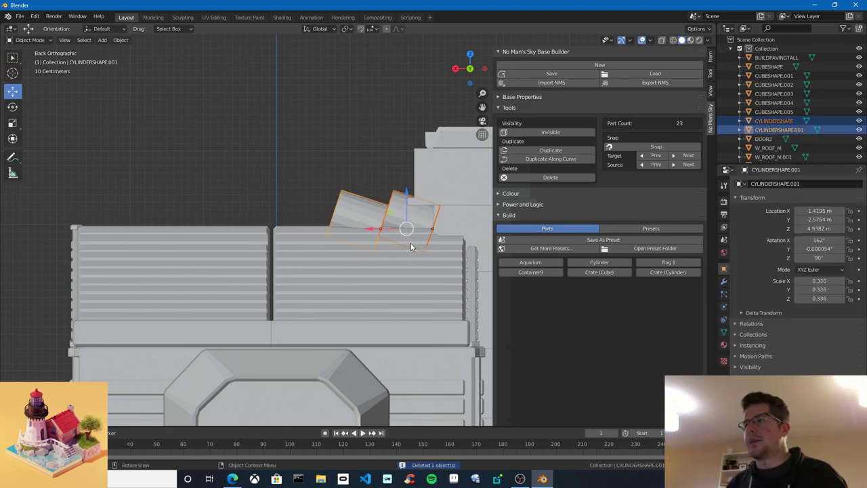
{"action": "middle_click_drag", "start_coordinate": [411, 242], "coordinate": [396, 240]}
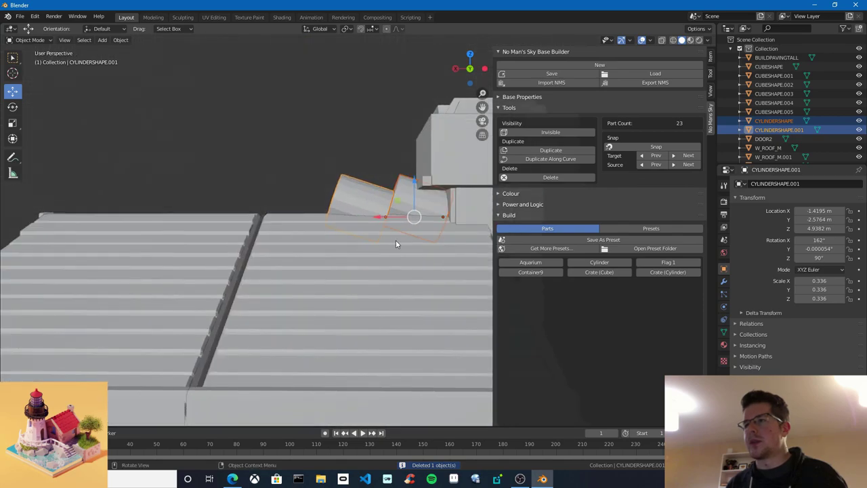
{"action": "left_click", "coordinate": [470, 69]}
{"action": "middle_click_drag", "start_coordinate": [353, 211], "coordinate": [359, 204], "text": "shift"}
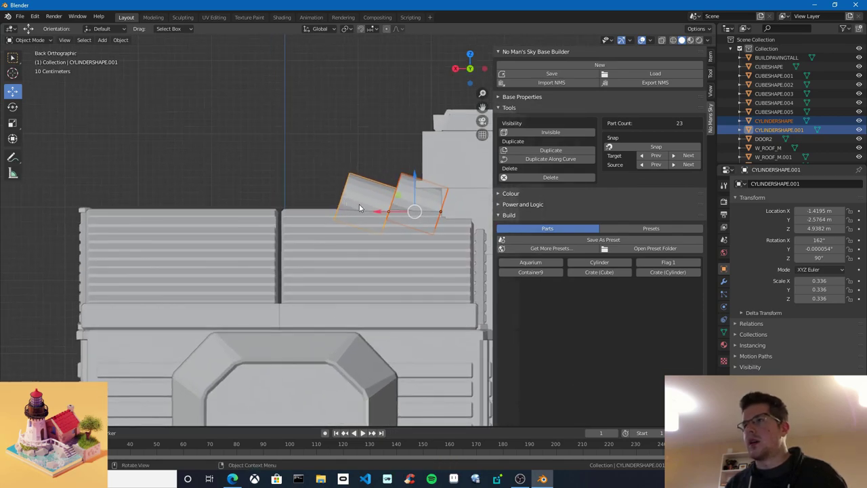
{"action": "mouse_move", "coordinate": [337, 169]}
{"action": "middle_mouse_down", "text": "shift"}
{"action": "mouse_move", "coordinate": [328, 170]}
{"action": "mouse_move", "coordinate": [332, 177]}
{"action": "middle_mouse_up", "text": "shift"}
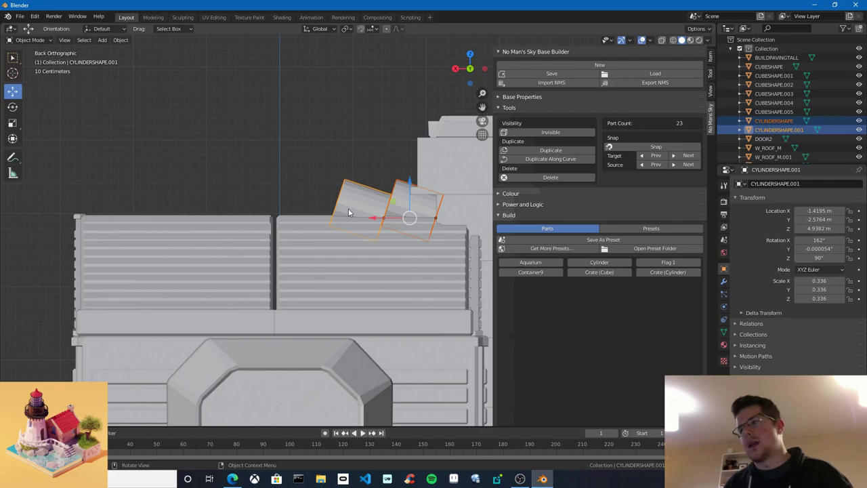
{"action": "middle_click_drag", "start_coordinate": [348, 208], "coordinate": [393, 225]}
{"action": "scroll", "coordinate": [324, 227], "scroll_direction": "down", "scroll_amount": 3}
{"action": "scroll", "coordinate": [351, 230], "scroll_direction": "up", "scroll_amount": 2}
{"action": "scroll", "coordinate": [421, 246], "scroll_direction": "up", "scroll_amount": 2}
{"action": "scroll", "coordinate": [338, 123], "scroll_direction": "up", "scroll_amount": 3}
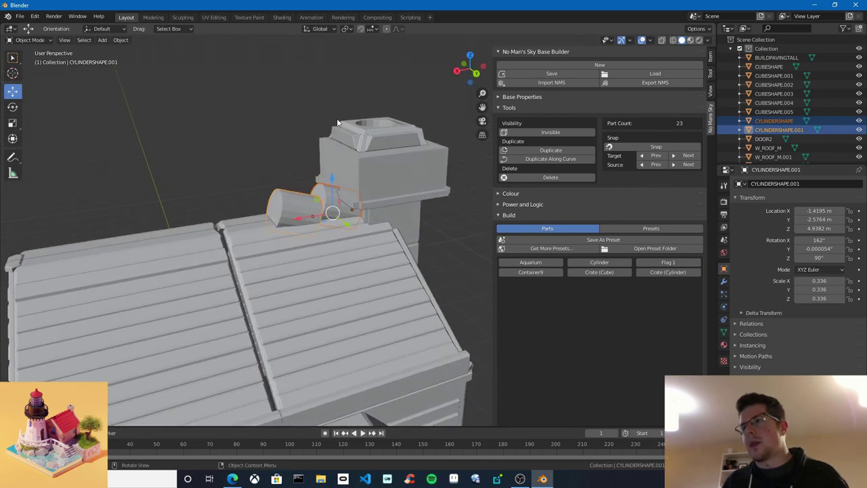
Try moving both ridge cylinders along their local Y axis in Local orientation, undo the move and return the transform orientation to Global
{"action": "left_click", "coordinate": [321, 30]}
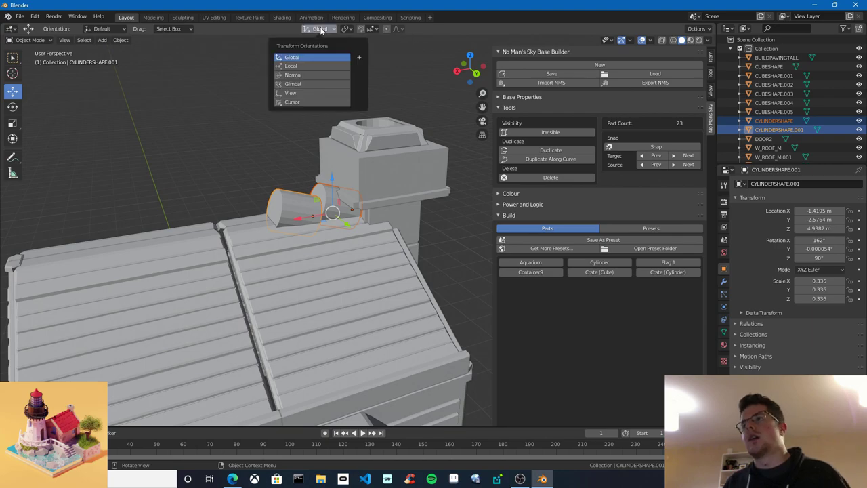
{"action": "left_click", "coordinate": [313, 66]}
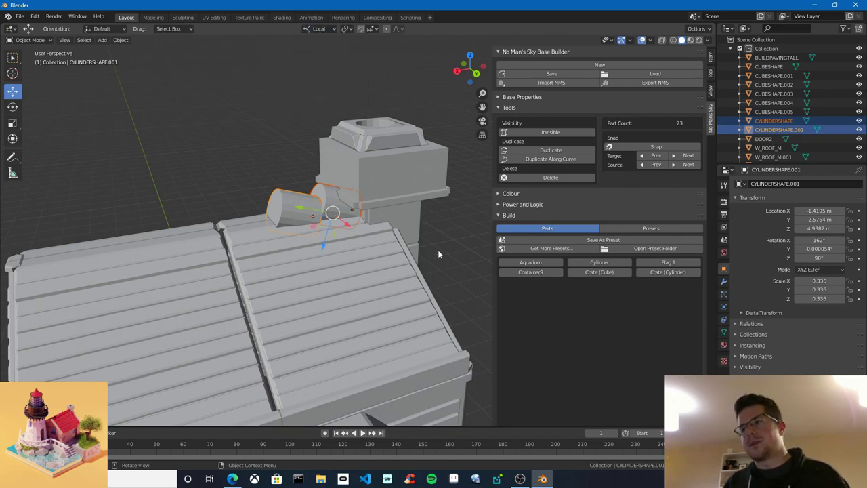
{"action": "middle_click_drag", "start_coordinate": [437, 254], "coordinate": [314, 200]}
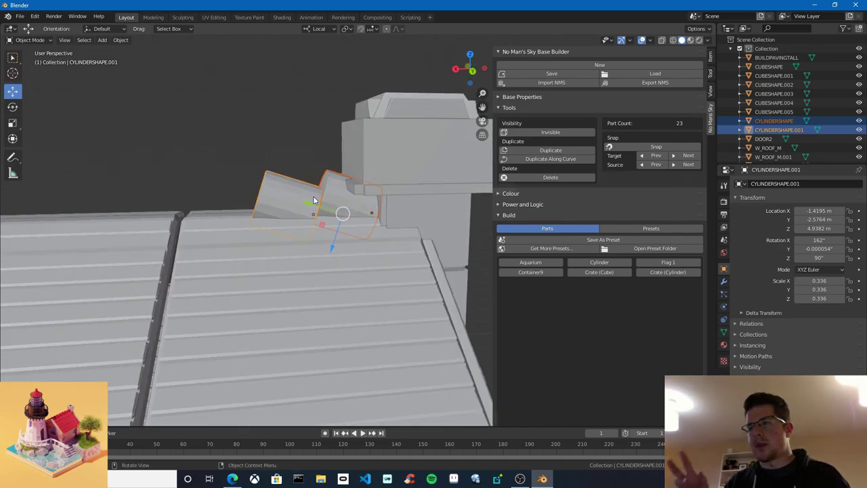
{"action": "left_click", "coordinate": [312, 168]}
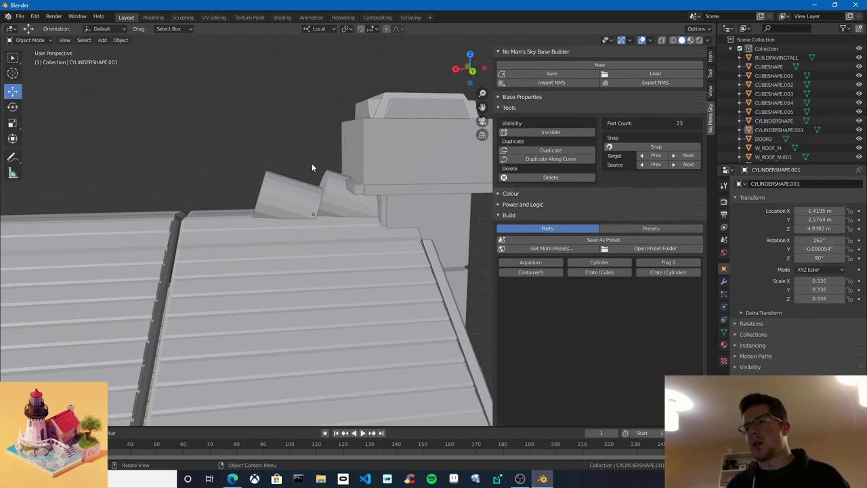
{"action": "left_click", "coordinate": [328, 182]}
{"action": "scroll", "coordinate": [328, 241], "scroll_direction": "down", "scroll_amount": 2}
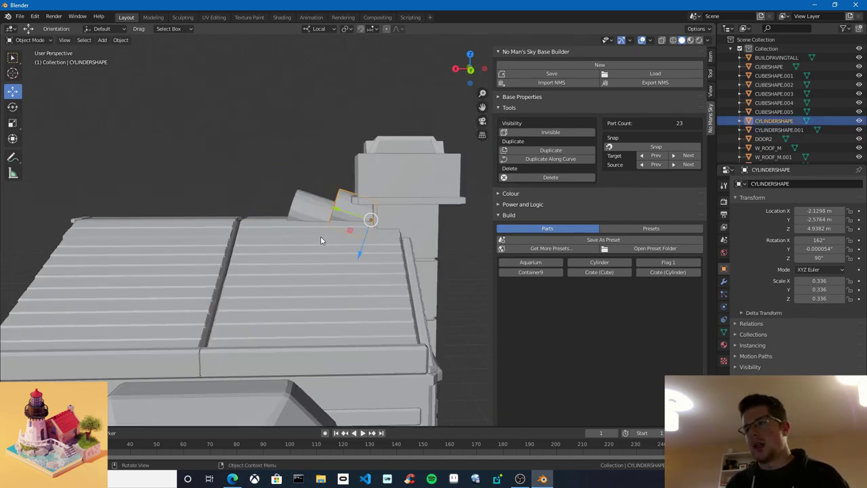
{"action": "left_click", "coordinate": [336, 214], "text": "shift"}
{"action": "key", "text": "g"}
{"action": "key", "text": "y"}
{"action": "key", "text": "y"}
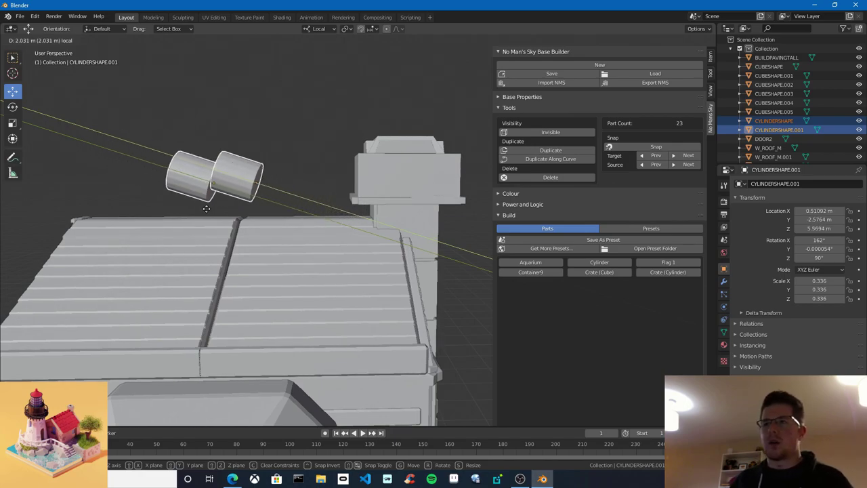
{"action": "left_click", "coordinate": [243, 224]}
{"action": "key", "text": "ctrl+z"}
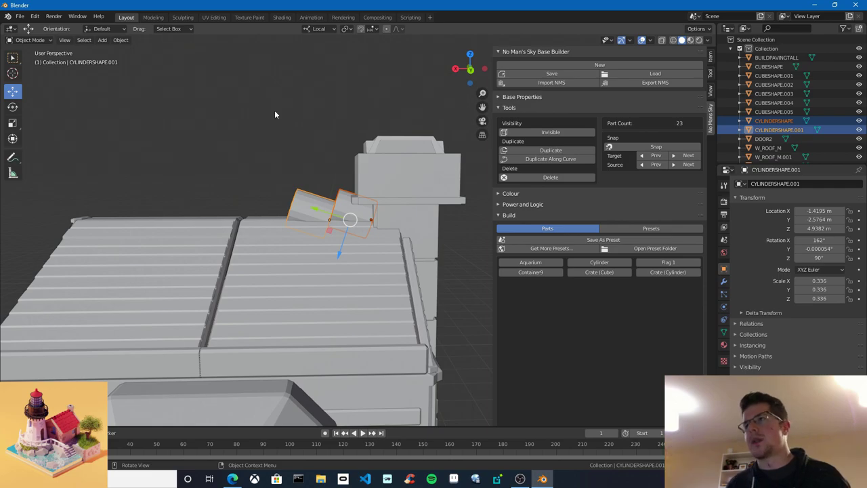
{"action": "left_click", "coordinate": [319, 28]}
{"action": "left_click", "coordinate": [323, 55]}
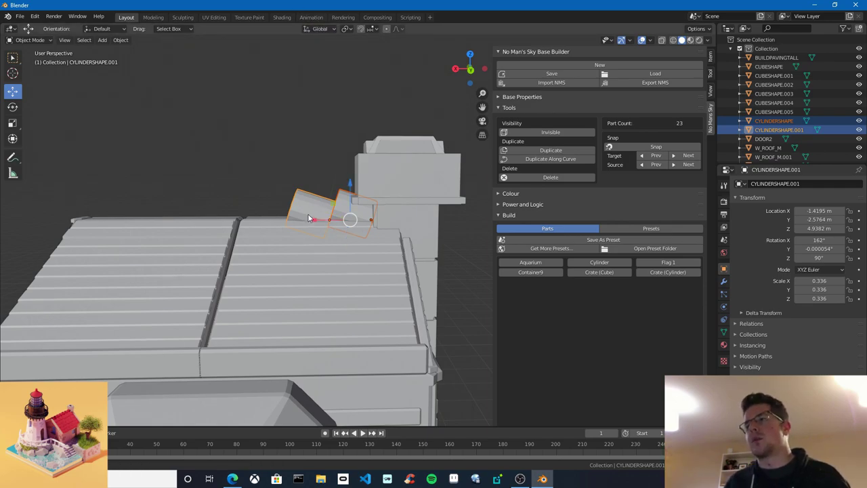
Try sliding both ridge cylinders along the global X axis
{"action": "middle_click_drag", "start_coordinate": [308, 218], "coordinate": [349, 227]}
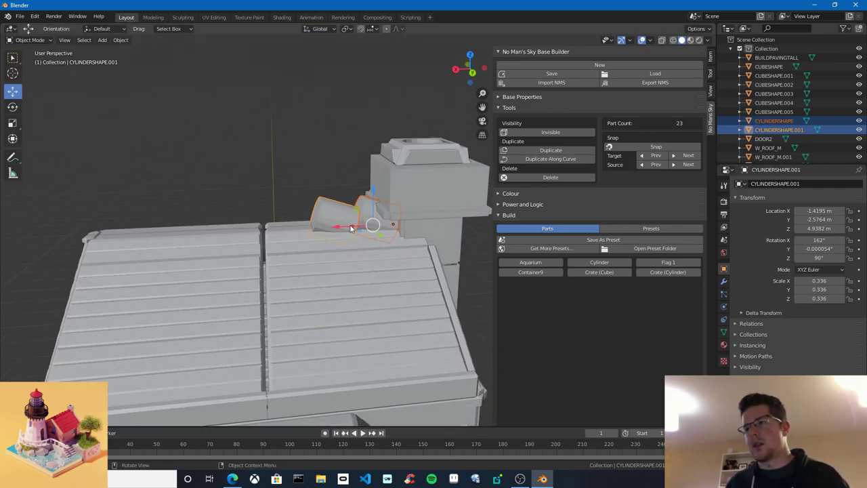
{"action": "left_click_drag", "start_coordinate": [350, 224], "coordinate": [300, 242]}
{"action": "middle_click_drag", "start_coordinate": [300, 242], "coordinate": [378, 231]}
{"action": "scroll", "coordinate": [315, 199], "scroll_direction": "up", "scroll_amount": 1}
Duplicate the two ridge cylinders and slide the copies along X to continue the row, the inner copy at about -0.69 m
{"action": "left_click", "coordinate": [326, 191]}
{"action": "left_click", "coordinate": [353, 202], "text": "shift"}
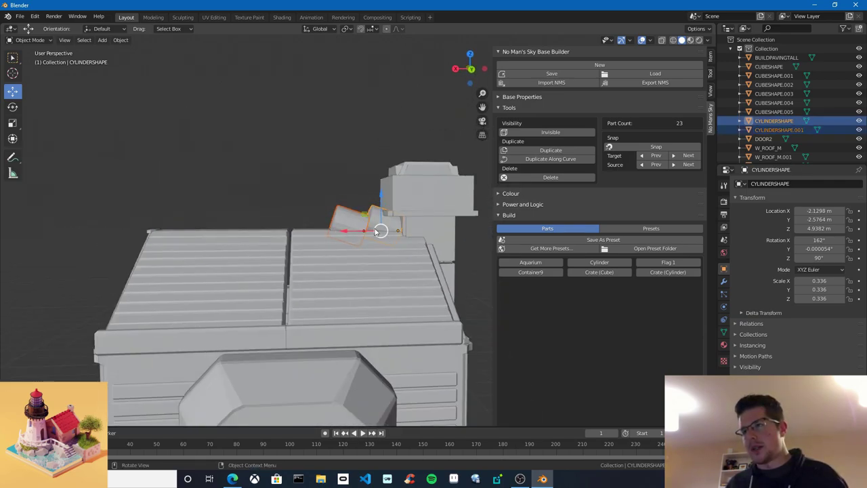
{"action": "scroll", "coordinate": [359, 273], "scroll_direction": "up", "scroll_amount": 2}
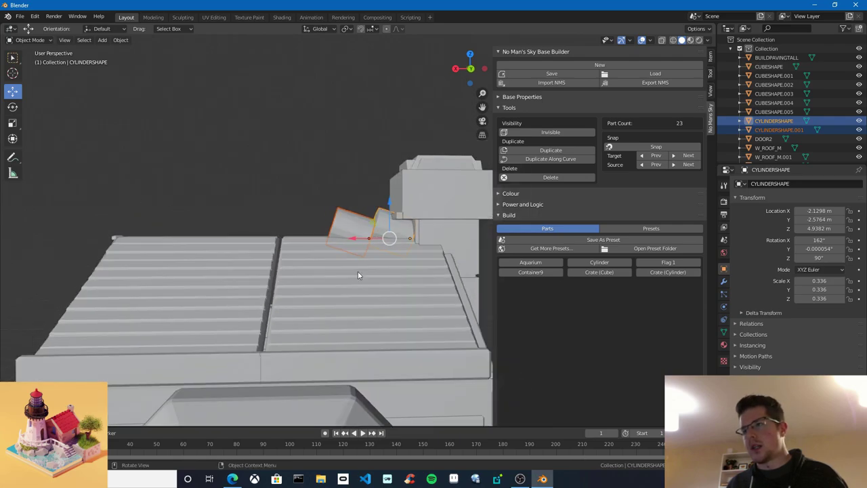
{"action": "middle_click_drag", "start_coordinate": [366, 267], "coordinate": [379, 246]}
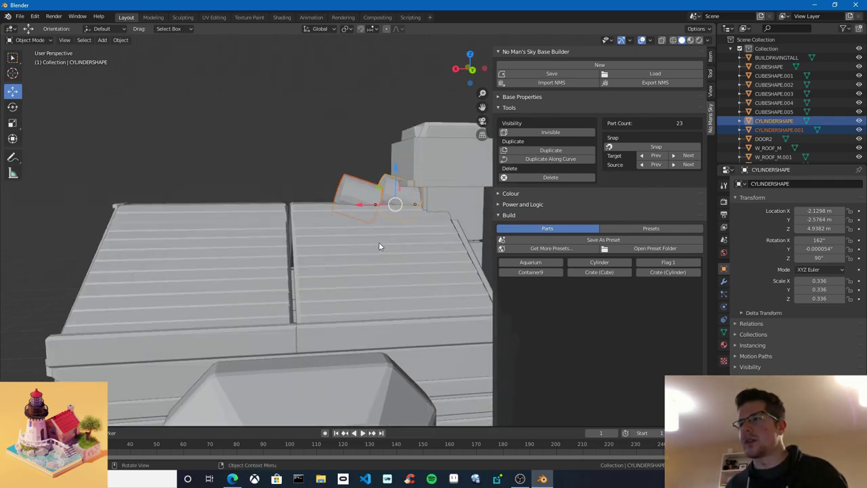
{"action": "key", "text": "shift+d"}
{"action": "right_click", "coordinate": [368, 208]}
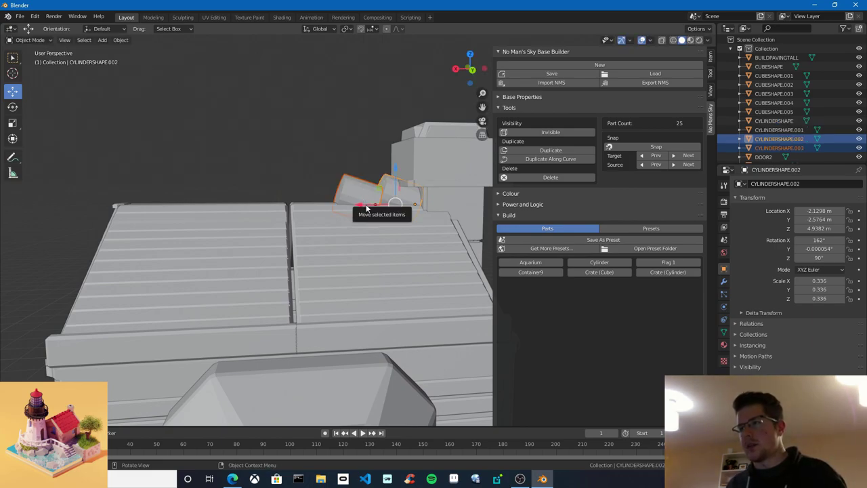
{"action": "left_click_drag", "start_coordinate": [366, 209], "coordinate": [286, 215]}
{"action": "middle_click_drag", "start_coordinate": [314, 245], "coordinate": [299, 252]}
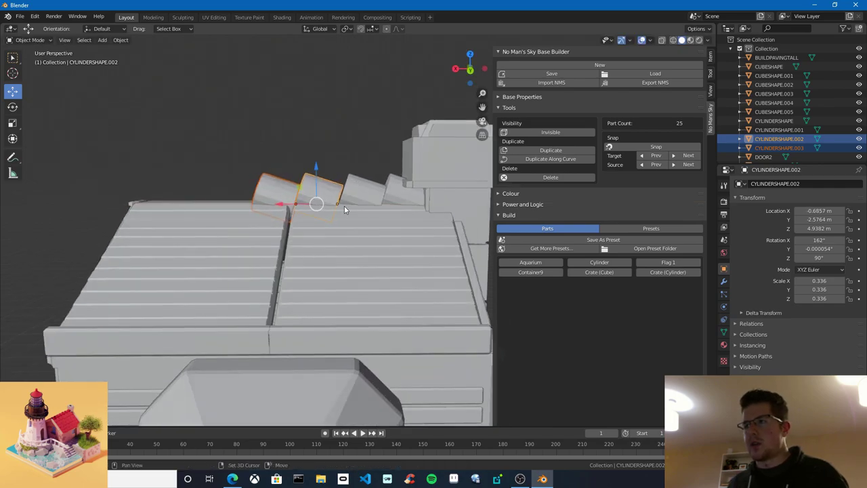
Try duplicating the ridge cylinder nearest the chimney and undo the copy
{"action": "left_click", "coordinate": [357, 186], "text": "shift"}
{"action": "left_click", "coordinate": [402, 193], "text": "shift"}
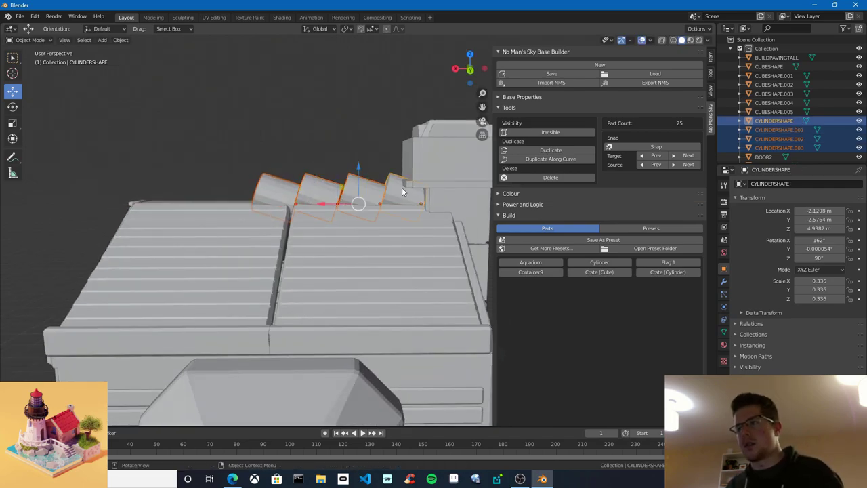
{"action": "middle_click_drag", "start_coordinate": [402, 189], "coordinate": [404, 191]}
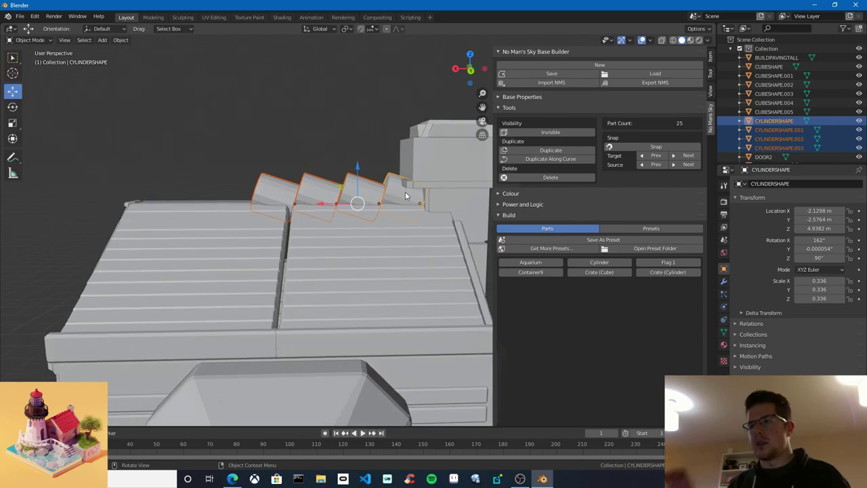
{"action": "scroll", "coordinate": [372, 219], "scroll_direction": "down", "scroll_amount": 2}
{"action": "scroll", "coordinate": [370, 218], "scroll_direction": "up", "scroll_amount": 2}
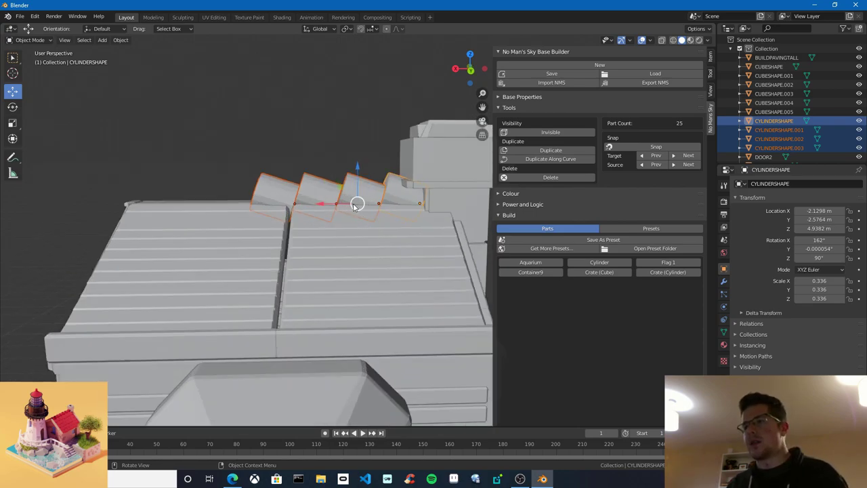
{"action": "left_click", "coordinate": [402, 193]}
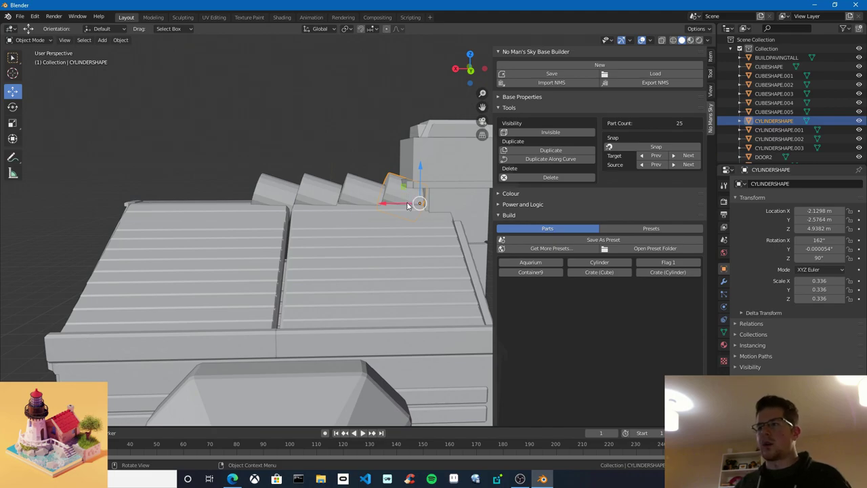
{"action": "key", "text": "shift+d"}
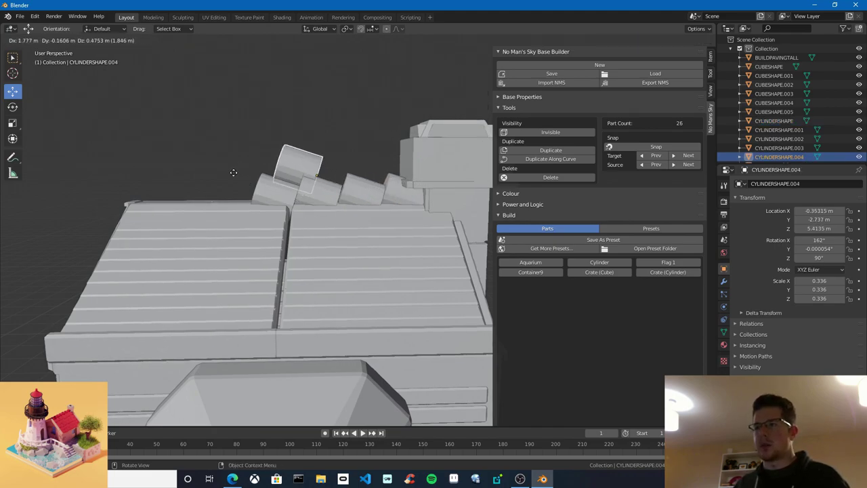
{"action": "left_click", "coordinate": [246, 152]}
{"action": "key", "text": "ctrl+z"}
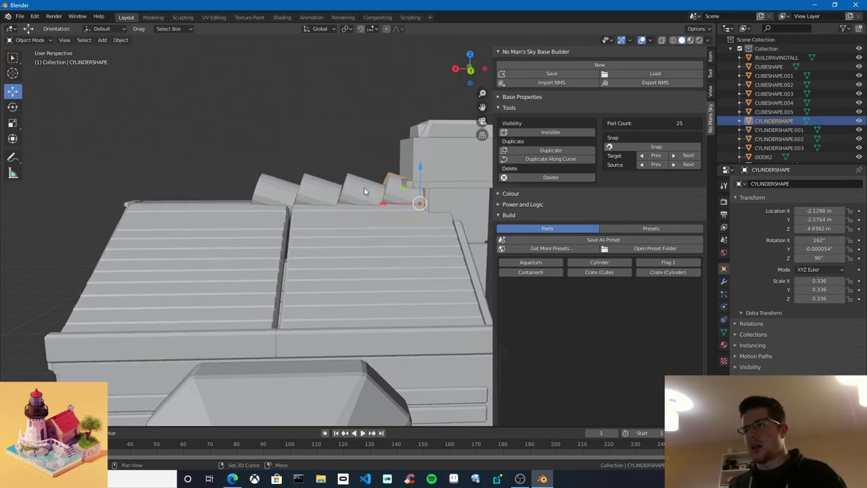
Duplicate all four ridge cylinders and slide the copies along X to extend the row, the outermost copy at about 2.90 m
{"action": "left_click", "coordinate": [364, 191], "text": "shift"}
{"action": "left_click", "coordinate": [324, 192], "text": "shift"}
{"action": "left_click", "coordinate": [286, 195], "text": "shift"}
{"action": "key", "text": "shift+d"}
{"action": "right_click", "coordinate": [349, 218]}
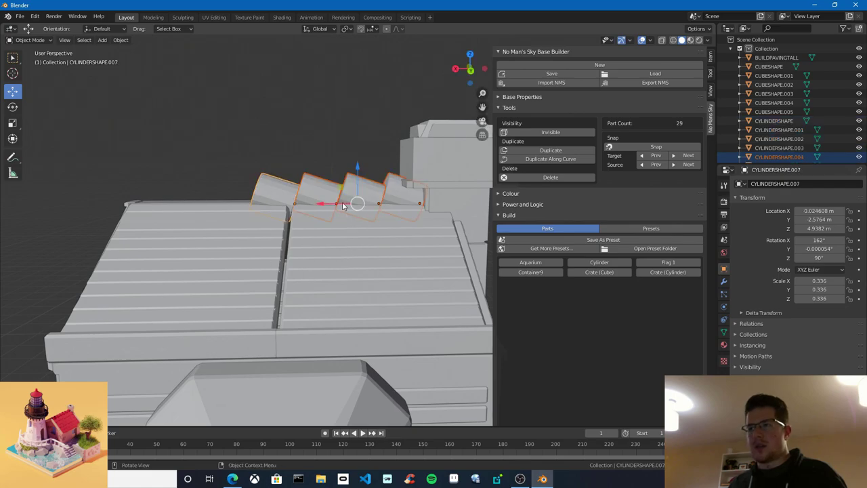
{"action": "left_click_drag", "start_coordinate": [342, 205], "coordinate": [172, 214]}
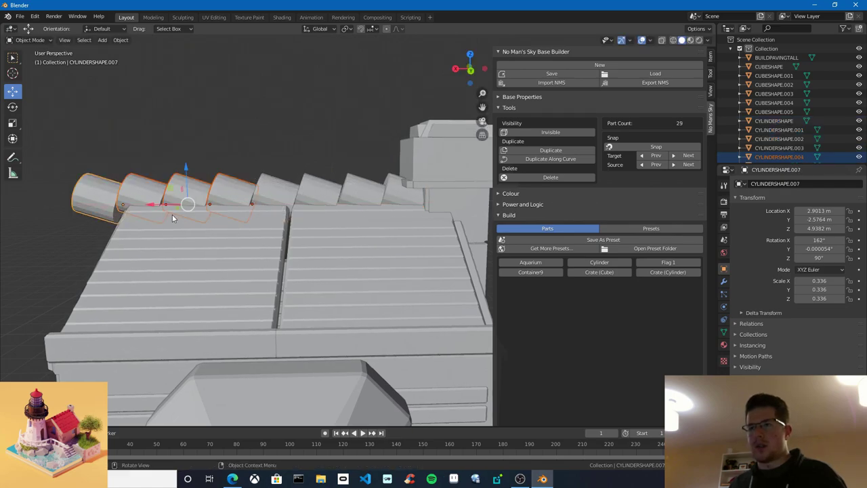
Delete the outermost ridge cylinder that overhangs the gable end of the roof
{"action": "middle_click_drag", "start_coordinate": [172, 214], "coordinate": [256, 221]}
{"action": "left_click", "coordinate": [121, 215]}
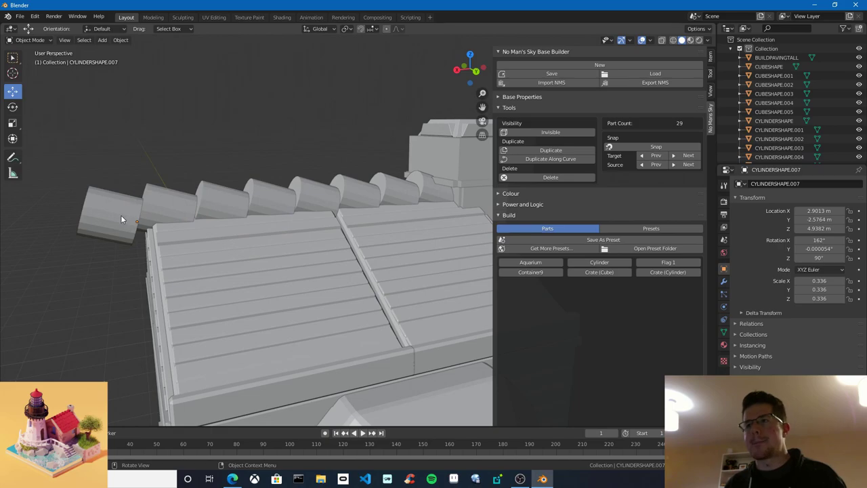
{"action": "middle_click_drag", "start_coordinate": [131, 250], "coordinate": [243, 252]}
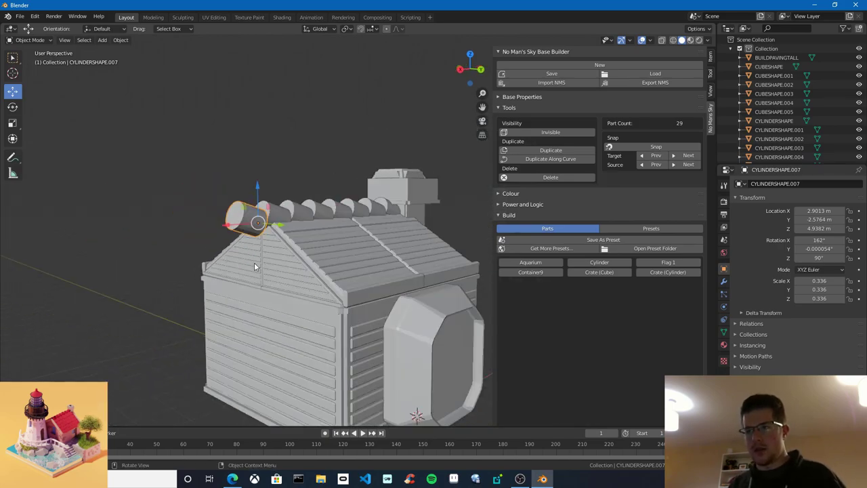
{"action": "key", "text": "Delete"}
{"action": "middle_click_drag", "start_coordinate": [375, 242], "coordinate": [399, 248]}
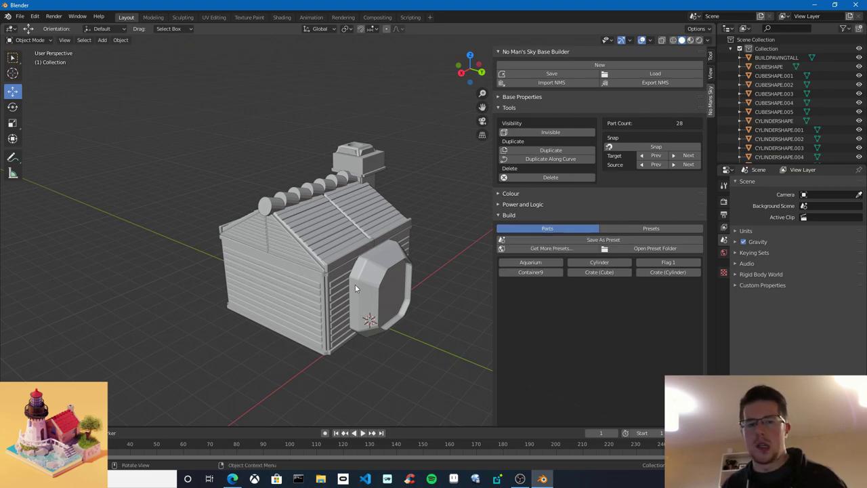
Select all the house walls and the diagonal gable wall pieces and apply the orange Concrete colour to them
{"action": "middle_click_drag", "start_coordinate": [252, 333], "coordinate": [268, 296]}
{"action": "left_click", "coordinate": [316, 285]}
{"action": "middle_click_drag", "start_coordinate": [385, 339], "coordinate": [378, 279]}
{"action": "left_click", "coordinate": [412, 252]}
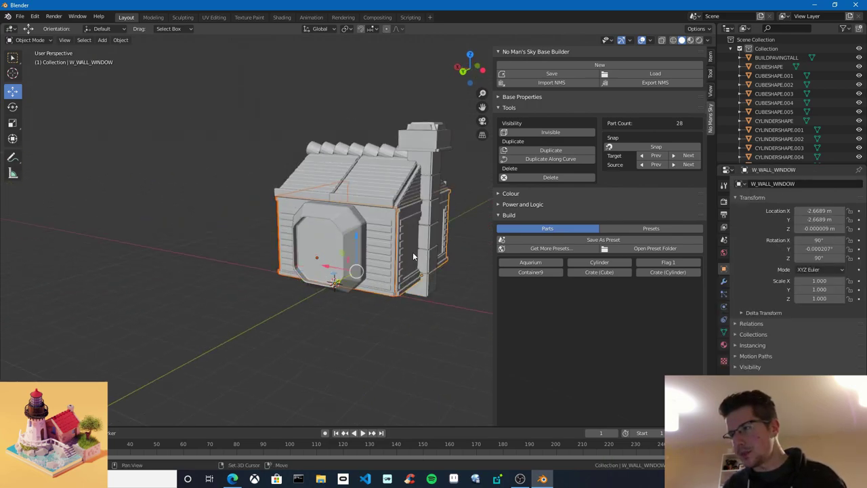
{"action": "middle_click_drag", "start_coordinate": [412, 252], "coordinate": [296, 299]}
{"action": "left_click", "coordinate": [306, 271], "text": "shift"}
{"action": "mouse_move", "coordinate": [359, 288]}
{"action": "middle_mouse_down"}
{"action": "mouse_move", "coordinate": [324, 287]}
{"action": "mouse_move", "coordinate": [239, 313]}
{"action": "mouse_move", "coordinate": [351, 259]}
{"action": "mouse_move", "coordinate": [390, 262]}
{"action": "mouse_move", "coordinate": [482, 296]}
{"action": "mouse_move", "coordinate": [346, 290]}
{"action": "middle_mouse_up"}
{"action": "left_click", "coordinate": [432, 270], "text": "shift"}
{"action": "left_click", "coordinate": [433, 267], "text": "shift"}
{"action": "left_click", "coordinate": [191, 280], "text": "shift"}
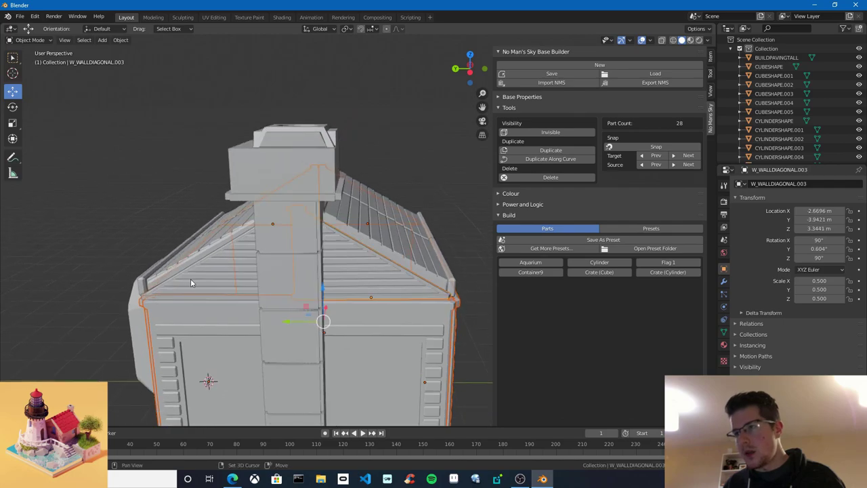
{"action": "left_click", "coordinate": [366, 285], "text": "shift"}
{"action": "middle_click_drag", "start_coordinate": [410, 323], "coordinate": [397, 251]}
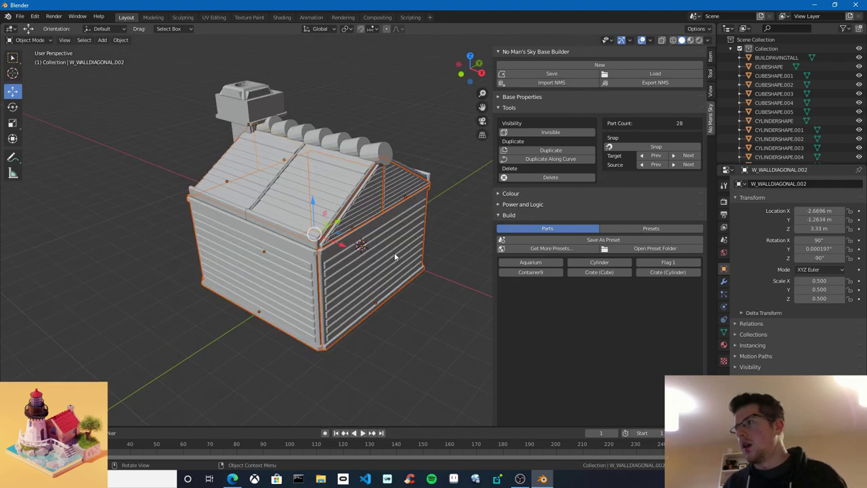
{"action": "left_click", "coordinate": [527, 194]}
{"action": "middle_click_drag", "start_coordinate": [352, 176], "coordinate": [599, 290], "text": "shift"}
{"action": "left_click", "coordinate": [527, 207]}
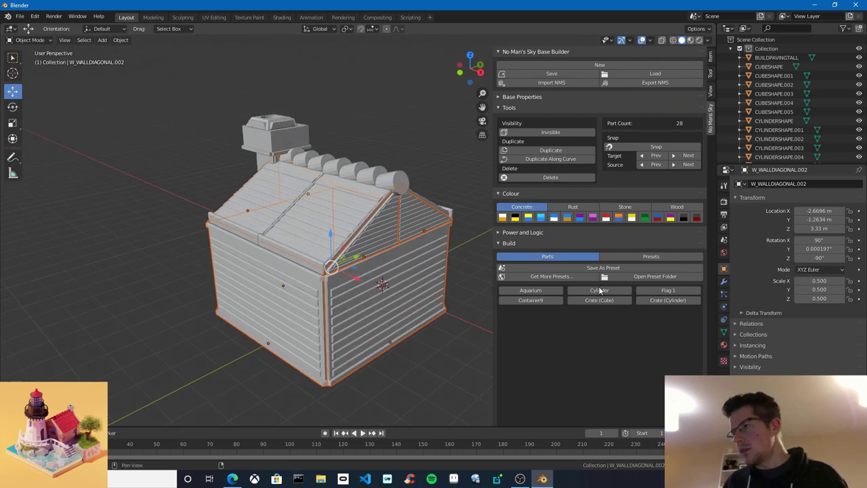
{"action": "left_click", "coordinate": [619, 218]}
{"action": "mouse_move", "coordinate": [435, 319]}
{"action": "middle_mouse_down"}
{"action": "mouse_move", "coordinate": [327, 285]}
{"action": "mouse_move", "coordinate": [458, 294]}
{"action": "mouse_move", "coordinate": [440, 305]}
{"action": "middle_mouse_up"}
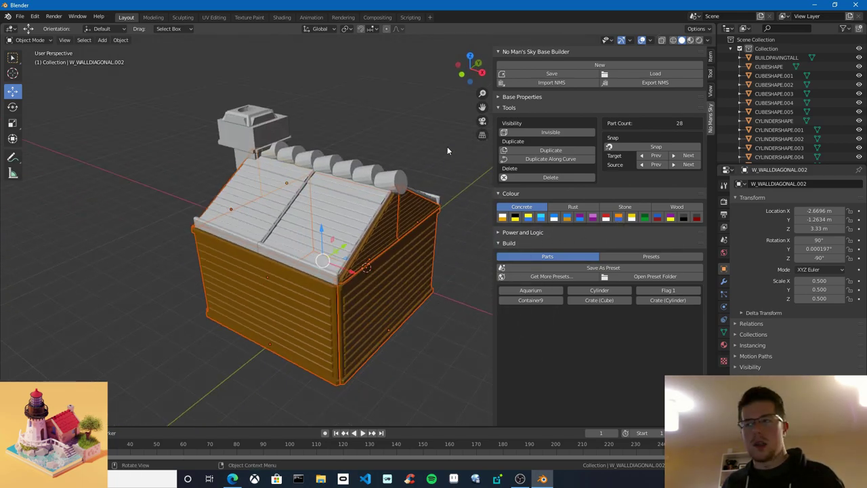
Select the four roof panels together with the three ridge cylinders at the gable end away from the chimney
{"action": "left_click", "coordinate": [339, 216]}
{"action": "left_click", "coordinate": [252, 206], "text": "shift"}
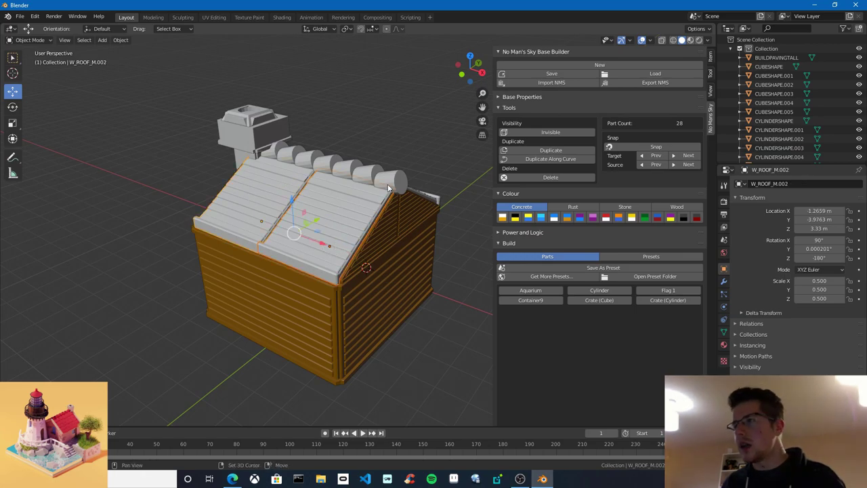
{"action": "middle_click_drag", "start_coordinate": [389, 188], "coordinate": [329, 239]}
{"action": "left_click", "coordinate": [392, 252], "text": "shift"}
{"action": "left_click", "coordinate": [396, 223], "text": "shift"}
{"action": "left_click", "coordinate": [314, 240], "text": "shift"}
{"action": "scroll", "coordinate": [329, 240], "scroll_direction": "up", "scroll_amount": 2}
{"action": "left_click", "coordinate": [310, 208], "text": "shift"}
{"action": "left_click", "coordinate": [332, 197], "text": "shift"}
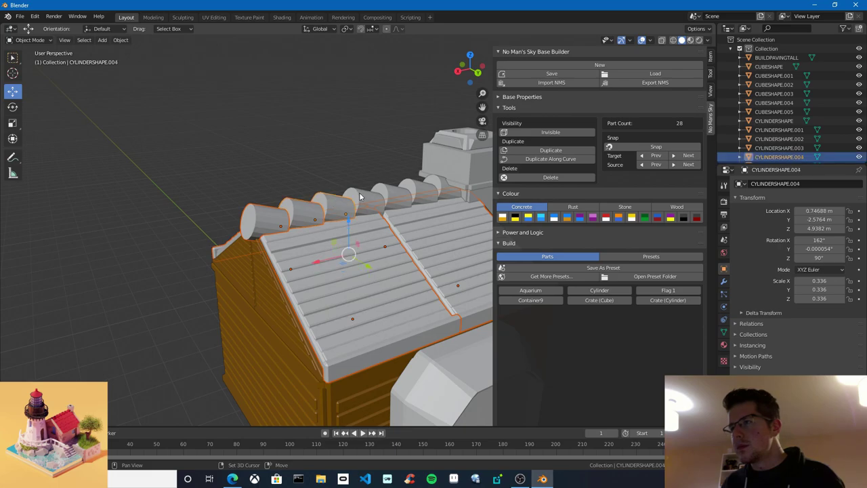
Add the remaining roof-ridge cylinders to the roof selection and give all selected roof parts the red concrete colour
{"action": "left_click", "coordinate": [363, 193], "text": "shift"}
{"action": "left_click", "coordinate": [390, 190], "text": "shift"}
{"action": "left_click", "coordinate": [416, 188], "text": "shift"}
{"action": "left_click", "coordinate": [442, 185], "text": "shift"}
{"action": "middle_click_drag", "start_coordinate": [443, 185], "coordinate": [474, 224]}
{"action": "scroll", "coordinate": [405, 233], "scroll_direction": "down", "scroll_amount": 3}
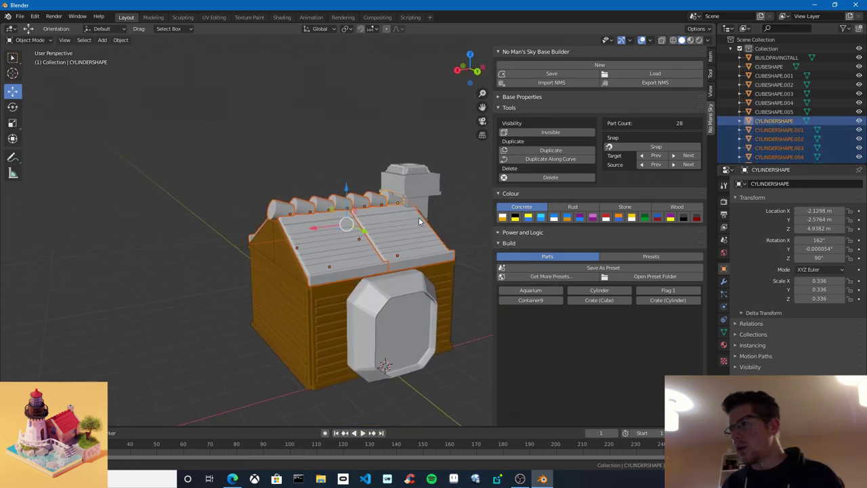
{"action": "left_click", "coordinate": [608, 219]}
{"action": "middle_click_drag", "start_coordinate": [406, 237], "coordinate": [358, 235]}
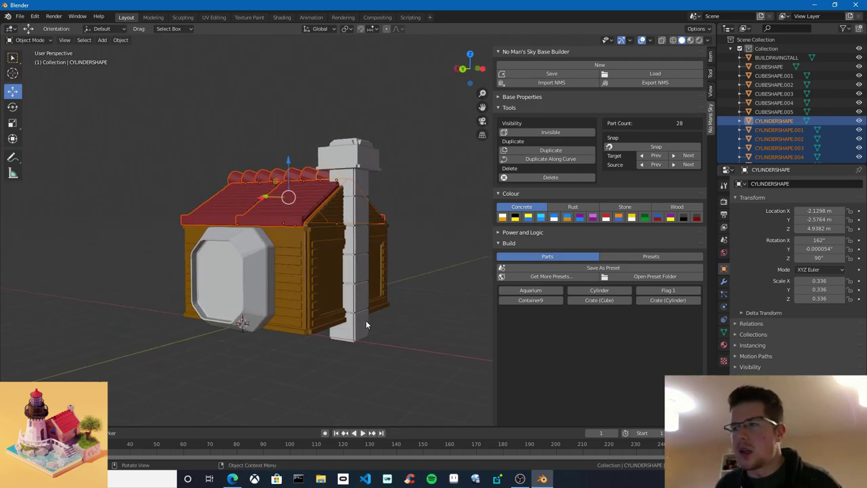
Select every chimney block, the wide chimney cap and the fan on top, and give them the orange concrete colour
{"action": "left_click", "coordinate": [358, 309]}
{"action": "left_click", "coordinate": [361, 296], "text": "shift"}
{"action": "left_click", "coordinate": [362, 268], "text": "shift"}
{"action": "left_click", "coordinate": [360, 242], "text": "shift"}
{"action": "left_click", "coordinate": [359, 214], "text": "shift"}
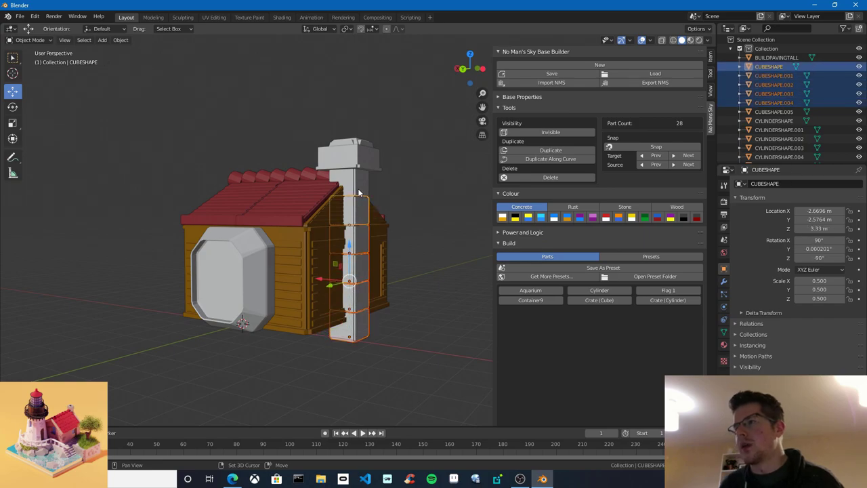
{"action": "left_click", "coordinate": [358, 188], "text": "shift"}
{"action": "left_click", "coordinate": [361, 161], "text": "shift"}
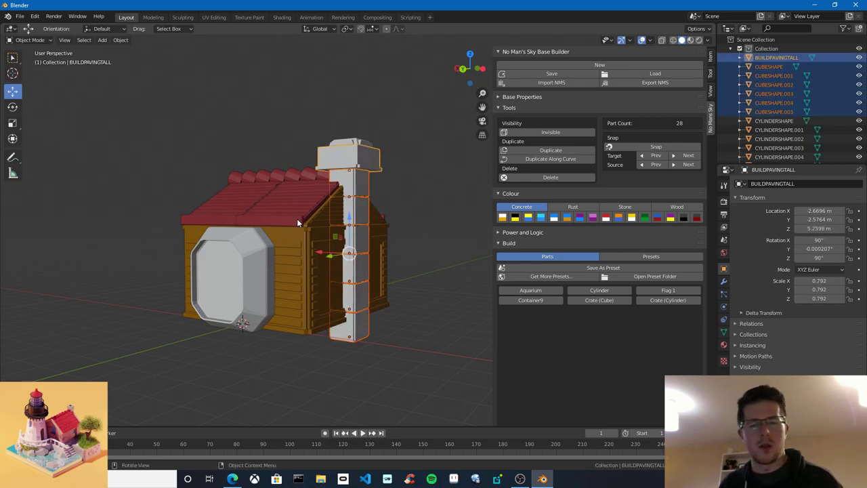
{"action": "middle_click_drag", "start_coordinate": [297, 218], "coordinate": [339, 247]}
{"action": "left_click", "coordinate": [360, 141], "text": "shift"}
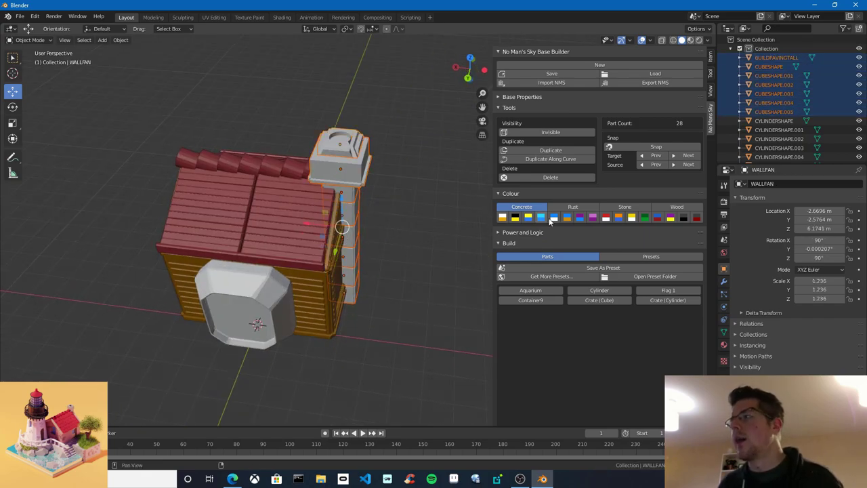
{"action": "left_click", "coordinate": [617, 219]}
{"action": "middle_click_drag", "start_coordinate": [434, 248], "coordinate": [257, 294]}
{"action": "middle_click_drag", "start_coordinate": [378, 370], "coordinate": [303, 338]}
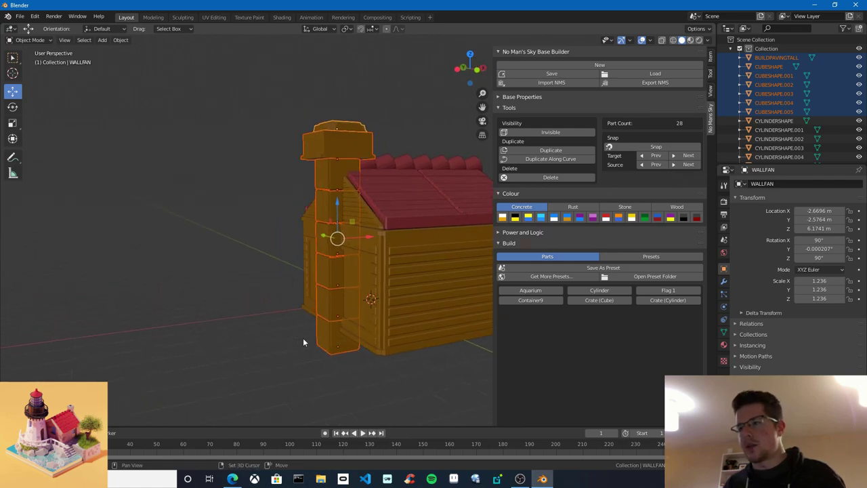
Select the lower chimney blocks one after another
{"action": "left_click", "coordinate": [304, 338]}
{"action": "left_click", "coordinate": [321, 334]}
{"action": "left_click", "coordinate": [328, 304], "text": "shift"}
{"action": "left_click", "coordinate": [326, 270], "text": "shift"}
{"action": "left_click", "coordinate": [325, 241], "text": "shift"}
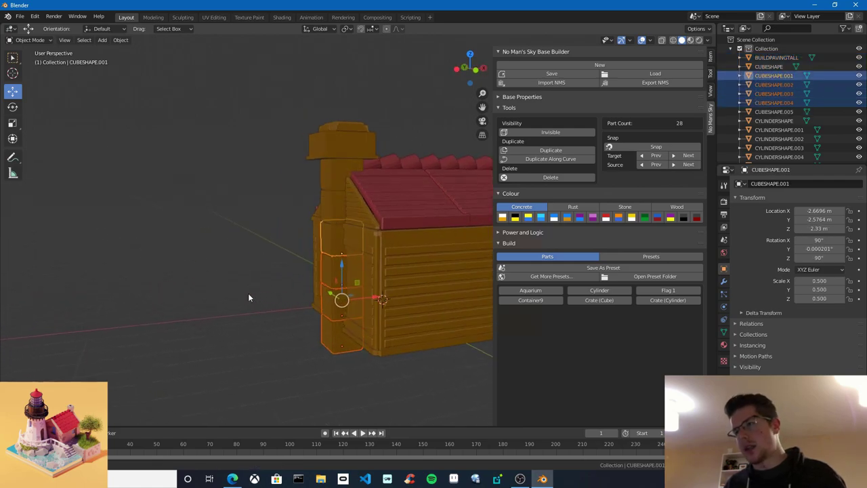
Box-select the chimney together with the adjoining end-wall and roof parts
{"action": "middle_click_drag", "start_coordinate": [248, 296], "coordinate": [172, 278]}
{"action": "left_click_drag", "start_coordinate": [222, 130], "coordinate": [373, 441]}
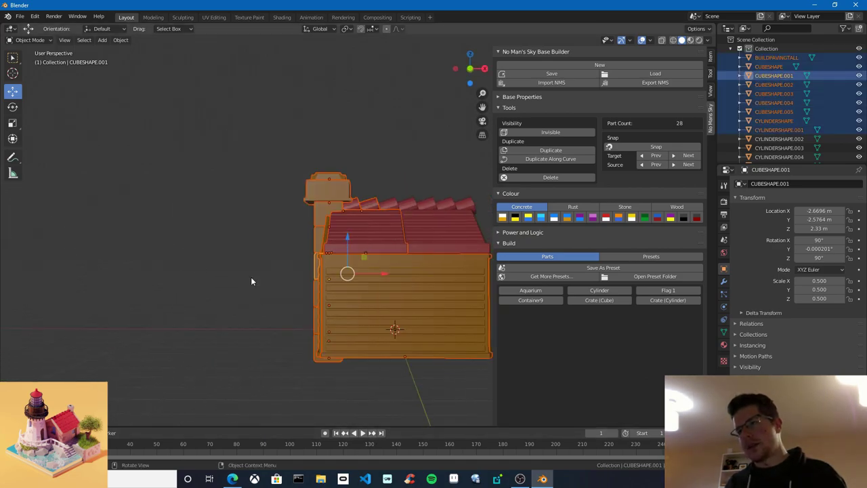
{"action": "middle_click_drag", "start_coordinate": [251, 277], "coordinate": [303, 294]}
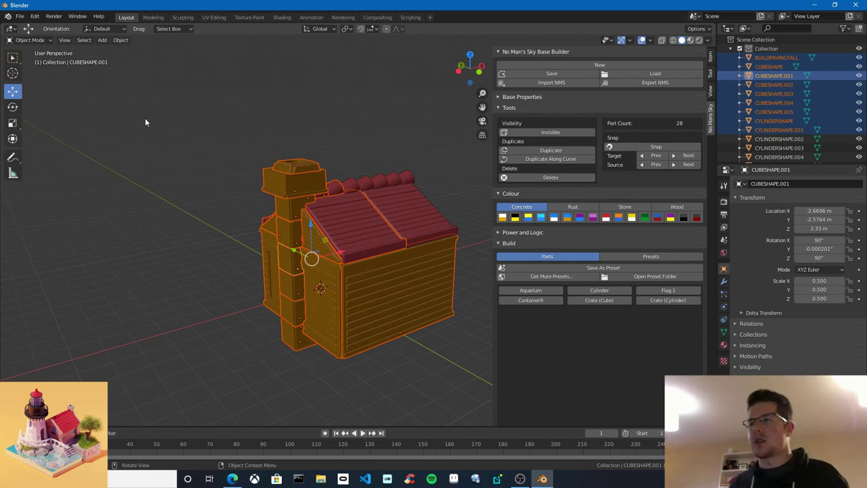
{"action": "left_click_drag", "start_coordinate": [144, 114], "coordinate": [324, 367]}
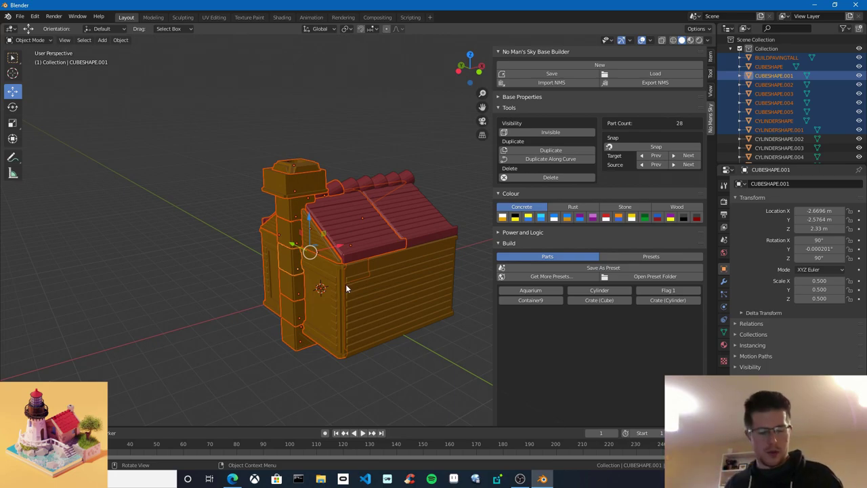
{"action": "scroll", "coordinate": [360, 272], "scroll_direction": "down", "scroll_amount": 3}
{"action": "middle_click_drag", "start_coordinate": [345, 284], "coordinate": [363, 264]}
{"action": "scroll", "coordinate": [355, 284], "scroll_direction": "up", "scroll_amount": 2}
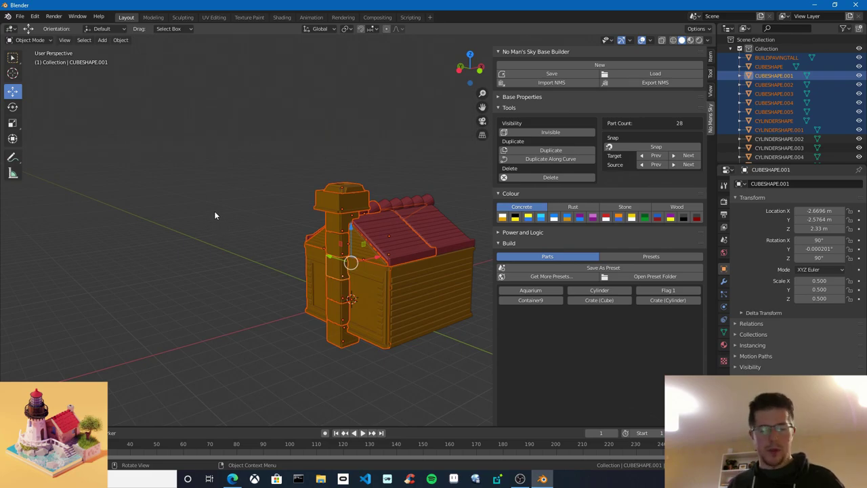
Redraw the box selection around the chimney side of the house from a higher rear view
{"action": "key", "text": "b"}
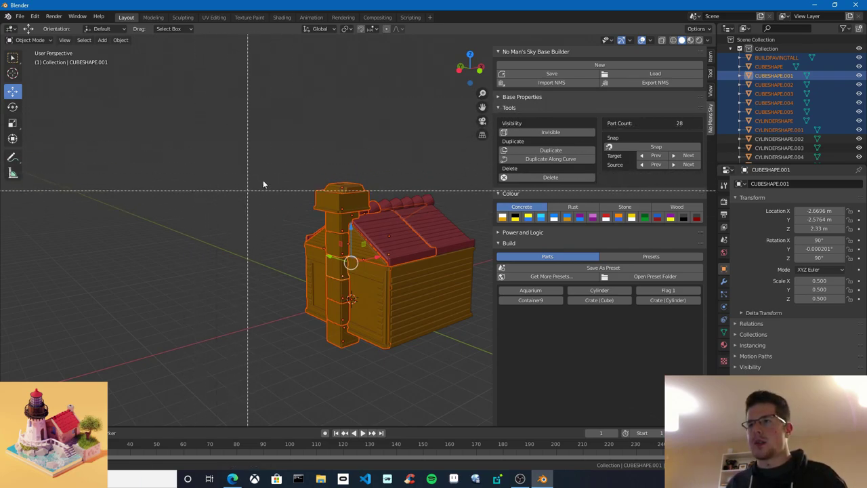
{"action": "left_click_drag", "start_coordinate": [273, 98], "coordinate": [102, 231]}
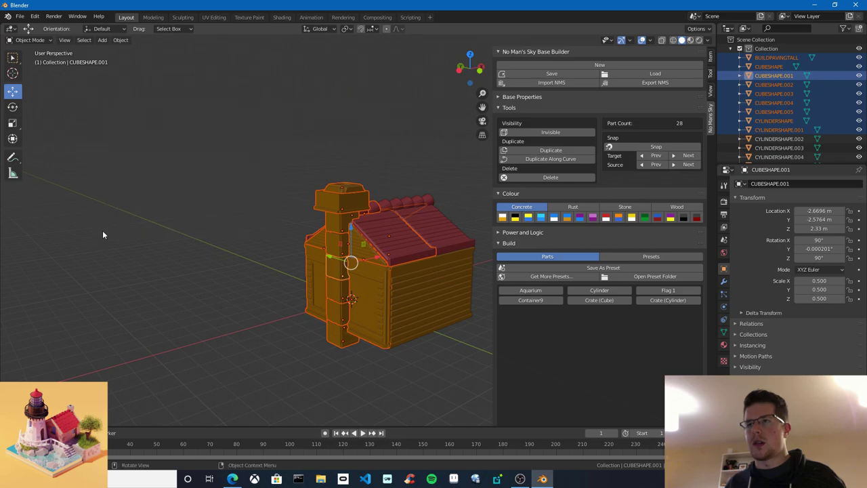
{"action": "middle_click_drag", "start_coordinate": [293, 249], "coordinate": [390, 256]}
{"action": "left_click_drag", "start_coordinate": [407, 90], "coordinate": [338, 223]}
{"action": "left_click_drag", "start_coordinate": [103, 106], "coordinate": [232, 332]}
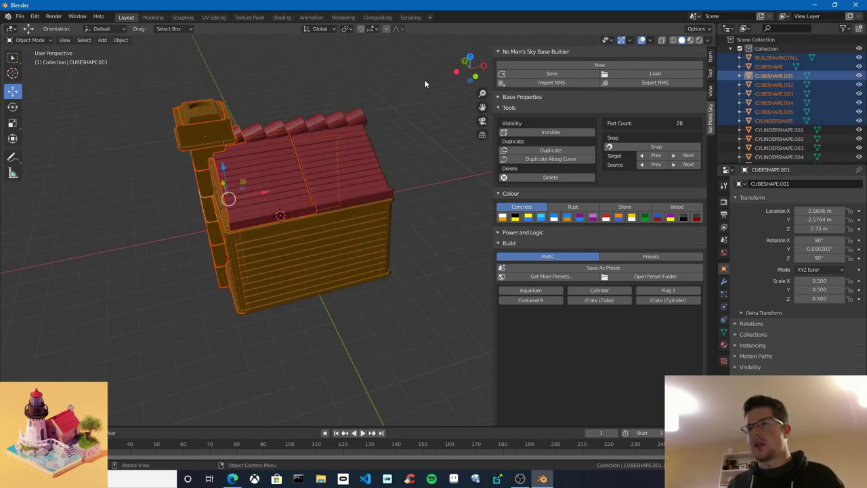
{"action": "left_click_drag", "start_coordinate": [127, 93], "coordinate": [211, 260]}
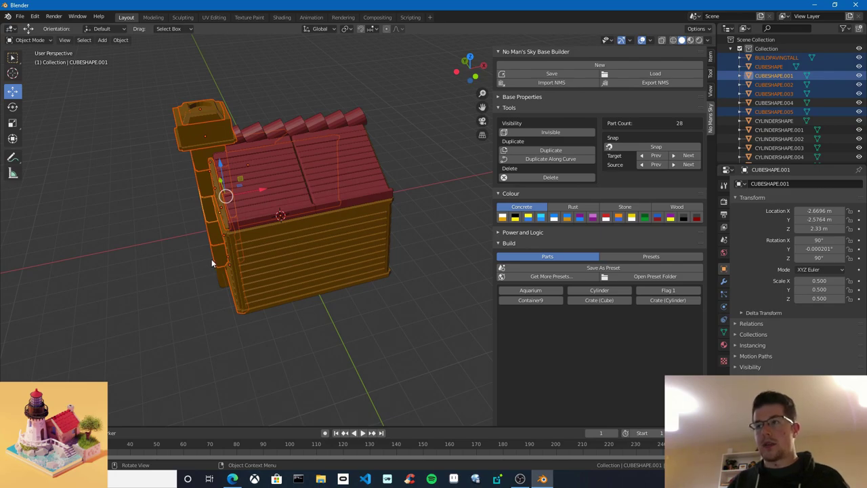
Extend the box selection over the rear wall, the roof panels and the ridge cylinders
{"action": "key", "text": "b"}
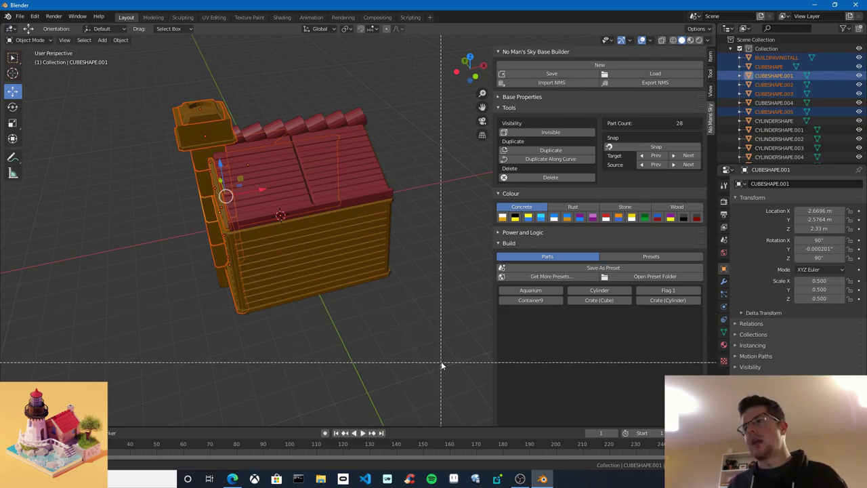
{"action": "left_click_drag", "start_coordinate": [441, 362], "coordinate": [344, 96]}
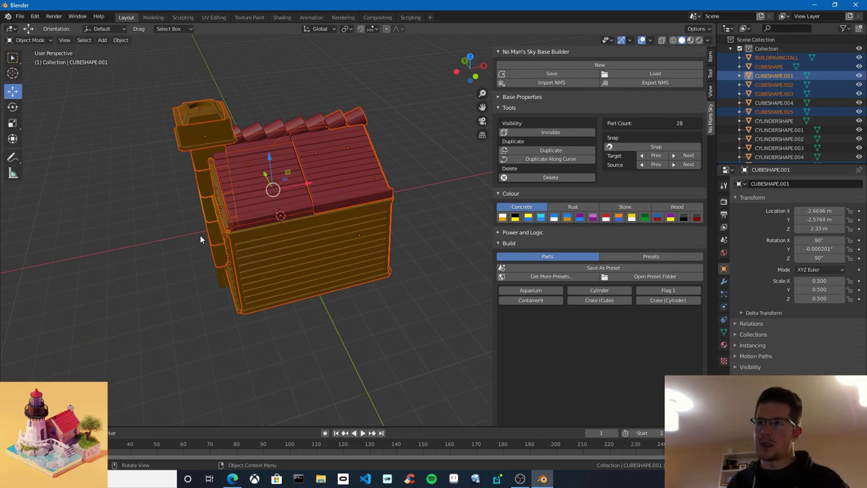
{"action": "left_click_drag", "start_coordinate": [358, 93], "coordinate": [229, 176], "text": "shift"}
{"action": "middle_click_drag", "start_coordinate": [382, 236], "coordinate": [345, 261]}
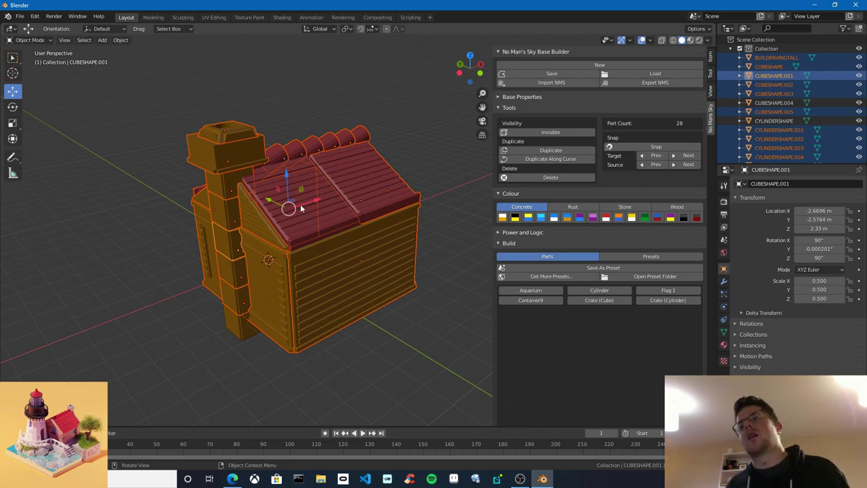
Replace the selection with a box selection around the chimney column and the end wall behind it
{"action": "middle_click_drag", "start_coordinate": [301, 209], "coordinate": [359, 222], "text": "shift"}
{"action": "scroll", "coordinate": [319, 230], "scroll_direction": "down", "scroll_amount": 1}
{"action": "left_click", "coordinate": [282, 244]}
{"action": "left_click_drag", "start_coordinate": [218, 110], "coordinate": [283, 351]}
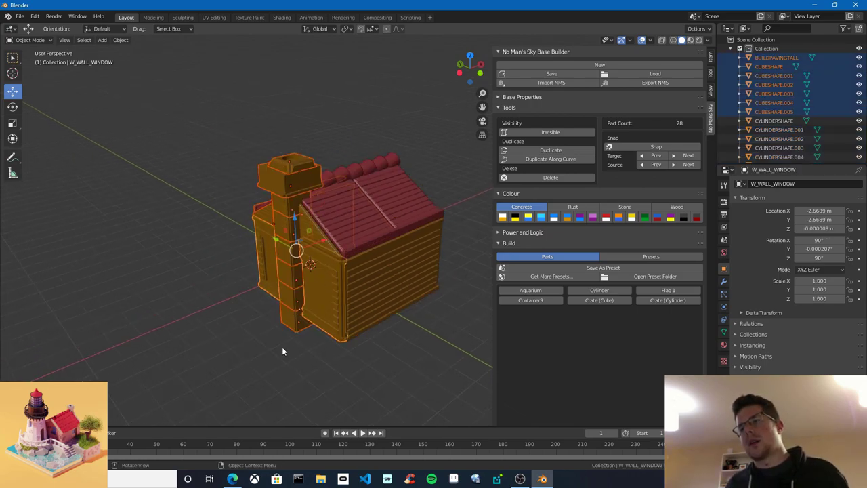
Box-select the rear wall and roof along with the chimney, and reduce the selection to the chimney side
{"action": "middle_click_drag", "start_coordinate": [328, 275], "coordinate": [371, 256]}
{"action": "left_click_drag", "start_coordinate": [459, 358], "coordinate": [329, 146], "text": "shift"}
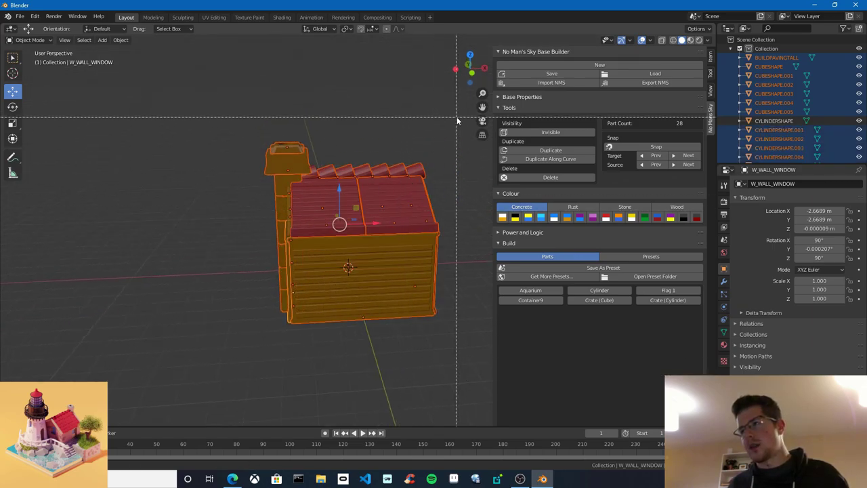
{"action": "left_click_drag", "start_coordinate": [457, 116], "coordinate": [321, 376]}
{"action": "middle_click_drag", "start_coordinate": [320, 376], "coordinate": [283, 269]}
{"action": "left_click_drag", "start_coordinate": [282, 269], "coordinate": [323, 383], "text": "shift"}
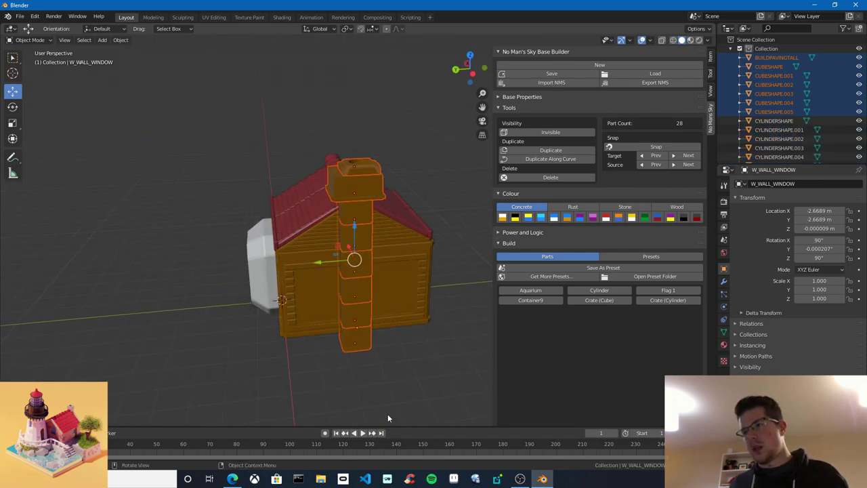
{"action": "middle_click_drag", "start_coordinate": [388, 414], "coordinate": [418, 383]}
{"action": "key", "text": "b"}
{"action": "left_click_drag", "start_coordinate": [418, 380], "coordinate": [375, 289], "text": "shift"}
{"action": "middle_click_drag", "start_coordinate": [427, 223], "coordinate": [384, 261]}
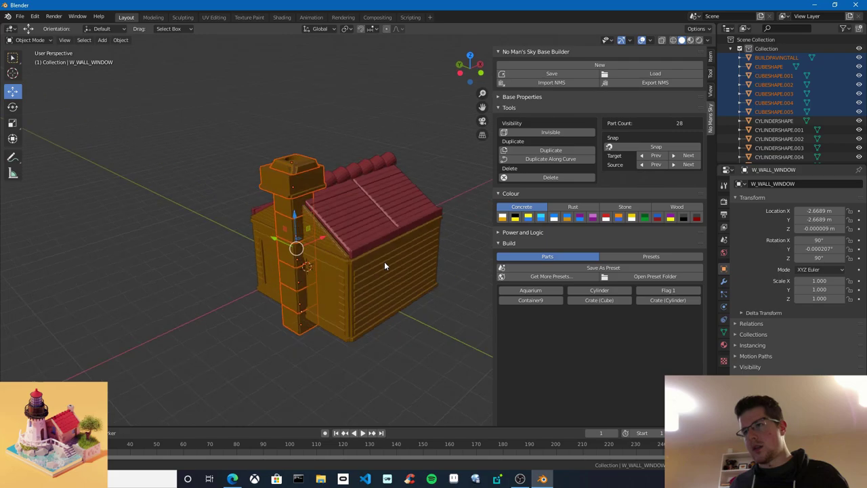
Deselect all parts of the house
{"action": "left_click_drag", "start_coordinate": [322, 237], "coordinate": [283, 265]}
{"action": "left_click", "coordinate": [274, 265]}
{"action": "middle_click_drag", "start_coordinate": [274, 265], "coordinate": [381, 249]}
{"action": "key", "text": "alt+a"}
{"action": "middle_click_drag", "start_coordinate": [298, 251], "coordinate": [342, 264]}
{"action": "scroll", "coordinate": [347, 263], "scroll_direction": "down", "scroll_amount": 3}
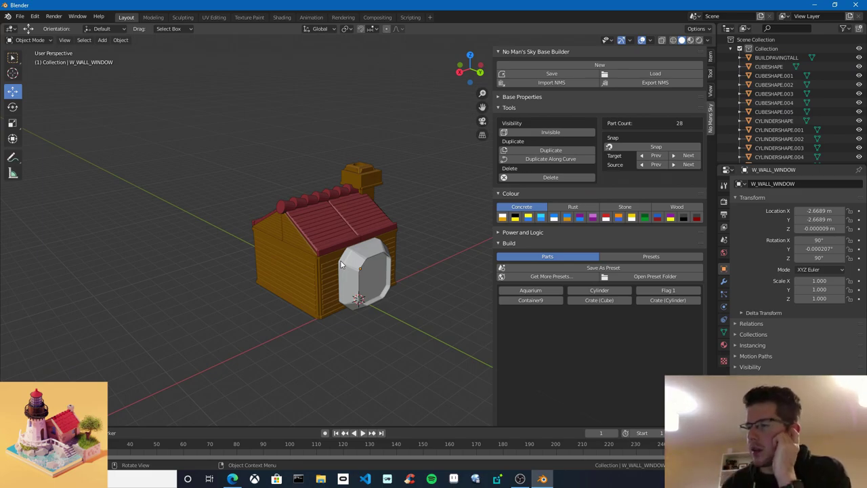
{"action": "scroll", "coordinate": [341, 264], "scroll_direction": "down", "scroll_amount": 2}
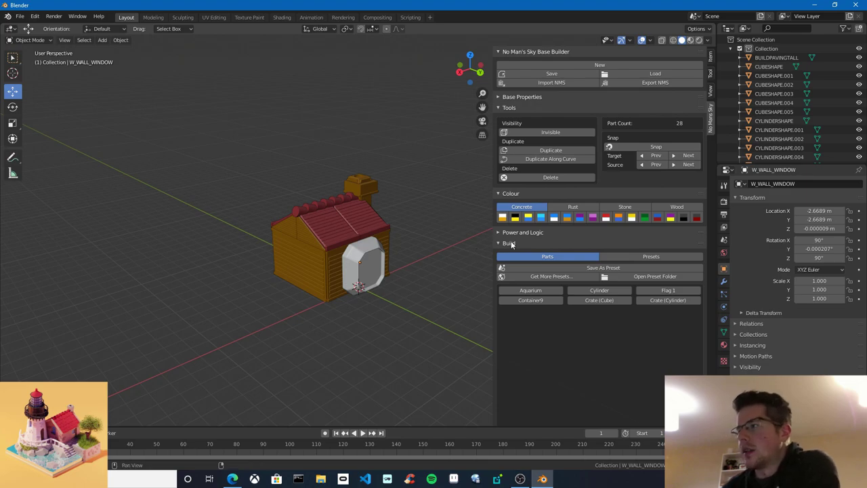
Show the list of base-building presets, collapse the Colour and Tools sections and narrow the sidebar slightly
{"action": "left_click", "coordinate": [617, 258]}
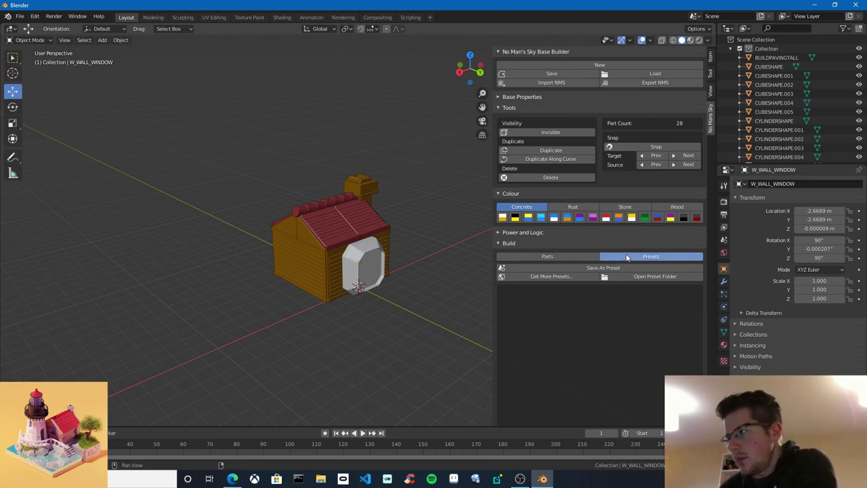
{"action": "middle_click_drag", "start_coordinate": [447, 230], "coordinate": [423, 234]}
{"action": "left_click", "coordinate": [510, 194]}
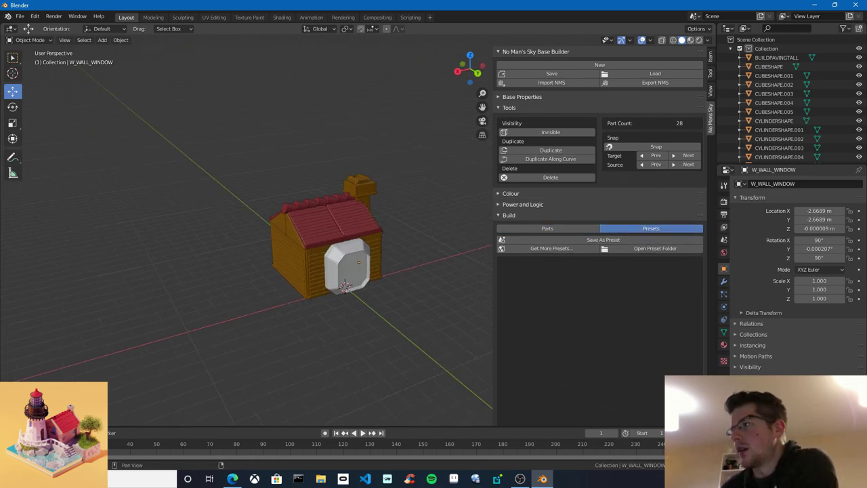
{"action": "left_click", "coordinate": [511, 108]}
{"action": "left_click", "coordinate": [667, 365]}
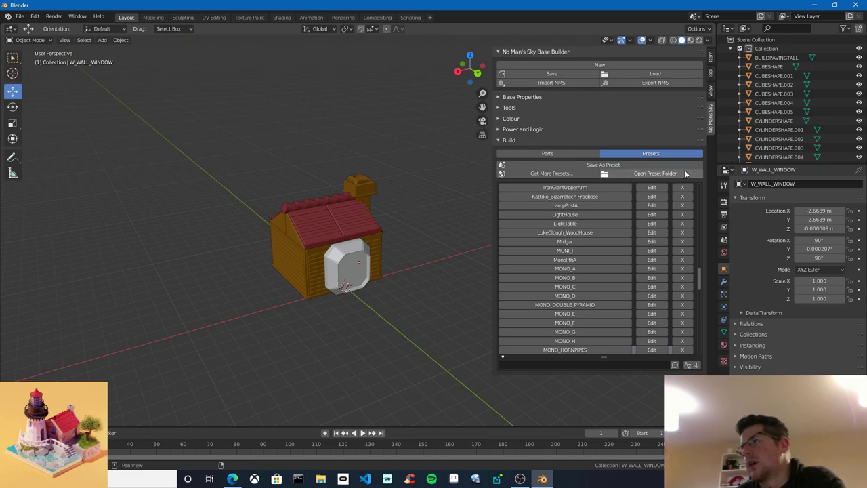
{"action": "left_click", "coordinate": [573, 154]}
{"action": "left_click", "coordinate": [621, 154]}
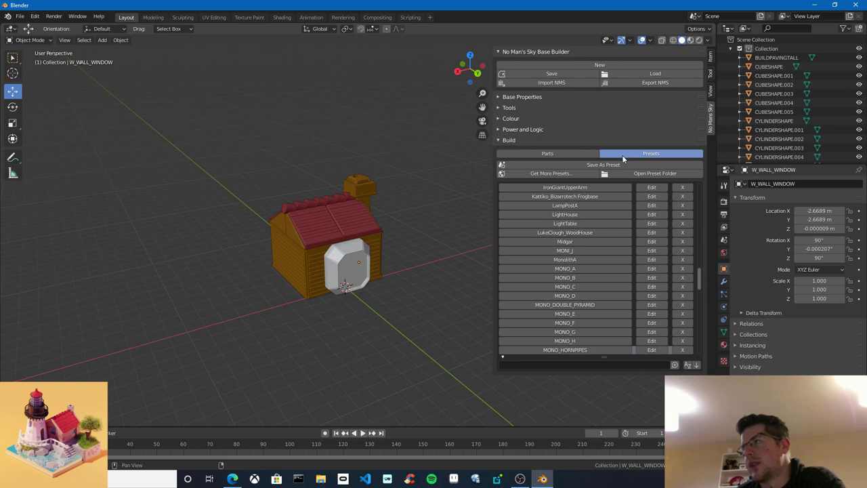
{"action": "mouse_move", "coordinate": [493, 184]}
{"action": "left_mouse_down"}
{"action": "mouse_move", "coordinate": [481, 184]}
{"action": "mouse_move", "coordinate": [506, 184]}
{"action": "left_mouse_up"}
{"action": "scroll", "coordinate": [395, 257], "scroll_direction": "down", "scroll_amount": 3}
{"action": "mouse_move", "coordinate": [403, 277]}
{"action": "middle_mouse_down"}
{"action": "mouse_move", "coordinate": [432, 271]}
{"action": "mouse_move", "coordinate": [390, 274]}
{"action": "middle_mouse_up"}
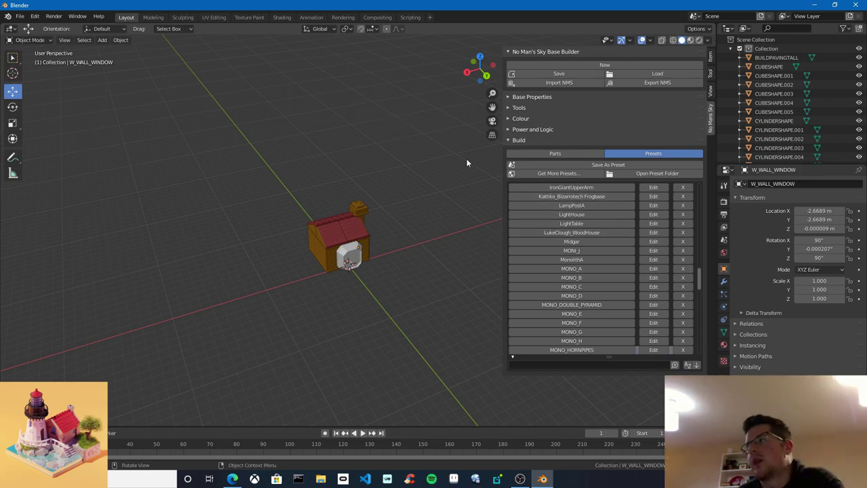
Save the house as a preset named Lighthouse_Hut
{"action": "left_click", "coordinate": [600, 166]}
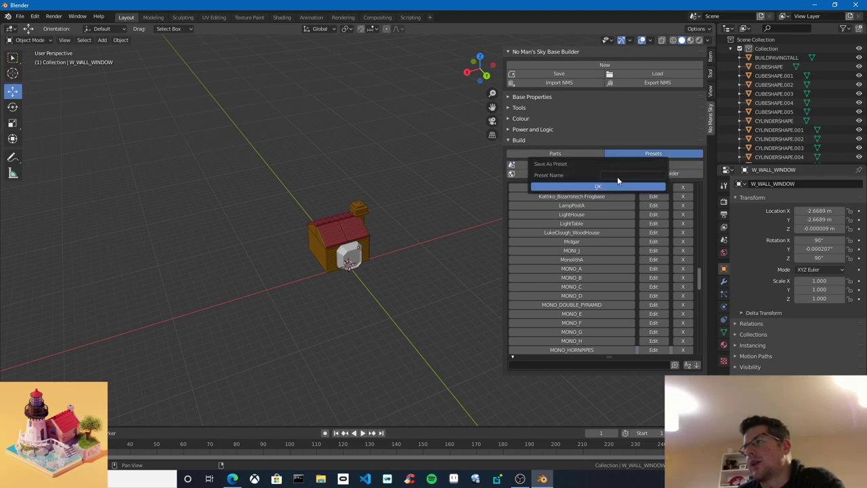
{"action": "left_click", "coordinate": [618, 176]}
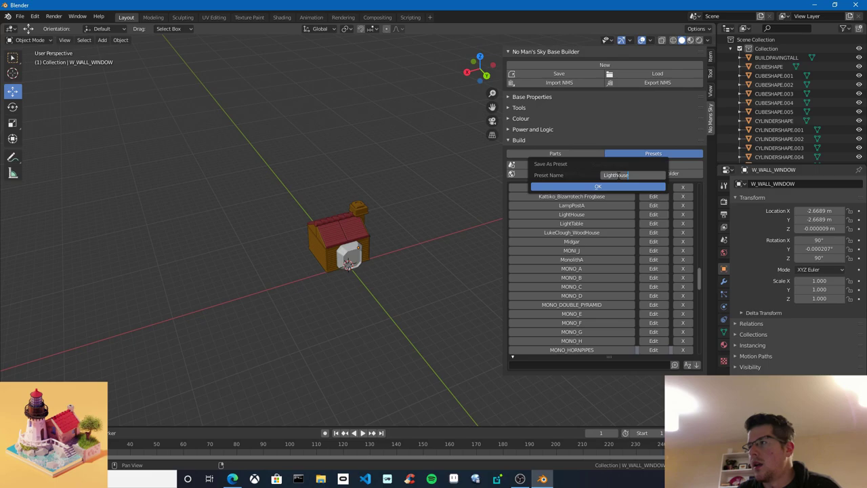
{"action": "key", "text": "Return"}
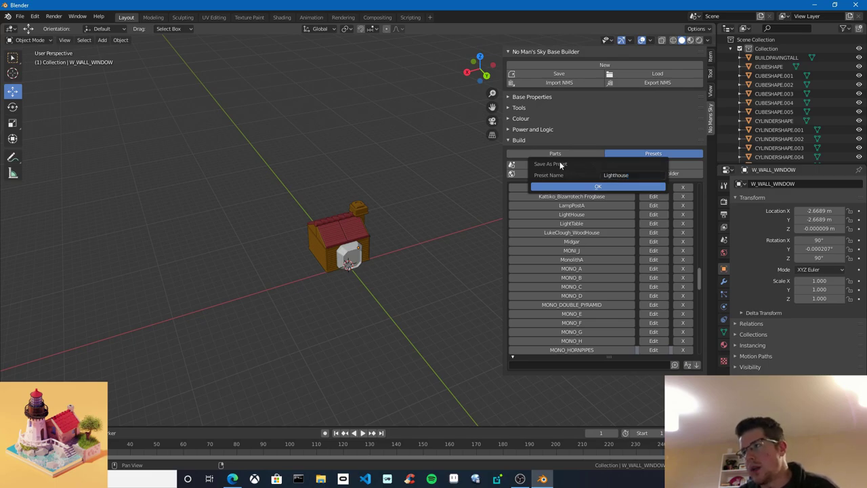
{"action": "left_click", "coordinate": [615, 173]}
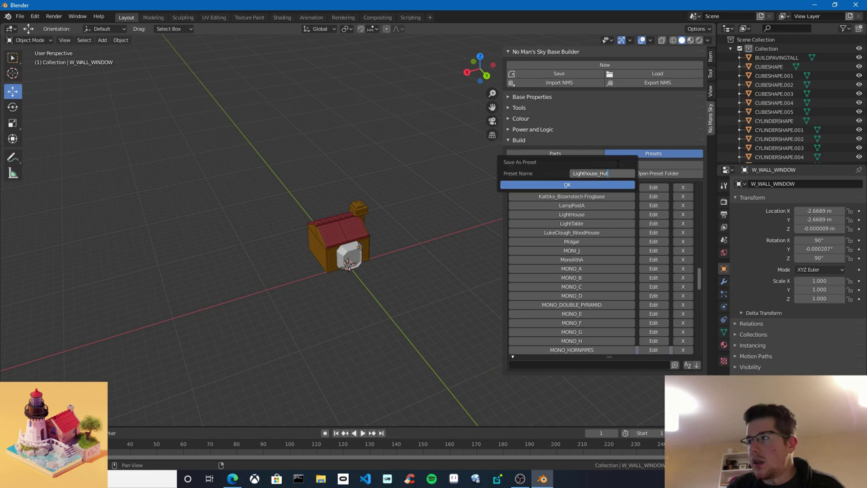
{"action": "left_click", "coordinate": [559, 186]}
Box-select all parts of the finished hut and clear the selection again
{"action": "middle_click_drag", "start_coordinate": [344, 247], "coordinate": [358, 276]}
{"action": "scroll", "coordinate": [357, 275], "scroll_direction": "up", "scroll_amount": 2}
{"action": "left_click_drag", "start_coordinate": [414, 143], "coordinate": [222, 306]}
{"action": "mouse_move", "coordinate": [348, 263]}
{"action": "middle_mouse_down"}
{"action": "mouse_move", "coordinate": [408, 232]}
{"action": "mouse_move", "coordinate": [376, 236]}
{"action": "mouse_move", "coordinate": [361, 258]}
{"action": "middle_mouse_up"}
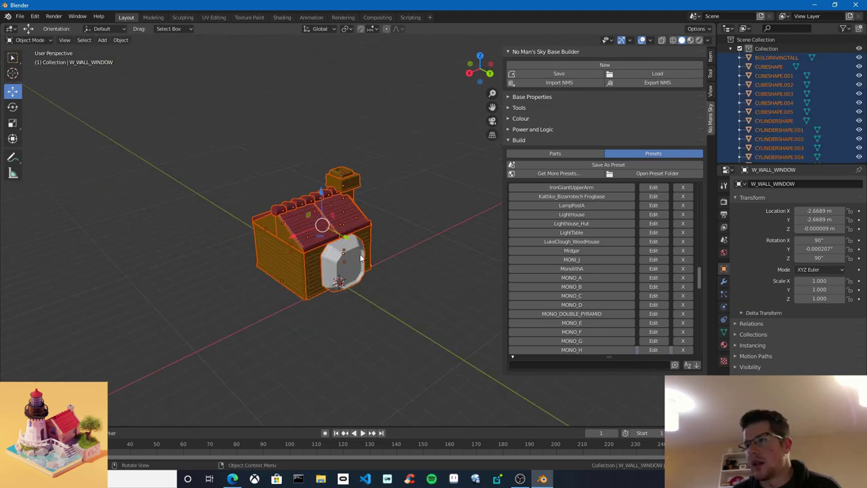
{"action": "left_click", "coordinate": [387, 224]}
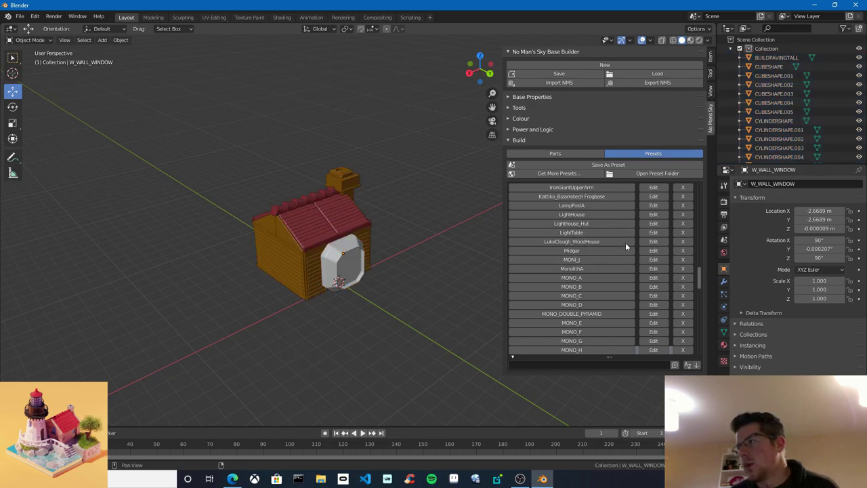
Insert a Lighthouse_Hut preset and move it about 8.8 m along negative Y, behind the original hut
{"action": "left_click", "coordinate": [581, 225]}
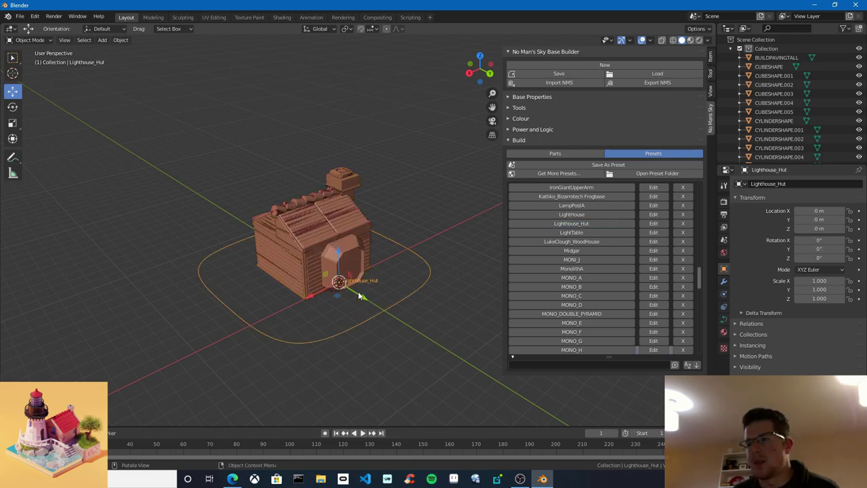
{"action": "left_click_drag", "start_coordinate": [367, 300], "coordinate": [288, 254]}
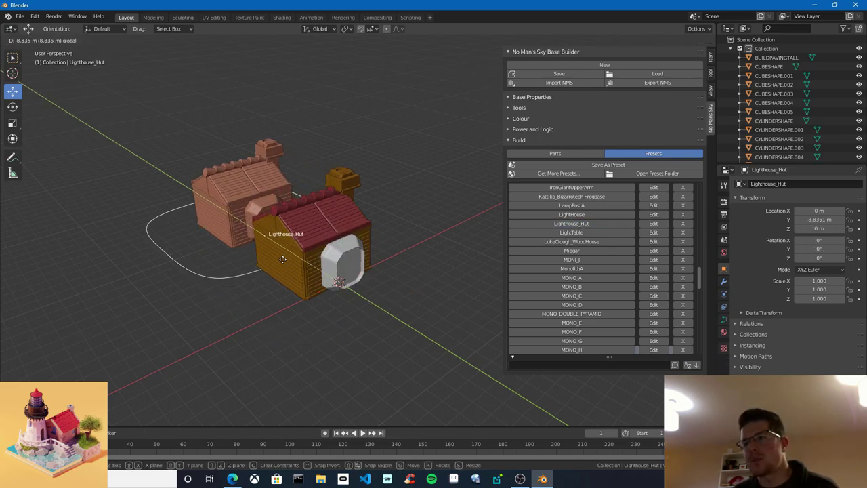
{"action": "middle_click_drag", "start_coordinate": [337, 266], "coordinate": [241, 292]}
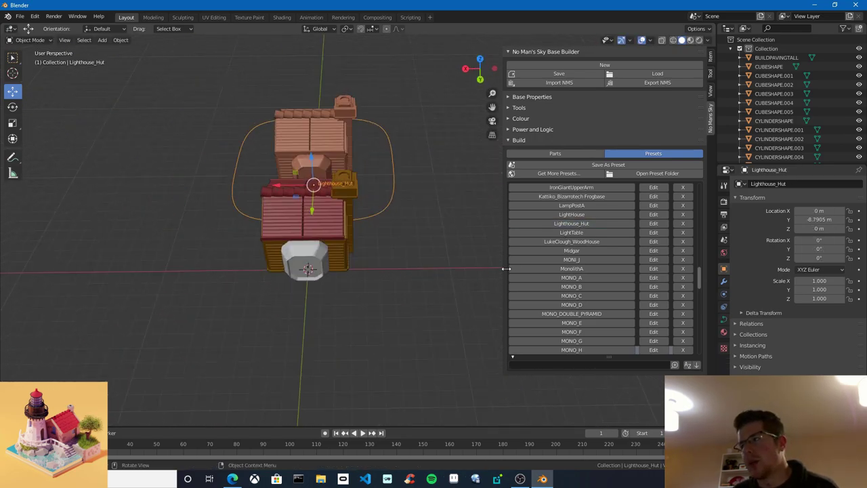
Insert two more Lighthouse_Hut presets at about X -8.4 m, one at Y -8.8 m and the other at Y 0.5 m
{"action": "left_click", "coordinate": [571, 223]}
{"action": "left_click_drag", "start_coordinate": [302, 191], "coordinate": [406, 189]}
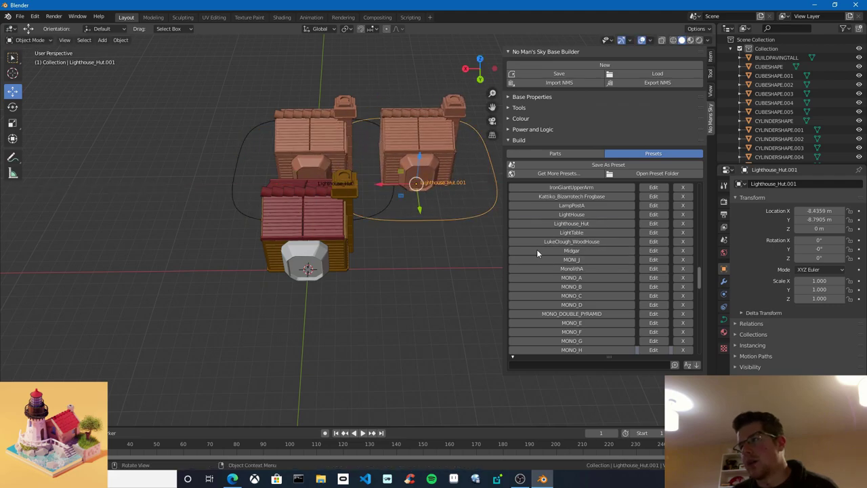
{"action": "left_click", "coordinate": [536, 224]}
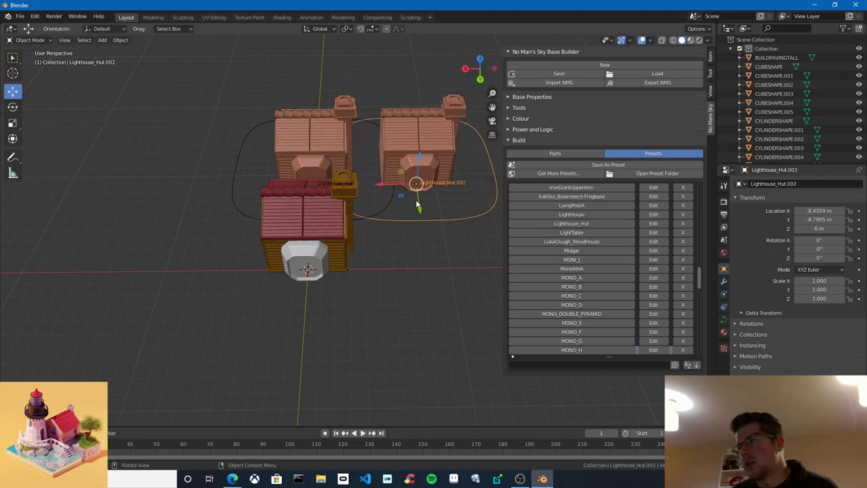
{"action": "left_click", "coordinate": [431, 292]}
{"action": "mouse_move", "coordinate": [431, 293]}
{"action": "middle_mouse_down"}
{"action": "mouse_move", "coordinate": [392, 259]}
{"action": "mouse_move", "coordinate": [326, 270]}
{"action": "mouse_move", "coordinate": [321, 254]}
{"action": "mouse_move", "coordinate": [434, 278]}
{"action": "middle_mouse_up"}
Rotate the newest Lighthouse_Hut copy to about -103° around Z and scale it up uniformly to about 1.79
{"action": "left_click", "coordinate": [12, 107]}
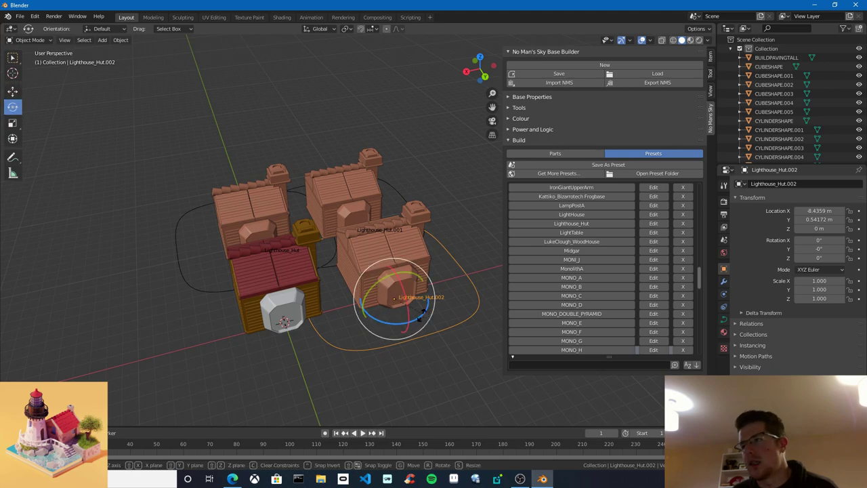
{"action": "left_click_drag", "start_coordinate": [418, 312], "coordinate": [349, 332]}
{"action": "left_click", "coordinate": [14, 124]}
{"action": "left_click_drag", "start_coordinate": [433, 296], "coordinate": [465, 288]}
{"action": "middle_click_drag", "start_coordinate": [360, 301], "coordinate": [297, 230]}
{"action": "middle_click_drag", "start_coordinate": [276, 161], "coordinate": [292, 204]}
Select the three Lighthouse_Hut preset copies and delete them with the base builder's Delete tool
{"action": "left_click", "coordinate": [12, 58]}
{"action": "left_click_drag", "start_coordinate": [449, 314], "coordinate": [427, 377]}
{"action": "left_click_drag", "start_coordinate": [234, 161], "coordinate": [153, 217], "text": "shift"}
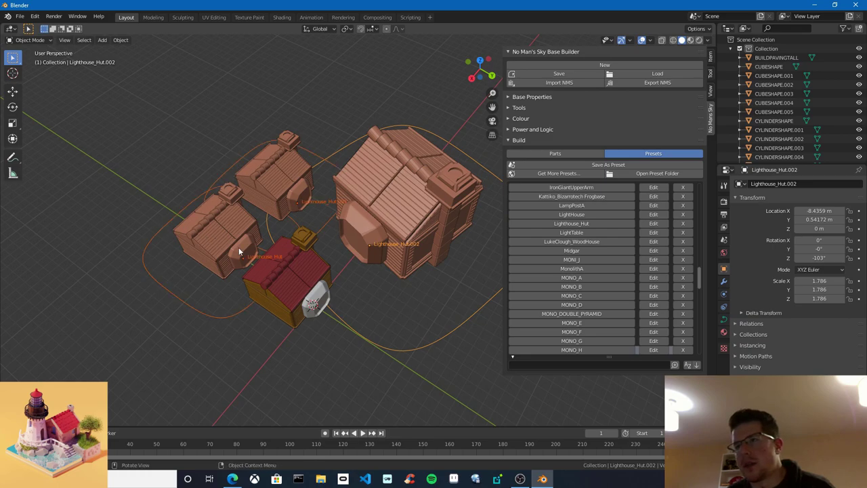
{"action": "middle_click_drag", "start_coordinate": [380, 271], "coordinate": [407, 230]}
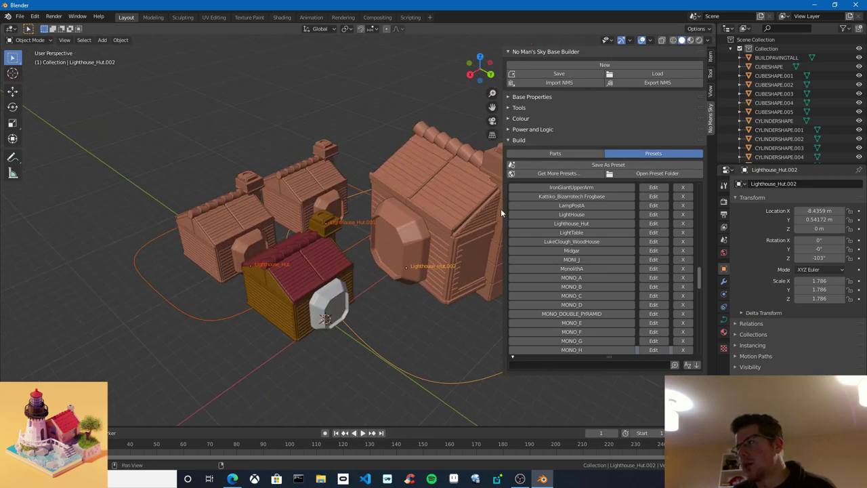
{"action": "left_click", "coordinate": [519, 107]}
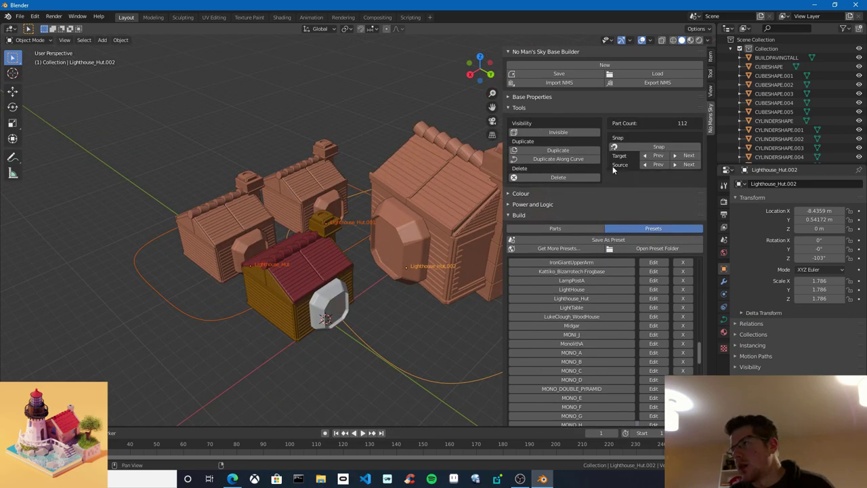
{"action": "left_click", "coordinate": [569, 177]}
Start a new empty base, clearing the original hut from the scene
{"action": "mouse_move", "coordinate": [410, 277]}
{"action": "middle_mouse_down"}
{"action": "mouse_move", "coordinate": [380, 252]}
{"action": "mouse_move", "coordinate": [405, 298]}
{"action": "mouse_move", "coordinate": [402, 283]}
{"action": "mouse_move", "coordinate": [417, 268]}
{"action": "middle_mouse_up"}
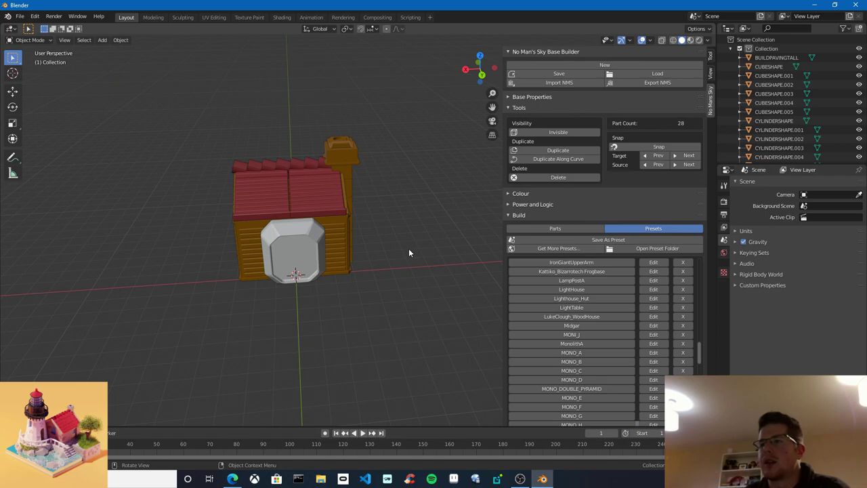
{"action": "left_click", "coordinate": [545, 65]}
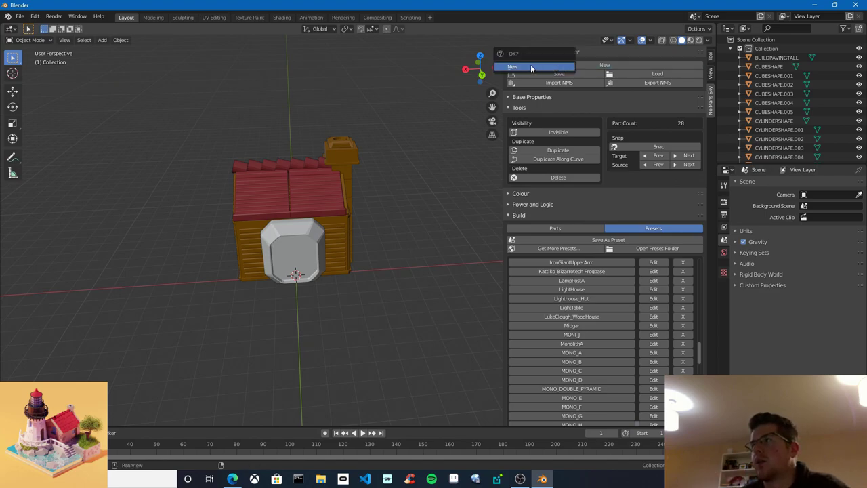
{"action": "left_click", "coordinate": [530, 64]}
{"action": "middle_click_drag", "start_coordinate": [247, 244], "coordinate": [305, 224], "text": "shift"}
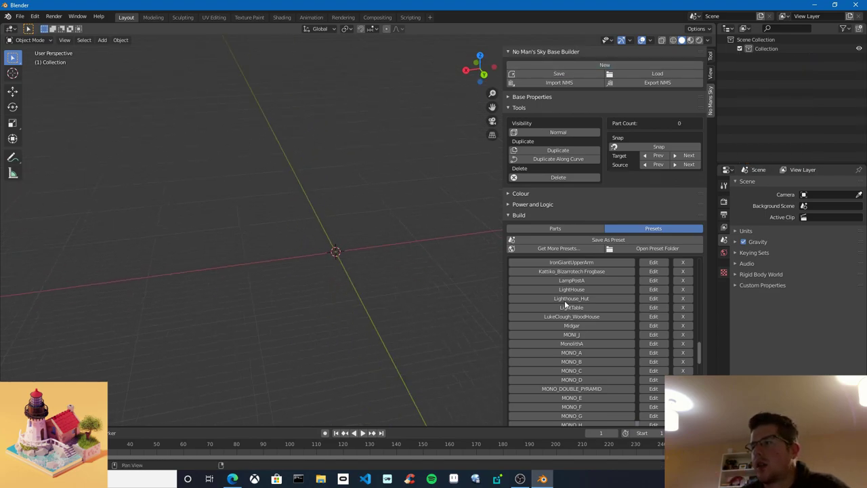
Open the Lighthouse_Hut preset for editing and inspect the hut's individual parts from several angles
{"action": "left_click", "coordinate": [655, 299]}
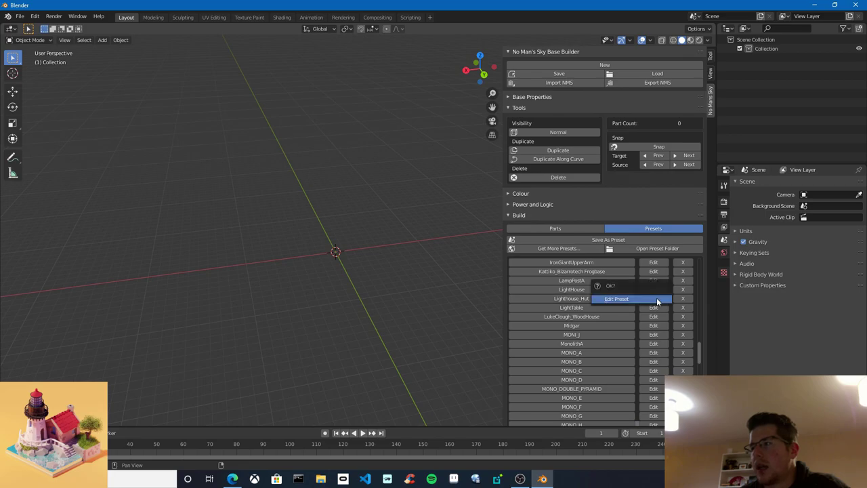
{"action": "left_click", "coordinate": [646, 299]}
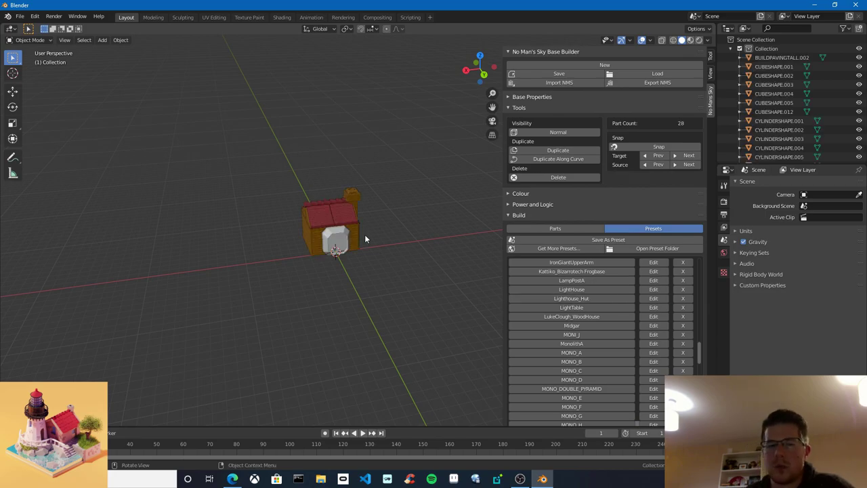
{"action": "scroll", "coordinate": [365, 238], "scroll_direction": "up", "scroll_amount": 6}
{"action": "middle_click_drag", "start_coordinate": [272, 307], "coordinate": [345, 221]}
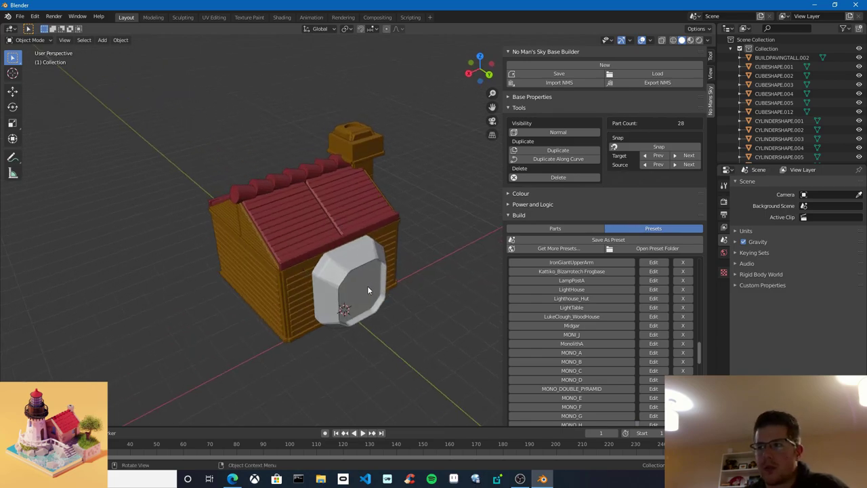
{"action": "middle_click_drag", "start_coordinate": [368, 290], "coordinate": [408, 266]}
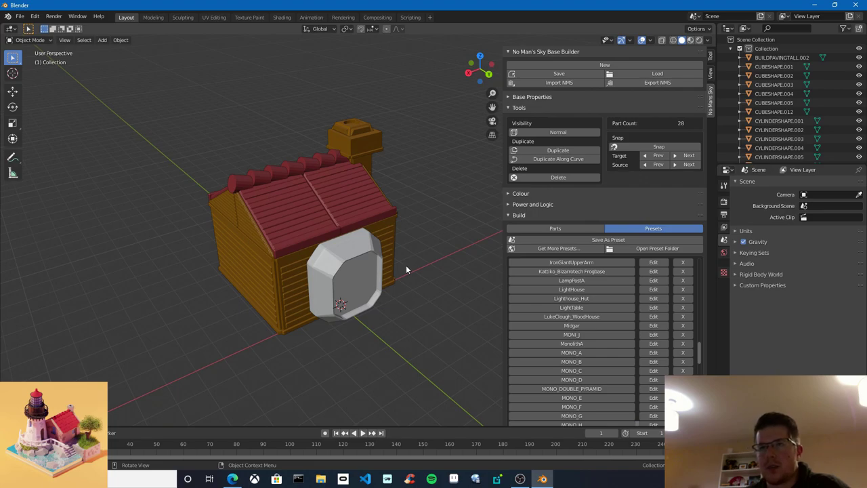
{"action": "middle_click_drag", "start_coordinate": [384, 212], "coordinate": [348, 263]}
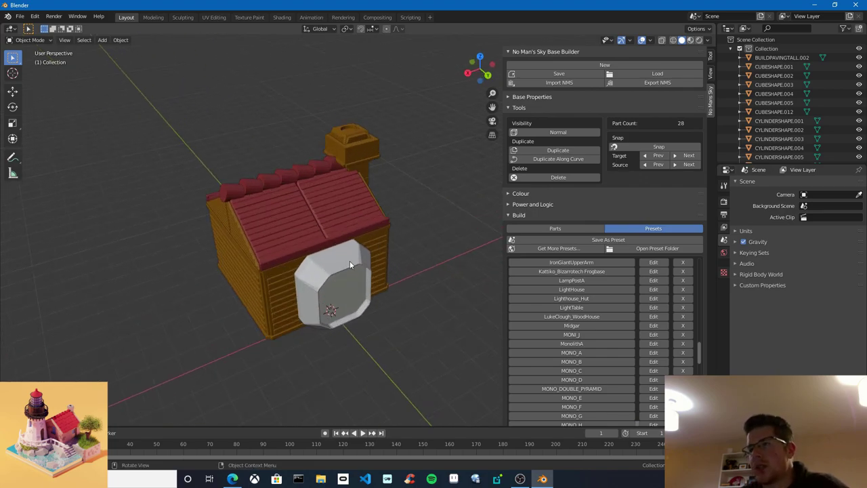
{"action": "scroll", "coordinate": [404, 280], "scroll_direction": "down", "scroll_amount": 1}
{"action": "scroll", "coordinate": [403, 280], "scroll_direction": "up", "scroll_amount": 1}
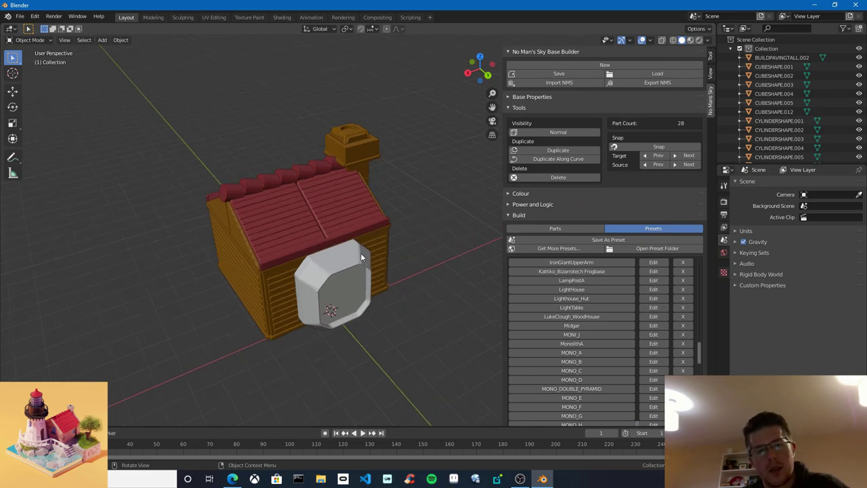
Start a blank base again and show the build parts, collapsing the Tools section and enlarging the parts list and sidebar
{"action": "left_click", "coordinate": [550, 65]}
{"action": "left_click", "coordinate": [553, 65]}
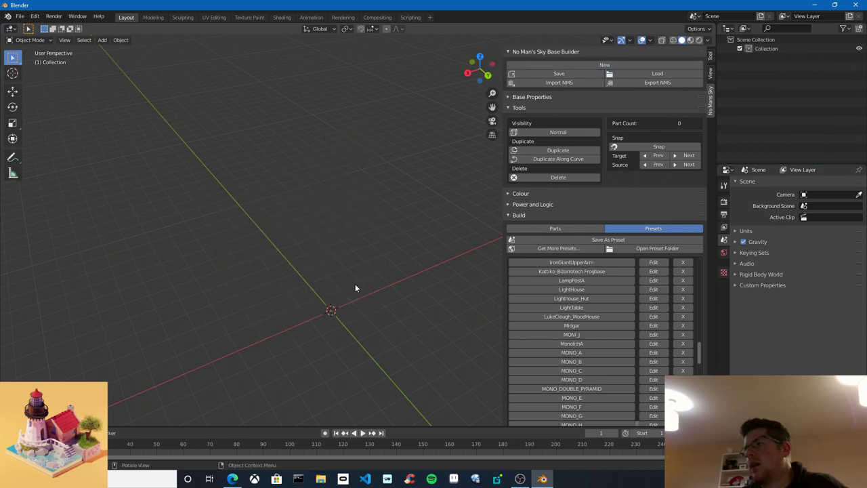
{"action": "left_click", "coordinate": [516, 229]}
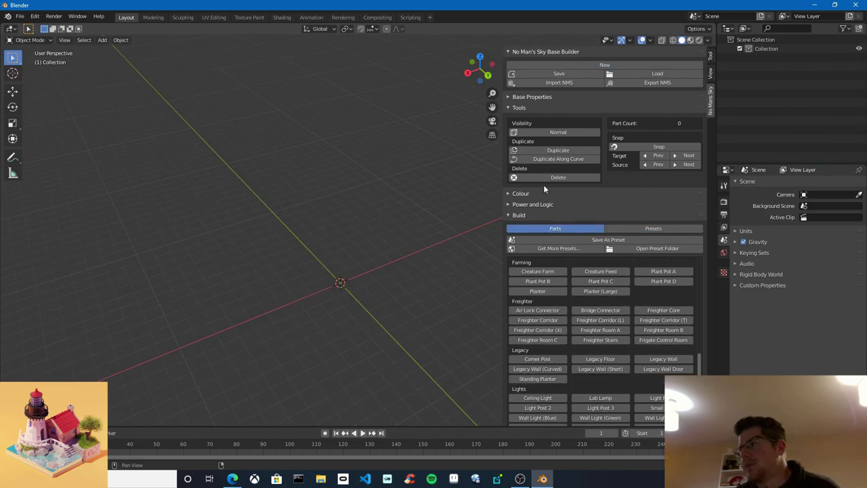
{"action": "left_click", "coordinate": [521, 108]}
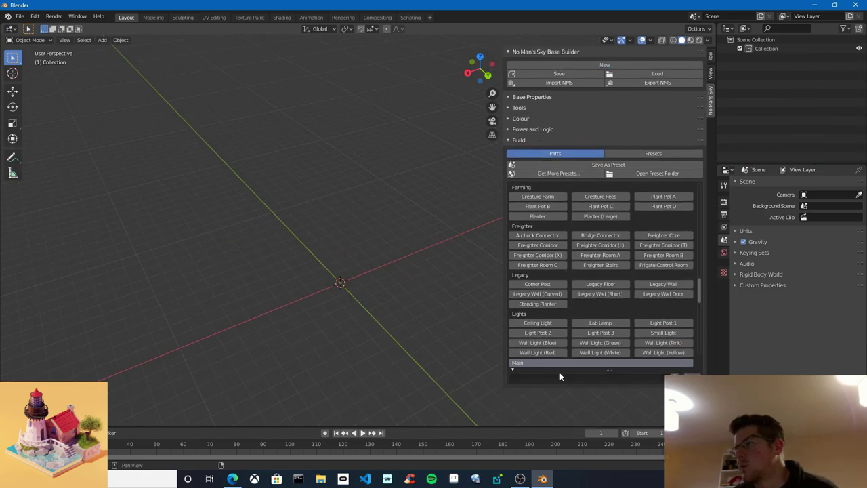
{"action": "left_click_drag", "start_coordinate": [560, 369], "coordinate": [560, 390]}
{"action": "left_click_drag", "start_coordinate": [504, 306], "coordinate": [486, 311]}
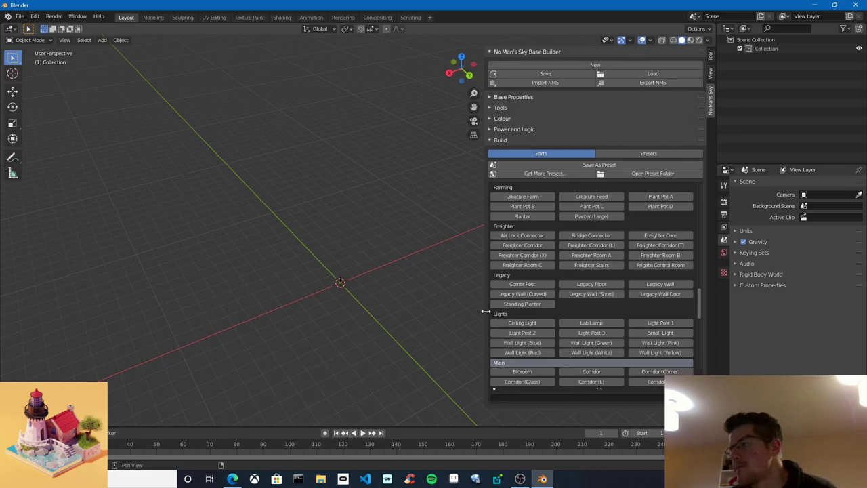
Search the parts for "wedge" and add a Wedge to the scene
{"action": "left_click", "coordinate": [530, 399]}
{"action": "type", "text": "wedge"}
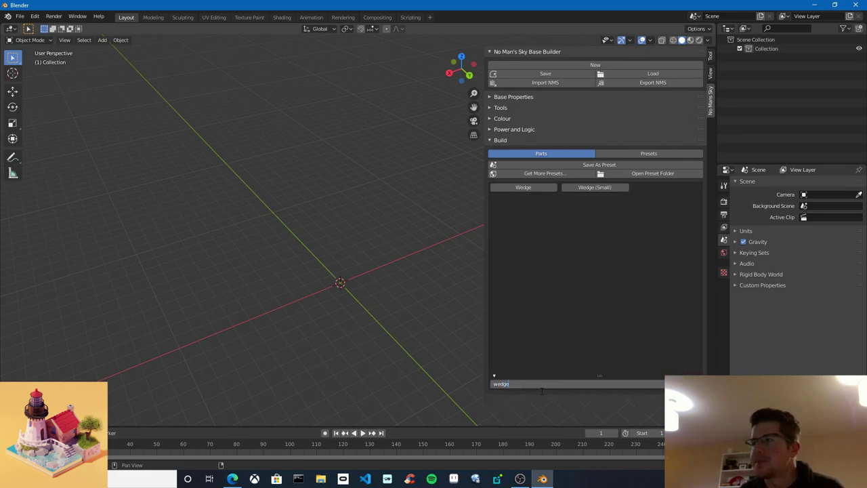
{"action": "key", "text": "Return"}
{"action": "left_click", "coordinate": [519, 187]}
{"action": "middle_click_drag", "start_coordinate": [407, 316], "coordinate": [381, 285]}
{"action": "scroll", "coordinate": [382, 281], "scroll_direction": "up", "scroll_amount": 1}
Set the wedge's X, Y and Z rotation to 0° so that it stands upright
{"action": "mouse_move", "coordinate": [820, 258]}
{"action": "left_mouse_down"}
{"action": "mouse_move", "coordinate": [835, 258]}
{"action": "mouse_move", "coordinate": [822, 258]}
{"action": "mouse_move", "coordinate": [823, 249]}
{"action": "left_mouse_up"}
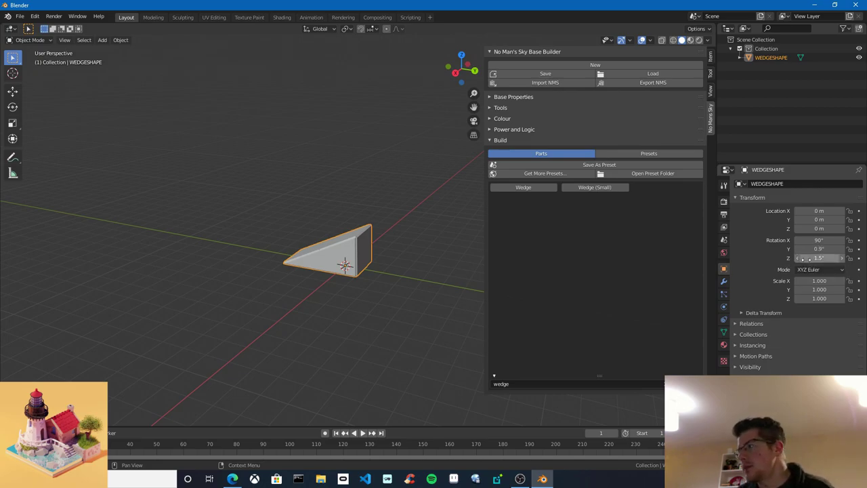
{"action": "left_click_drag", "start_coordinate": [813, 258], "coordinate": [857, 240]}
{"action": "left_click", "coordinate": [821, 241]}
{"action": "type", "text": "002"}
{"action": "key", "text": "Return"}
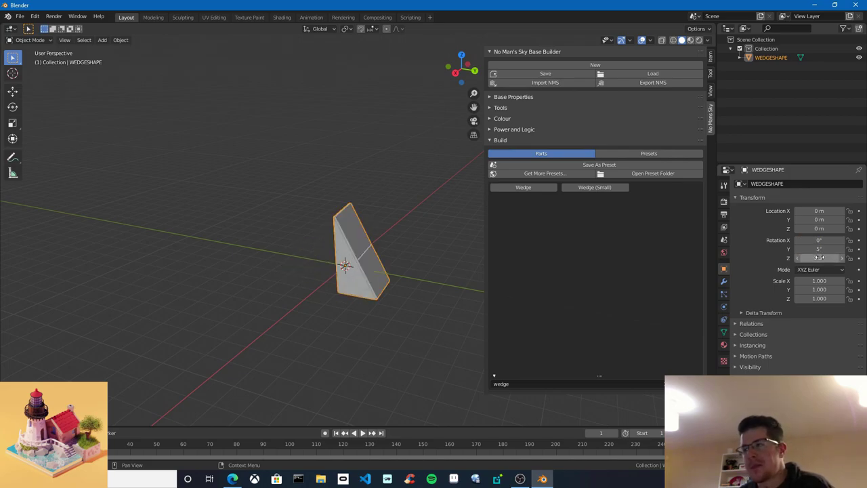
{"action": "left_click", "coordinate": [820, 249]}
{"action": "type", "text": "0"}
{"action": "key", "text": "Return"}
{"action": "left_click", "coordinate": [820, 258]}
{"action": "type", "text": "0"}
{"action": "key", "text": "Return"}
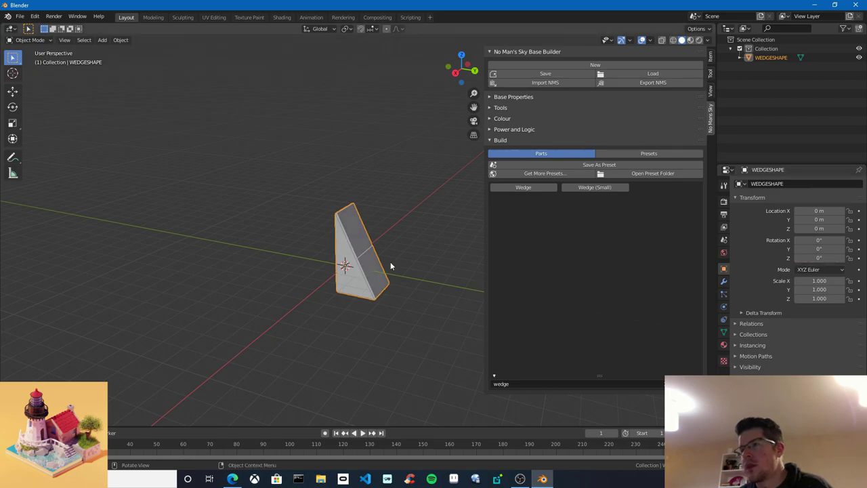
Raise the wedge to about 1.22 m on Z and tilt it to about -22.8° around X
{"action": "left_click", "coordinate": [13, 91]}
{"action": "left_click_drag", "start_coordinate": [342, 229], "coordinate": [431, 105]}
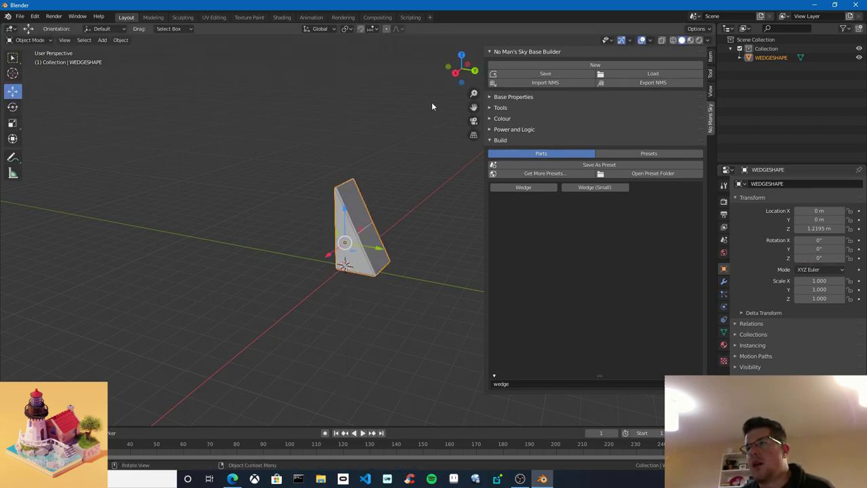
{"action": "left_click", "coordinate": [456, 72]}
{"action": "scroll", "coordinate": [350, 240], "scroll_direction": "up", "scroll_amount": 2}
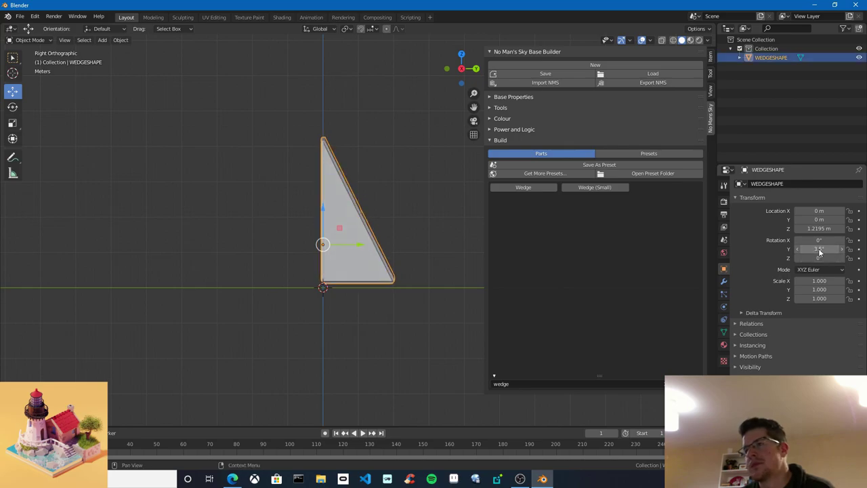
{"action": "left_click_drag", "start_coordinate": [819, 240], "coordinate": [798, 240]}
Duplicate the wedge about 4.45 m upward and shift the copy about 0.26 m along negative Y onto the lower wedge's tip
{"action": "middle_click_drag", "start_coordinate": [377, 231], "coordinate": [357, 301], "text": "shift"}
{"action": "key", "text": "shift+d"}
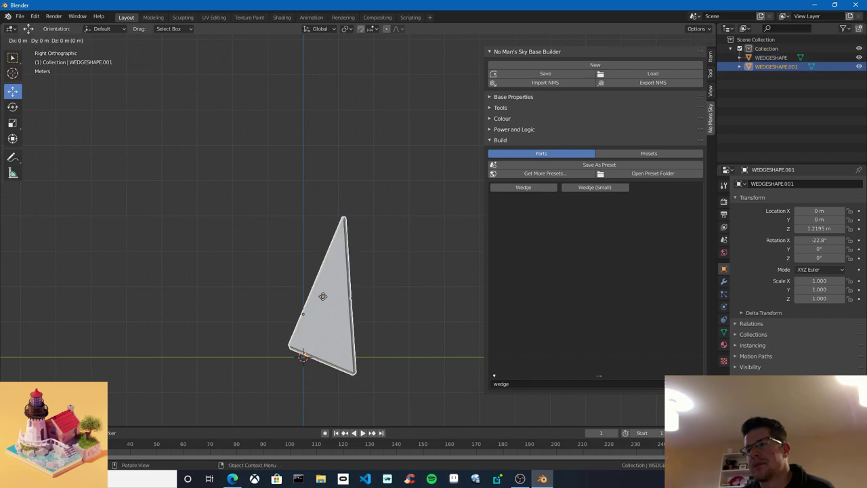
{"action": "key", "text": "z"}
{"action": "left_click", "coordinate": [320, 127]}
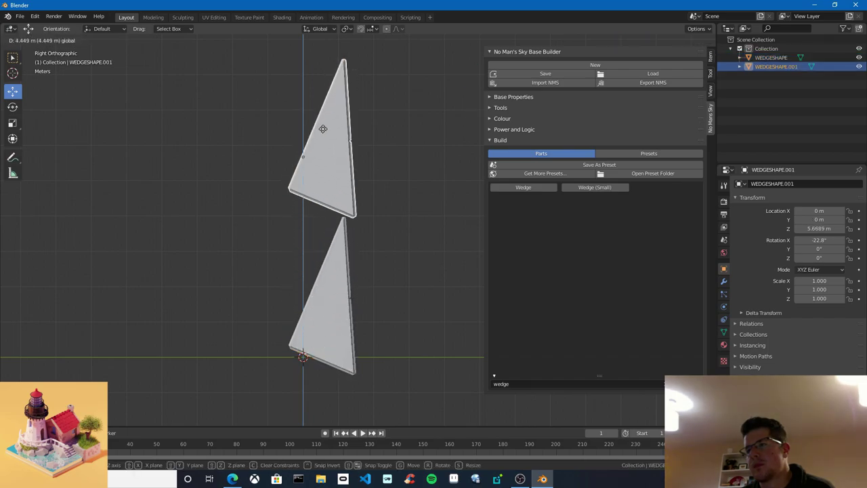
{"action": "key", "text": "g"}
{"action": "key", "text": "y"}
{"action": "left_click", "coordinate": [326, 154]}
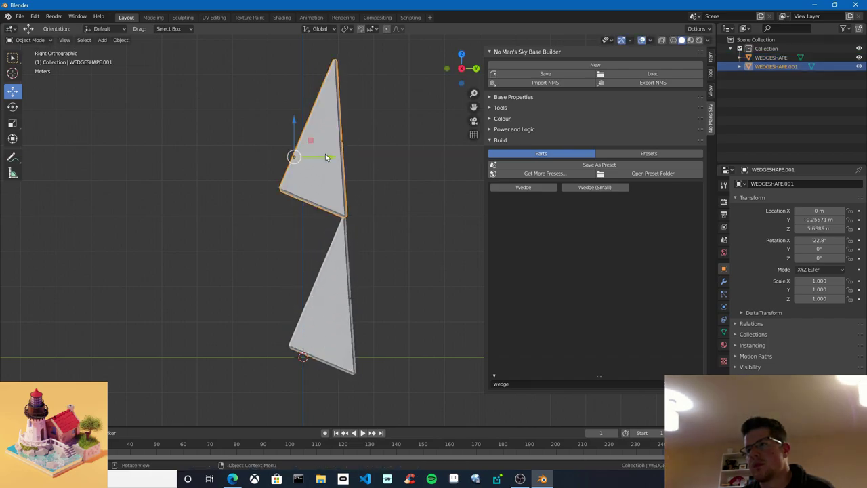
Duplicate the upper wedge as a third tier at about Z 10.12 m and Y -0.51 m
{"action": "middle_click_drag", "start_coordinate": [326, 154], "coordinate": [330, 265], "text": "shift"}
{"action": "key", "text": "shift+d"}
{"action": "key", "text": "z"}
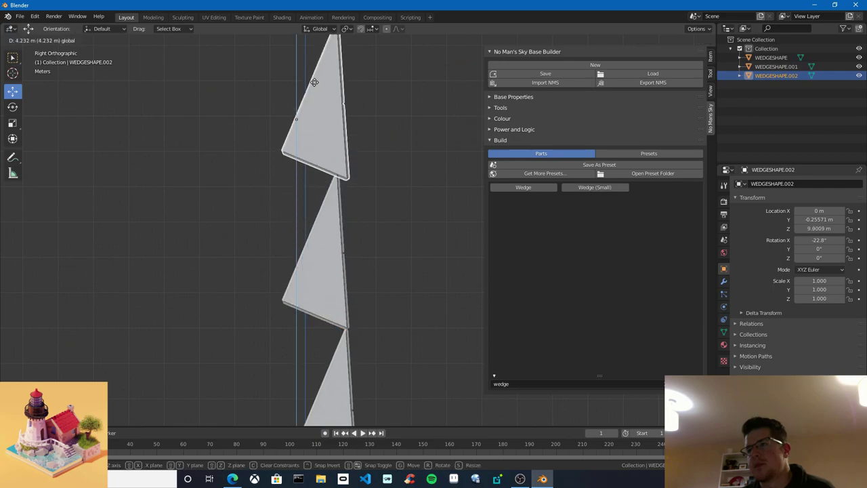
{"action": "left_click", "coordinate": [342, 105]}
{"action": "key", "text": "g"}
{"action": "key", "text": "y"}
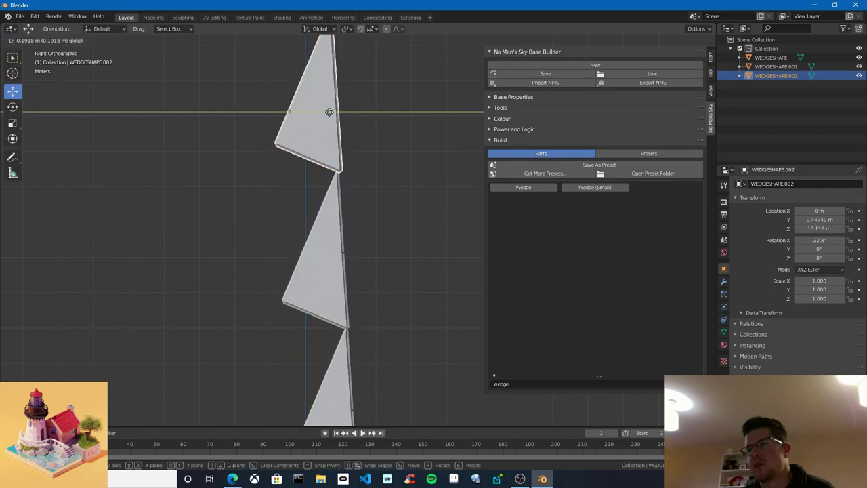
{"action": "left_click", "coordinate": [344, 187]}
Select all three stacked wedges and move them about 1.8 m along positive Y, away from the origin
{"action": "middle_click_drag", "start_coordinate": [345, 187], "coordinate": [345, 255], "text": "shift"}
{"action": "left_click", "coordinate": [460, 59]}
{"action": "scroll", "coordinate": [373, 232], "scroll_direction": "down", "scroll_amount": 3}
{"action": "middle_click_drag", "start_coordinate": [390, 236], "coordinate": [281, 249], "text": "shift"}
{"action": "left_click_drag", "start_coordinate": [407, 203], "coordinate": [282, 271]}
{"action": "scroll", "coordinate": [291, 282], "scroll_direction": "up", "scroll_amount": 4}
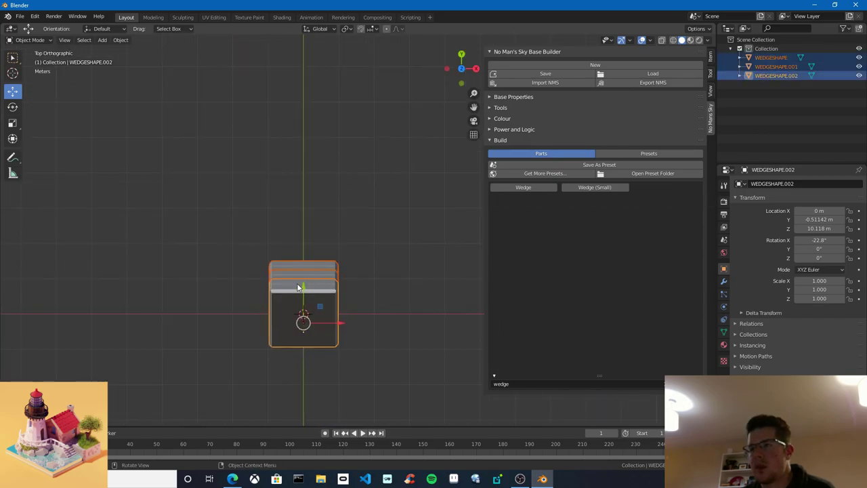
{"action": "key", "text": "g"}
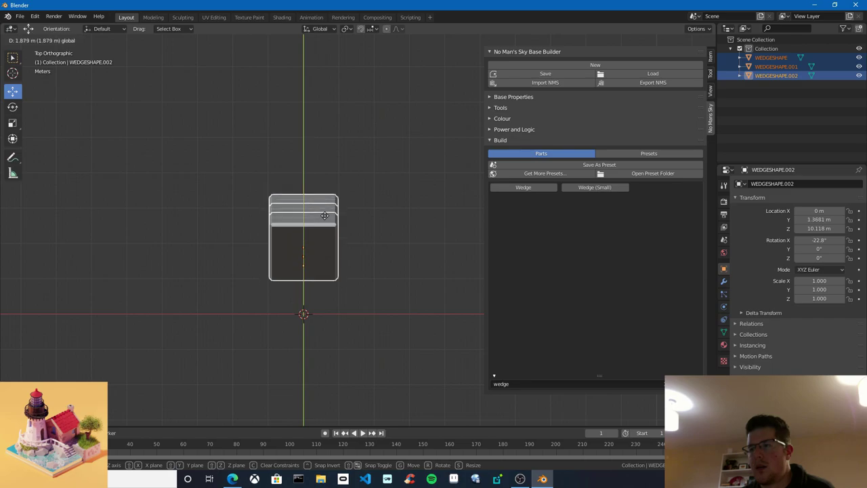
{"action": "left_click", "coordinate": [325, 219]}
{"action": "middle_click_drag", "start_coordinate": [319, 280], "coordinate": [329, 240], "text": "shift"}
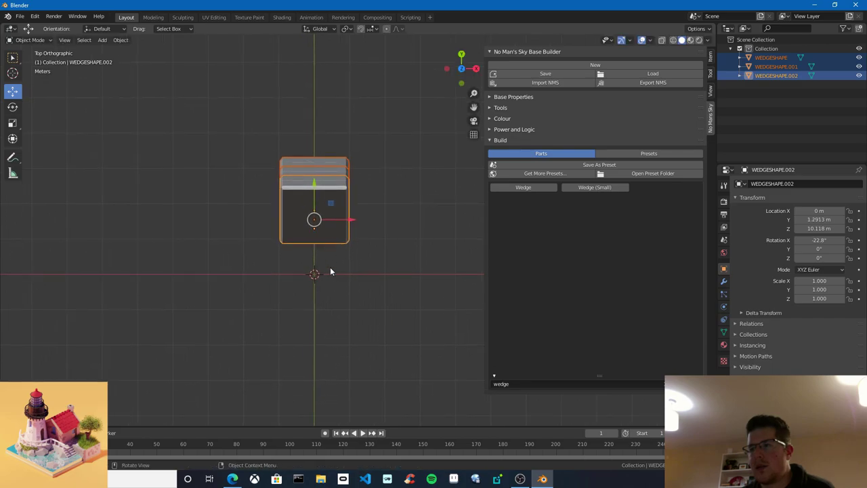
Duplicate the three-wedge stack on the negative Y side of the origin and set its Z rotation to -180° so it faces the original
{"action": "middle_click_drag", "start_coordinate": [284, 224], "coordinate": [287, 214], "text": "shift"}
{"action": "key", "text": "shift+d"}
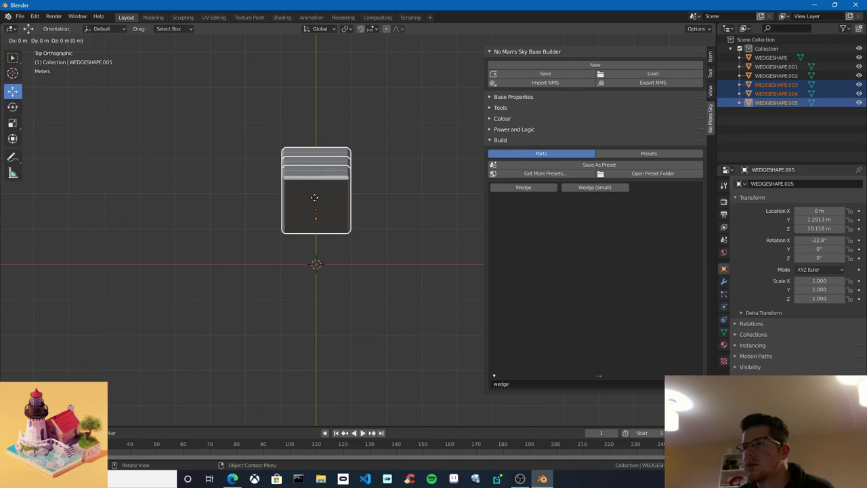
{"action": "left_click", "coordinate": [315, 198]}
{"action": "left_click_drag", "start_coordinate": [315, 183], "coordinate": [255, 419]}
{"action": "left_click", "coordinate": [11, 109]}
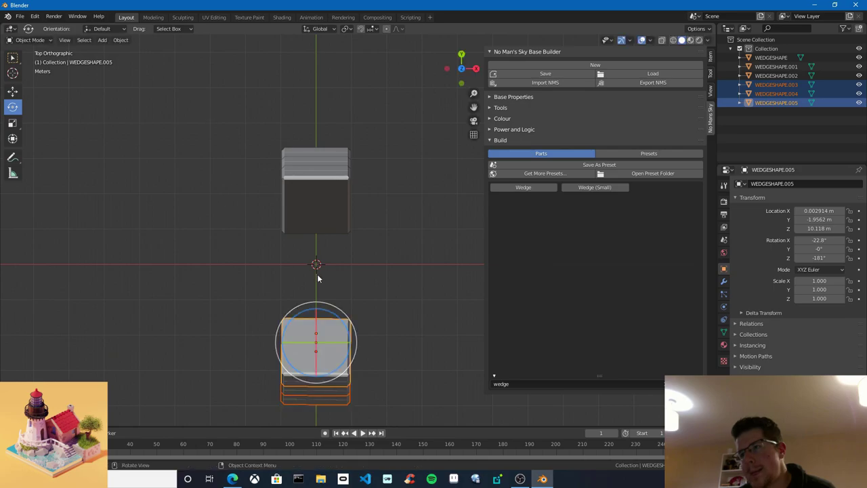
{"action": "left_click_drag", "start_coordinate": [334, 314], "coordinate": [372, 267]}
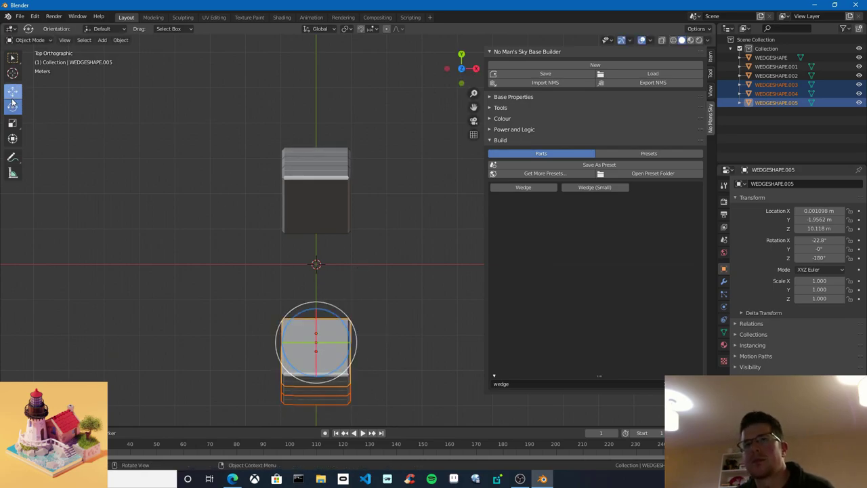
Move the duplicated wedge stack toward the origin so its top wedge sits at about Y -1.27 m
{"action": "left_click", "coordinate": [13, 90]}
{"action": "left_click_drag", "start_coordinate": [318, 305], "coordinate": [323, 278]}
{"action": "middle_click_drag", "start_coordinate": [324, 278], "coordinate": [258, 204]}
{"action": "scroll", "coordinate": [258, 204], "scroll_direction": "down", "scroll_amount": 3}
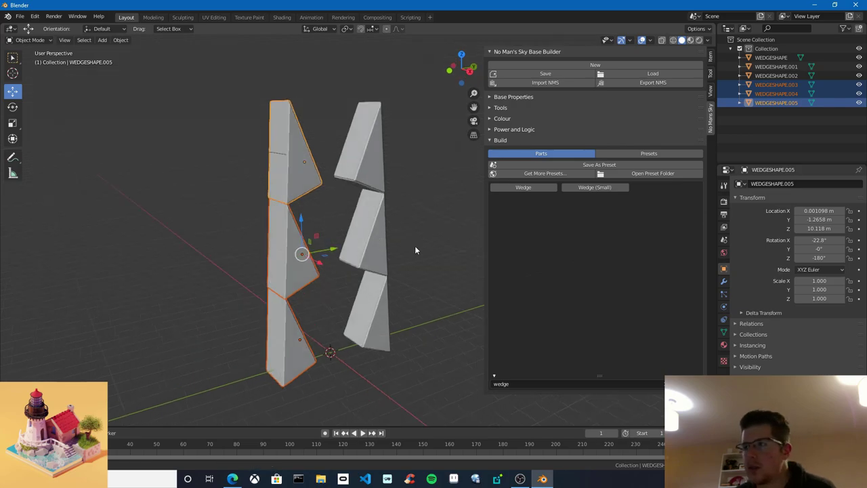
Examine the two facing wedge stacks and their shared centre in perspective and from above
{"action": "middle_click_drag", "start_coordinate": [415, 250], "coordinate": [418, 309]}
{"action": "scroll", "coordinate": [416, 269], "scroll_direction": "up", "scroll_amount": 2}
{"action": "left_click", "coordinate": [421, 271]}
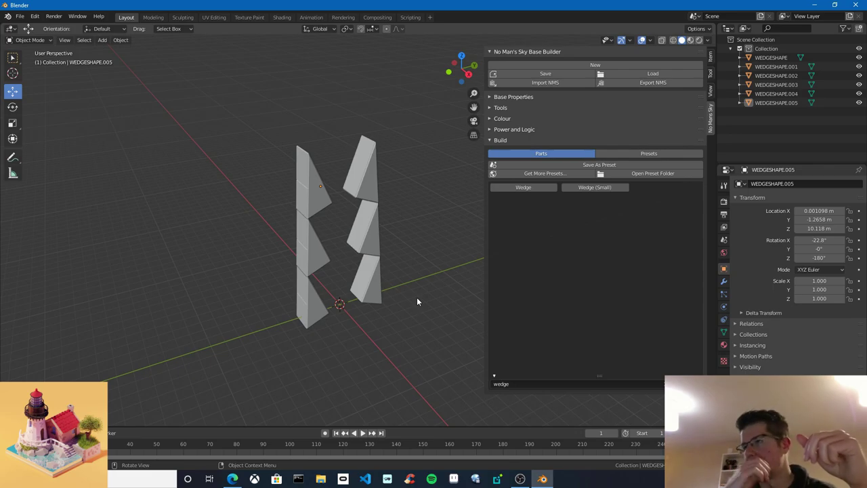
{"action": "middle_click_drag", "start_coordinate": [417, 301], "coordinate": [344, 228]}
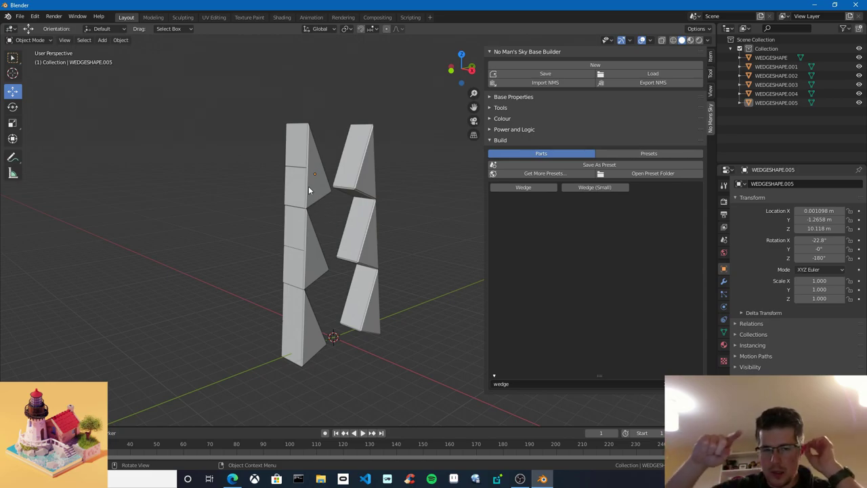
{"action": "middle_click_drag", "start_coordinate": [285, 199], "coordinate": [386, 170]}
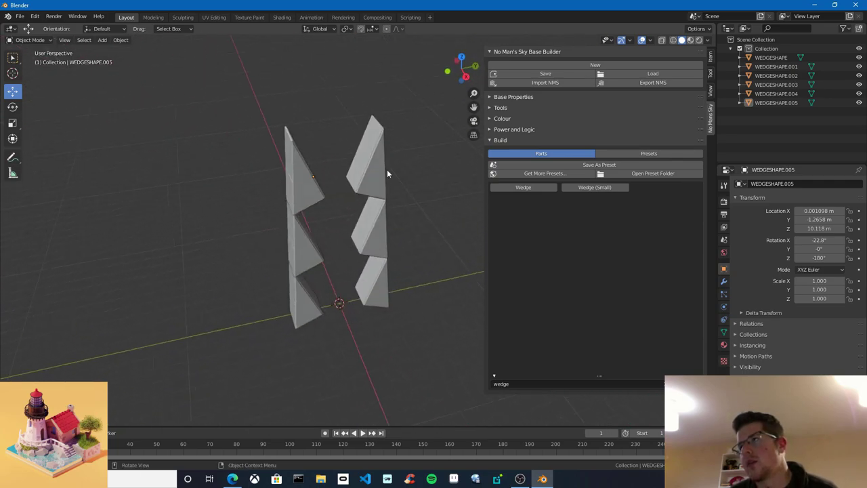
{"action": "left_click", "coordinate": [462, 56]}
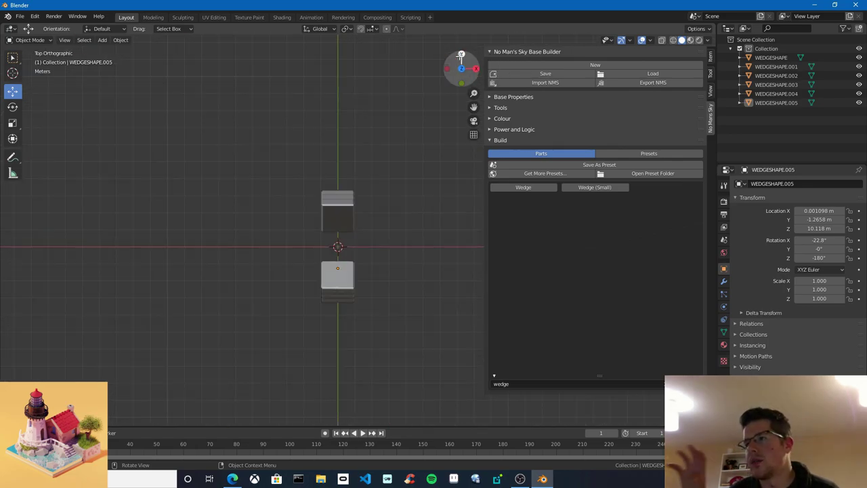
{"action": "left_click_drag", "start_coordinate": [398, 168], "coordinate": [310, 308]}
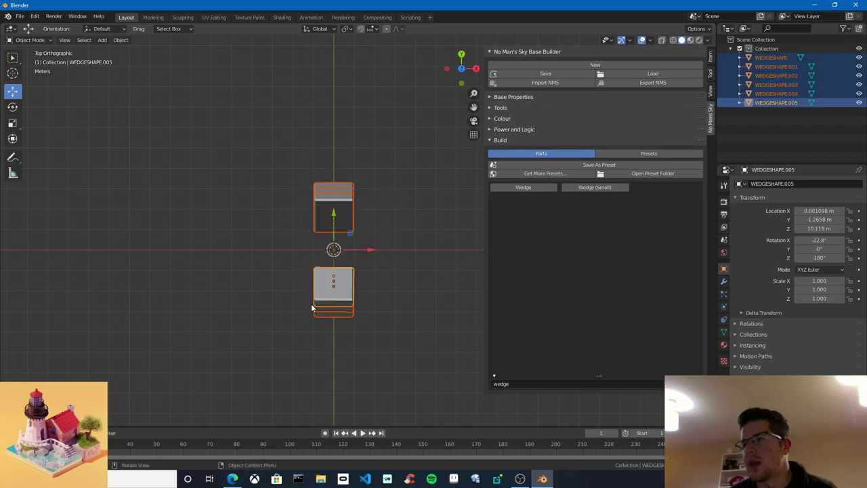
{"action": "scroll", "coordinate": [310, 308], "scroll_direction": "up", "scroll_amount": 3}
{"action": "scroll", "coordinate": [321, 306], "scroll_direction": "down", "scroll_amount": 1}
{"action": "scroll", "coordinate": [358, 286], "scroll_direction": "up", "scroll_amount": 1}
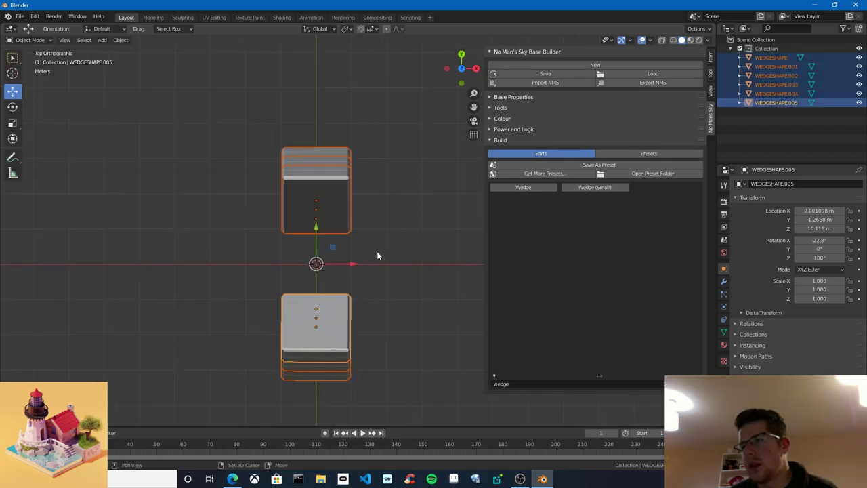
{"action": "middle_click_drag", "start_coordinate": [390, 227], "coordinate": [316, 185]}
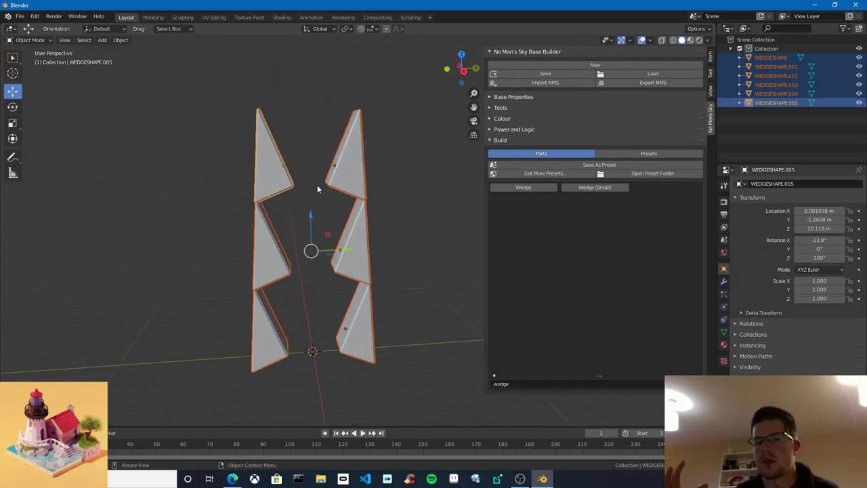
{"action": "left_click", "coordinate": [461, 54]}
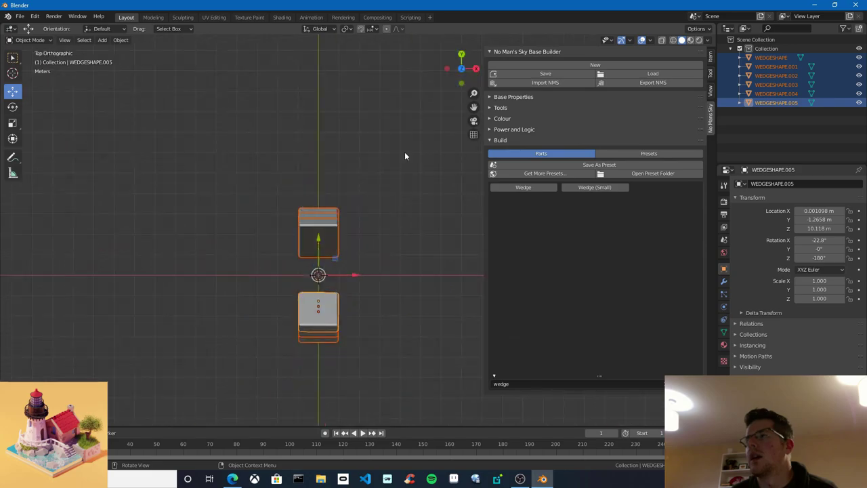
{"action": "left_click_drag", "start_coordinate": [391, 104], "coordinate": [245, 344]}
{"action": "scroll", "coordinate": [305, 325], "scroll_direction": "up", "scroll_amount": 2}
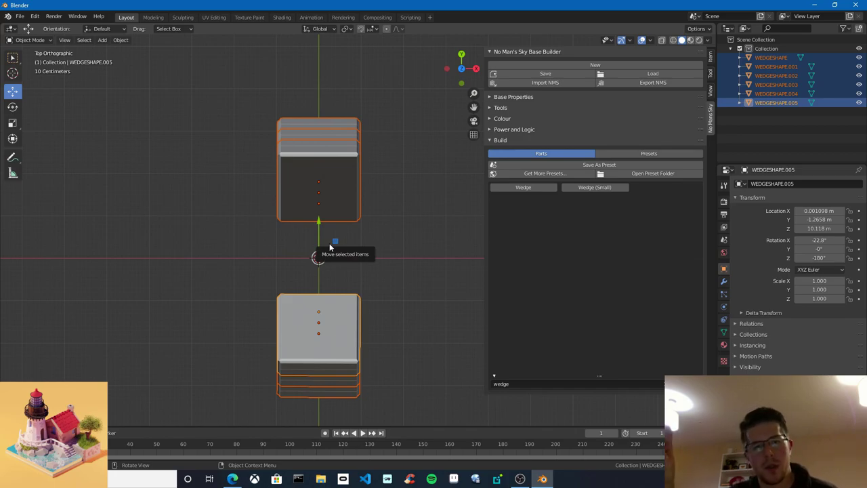
Try to rotate only the positive-Y wedge stack around its own centre, and undo the rotation
{"action": "left_click_drag", "start_coordinate": [224, 106], "coordinate": [372, 191]}
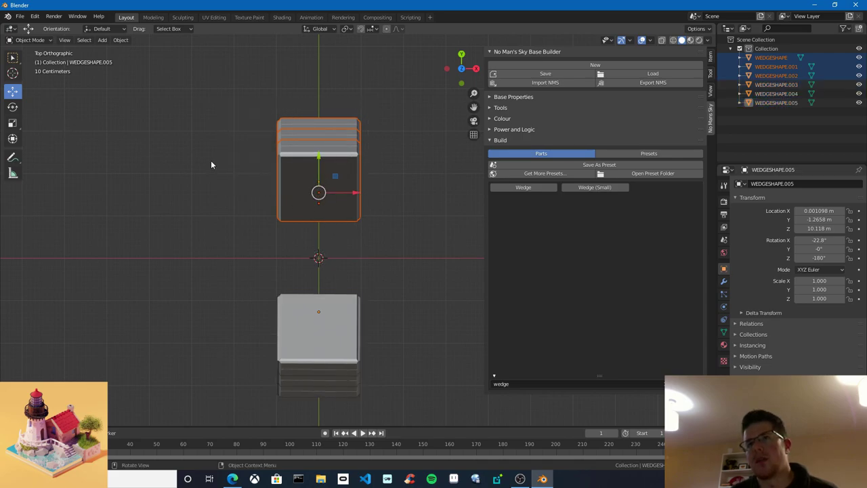
{"action": "left_click", "coordinate": [12, 107]}
{"action": "left_click_drag", "start_coordinate": [352, 173], "coordinate": [383, 228]}
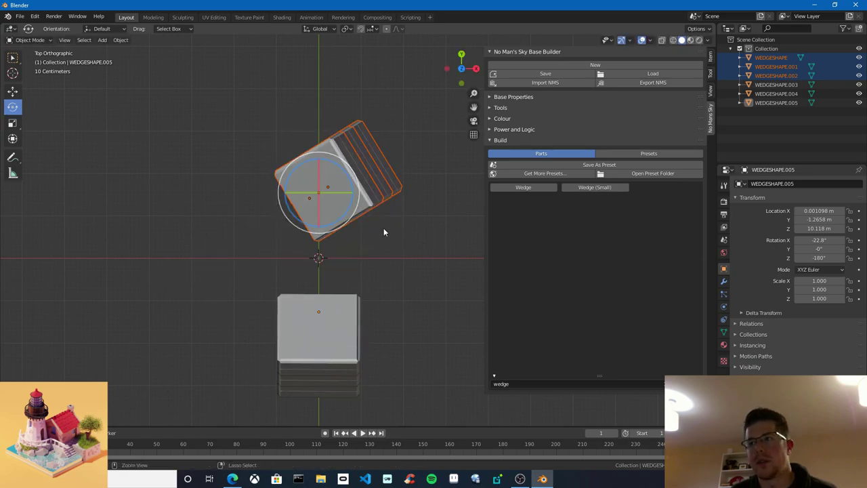
{"action": "key", "text": "ctrl+z"}
Duplicate both wedge stacks in place and rotate the copies together about 32° around Z about their shared centre
{"action": "left_click", "coordinate": [396, 273]}
{"action": "left_click_drag", "start_coordinate": [208, 120], "coordinate": [396, 387]}
{"action": "scroll", "coordinate": [384, 317], "scroll_direction": "down", "scroll_amount": 1}
{"action": "scroll", "coordinate": [352, 302], "scroll_direction": "up", "scroll_amount": 2}
{"action": "scroll", "coordinate": [327, 290], "scroll_direction": "down", "scroll_amount": 2}
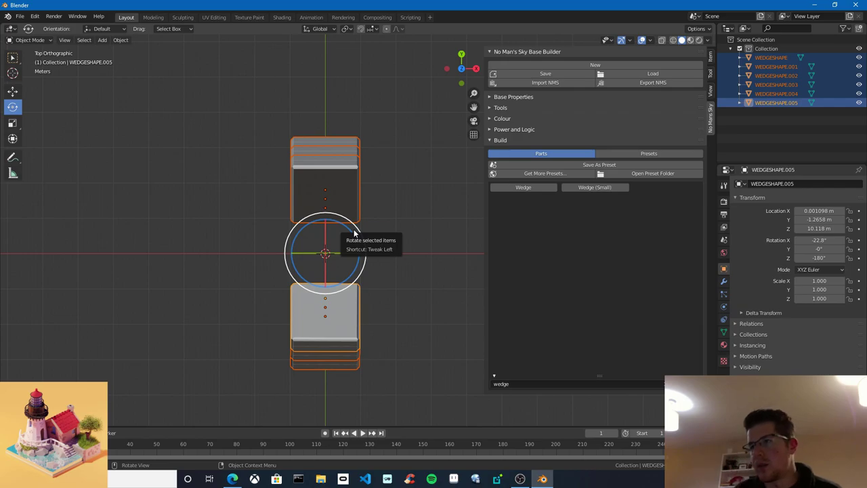
{"action": "key", "text": "shift+d"}
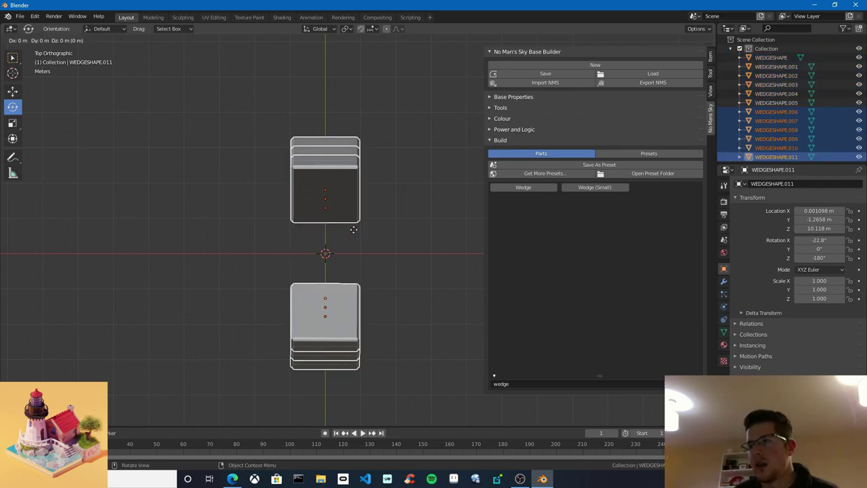
{"action": "right_click", "coordinate": [354, 230]}
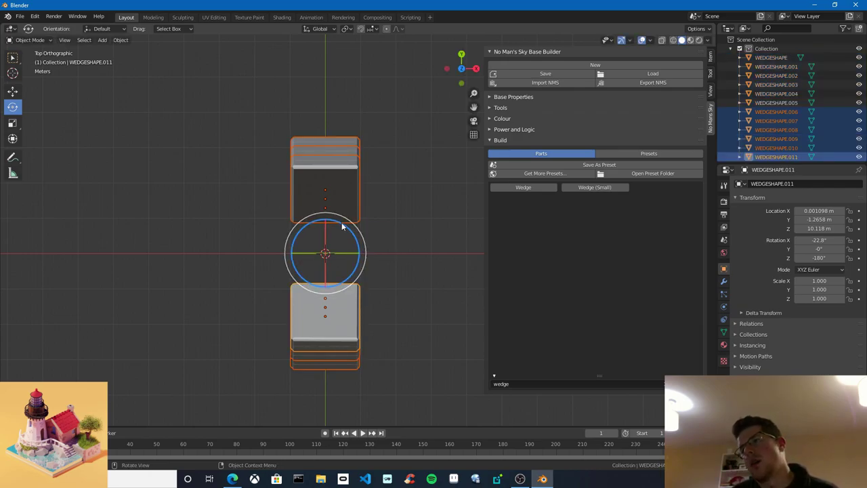
{"action": "left_click_drag", "start_coordinate": [342, 227], "coordinate": [460, 185]}
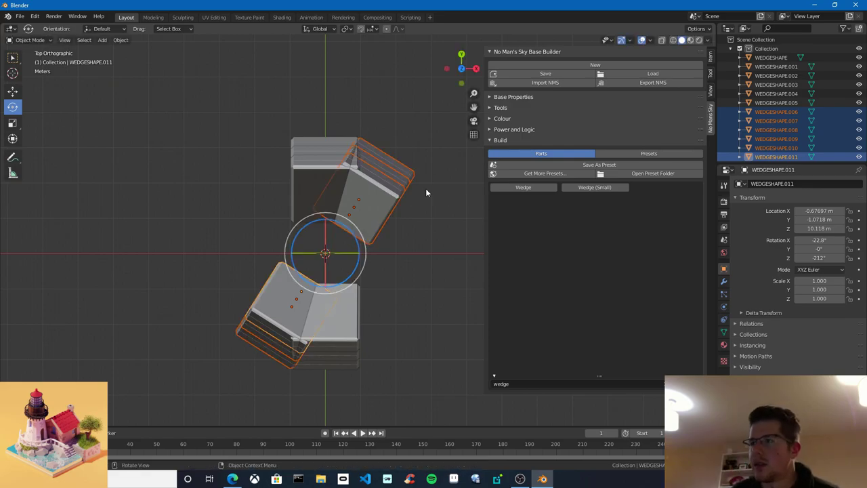
Duplicate and rotate the stack pair around Z four more times, ending at about -336°, to close the round tower wall
{"action": "key", "text": "shift+d"}
{"action": "right_click", "coordinate": [359, 228]}
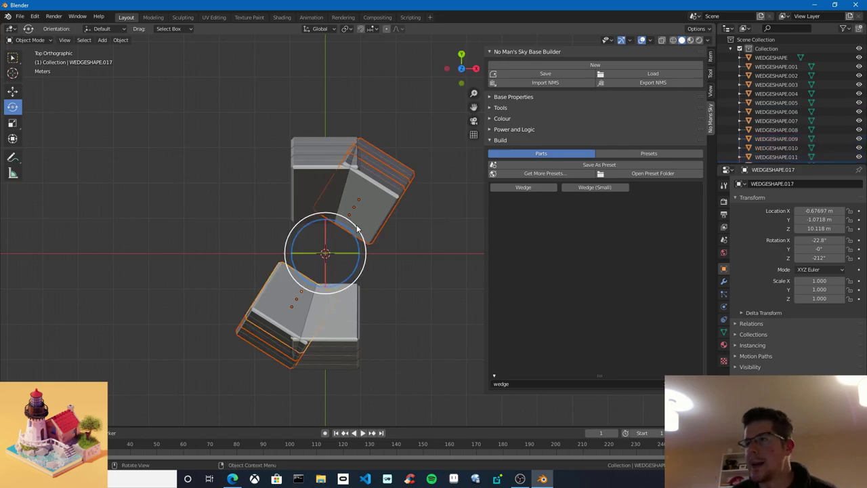
{"action": "left_click_drag", "start_coordinate": [346, 228], "coordinate": [386, 267]}
{"action": "key", "text": "shift+d"}
{"action": "right_click", "coordinate": [400, 227]}
{"action": "key", "text": "shift+d"}
{"action": "right_click", "coordinate": [395, 249]}
{"action": "key", "text": "shift+d"}
{"action": "right_click", "coordinate": [399, 261]}
{"action": "middle_click_drag", "start_coordinate": [385, 267], "coordinate": [327, 239]}
{"action": "middle_click_drag", "start_coordinate": [378, 272], "coordinate": [411, 275]}
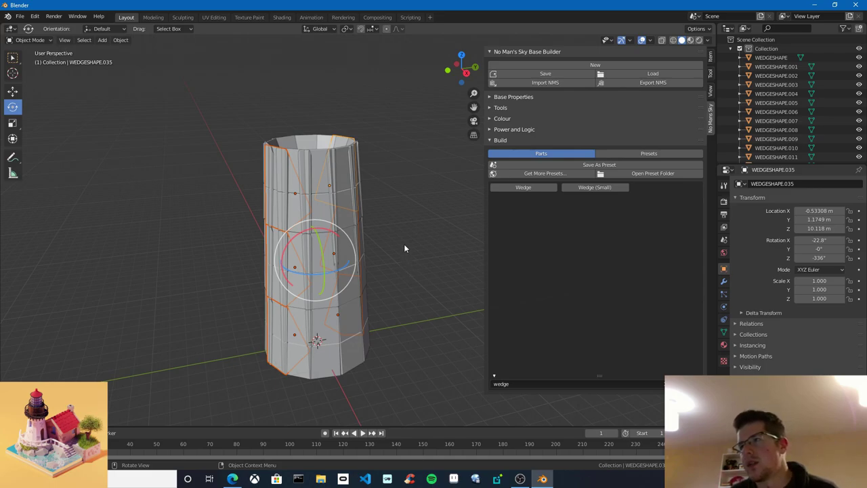
{"action": "mouse_move", "coordinate": [404, 248]}
{"action": "middle_mouse_down"}
{"action": "mouse_move", "coordinate": [410, 255]}
{"action": "mouse_move", "coordinate": [381, 235]}
{"action": "mouse_move", "coordinate": [407, 250]}
{"action": "mouse_move", "coordinate": [404, 261]}
{"action": "middle_mouse_up"}
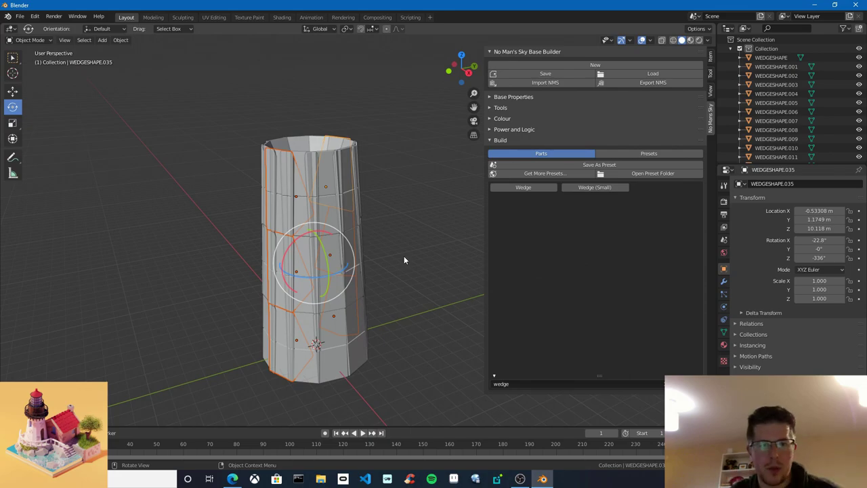
{"action": "left_click", "coordinate": [422, 266]}
Search the parts for "foun" and add a Foundation
{"action": "middle_click_drag", "start_coordinate": [389, 250], "coordinate": [386, 311], "text": "shift"}
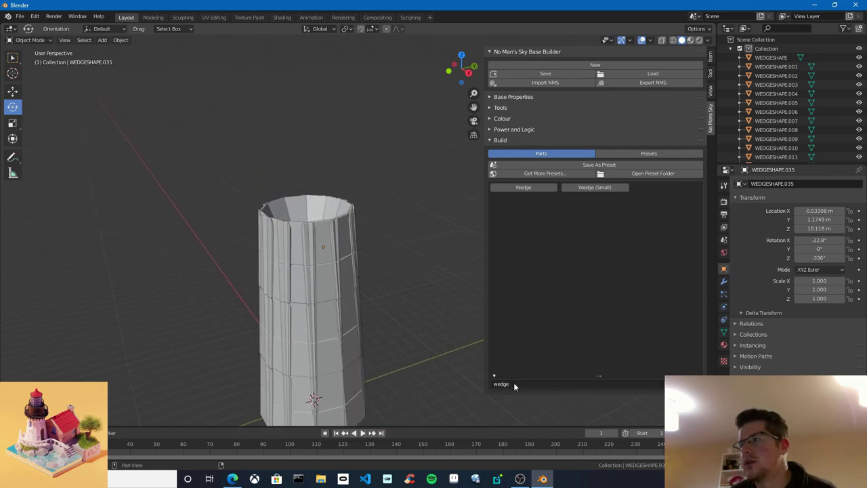
{"action": "left_click", "coordinate": [515, 383]}
{"action": "type", "text": "foun"}
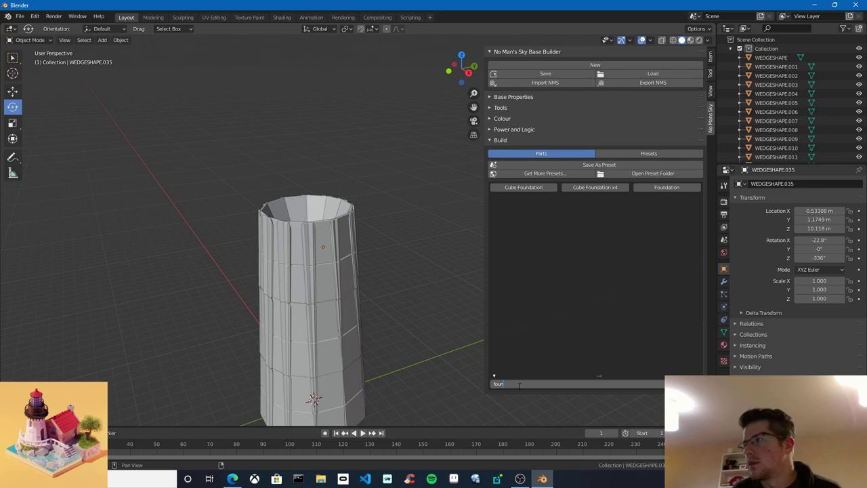
{"action": "key", "text": "Return"}
{"action": "left_click", "coordinate": [647, 188]}
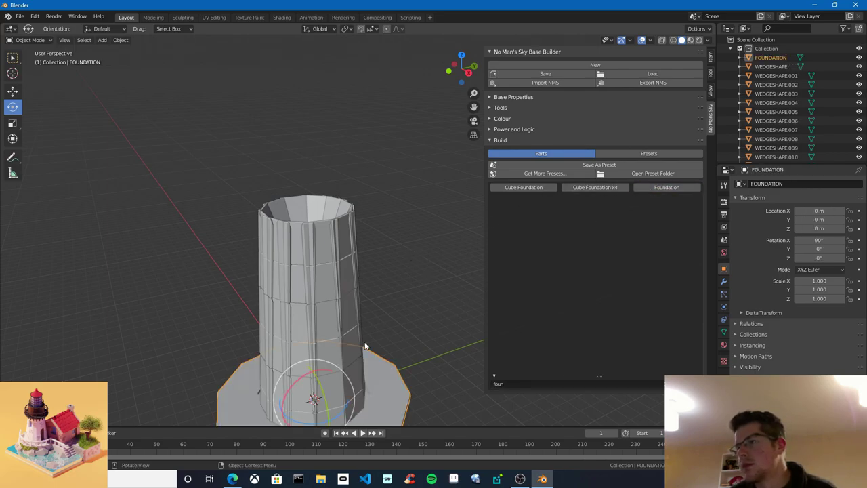
Raise the foundation to about Z 12.81 m on top of the tower and scale it uniformly to about 0.793
{"action": "left_click", "coordinate": [14, 93]}
{"action": "left_click_drag", "start_coordinate": [302, 364], "coordinate": [343, 215]}
{"action": "middle_click_drag", "start_coordinate": [342, 216], "coordinate": [350, 216]}
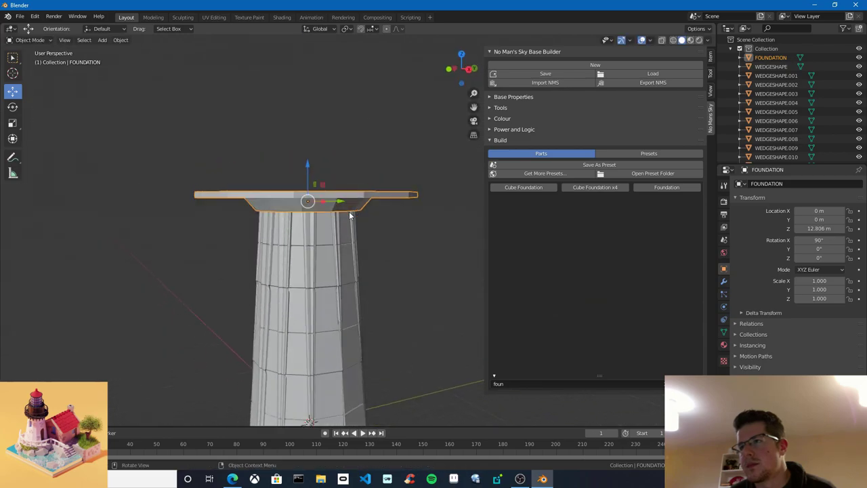
{"action": "left_click", "coordinate": [13, 122]}
{"action": "left_click_drag", "start_coordinate": [339, 199], "coordinate": [335, 184]}
{"action": "middle_click_drag", "start_coordinate": [335, 184], "coordinate": [341, 224]}
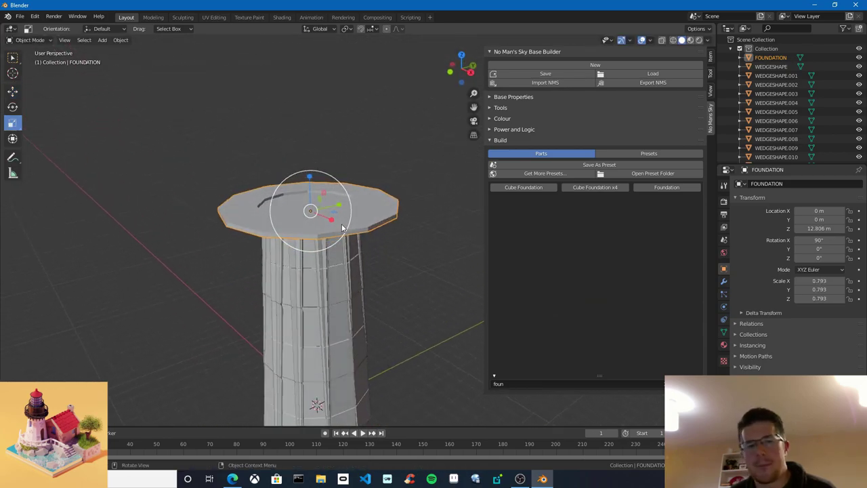
Search the parts for "cylin", add a Cylinder on the tower platform and scale it uniformly to about 1.739
{"action": "left_click", "coordinate": [578, 385]}
{"action": "type", "text": "cyl"}
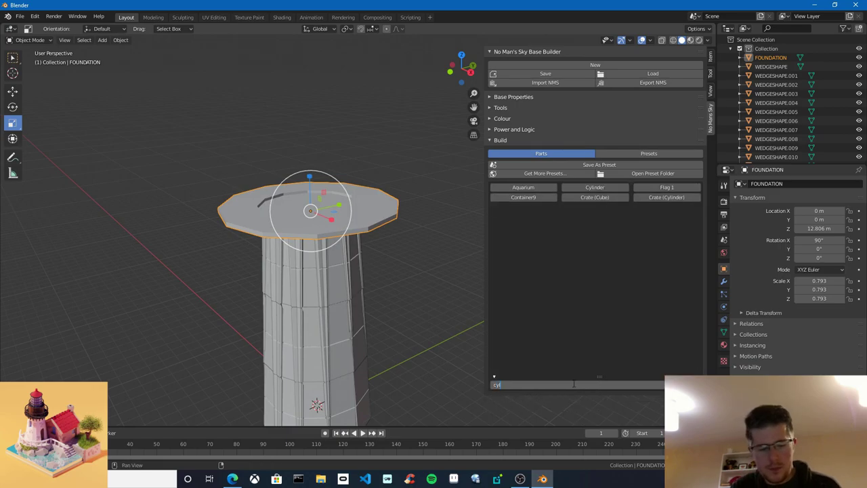
{"action": "type", "text": "in"}
{"action": "key", "text": "Return"}
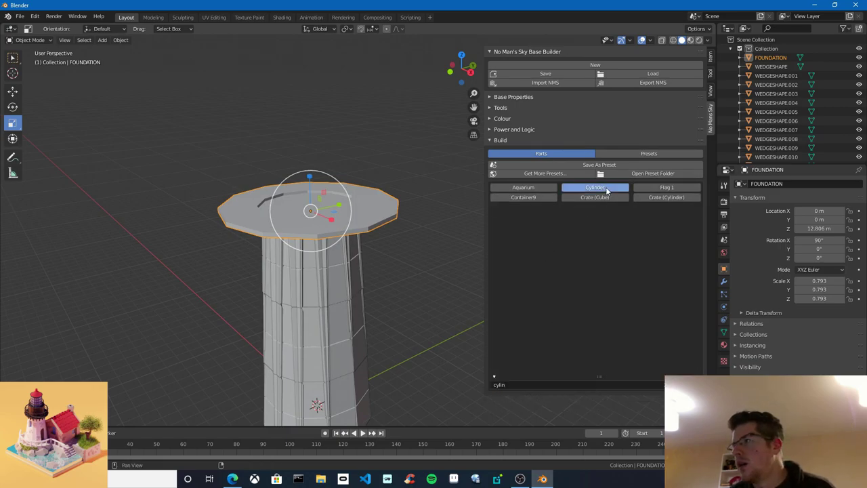
{"action": "left_click", "coordinate": [595, 187]}
{"action": "left_click_drag", "start_coordinate": [338, 180], "coordinate": [395, 170]}
Duplicate the cylinder, raise the copy to about Z 16.32 m and scale it uniformly to about 1.193
{"action": "middle_click_drag", "start_coordinate": [344, 188], "coordinate": [336, 232], "text": "shift"}
{"action": "key", "text": "shift+d"}
{"action": "right_click", "coordinate": [337, 233]}
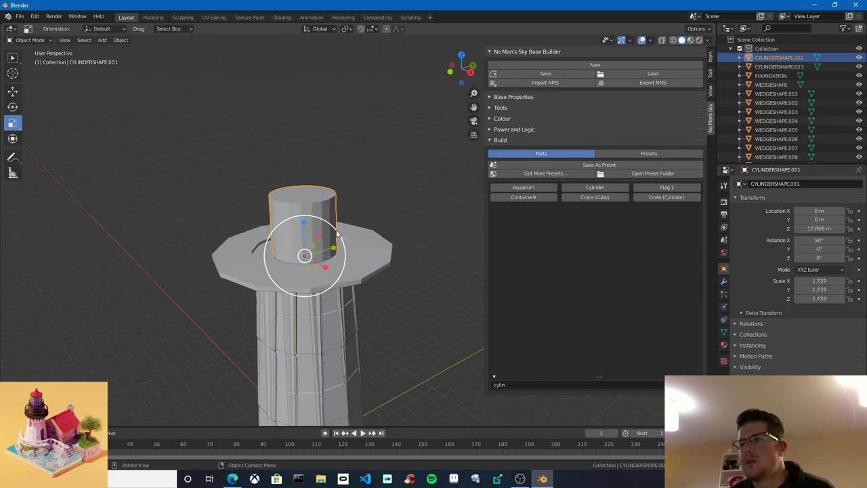
{"action": "left_click", "coordinate": [13, 90]}
{"action": "left_click_drag", "start_coordinate": [303, 224], "coordinate": [332, 179]}
{"action": "left_click", "coordinate": [12, 124]}
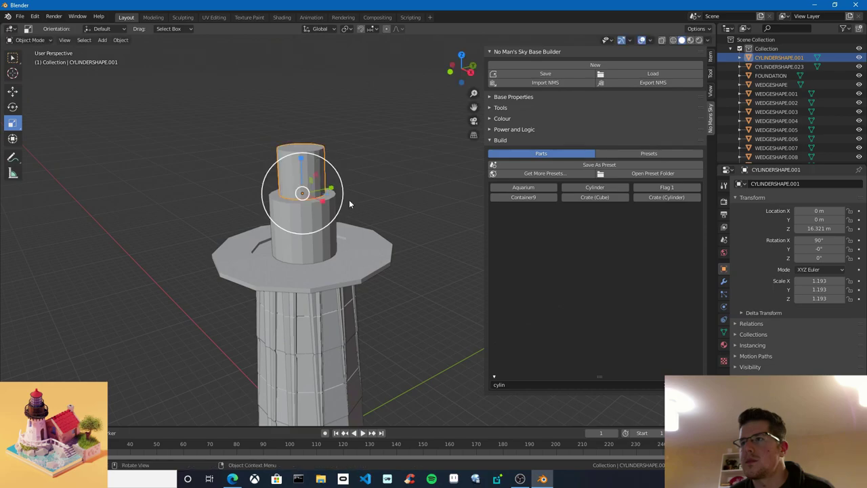
Search the parts for "roof", add a Wood Roof and raise it to about Z 19.007 m above the upper cylinder
{"action": "left_click", "coordinate": [535, 386]}
{"action": "type", "text": "roof"}
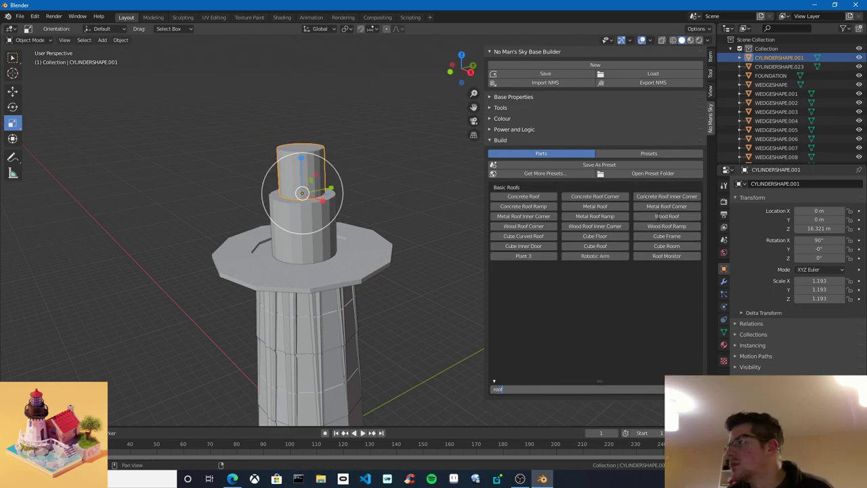
{"action": "left_click", "coordinate": [657, 216]}
{"action": "left_click", "coordinate": [12, 92]}
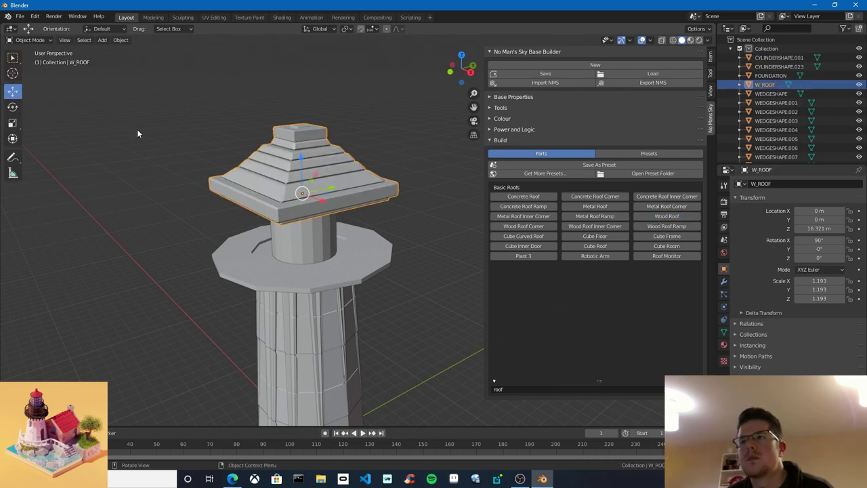
{"action": "left_click_drag", "start_coordinate": [303, 160], "coordinate": [305, 99]}
{"action": "middle_click_drag", "start_coordinate": [322, 153], "coordinate": [311, 181]}
{"action": "left_click_drag", "start_coordinate": [307, 167], "coordinate": [309, 177]}
{"action": "scroll", "coordinate": [308, 194], "scroll_direction": "up", "scroll_amount": 2}
{"action": "middle_click_drag", "start_coordinate": [315, 208], "coordinate": [290, 177]}
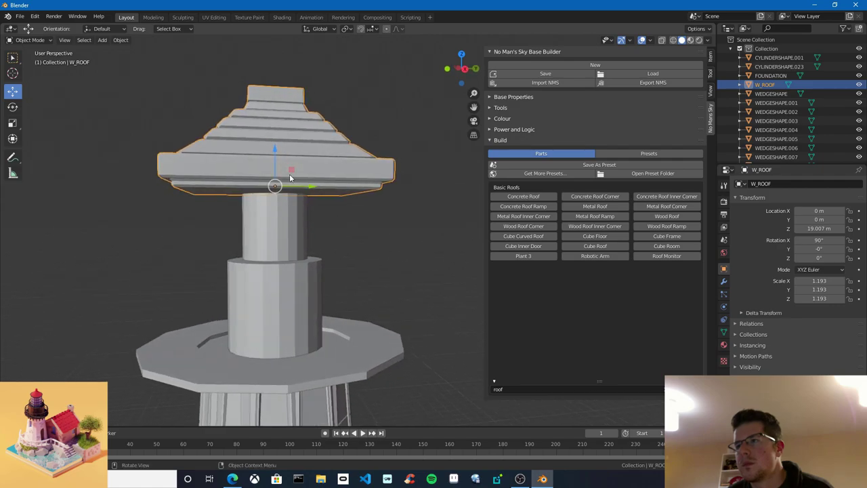
Scale the wood roof uniformly to about 0.341 and lower it to about Z 18.791 m onto the upper cylinder
{"action": "left_click", "coordinate": [12, 122]}
{"action": "left_click_drag", "start_coordinate": [276, 146], "coordinate": [277, 178]}
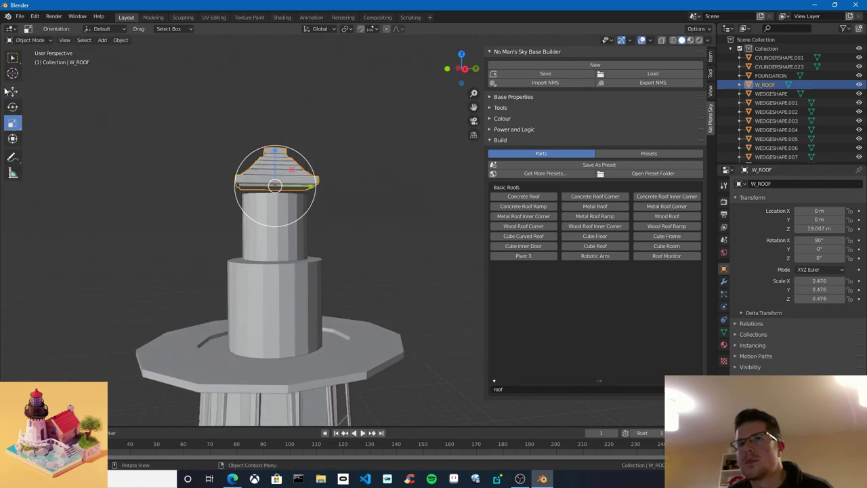
{"action": "left_click", "coordinate": [249, 163]}
{"action": "left_click", "coordinate": [266, 155]}
{"action": "left_click", "coordinate": [12, 90]}
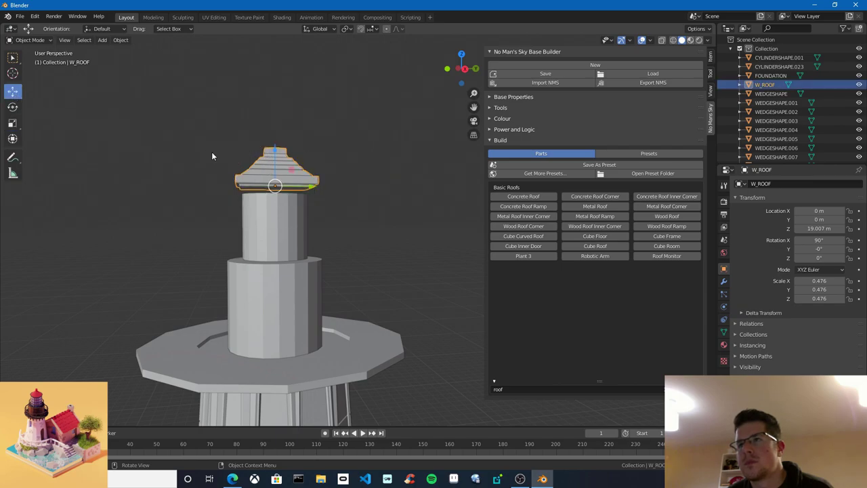
{"action": "left_click_drag", "start_coordinate": [275, 149], "coordinate": [275, 155]}
{"action": "middle_click_drag", "start_coordinate": [275, 156], "coordinate": [353, 177]}
{"action": "left_click", "coordinate": [12, 123]}
{"action": "left_click_drag", "start_coordinate": [378, 172], "coordinate": [365, 184]}
{"action": "middle_click_drag", "start_coordinate": [366, 184], "coordinate": [411, 197]}
{"action": "left_click", "coordinate": [416, 203]}
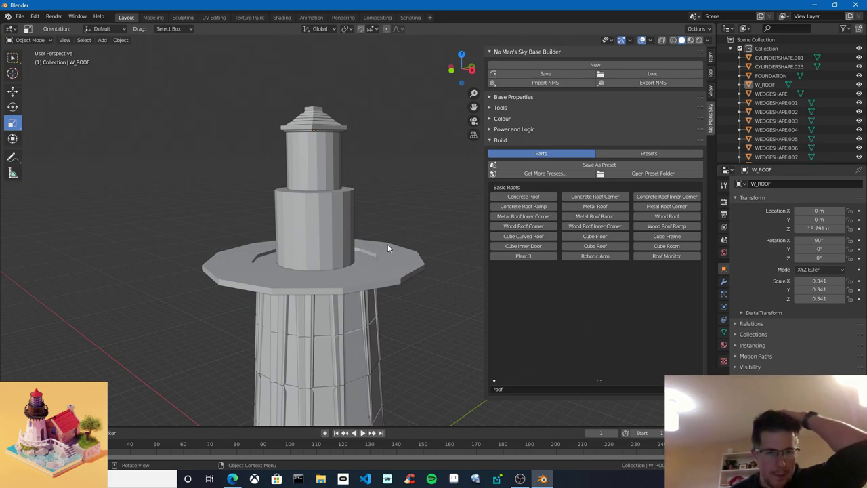
Search the parts for "ceili", add a Ceiling Light and raise it to about Z 21.986 m above the roof
{"action": "left_click", "coordinate": [538, 388]}
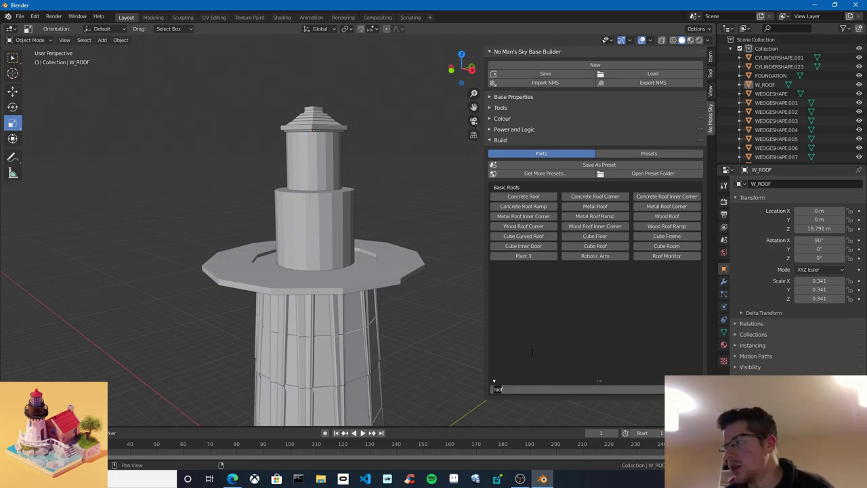
{"action": "type", "text": "c"}
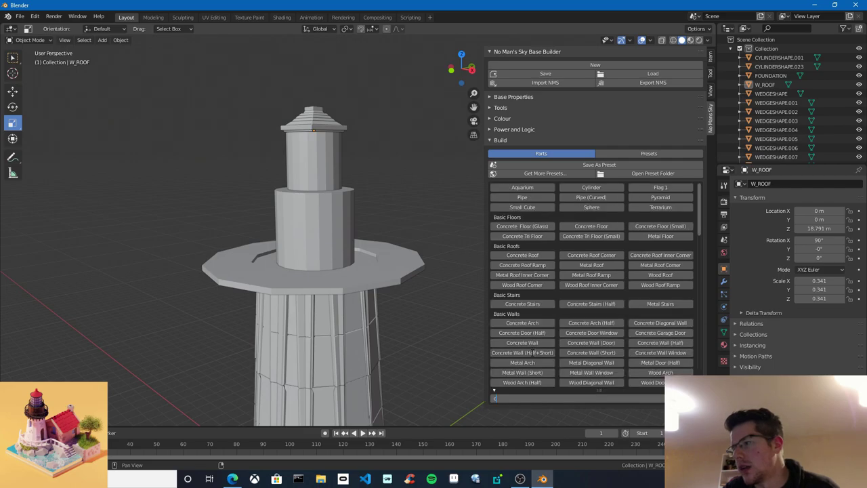
{"action": "type", "text": "eil"}
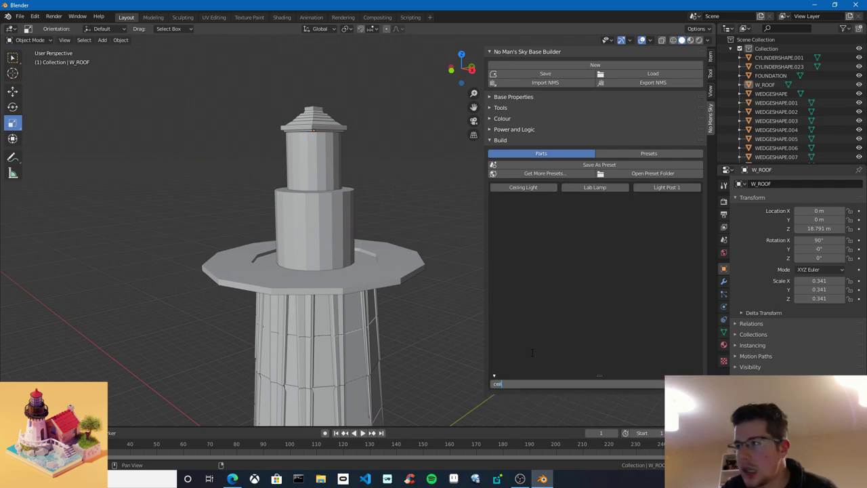
{"action": "left_click", "coordinate": [538, 189]}
{"action": "scroll", "coordinate": [301, 227], "scroll_direction": "down", "scroll_amount": 4}
{"action": "left_click", "coordinate": [12, 91]}
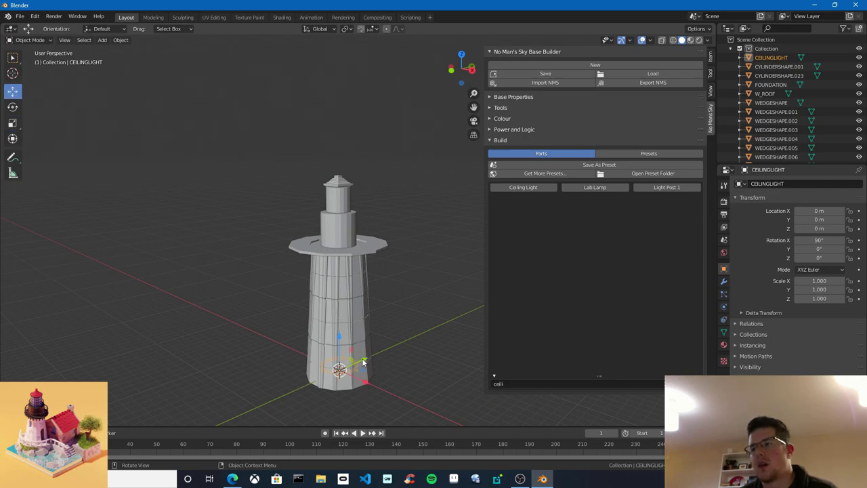
{"action": "left_click_drag", "start_coordinate": [339, 337], "coordinate": [339, 112]}
{"action": "scroll", "coordinate": [372, 190], "scroll_direction": "up", "scroll_amount": 2}
{"action": "middle_click_drag", "start_coordinate": [373, 190], "coordinate": [374, 237], "text": "shift"}
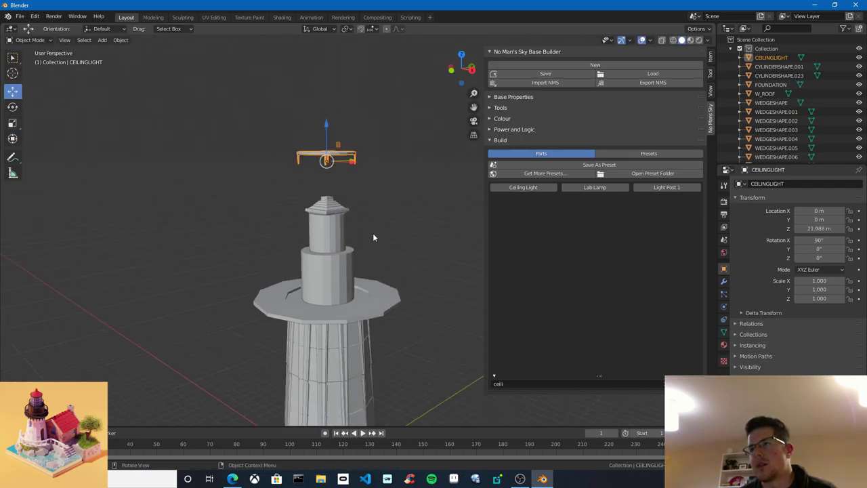
{"action": "scroll", "coordinate": [374, 237], "scroll_direction": "up", "scroll_amount": 1}
{"action": "left_click", "coordinate": [12, 106]}
{"action": "left_click_drag", "start_coordinate": [296, 125], "coordinate": [313, 141]}
{"action": "middle_click_drag", "start_coordinate": [319, 169], "coordinate": [346, 183]}
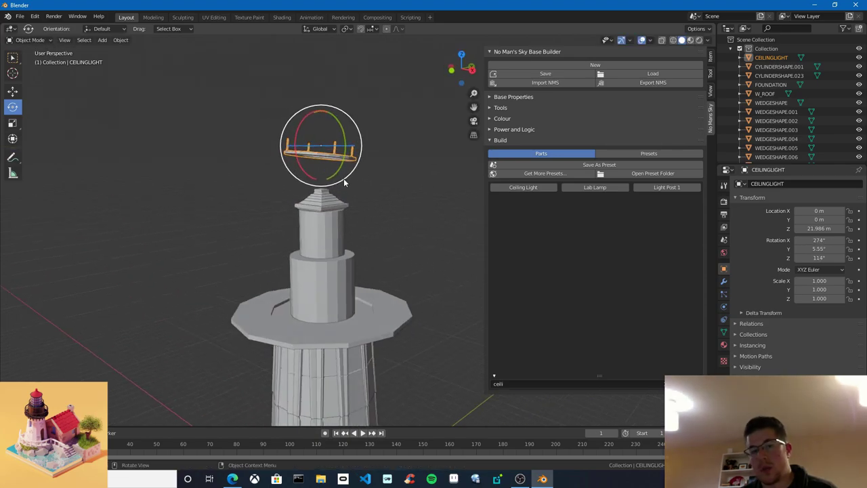
{"action": "key", "text": "ctrl+z"}
{"action": "key", "text": "ctrl+z"}
{"action": "key", "text": "ctrl+z"}
{"action": "key", "text": "ctrl+z"}
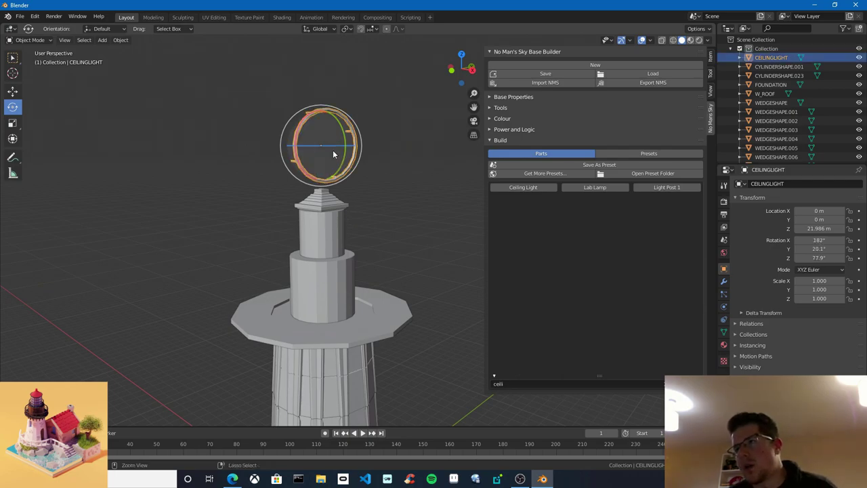
Scale the ceiling light uniformly to about 1.739 and lower it to about Z 13.331 m around the lower cylinder
{"action": "left_click", "coordinate": [12, 123]}
{"action": "mouse_move", "coordinate": [372, 133]}
{"action": "left_mouse_down"}
{"action": "mouse_move", "coordinate": [393, 128]}
{"action": "mouse_move", "coordinate": [383, 128]}
{"action": "left_mouse_up"}
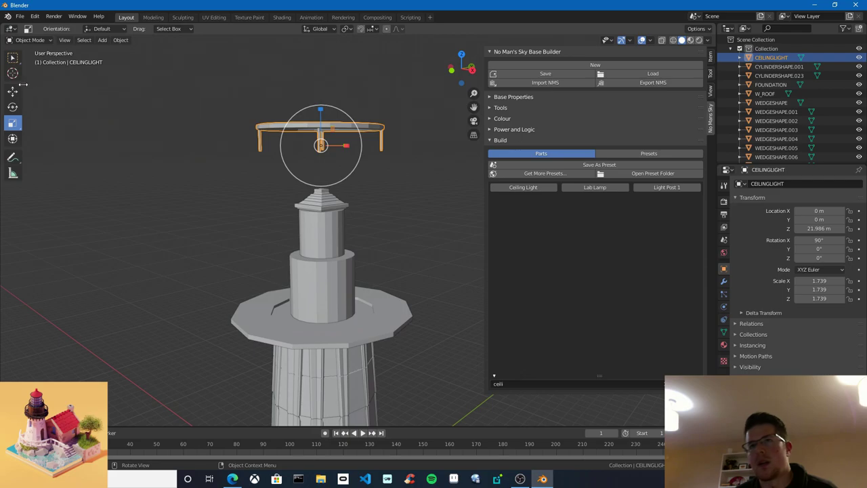
{"action": "left_click", "coordinate": [16, 90]}
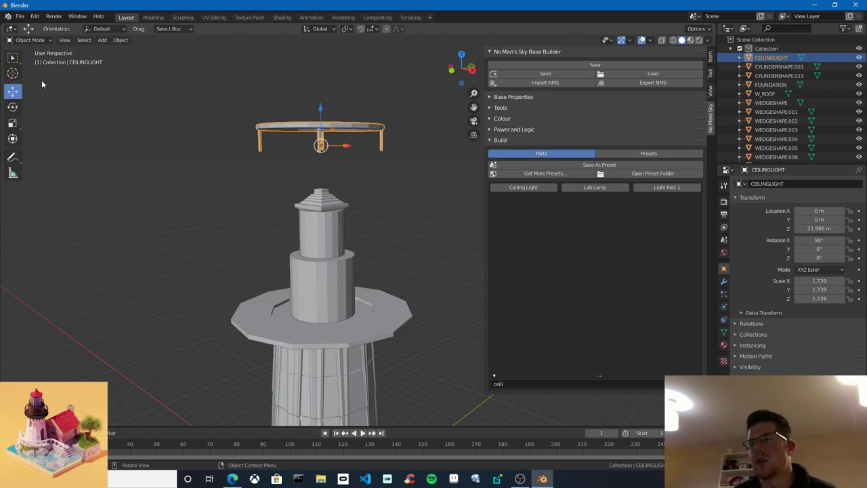
{"action": "left_click_drag", "start_coordinate": [321, 112], "coordinate": [344, 269]}
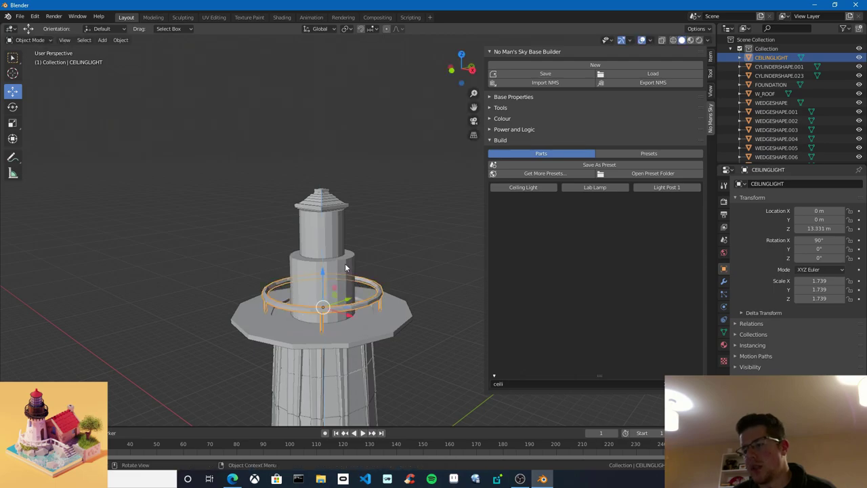
Enlarge the ceiling light ring uniformly to about 2.381 as a railing for the tower platform
{"action": "scroll", "coordinate": [347, 268], "scroll_direction": "up", "scroll_amount": 4}
{"action": "middle_click_drag", "start_coordinate": [325, 289], "coordinate": [321, 306]}
{"action": "left_click", "coordinate": [15, 121]}
{"action": "left_click_drag", "start_coordinate": [352, 236], "coordinate": [373, 230]}
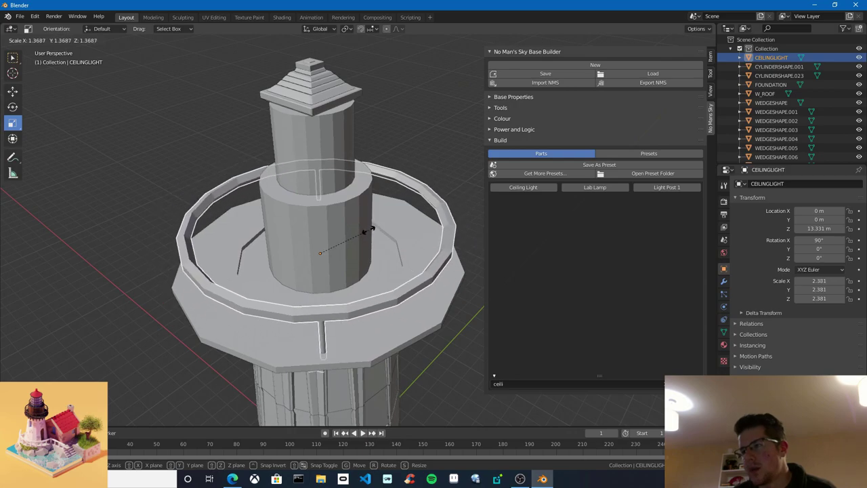
{"action": "middle_click_drag", "start_coordinate": [366, 234], "coordinate": [225, 224]}
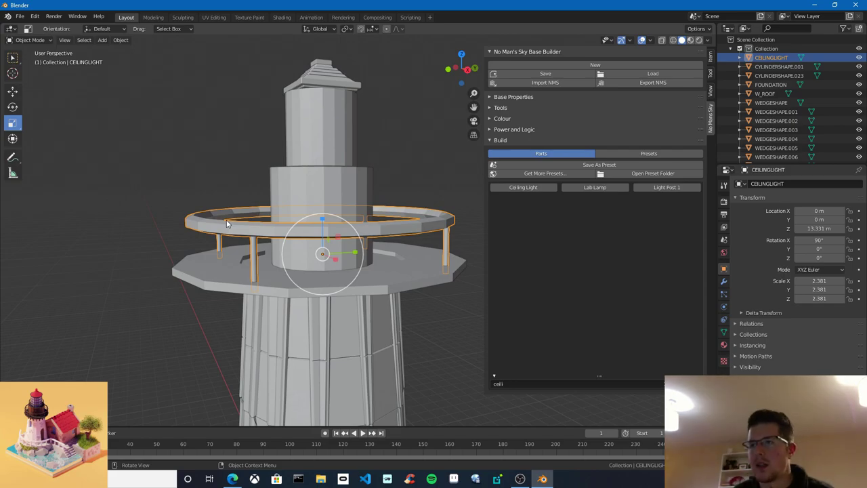
Scale the railing ring uniformly to about 2.503 to fit the platform edge and raise it to about Z 13.484 m
{"action": "left_click", "coordinate": [13, 91]}
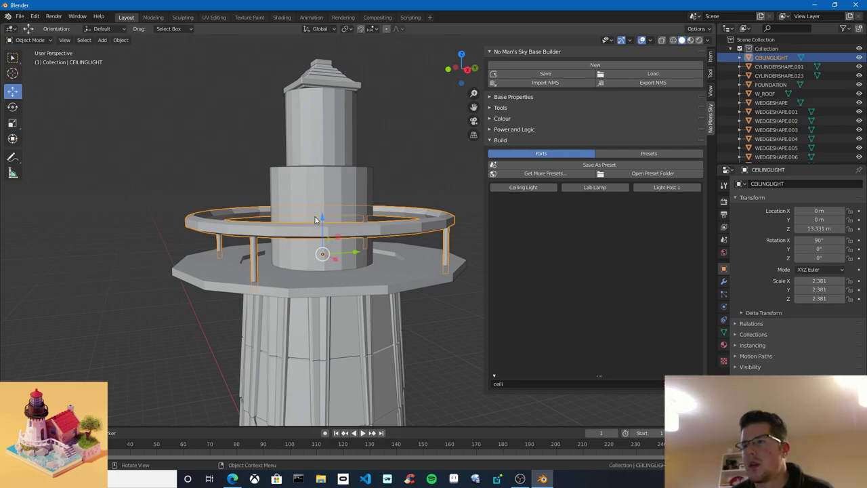
{"action": "middle_click_drag", "start_coordinate": [314, 217], "coordinate": [268, 275]}
{"action": "left_click", "coordinate": [462, 55]}
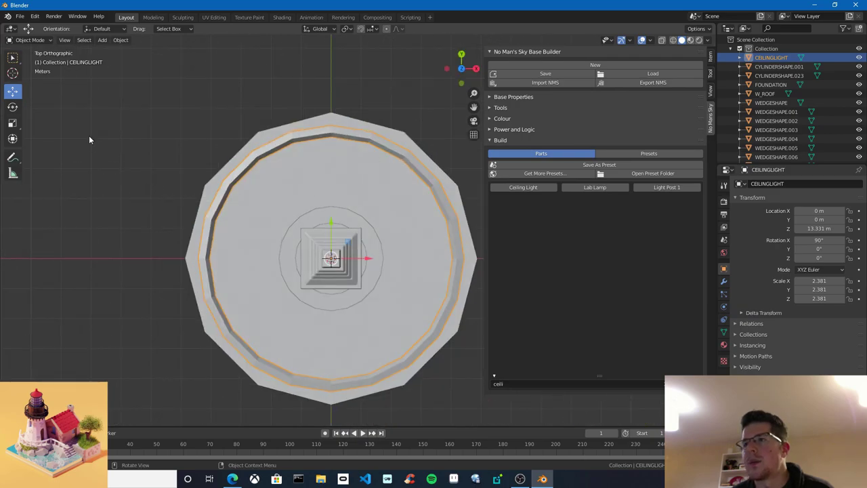
{"action": "left_click", "coordinate": [13, 122]}
{"action": "left_click_drag", "start_coordinate": [367, 240], "coordinate": [372, 242]}
{"action": "middle_click_drag", "start_coordinate": [408, 309], "coordinate": [323, 172]}
{"action": "left_click", "coordinate": [13, 91]}
{"action": "left_click_drag", "start_coordinate": [319, 242], "coordinate": [312, 237]}
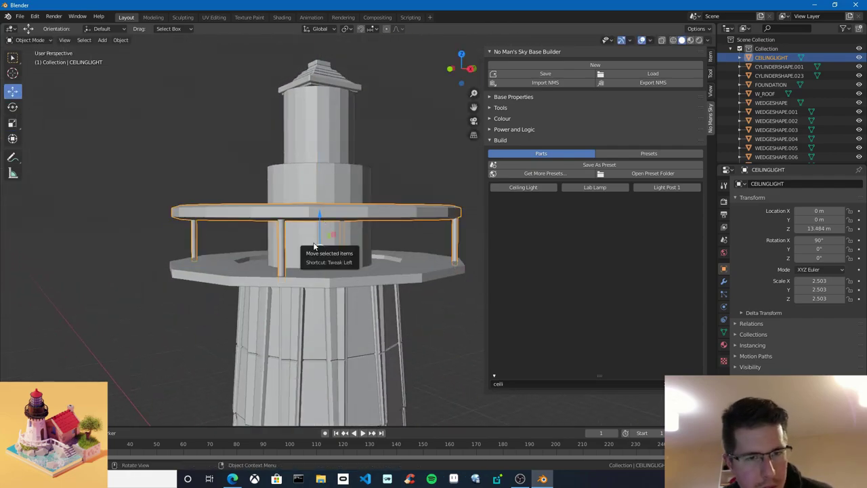
{"action": "middle_click_drag", "start_coordinate": [302, 244], "coordinate": [267, 242], "text": "shift"}
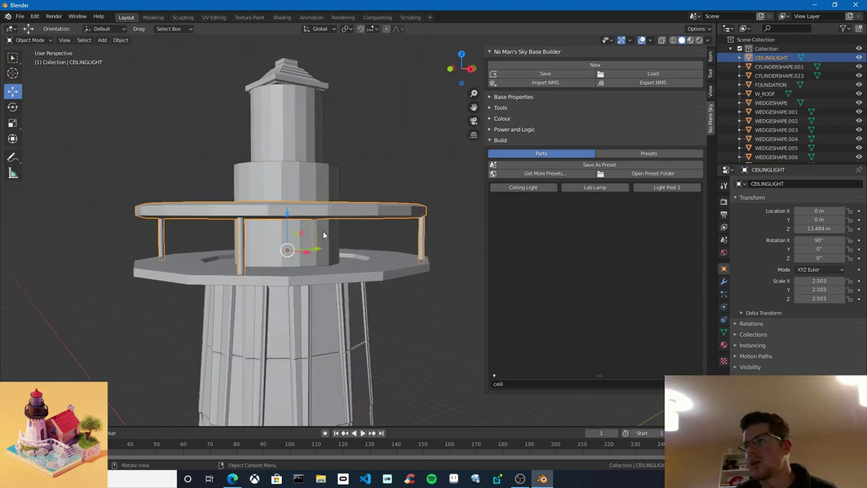
{"action": "middle_click_drag", "start_coordinate": [323, 236], "coordinate": [310, 253]}
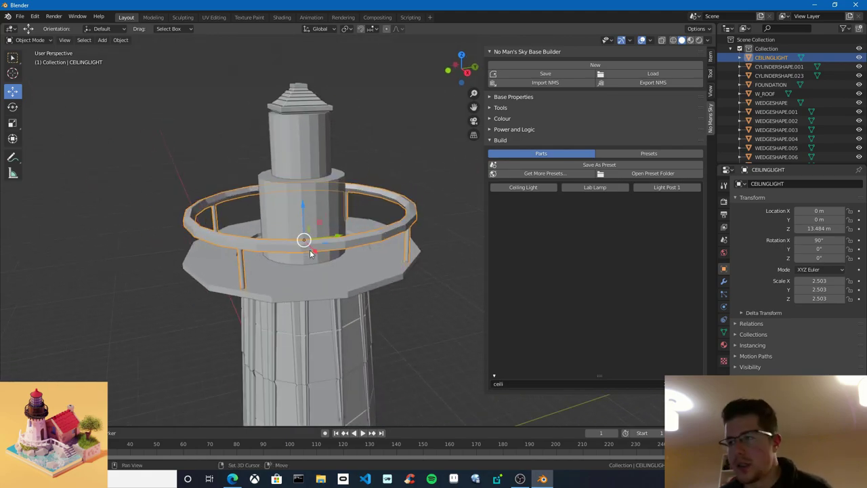
Duplicate the railing ring in place and rotate the copy about Z to about -44.9°
{"action": "key", "text": "shift+d"}
{"action": "right_click", "coordinate": [310, 253]}
{"action": "left_click", "coordinate": [12, 107]}
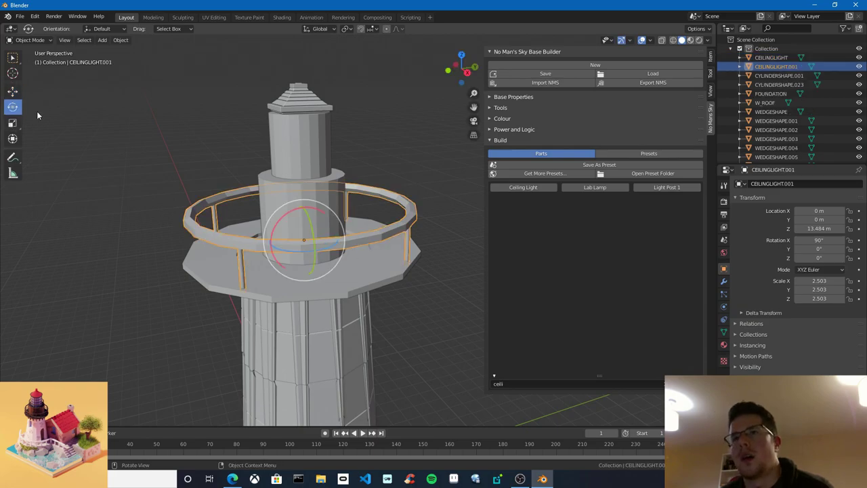
{"action": "middle_click_drag", "start_coordinate": [395, 230], "coordinate": [372, 273]}
{"action": "left_click_drag", "start_coordinate": [333, 253], "coordinate": [313, 284]}
{"action": "middle_click_drag", "start_coordinate": [314, 284], "coordinate": [345, 263]}
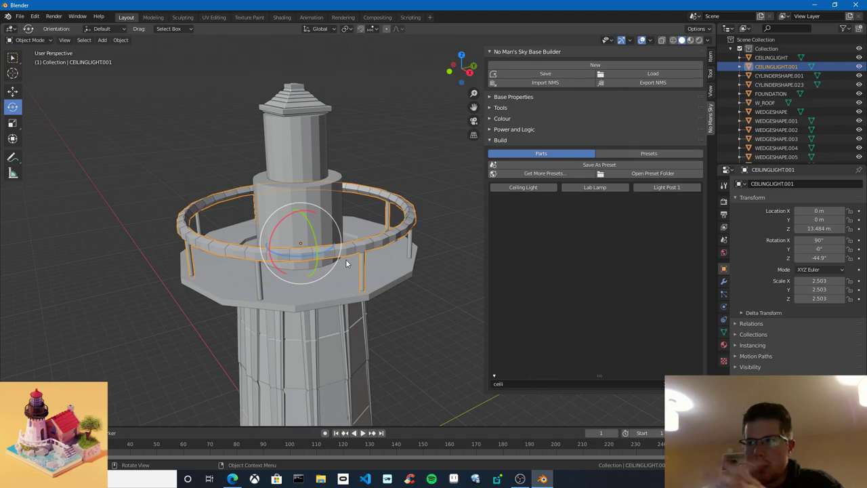
{"action": "middle_click_drag", "start_coordinate": [318, 298], "coordinate": [320, 269]}
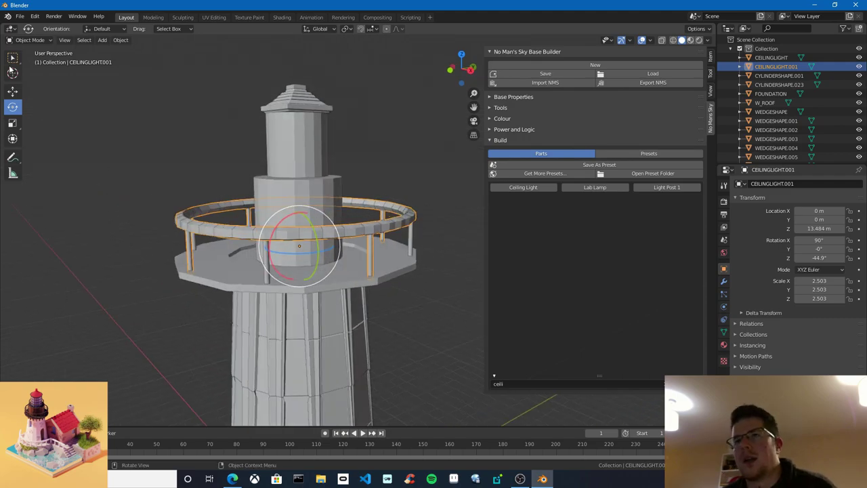
Lower the railing copy to about Z 13.153 m, then delete that copy
{"action": "left_click", "coordinate": [13, 90]}
{"action": "scroll", "coordinate": [271, 227], "scroll_direction": "up", "scroll_amount": 2}
{"action": "left_click_drag", "start_coordinate": [273, 216], "coordinate": [276, 227]}
{"action": "middle_click_drag", "start_coordinate": [226, 228], "coordinate": [244, 237]}
{"action": "scroll", "coordinate": [244, 237], "scroll_direction": "down", "scroll_amount": 4}
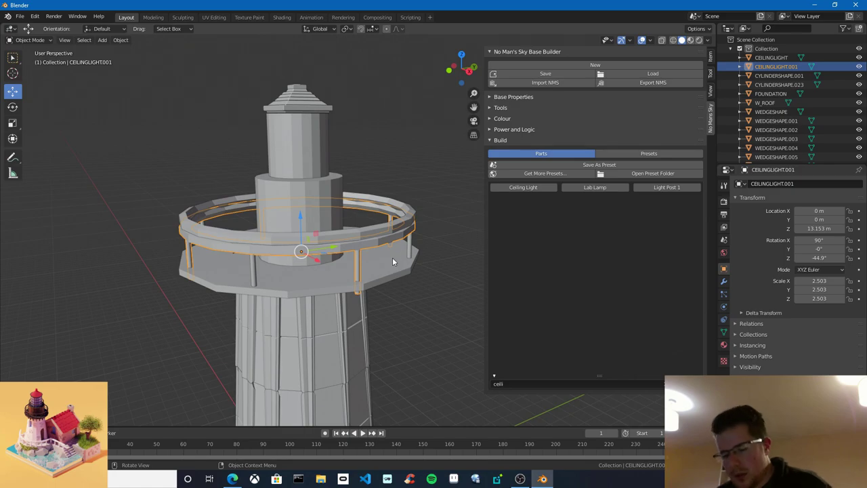
{"action": "key", "text": "Delete"}
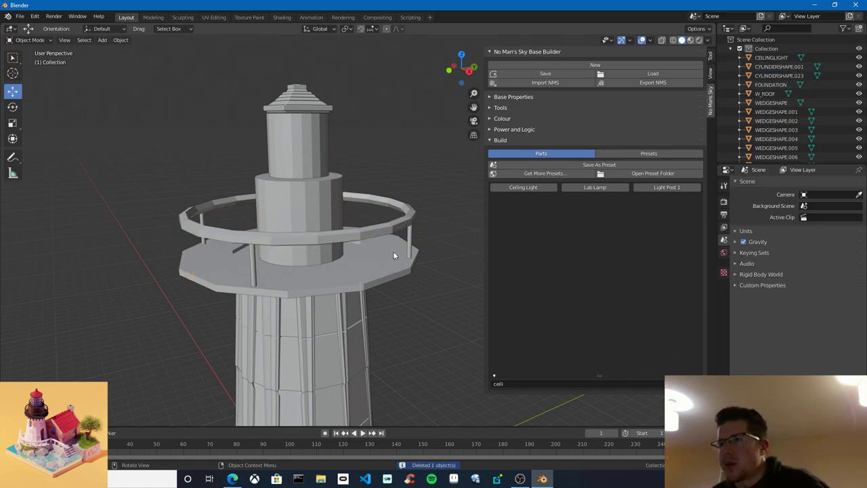
Clear the parts search and look through the Freighter, Legacy, Lights and Main parts
{"action": "middle_click_drag", "start_coordinate": [393, 251], "coordinate": [420, 299]}
{"action": "left_click", "coordinate": [513, 383]}
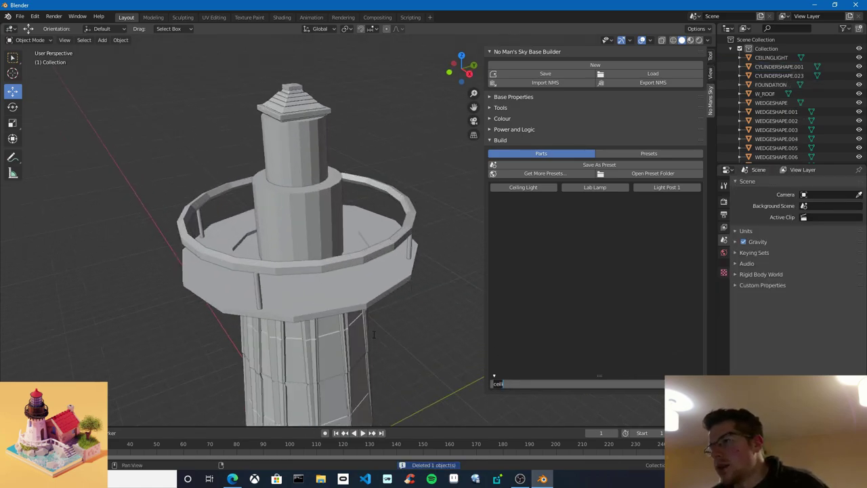
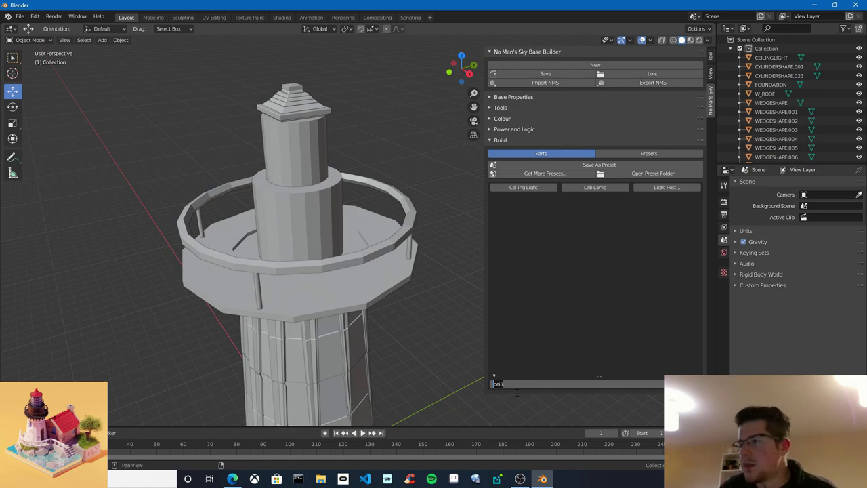
{"action": "key", "text": "BackSpace"}
{"action": "left_click", "coordinate": [502, 290]}
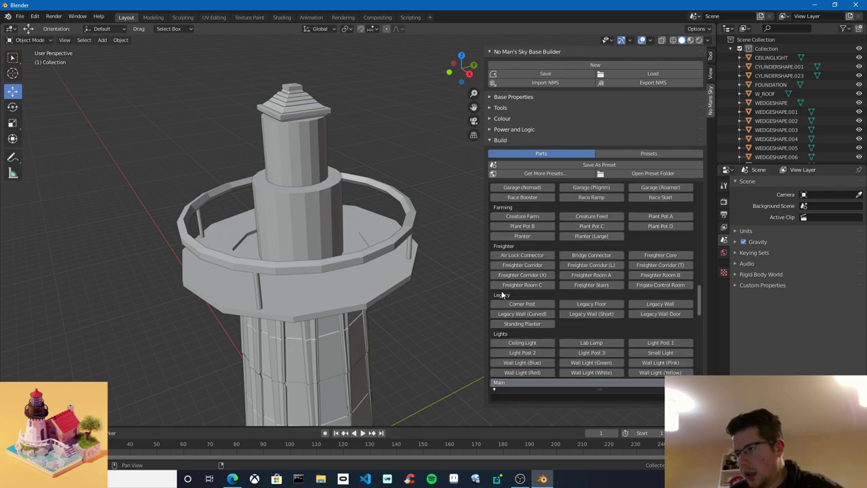
{"action": "left_click", "coordinate": [502, 292]}
{"action": "scroll", "coordinate": [530, 305], "scroll_direction": "down", "scroll_amount": 4}
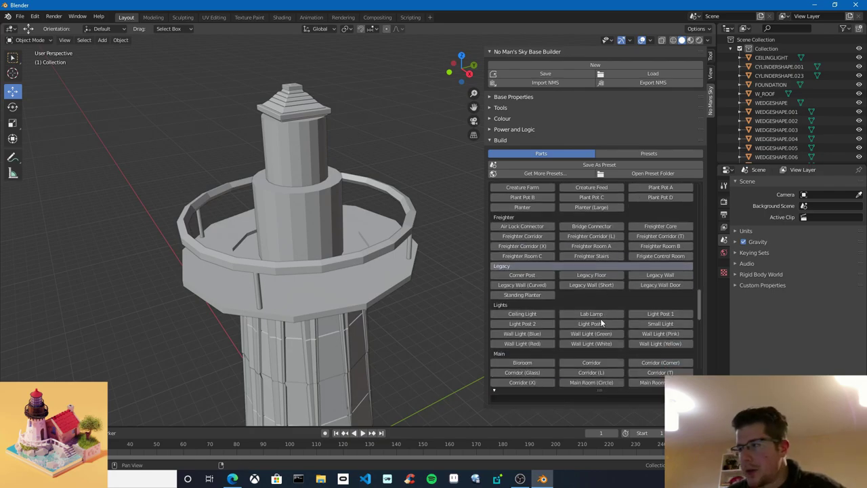
{"action": "scroll", "coordinate": [420, 330], "scroll_direction": "down", "scroll_amount": 3}
{"action": "scroll", "coordinate": [416, 351], "scroll_direction": "up", "scroll_amount": 3}
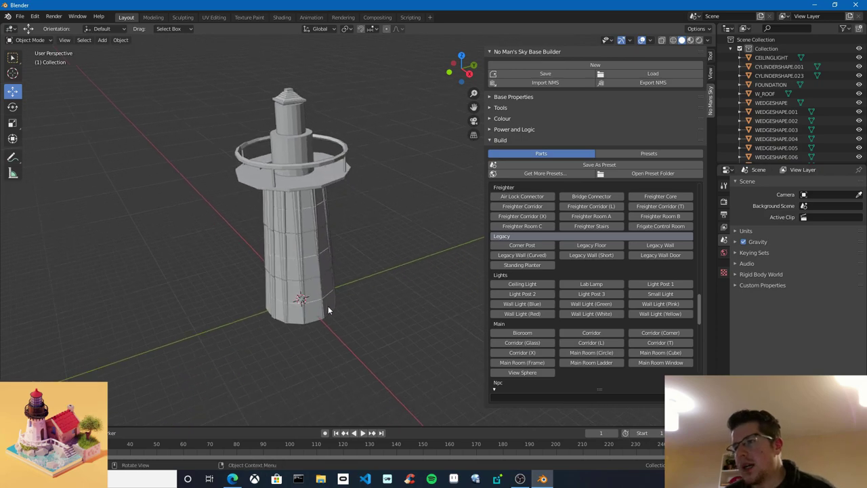
Move the tilted room floor panel at the tower's base out along Y to about 8.713 m
{"action": "left_click", "coordinate": [328, 305]}
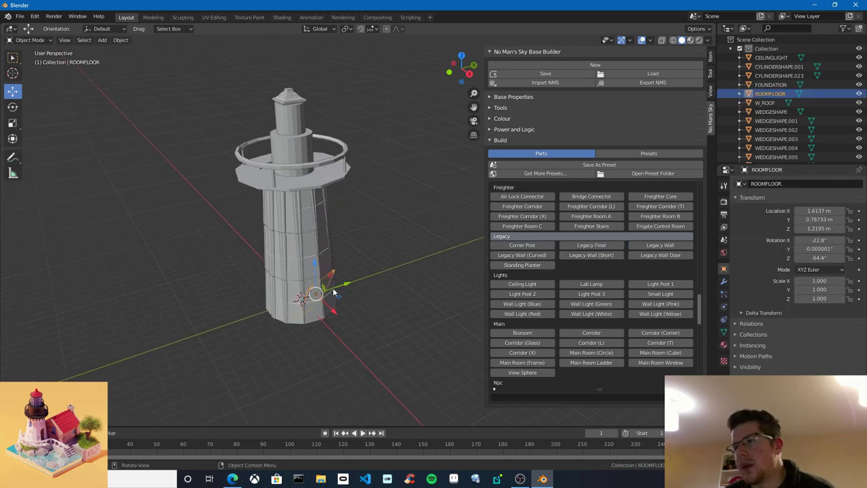
{"action": "left_click_drag", "start_coordinate": [340, 286], "coordinate": [414, 263]}
{"action": "key", "text": "KP_Decimal"}
{"action": "scroll", "coordinate": [416, 253], "scroll_direction": "down", "scroll_amount": 6}
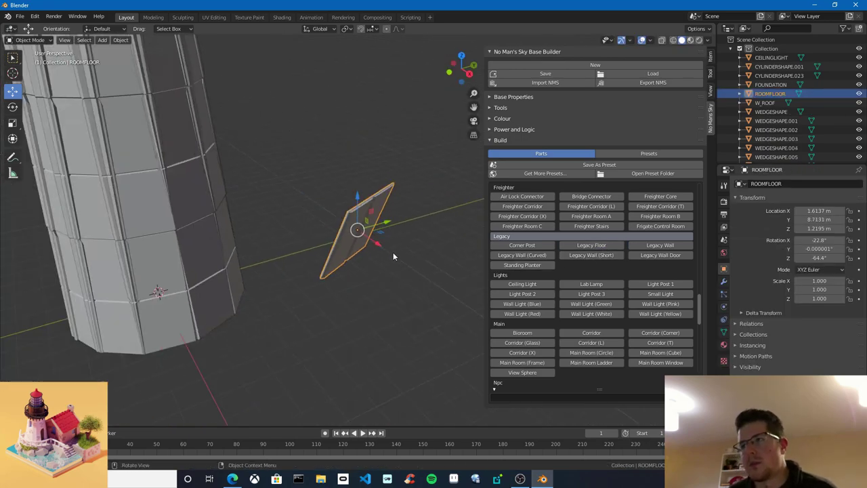
Delete the tilted room floor panel beside the tower's base
{"action": "middle_click_drag", "start_coordinate": [393, 256], "coordinate": [347, 267]}
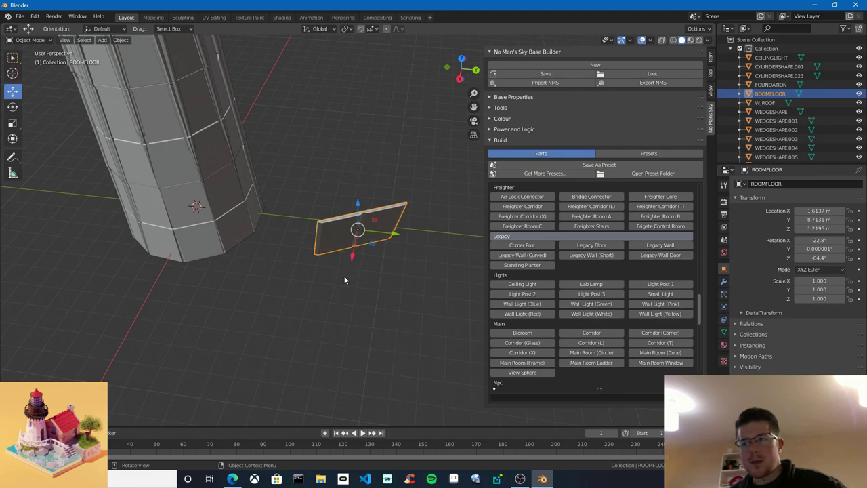
{"action": "middle_click_drag", "start_coordinate": [344, 276], "coordinate": [379, 275]}
{"action": "key", "text": "Delete"}
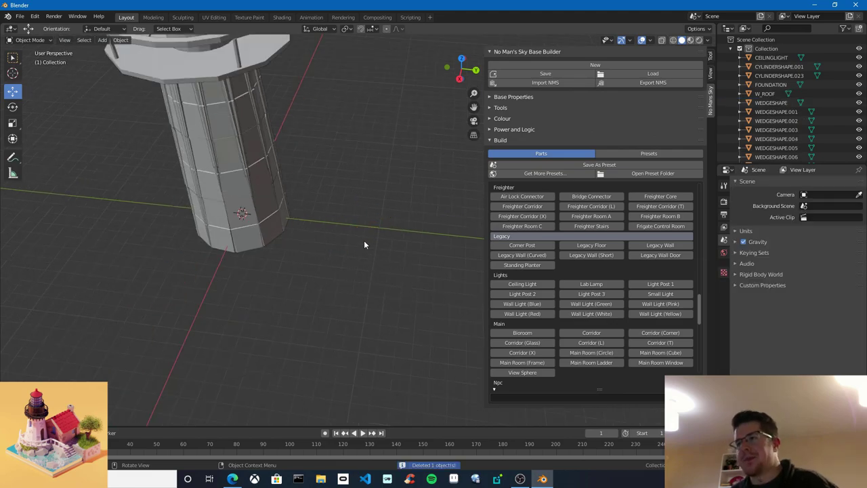
With the platform railing selected, add a Legacy Corner Post and move it out along X to about 4.399 m
{"action": "middle_click_drag", "start_coordinate": [291, 113], "coordinate": [373, 237]}
{"action": "left_click", "coordinate": [355, 198]}
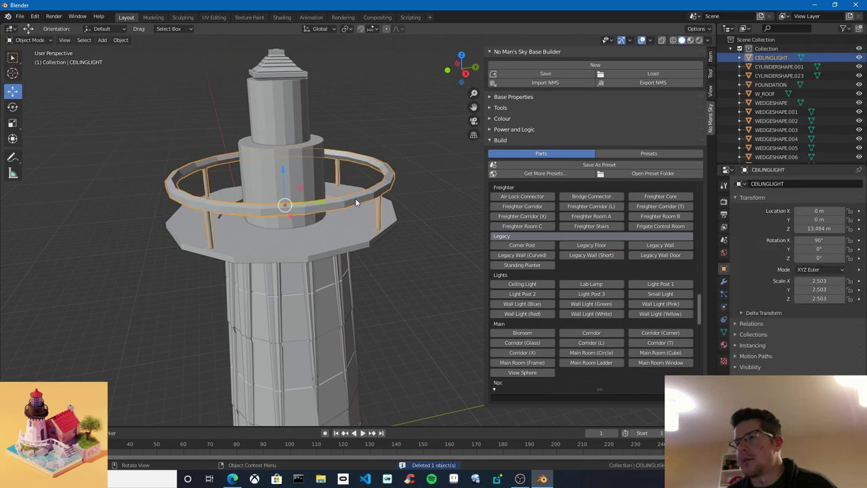
{"action": "middle_click_drag", "start_coordinate": [355, 198], "coordinate": [420, 250]}
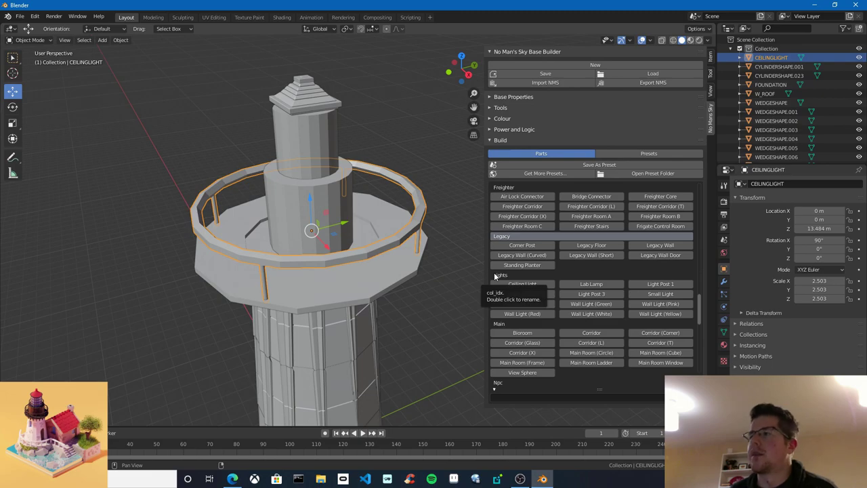
{"action": "scroll", "coordinate": [434, 321], "scroll_direction": "up", "scroll_amount": 1}
{"action": "scroll", "coordinate": [434, 321], "scroll_direction": "down", "scroll_amount": 1}
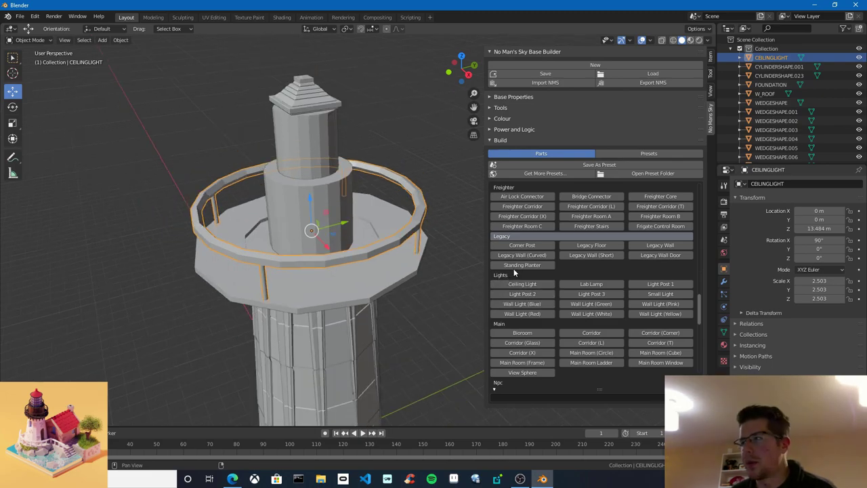
{"action": "left_click", "coordinate": [522, 245]}
{"action": "left_click_drag", "start_coordinate": [329, 243], "coordinate": [382, 303]}
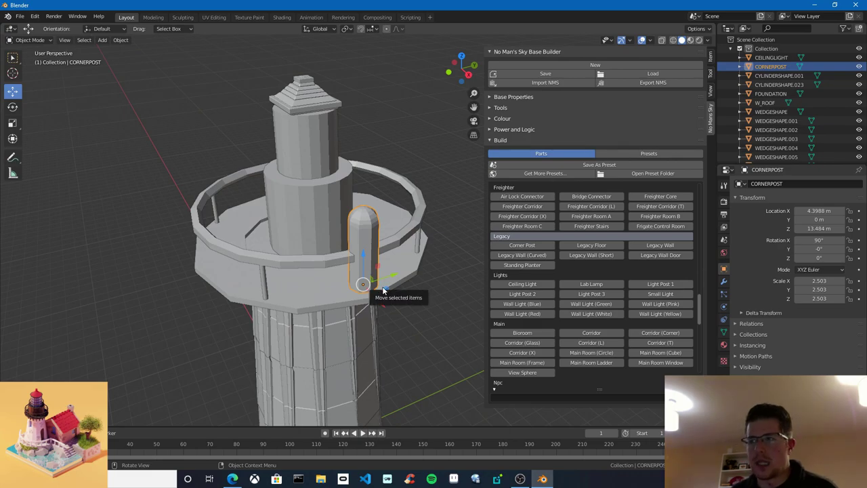
Scale the corner post down uniformly to about 0.629
{"action": "scroll", "coordinate": [384, 290], "scroll_direction": "up", "scroll_amount": 1}
{"action": "middle_click_drag", "start_coordinate": [378, 286], "coordinate": [347, 250], "text": "shift"}
{"action": "scroll", "coordinate": [347, 250], "scroll_direction": "up", "scroll_amount": 1}
{"action": "middle_click_drag", "start_coordinate": [296, 234], "coordinate": [313, 231]}
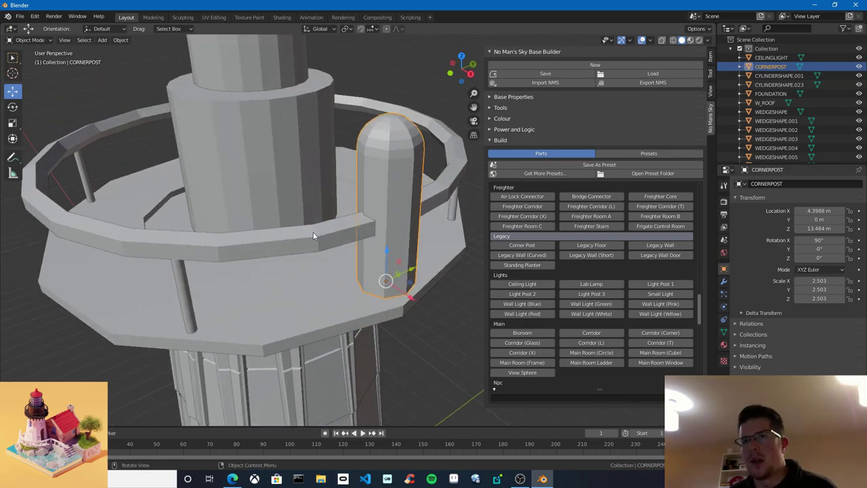
{"action": "left_click", "coordinate": [12, 123]}
{"action": "middle_click_drag", "start_coordinate": [389, 259], "coordinate": [356, 252], "text": "shift"}
{"action": "left_click_drag", "start_coordinate": [383, 253], "coordinate": [365, 260]}
{"action": "middle_click_drag", "start_coordinate": [365, 261], "coordinate": [351, 241]}
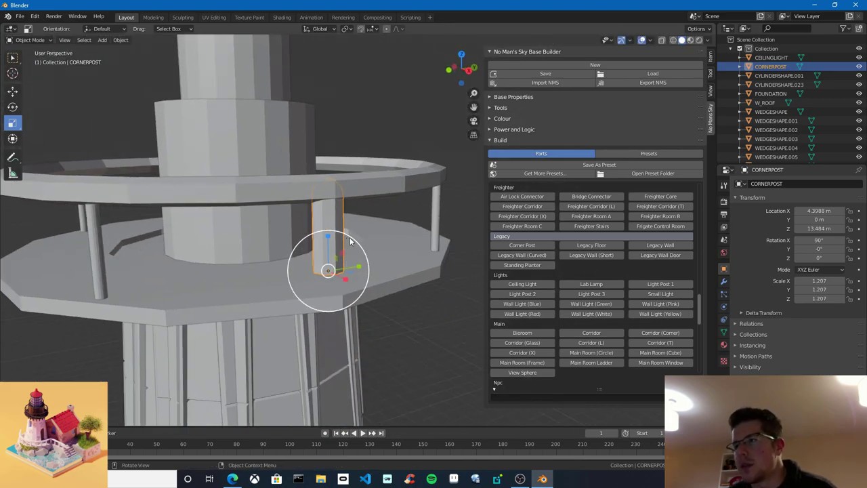
{"action": "left_click_drag", "start_coordinate": [350, 240], "coordinate": [330, 249]}
Set the corner post on the platform near its rim, at about X 4.485 m and Z 13.201 m
{"action": "left_click", "coordinate": [12, 90]}
{"action": "scroll", "coordinate": [417, 276], "scroll_direction": "up", "scroll_amount": 6}
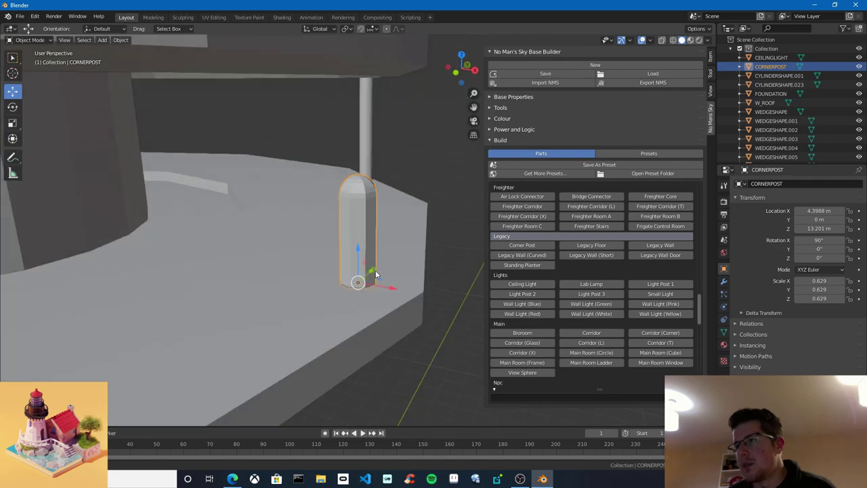
{"action": "left_click_drag", "start_coordinate": [385, 286], "coordinate": [392, 288]}
{"action": "scroll", "coordinate": [397, 288], "scroll_direction": "down", "scroll_amount": 5}
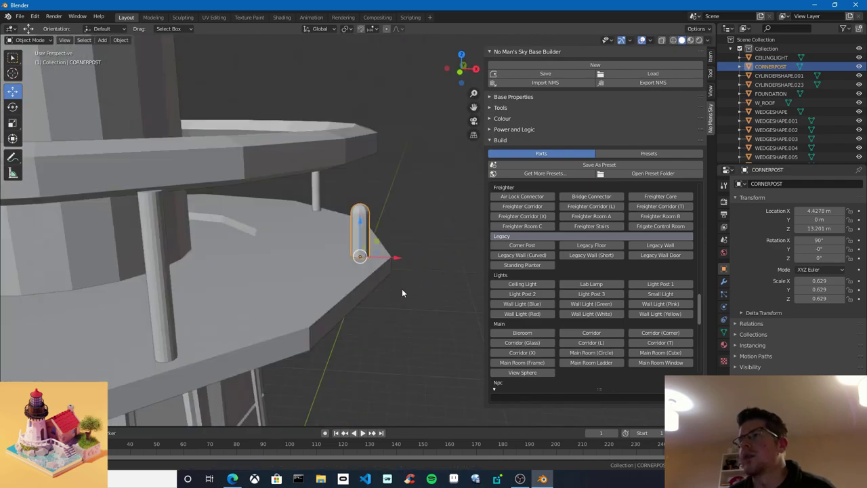
{"action": "middle_click_drag", "start_coordinate": [341, 280], "coordinate": [342, 316]}
{"action": "left_click_drag", "start_coordinate": [376, 274], "coordinate": [379, 277]}
{"action": "middle_click_drag", "start_coordinate": [378, 278], "coordinate": [406, 237]}
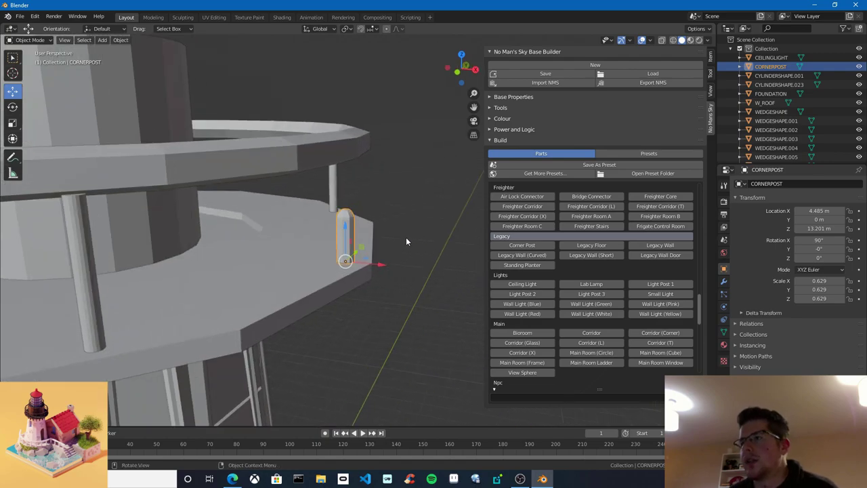
Duplicate the corner post and raise the copy along Z to extend the post up toward the railing
{"action": "key", "text": "shift+d"}
{"action": "key", "text": "z"}
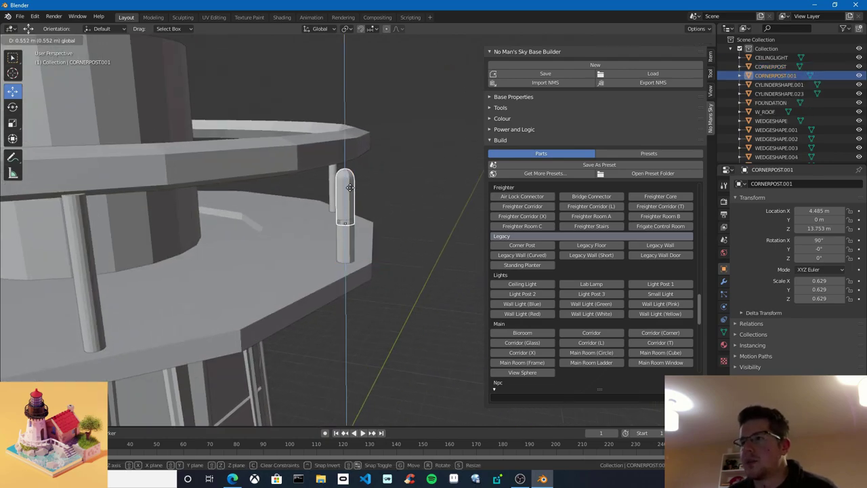
{"action": "left_click", "coordinate": [351, 205]}
Select both stacked corner posts and scale them up together to about 0.747
{"action": "middle_click_drag", "start_coordinate": [351, 205], "coordinate": [350, 238]}
{"action": "left_click", "coordinate": [350, 237]}
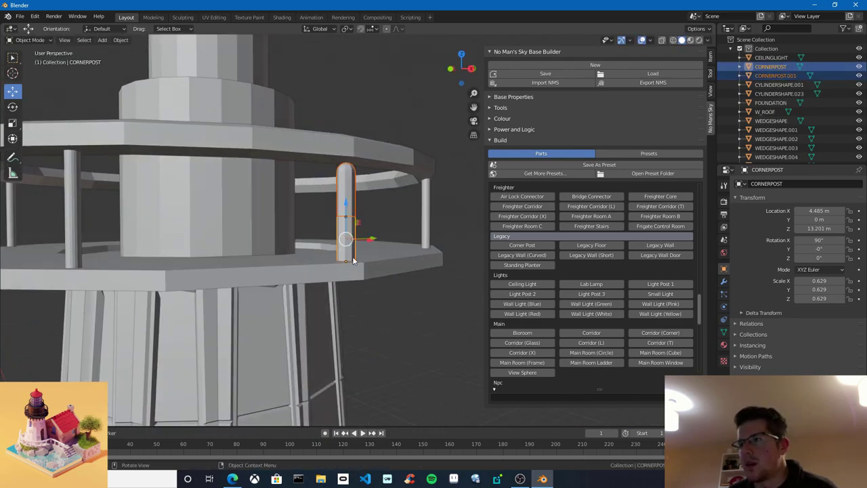
{"action": "mouse_move", "coordinate": [274, 223]}
{"action": "middle_mouse_down"}
{"action": "mouse_move", "coordinate": [318, 219]}
{"action": "mouse_move", "coordinate": [285, 221]}
{"action": "middle_mouse_up"}
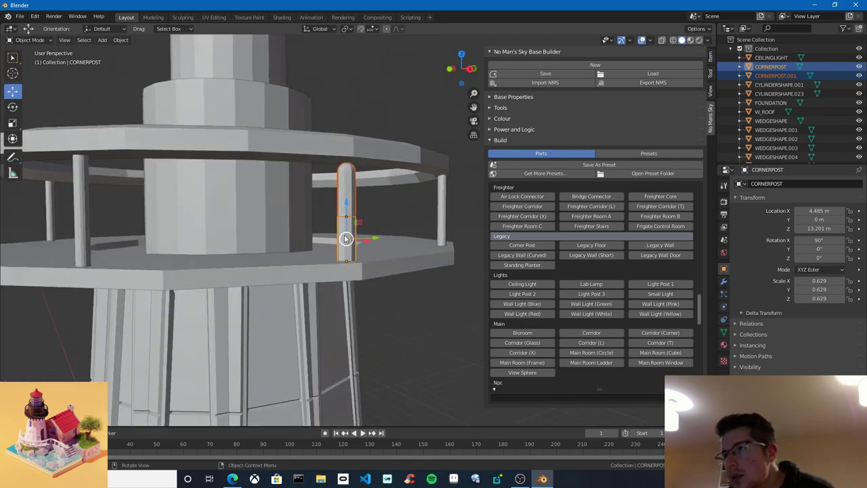
{"action": "left_click", "coordinate": [12, 122]}
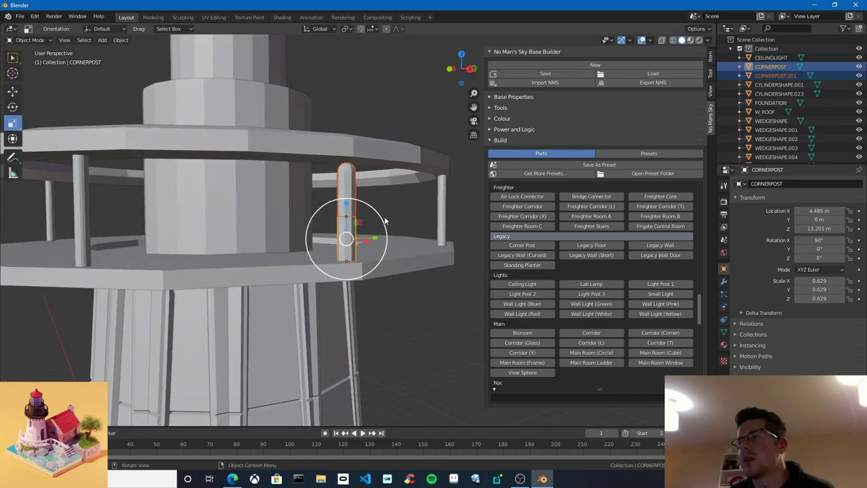
{"action": "left_click_drag", "start_coordinate": [384, 217], "coordinate": [396, 217]}
{"action": "middle_click_drag", "start_coordinate": [396, 217], "coordinate": [258, 202]}
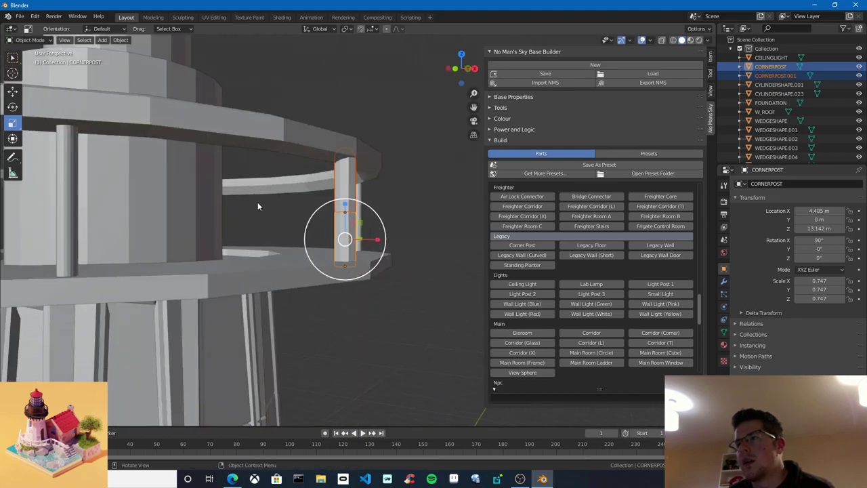
Move the stacked posts under the railing, placing the lower one at about X 4.344 m and Z 13.173 m
{"action": "left_click", "coordinate": [12, 91]}
{"action": "middle_click_drag", "start_coordinate": [312, 213], "coordinate": [357, 217]}
{"action": "left_click_drag", "start_coordinate": [345, 201], "coordinate": [345, 197]}
{"action": "left_click_drag", "start_coordinate": [386, 239], "coordinate": [375, 239]}
{"action": "middle_click_drag", "start_coordinate": [375, 240], "coordinate": [382, 257]}
In top view, duplicate the post pair along X to the opposite side of the railing, at about -4.488 m
{"action": "left_click", "coordinate": [460, 64]}
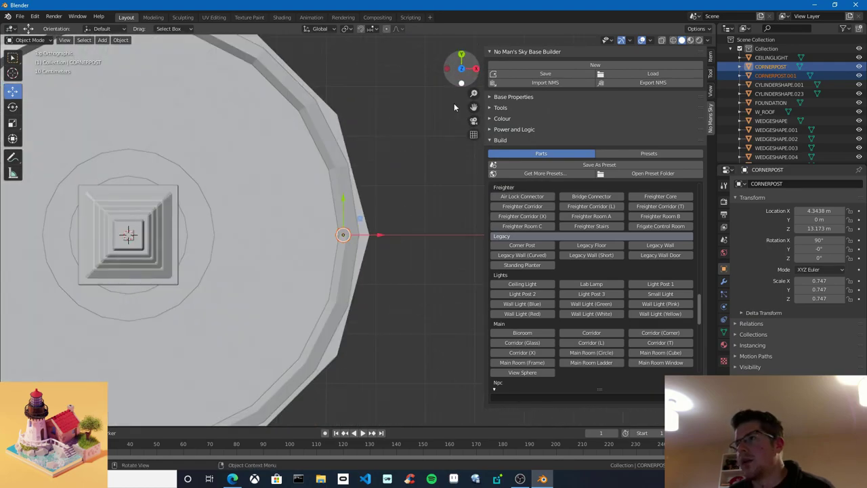
{"action": "scroll", "coordinate": [321, 253], "scroll_direction": "down", "scroll_amount": 3}
{"action": "middle_click_drag", "start_coordinate": [298, 258], "coordinate": [351, 264], "text": "shift"}
{"action": "scroll", "coordinate": [357, 263], "scroll_direction": "up", "scroll_amount": 1}
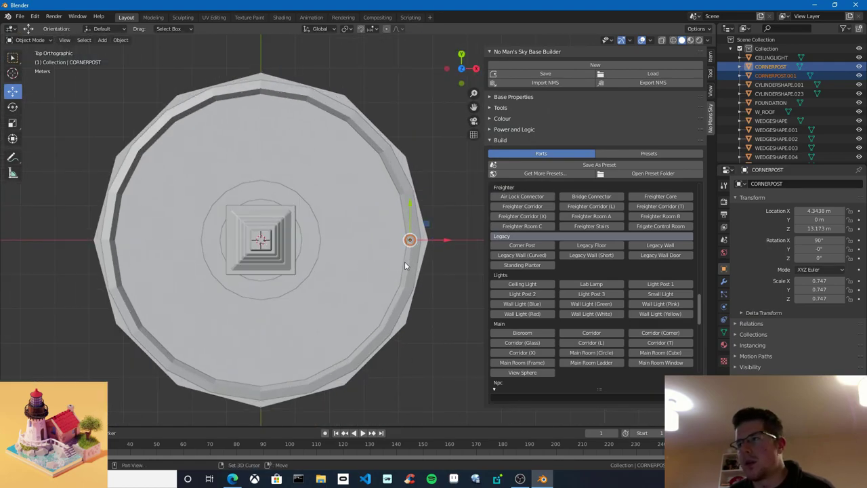
{"action": "key", "text": "shift+d"}
{"action": "key", "text": "x"}
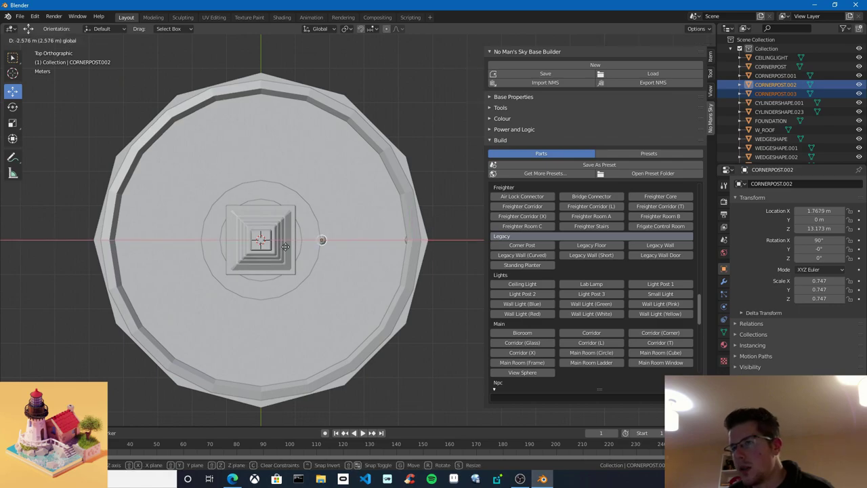
{"action": "left_click", "coordinate": [137, 244]}
Duplicate the post pair again and place it under the railing at about X -0.046 m and Y 4.455 m
{"action": "key", "text": "shift+d"}
{"action": "key", "text": "x"}
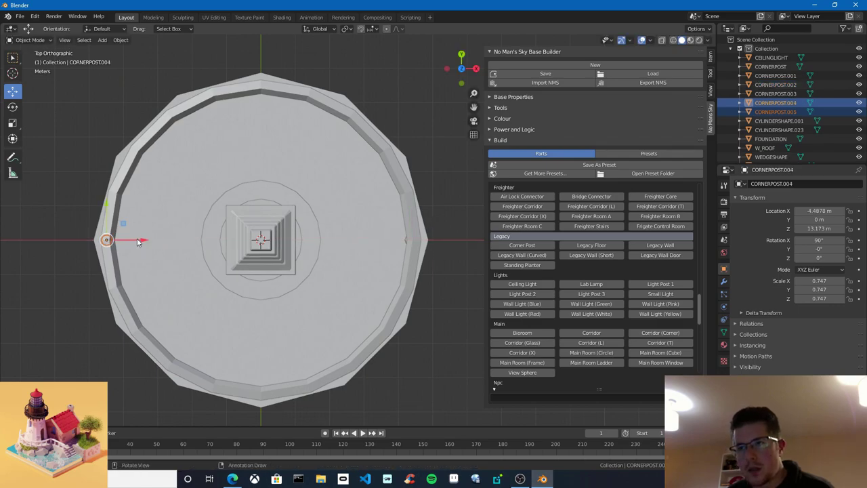
{"action": "key", "text": "y"}
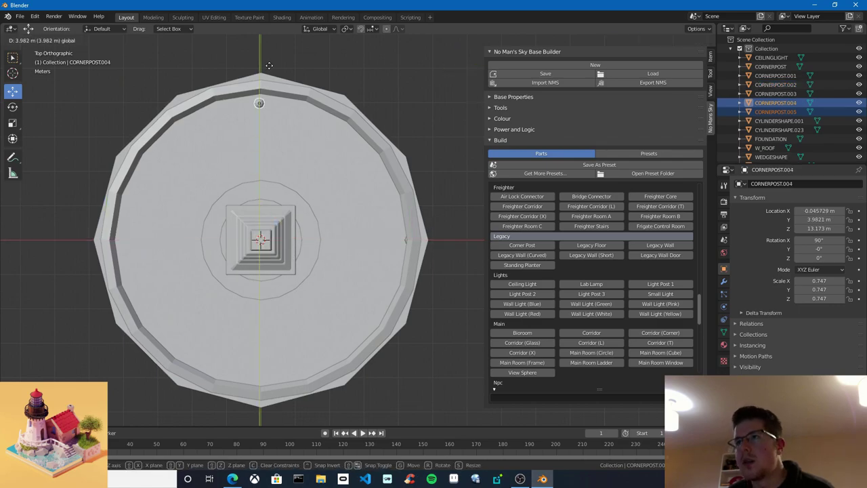
{"action": "left_click", "coordinate": [267, 49]}
Duplicate that post pair along Y to the opposite side of the railing, at about -4.442 m
{"action": "key", "text": "shift+d"}
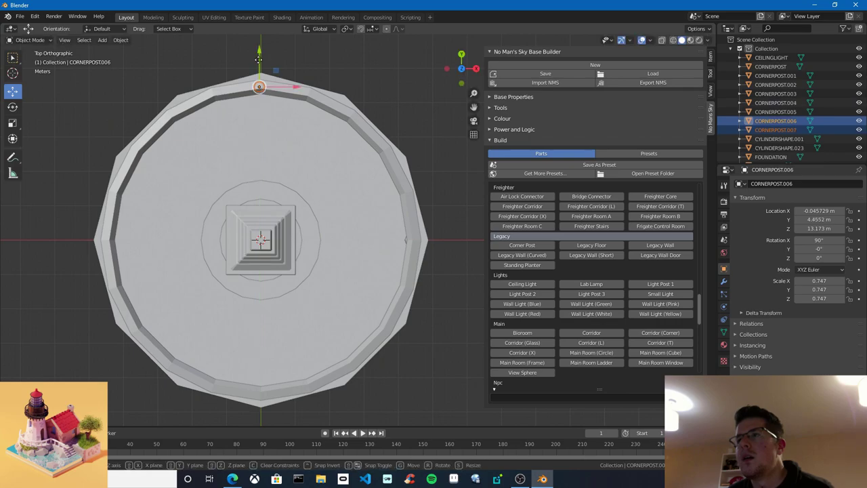
{"action": "key", "text": "y"}
{"action": "left_click", "coordinate": [362, 360]}
{"action": "middle_click_drag", "start_coordinate": [362, 359], "coordinate": [345, 283]}
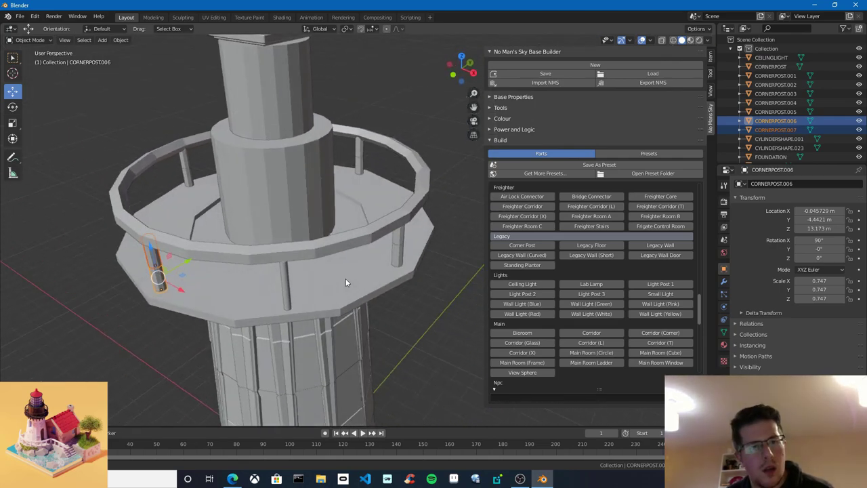
Scale the lower cylinder inside the railing to about 2.032 and lower it to about Z 12.09 m
{"action": "left_click", "coordinate": [287, 98]}
{"action": "middle_click_drag", "start_coordinate": [286, 98], "coordinate": [337, 239]}
{"action": "left_click", "coordinate": [337, 239]}
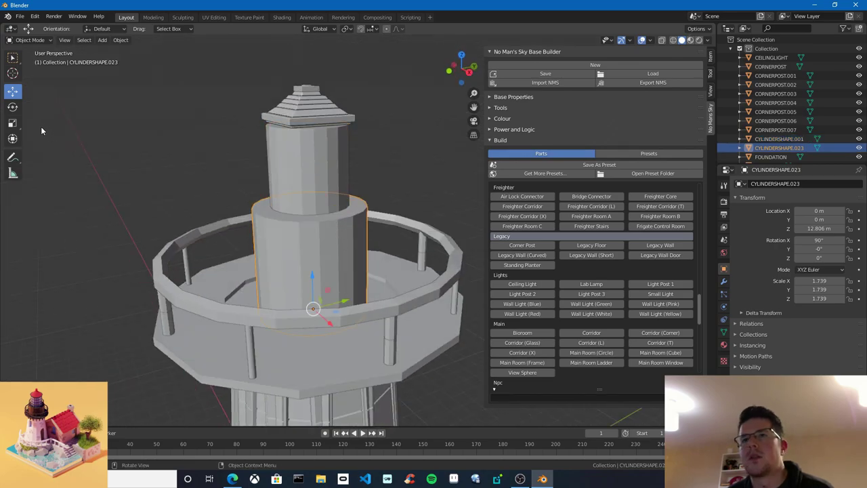
{"action": "left_click", "coordinate": [12, 123]}
{"action": "middle_click_drag", "start_coordinate": [184, 220], "coordinate": [351, 290]}
{"action": "left_click_drag", "start_coordinate": [343, 304], "coordinate": [354, 300]}
{"action": "middle_click_drag", "start_coordinate": [336, 255], "coordinate": [58, 133]}
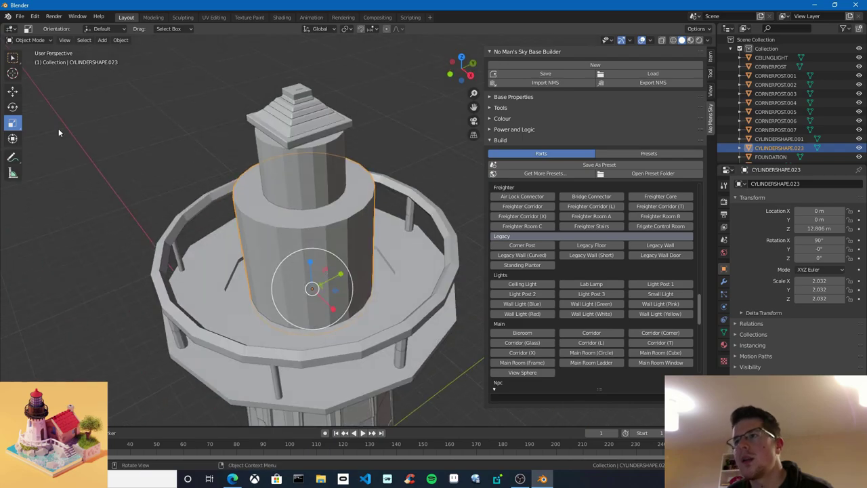
{"action": "left_click", "coordinate": [12, 90]}
{"action": "middle_click_drag", "start_coordinate": [188, 203], "coordinate": [324, 282]}
{"action": "left_click_drag", "start_coordinate": [324, 283], "coordinate": [326, 319]}
Lower the upper cylinder beneath the roof along Z to about 16.059 m
{"action": "left_click", "coordinate": [343, 180]}
{"action": "middle_click_drag", "start_coordinate": [343, 180], "coordinate": [349, 208]}
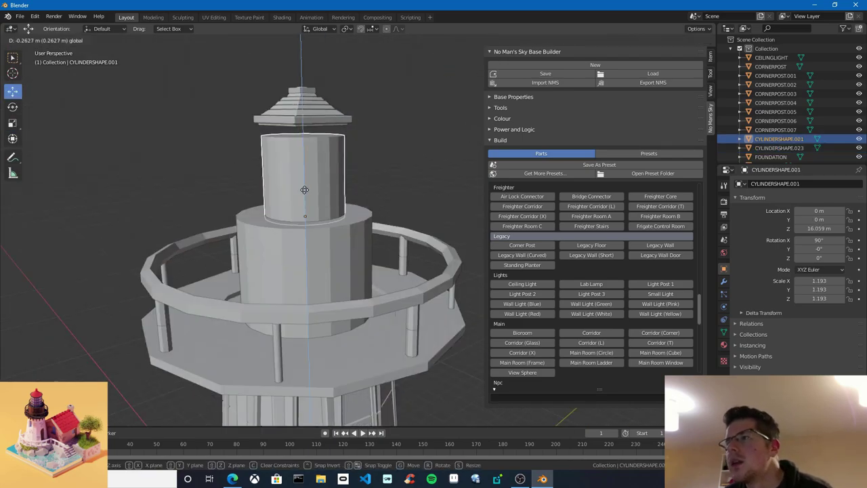
{"action": "middle_click_drag", "start_coordinate": [323, 262], "coordinate": [343, 232]}
{"action": "left_click", "coordinate": [343, 233]}
Scale the lower cylinder up to about 2.842 and lower it along Z to about 10.998 m
{"action": "left_click", "coordinate": [330, 196]}
{"action": "left_click", "coordinate": [12, 123]}
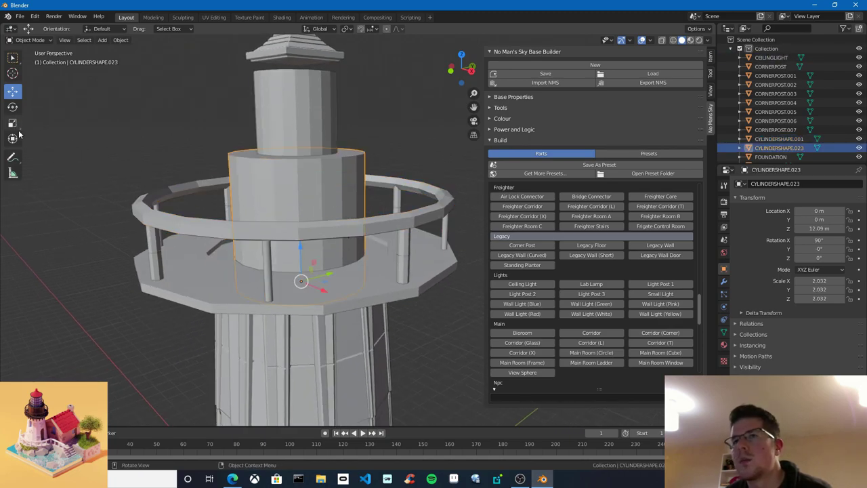
{"action": "left_click_drag", "start_coordinate": [341, 270], "coordinate": [357, 262]}
{"action": "left_click", "coordinate": [19, 92]}
{"action": "middle_click_drag", "start_coordinate": [224, 224], "coordinate": [262, 189]}
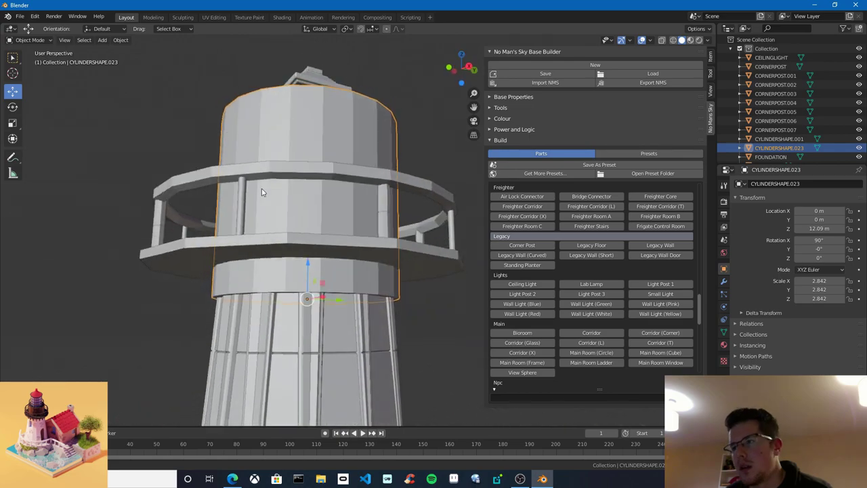
{"action": "left_click_drag", "start_coordinate": [307, 261], "coordinate": [316, 305]}
{"action": "middle_click_drag", "start_coordinate": [74, 116], "coordinate": [53, 133]}
Scale the lower cylinder down slightly so it fits within the top of the tower
{"action": "left_click", "coordinate": [12, 122]}
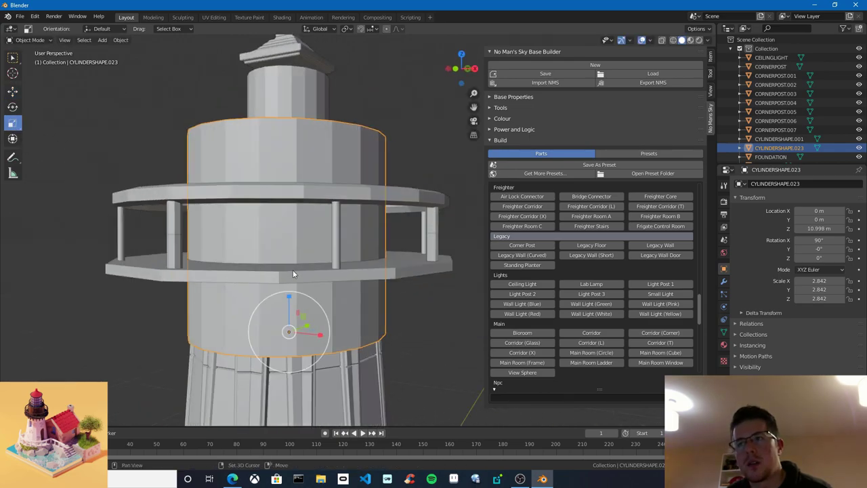
{"action": "middle_click_drag", "start_coordinate": [293, 269], "coordinate": [316, 257]}
{"action": "left_click_drag", "start_coordinate": [319, 250], "coordinate": [316, 251]}
{"action": "middle_click_drag", "start_coordinate": [315, 251], "coordinate": [360, 246]}
Duplicate the platform railing ring and raise the copy along Z to about 15.928 m
{"action": "left_click", "coordinate": [407, 191]}
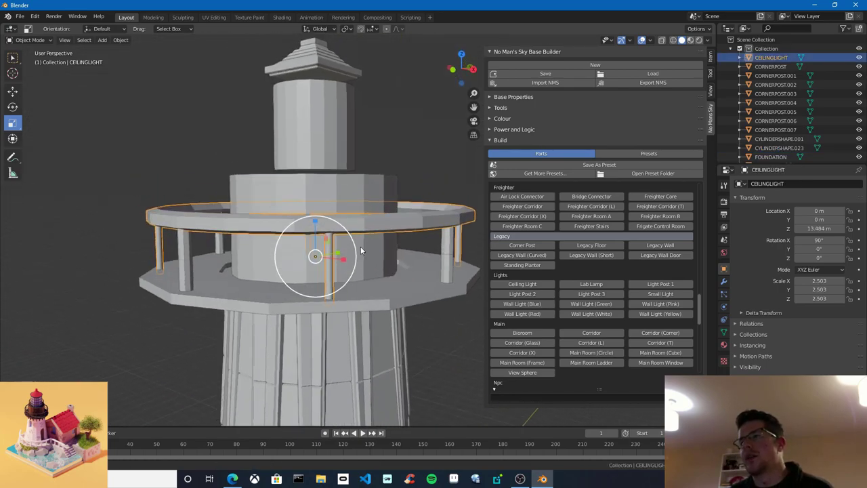
{"action": "left_click", "coordinate": [14, 91]}
{"action": "key", "text": "shift+d"}
{"action": "key", "text": "z"}
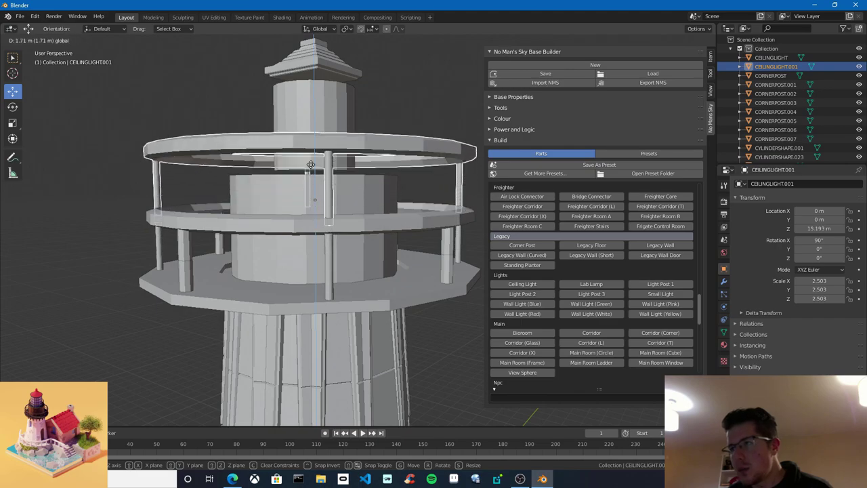
{"action": "left_click", "coordinate": [311, 134]}
{"action": "middle_click_drag", "start_coordinate": [311, 135], "coordinate": [367, 160]}
Scale the raised railing copy down to about 1.250 to fit around the upper cylinder
{"action": "left_click", "coordinate": [12, 122]}
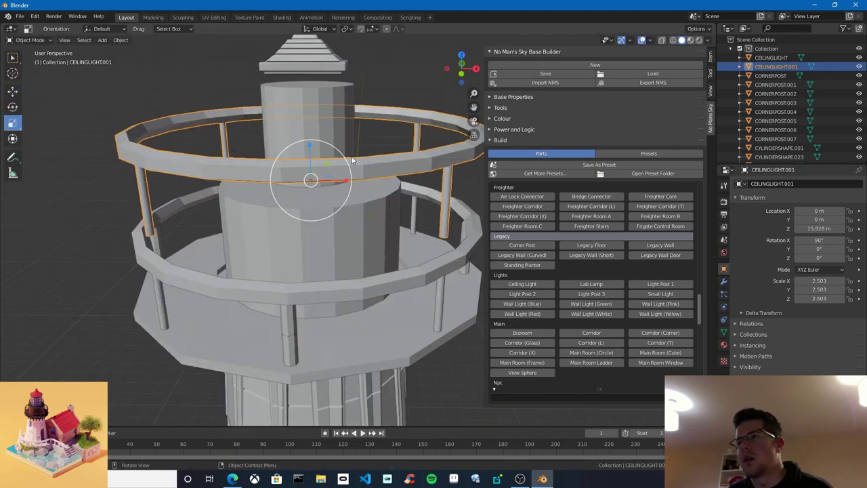
{"action": "left_click_drag", "start_coordinate": [348, 162], "coordinate": [326, 171]}
{"action": "middle_click_drag", "start_coordinate": [444, 245], "coordinate": [392, 239]}
{"action": "left_click_drag", "start_coordinate": [345, 151], "coordinate": [350, 151]}
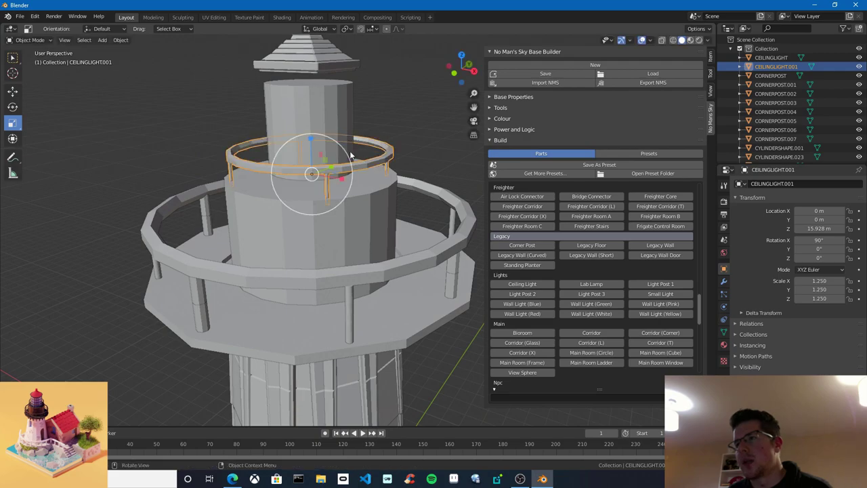
Lower the upper cylinder along Z to about 15.856 m so it sits on the wider cylinder below
{"action": "left_click", "coordinate": [350, 150]}
{"action": "middle_click_drag", "start_coordinate": [350, 150], "coordinate": [442, 270]}
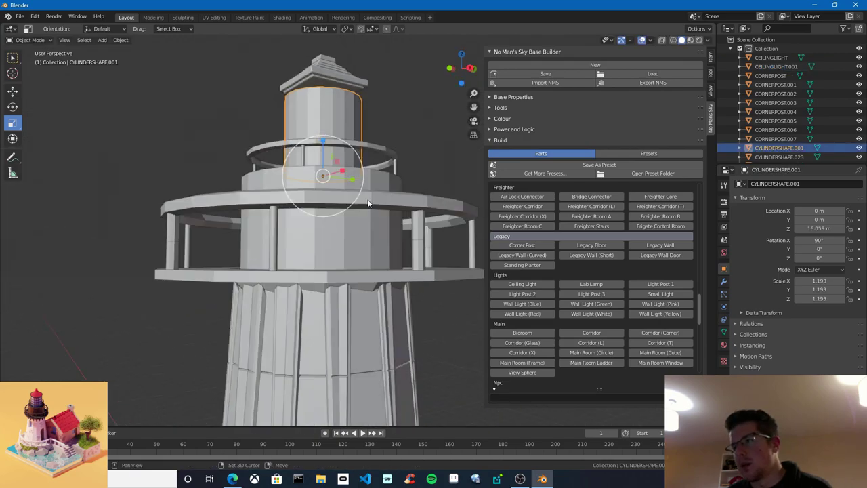
{"action": "middle_click_drag", "start_coordinate": [368, 203], "coordinate": [406, 258]}
{"action": "left_click", "coordinate": [12, 90]}
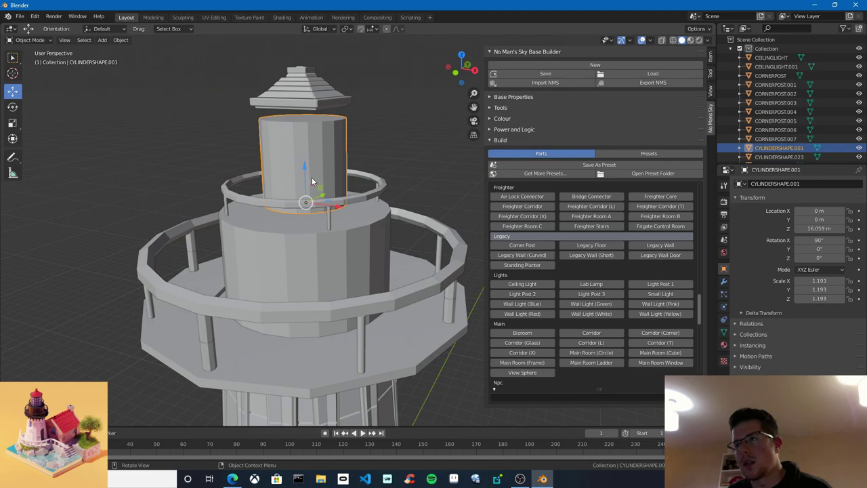
{"action": "left_click_drag", "start_coordinate": [312, 179], "coordinate": [305, 181]}
{"action": "key", "text": "ctrl+z"}
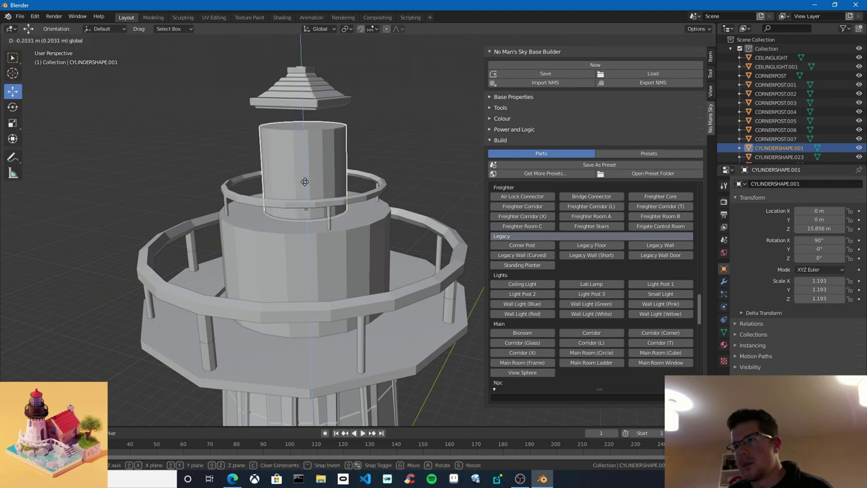
{"action": "left_click", "coordinate": [305, 182]}
Lower the roof along Z to about 18.212 m onto the top of the upper cylinder
{"action": "left_click", "coordinate": [303, 86]}
{"action": "key", "text": "g"}
{"action": "key", "text": "z"}
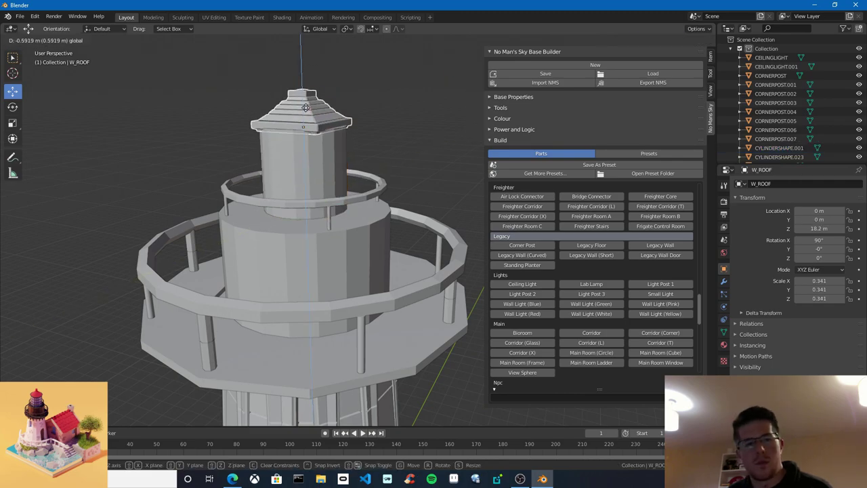
{"action": "left_click", "coordinate": [306, 107]}
Filter the build parts by "shap" and add a Small Cube at a wedge on the tower's lowest row
{"action": "scroll", "coordinate": [345, 246], "scroll_direction": "down", "scroll_amount": 4}
{"action": "middle_click_drag", "start_coordinate": [345, 246], "coordinate": [353, 266]}
{"action": "scroll", "coordinate": [353, 266], "scroll_direction": "up", "scroll_amount": 4}
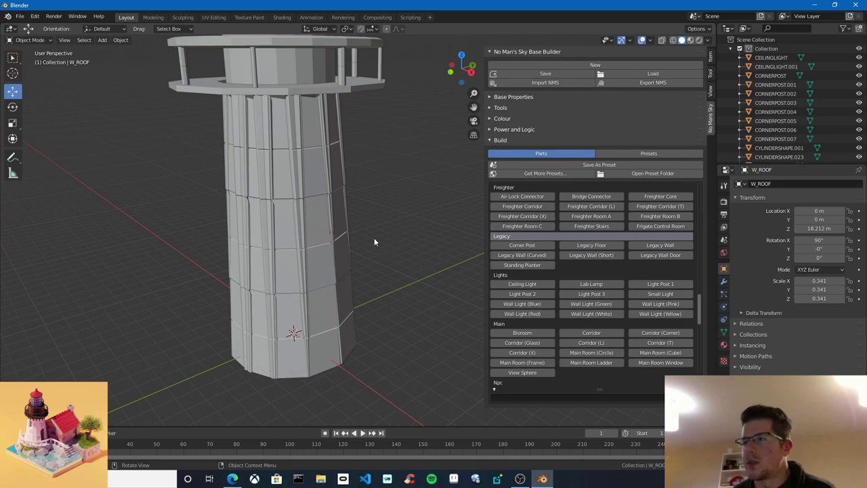
{"action": "scroll", "coordinate": [375, 237], "scroll_direction": "down", "scroll_amount": 5}
{"action": "middle_click_drag", "start_coordinate": [374, 237], "coordinate": [400, 260]}
{"action": "scroll", "coordinate": [400, 260], "scroll_direction": "up", "scroll_amount": 5}
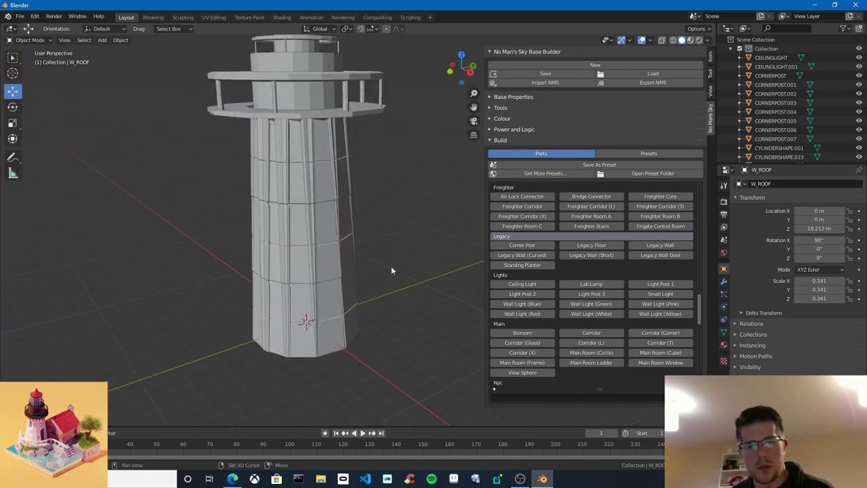
{"action": "left_click", "coordinate": [336, 330]}
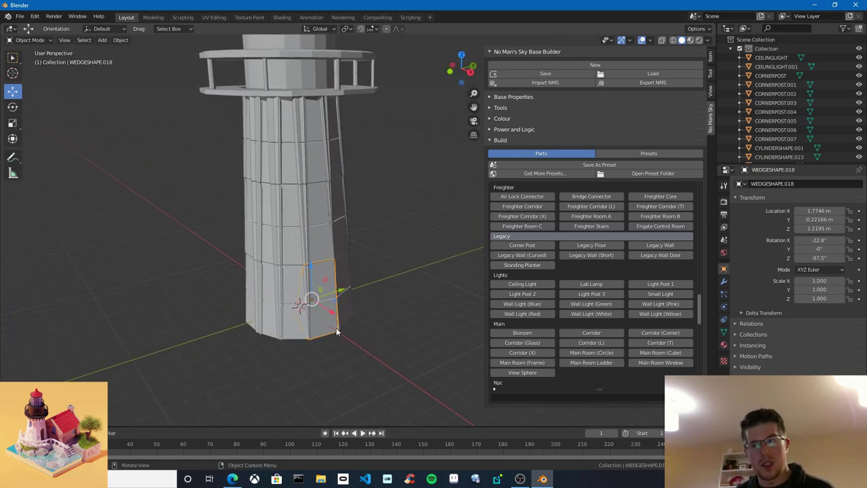
{"action": "scroll", "coordinate": [337, 328], "scroll_direction": "up", "scroll_amount": 2}
{"action": "middle_click_drag", "start_coordinate": [352, 323], "coordinate": [357, 270]}
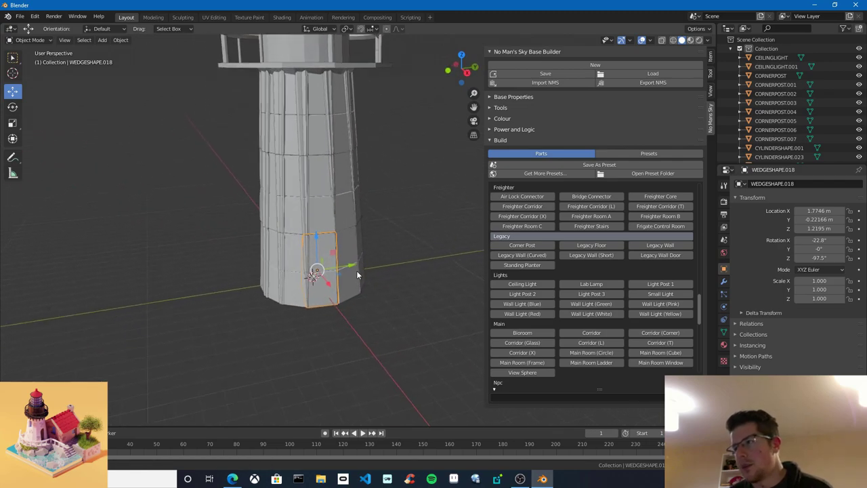
{"action": "scroll", "coordinate": [357, 271], "scroll_direction": "up", "scroll_amount": 2}
{"action": "left_click", "coordinate": [528, 398]}
{"action": "type", "text": "shap"}
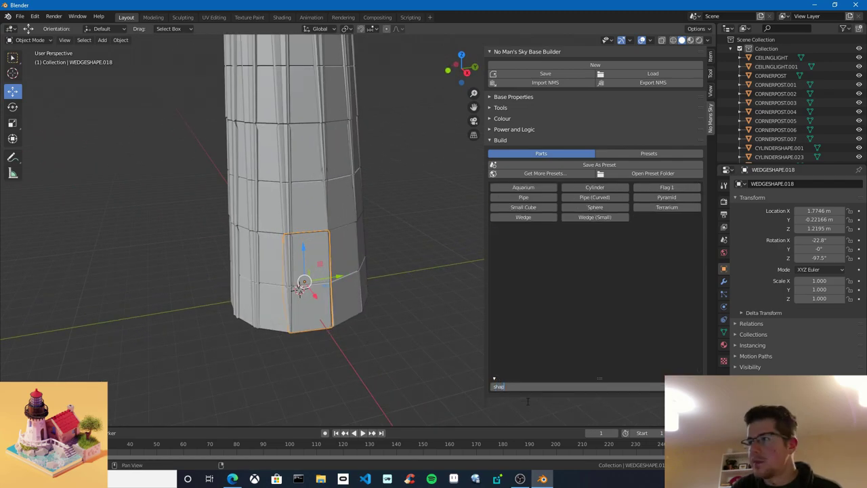
{"action": "key", "text": "Return"}
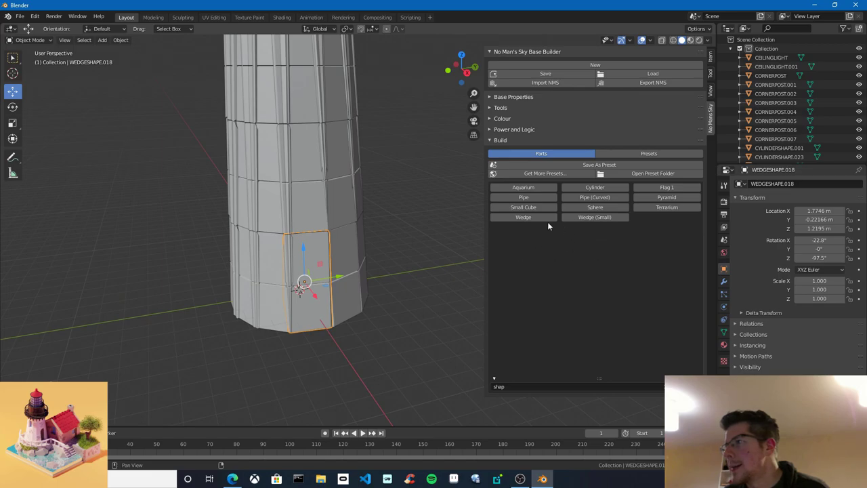
{"action": "left_click", "coordinate": [532, 208]}
Set the new cube's X, Y and Z rotation to 0°
{"action": "middle_click_drag", "start_coordinate": [407, 318], "coordinate": [352, 339]}
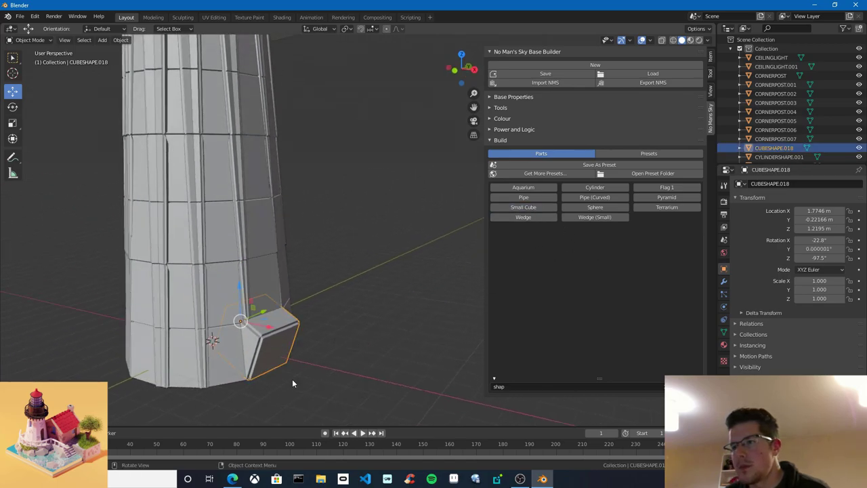
{"action": "middle_click_drag", "start_coordinate": [292, 384], "coordinate": [321, 352], "text": "shift"}
{"action": "left_click", "coordinate": [816, 258]}
{"action": "type", "text": "0"}
{"action": "key", "text": "Return"}
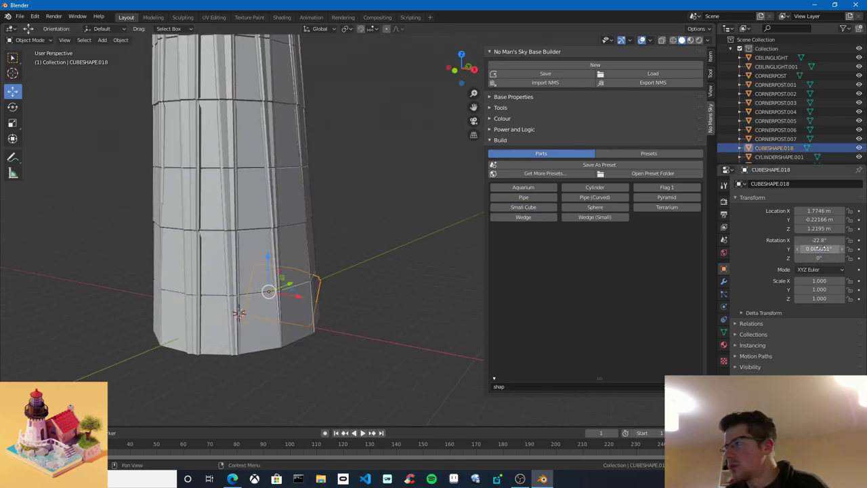
{"action": "key", "text": "BackSpace"}
{"action": "key", "text": "BackSpace"}
Move the cube out from the tower base to about X 3.941 m and Z 0.661 m
{"action": "middle_click_drag", "start_coordinate": [342, 304], "coordinate": [256, 316]}
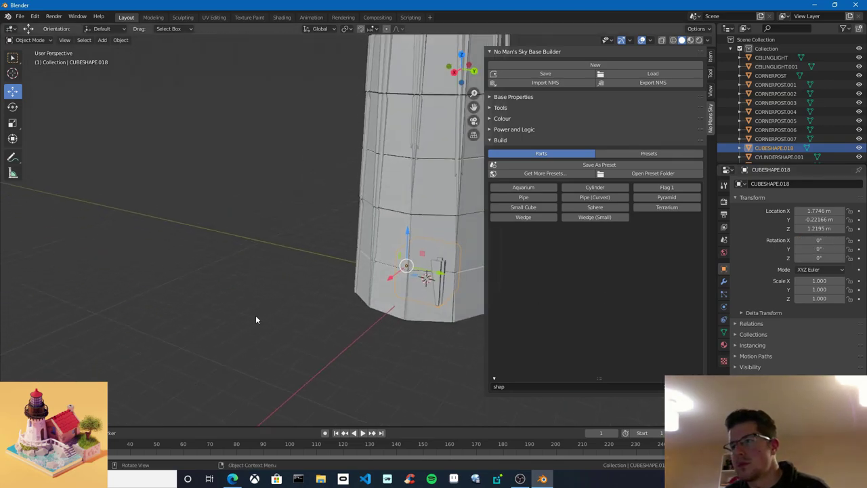
{"action": "left_click", "coordinate": [370, 308]}
{"action": "middle_click_drag", "start_coordinate": [370, 308], "coordinate": [346, 334]}
{"action": "key", "text": "g"}
{"action": "key", "text": "z"}
{"action": "left_click", "coordinate": [324, 319]}
{"action": "scroll", "coordinate": [406, 233], "scroll_direction": "down", "scroll_amount": 3}
{"action": "middle_click_drag", "start_coordinate": [406, 233], "coordinate": [379, 289], "text": "shift"}
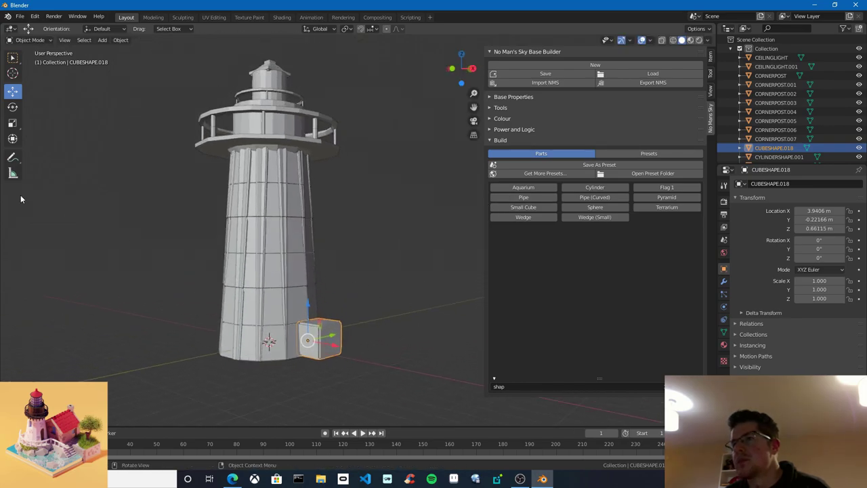
Duplicate the cube twice, cycling the snap target to stack the copies vertically above the original
{"action": "left_click", "coordinate": [523, 109]}
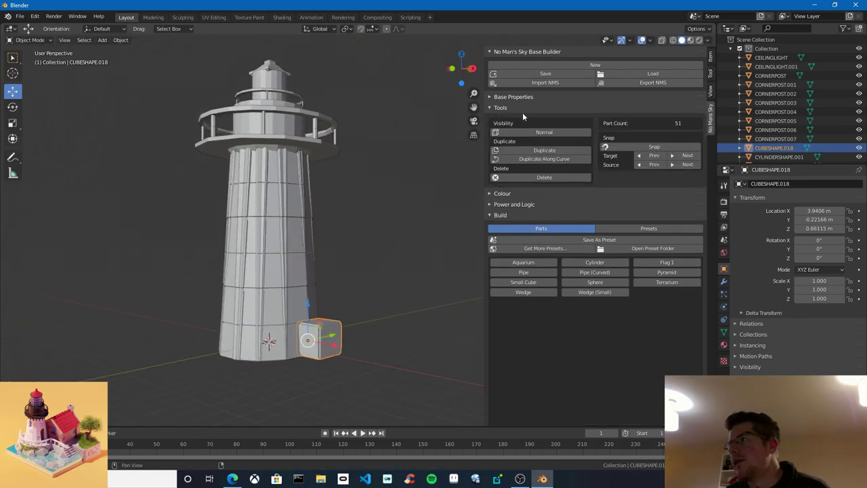
{"action": "left_click", "coordinate": [563, 149]}
{"action": "left_click", "coordinate": [688, 156]}
{"action": "left_click", "coordinate": [688, 156]}
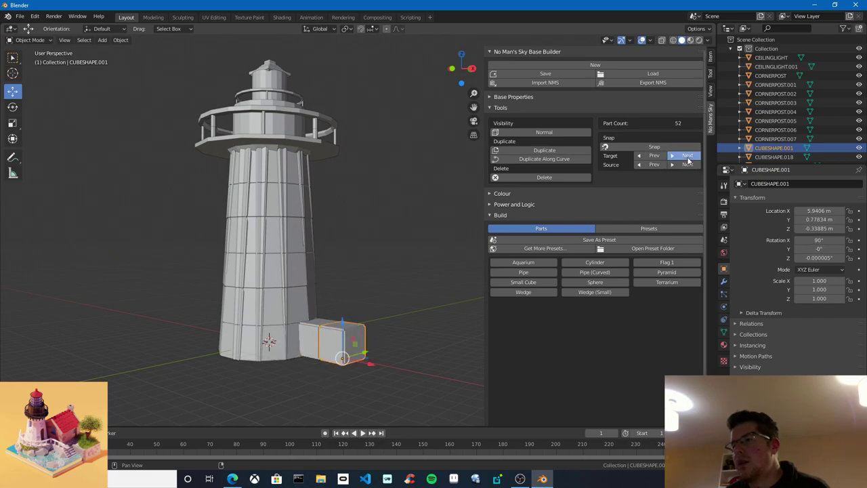
{"action": "left_click", "coordinate": [688, 156]}
{"action": "left_click", "coordinate": [569, 150]}
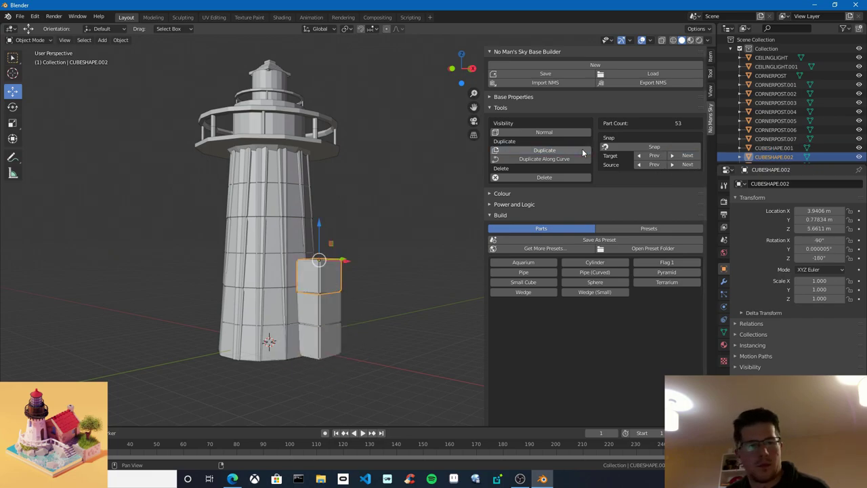
Add a Cylinder part at the top cube and set its X, Y and Z rotation to 0°
{"action": "left_click", "coordinate": [587, 264]}
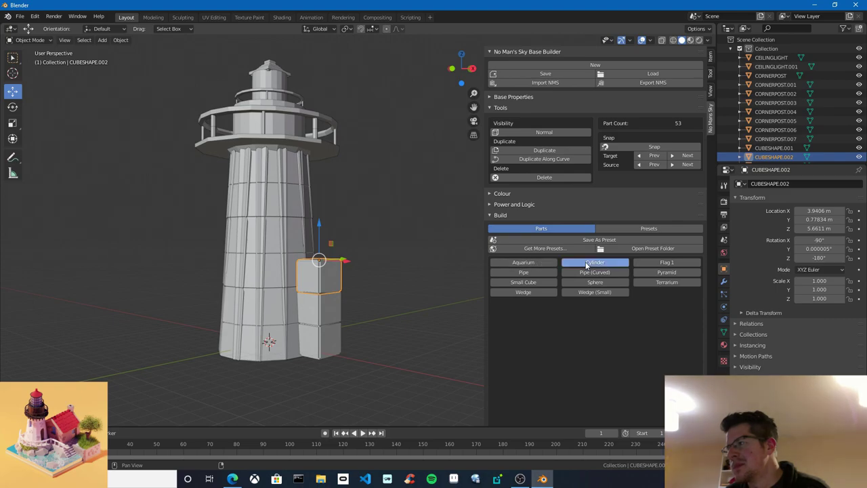
{"action": "scroll", "coordinate": [353, 324], "scroll_direction": "up", "scroll_amount": 3}
{"action": "left_click", "coordinate": [814, 240]}
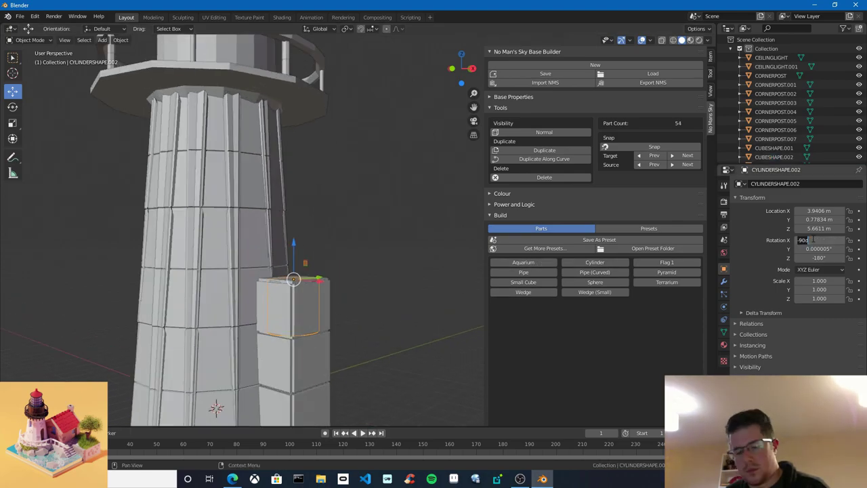
{"action": "type", "text": "0"}
{"action": "key", "text": "Return"}
{"action": "left_click", "coordinate": [818, 249]}
{"action": "type", "text": "0"}
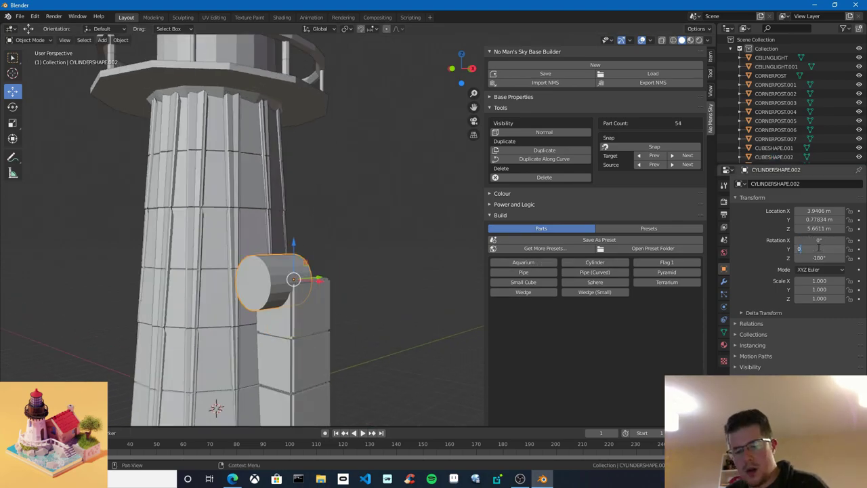
{"action": "key", "text": "Return"}
{"action": "left_click", "coordinate": [819, 257]}
{"action": "type", "text": "0"}
{"action": "key", "text": "Return"}
Move the cylinder along Y to about 1.015 m
{"action": "scroll", "coordinate": [313, 340], "scroll_direction": "down", "scroll_amount": 2}
{"action": "middle_click_drag", "start_coordinate": [329, 291], "coordinate": [370, 287]}
{"action": "scroll", "coordinate": [370, 287], "scroll_direction": "up", "scroll_amount": 3}
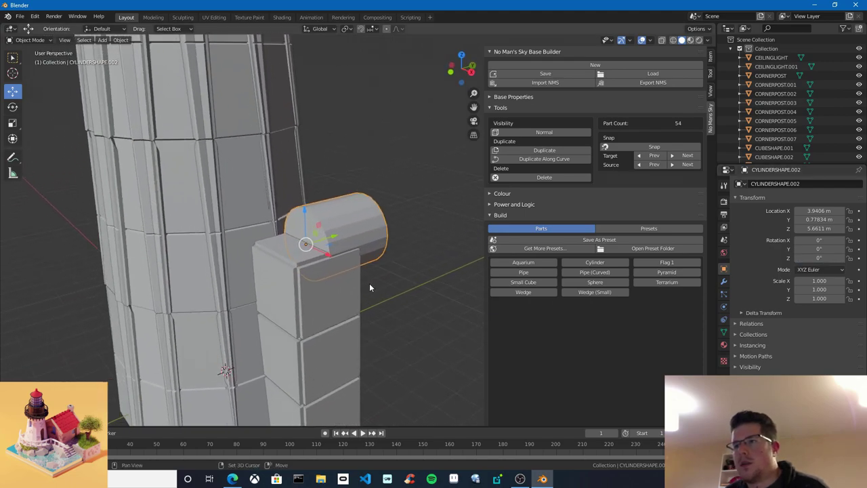
{"action": "key", "text": "g"}
{"action": "key", "text": "y"}
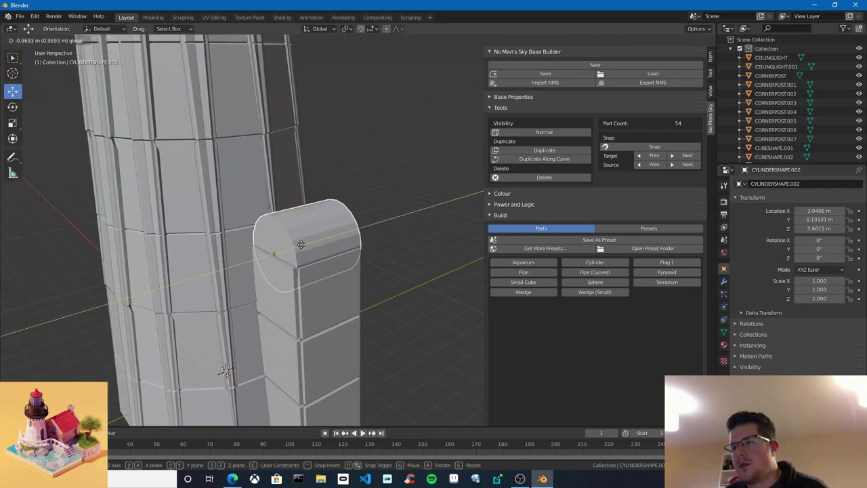
{"action": "left_click", "coordinate": [342, 248]}
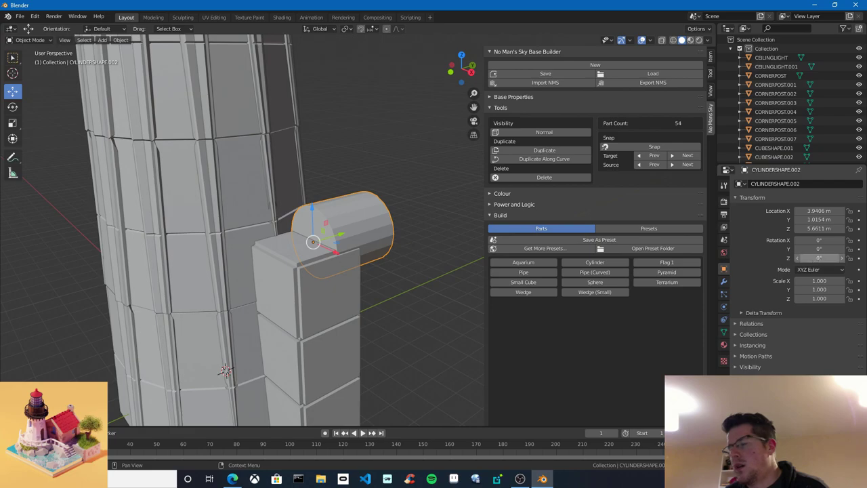
Set the cylinder's Z rotation to 90° and move it along X to about 4.916 m
{"action": "left_click", "coordinate": [818, 259]}
{"action": "type", "text": "90"}
{"action": "key", "text": "Return"}
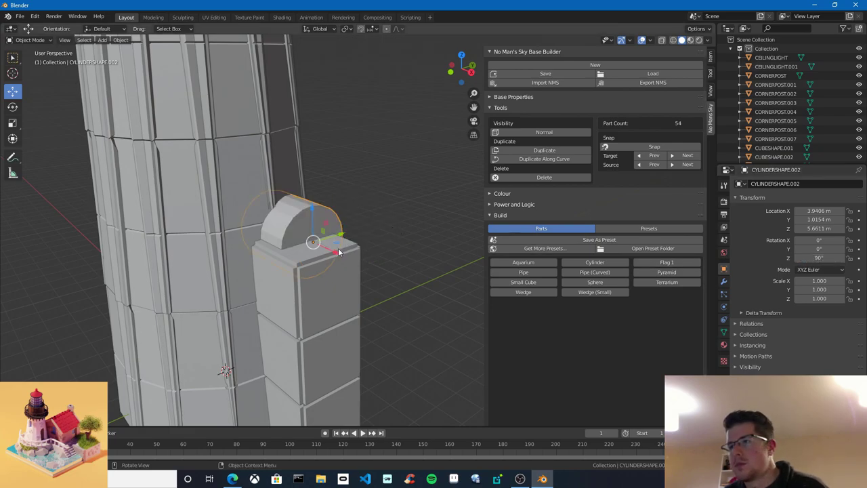
{"action": "key", "text": "g"}
{"action": "key", "text": "x"}
{"action": "left_click", "coordinate": [351, 269]}
Move the cylinder along Y to about 0.784 m to form a rounded top over the cube stack
{"action": "middle_click_drag", "start_coordinate": [352, 271], "coordinate": [387, 248]}
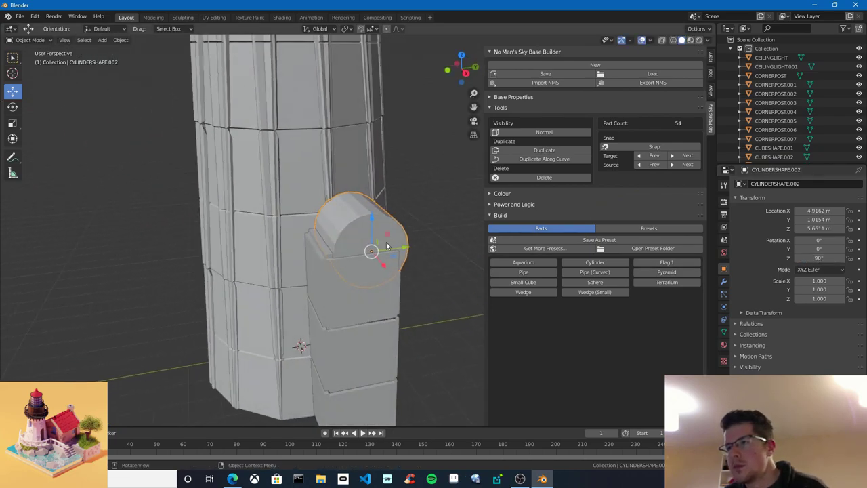
{"action": "key", "text": "g"}
{"action": "key", "text": "y"}
{"action": "left_click", "coordinate": [391, 253]}
Select the cube stack with its cylinder top and push it into the tower, placing the cylinder at about X 3.907 m and Y 0.493 m
{"action": "scroll", "coordinate": [391, 253], "scroll_direction": "down", "scroll_amount": 3}
{"action": "middle_click_drag", "start_coordinate": [291, 257], "coordinate": [374, 296]}
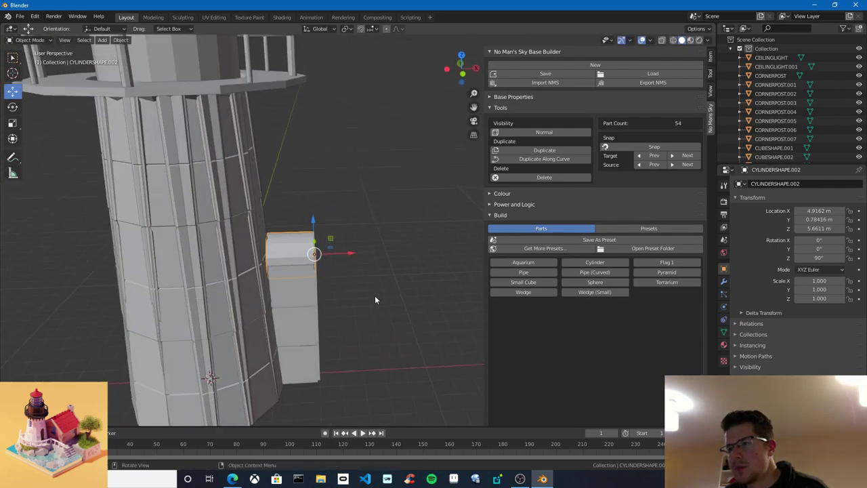
{"action": "left_click_drag", "start_coordinate": [339, 396], "coordinate": [295, 247]}
{"action": "left_click_drag", "start_coordinate": [344, 298], "coordinate": [313, 296]}
{"action": "middle_click_drag", "start_coordinate": [332, 296], "coordinate": [217, 278]}
{"action": "middle_click_drag", "start_coordinate": [391, 302], "coordinate": [284, 314]}
{"action": "key", "text": "g"}
{"action": "key", "text": "y"}
{"action": "left_click", "coordinate": [383, 291]}
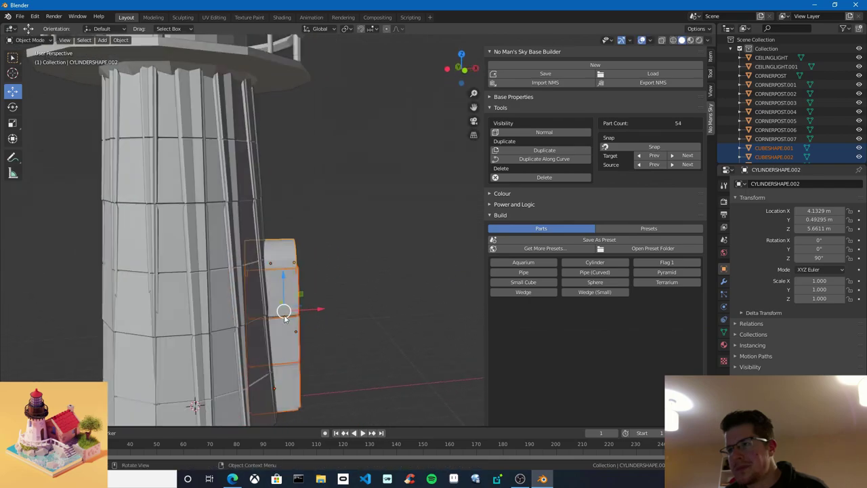
{"action": "key", "text": "g"}
{"action": "key", "text": "x"}
{"action": "left_click", "coordinate": [308, 307]}
Open the colour settings and choose Wood as the material type
{"action": "scroll", "coordinate": [308, 308], "scroll_direction": "down", "scroll_amount": 5}
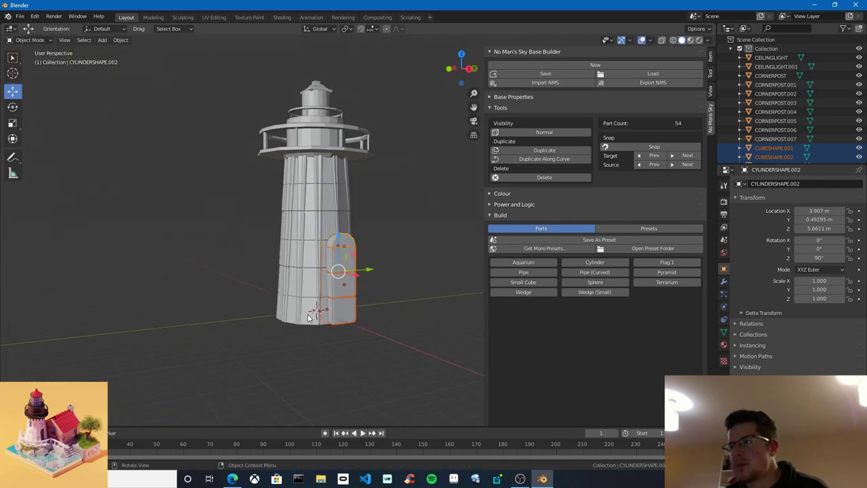
{"action": "left_click", "coordinate": [530, 193]}
{"action": "middle_click_drag", "start_coordinate": [355, 257], "coordinate": [385, 290]}
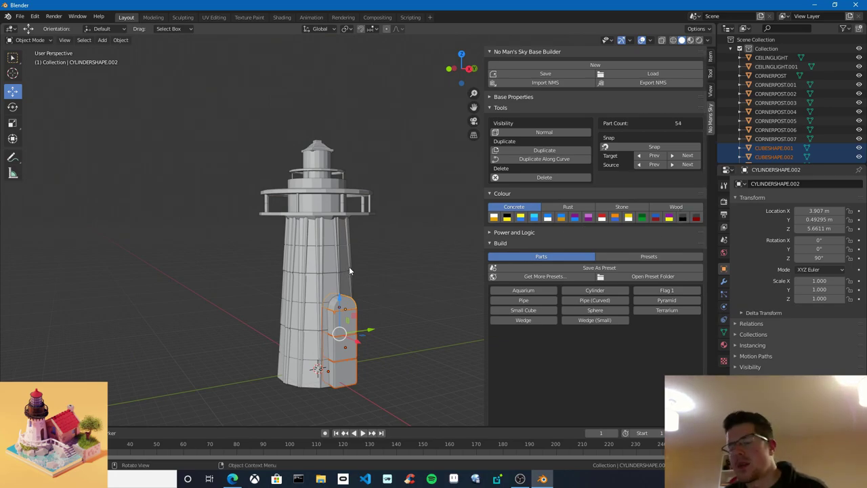
{"action": "mouse_move", "coordinate": [375, 230]}
{"action": "middle_mouse_down"}
{"action": "mouse_move", "coordinate": [387, 236]}
{"action": "mouse_move", "coordinate": [388, 223]}
{"action": "middle_mouse_up"}
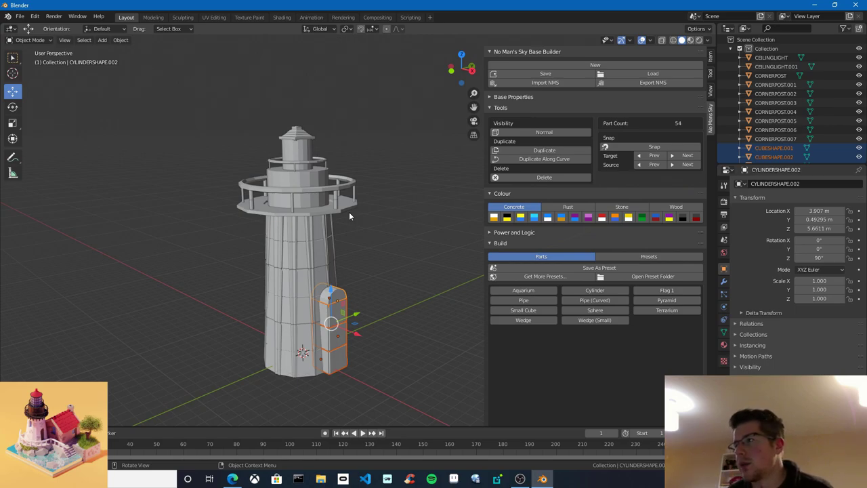
{"action": "middle_click_drag", "start_coordinate": [341, 224], "coordinate": [296, 281]}
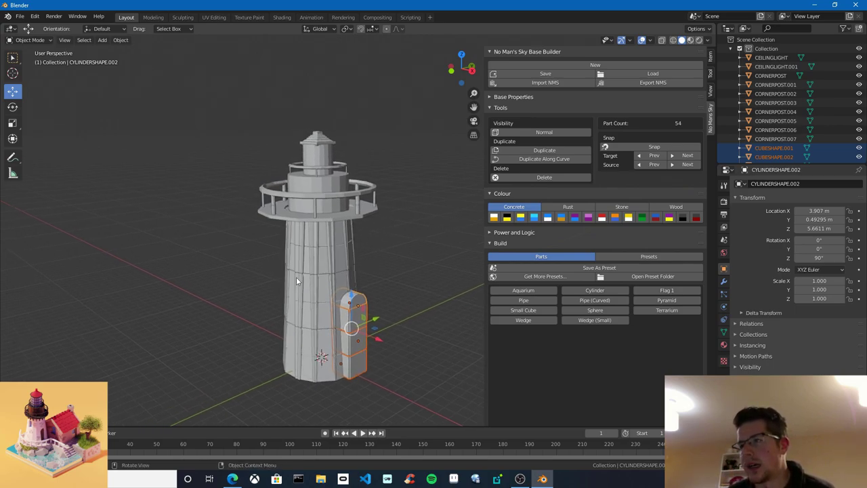
{"action": "left_click", "coordinate": [671, 209]}
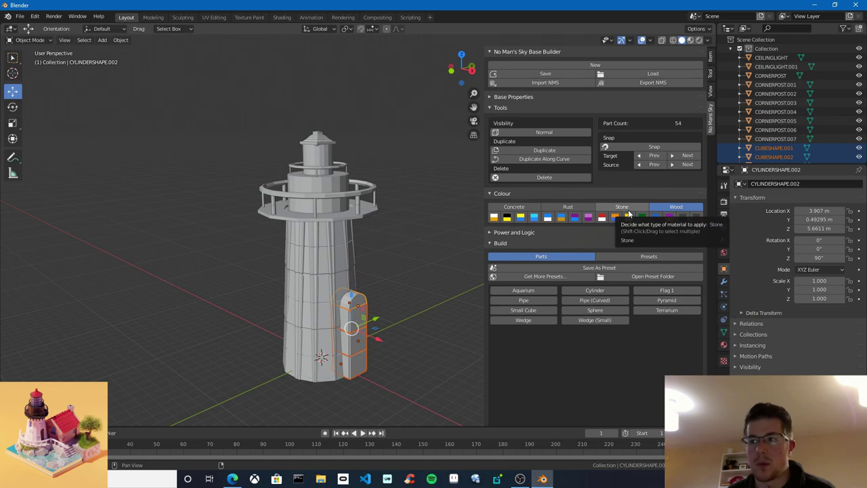
{"action": "middle_click_drag", "start_coordinate": [366, 236], "coordinate": [369, 217]}
{"action": "scroll", "coordinate": [344, 249], "scroll_direction": "up", "scroll_amount": 1}
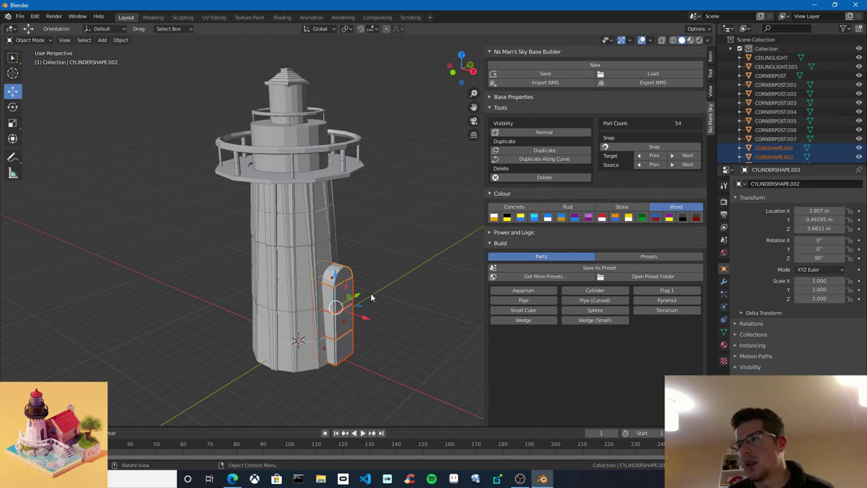
{"action": "middle_click_drag", "start_coordinate": [406, 298], "coordinate": [407, 281], "text": "shift"}
{"action": "scroll", "coordinate": [406, 281], "scroll_direction": "up", "scroll_amount": 1}
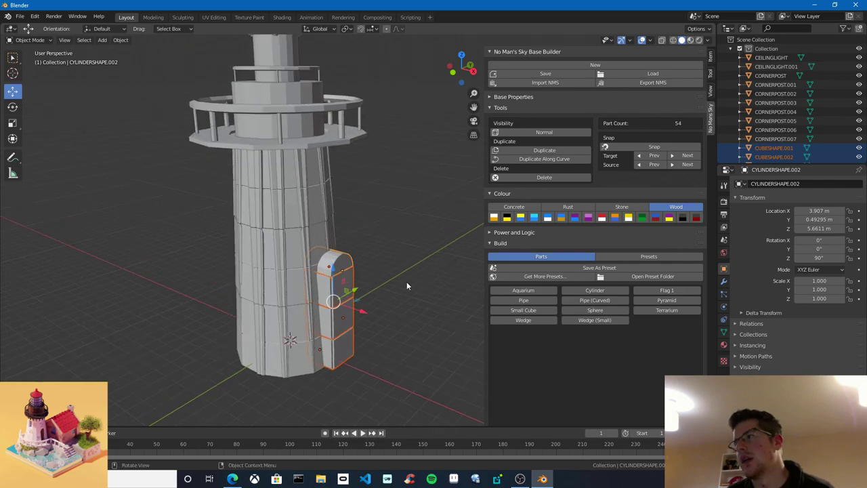
{"action": "scroll", "coordinate": [406, 281], "scroll_direction": "down", "scroll_amount": 1}
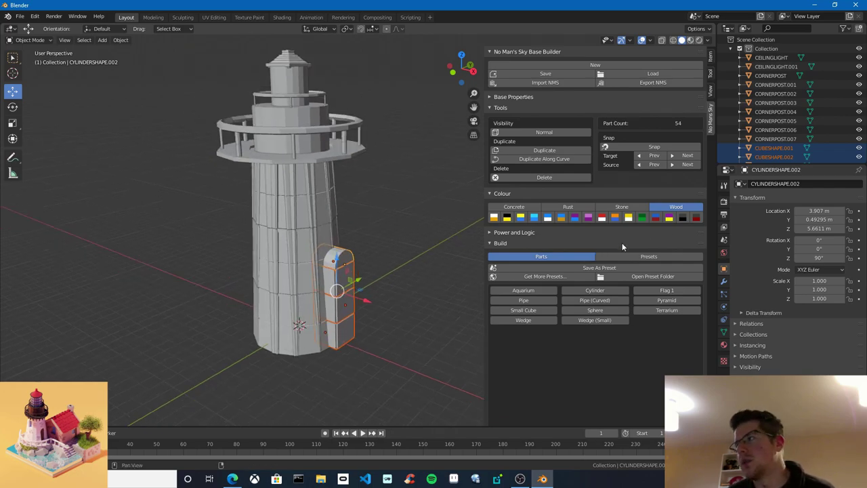
Apply the orange and blue Wood colour to the round-topped doorway pieces, and deselect them
{"action": "middle_click_drag", "start_coordinate": [406, 260], "coordinate": [383, 271]}
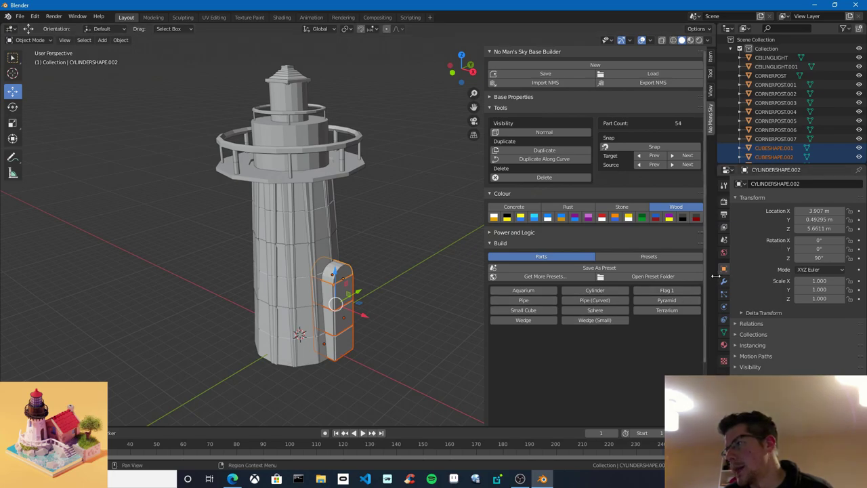
{"action": "left_click_drag", "start_coordinate": [713, 278], "coordinate": [720, 278]}
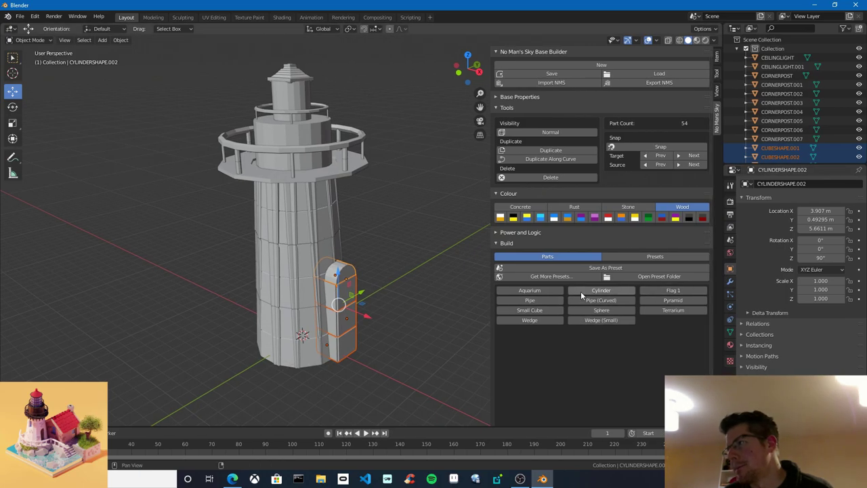
{"action": "left_click", "coordinate": [622, 217]}
{"action": "middle_click_drag", "start_coordinate": [469, 261], "coordinate": [415, 213]}
{"action": "left_click", "coordinate": [417, 212]}
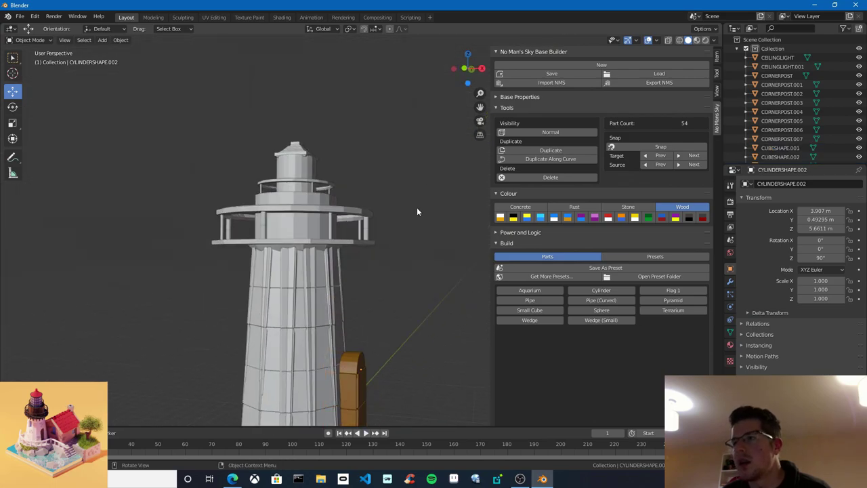
Select the gallery platform, its posts and rail and the smaller upper ring railing, and colour them with the orange and blue Wood swatch
{"action": "left_click_drag", "start_coordinate": [199, 135], "coordinate": [410, 247]}
{"action": "middle_click_drag", "start_coordinate": [375, 242], "coordinate": [395, 270], "text": "shift"}
{"action": "key", "text": "b"}
{"action": "left_click_drag", "start_coordinate": [429, 315], "coordinate": [128, 383]}
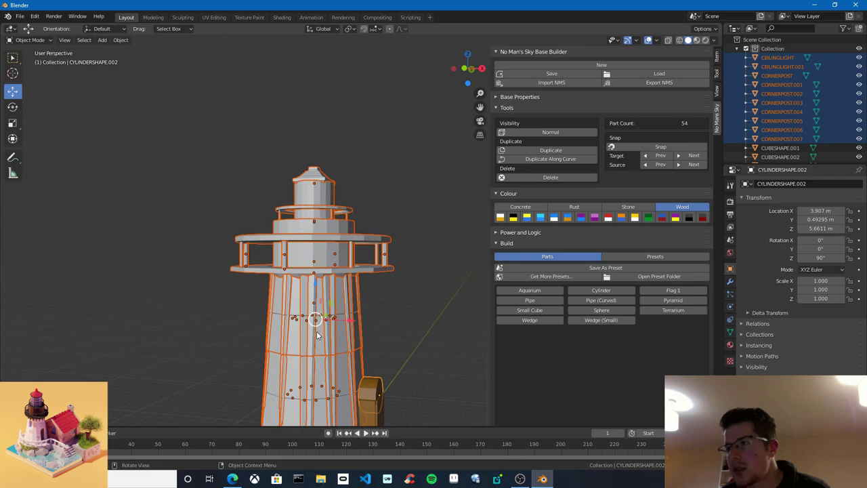
{"action": "middle_click_drag", "start_coordinate": [380, 335], "coordinate": [380, 244], "text": "shift"}
{"action": "key", "text": "b"}
{"action": "left_click", "coordinate": [404, 223]}
{"action": "key", "text": "b"}
{"action": "middle_click_drag", "start_coordinate": [406, 213], "coordinate": [386, 267]}
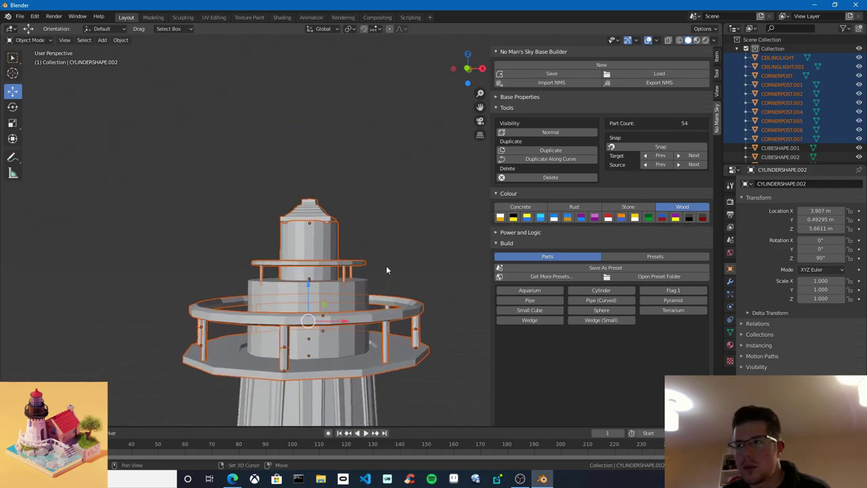
{"action": "key", "text": "b"}
{"action": "middle_click_drag", "start_coordinate": [386, 181], "coordinate": [251, 246]}
{"action": "middle_click_drag", "start_coordinate": [320, 286], "coordinate": [340, 274]}
{"action": "scroll", "coordinate": [339, 275], "scroll_direction": "up", "scroll_amount": 1}
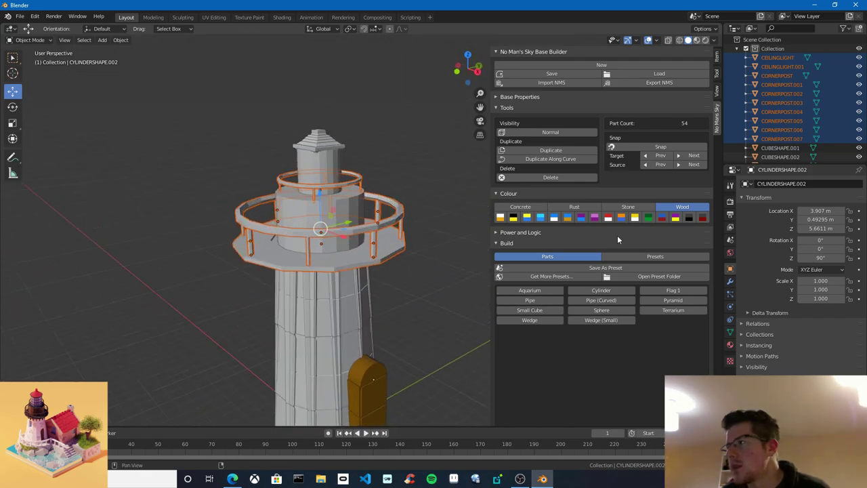
{"action": "left_click", "coordinate": [620, 218]}
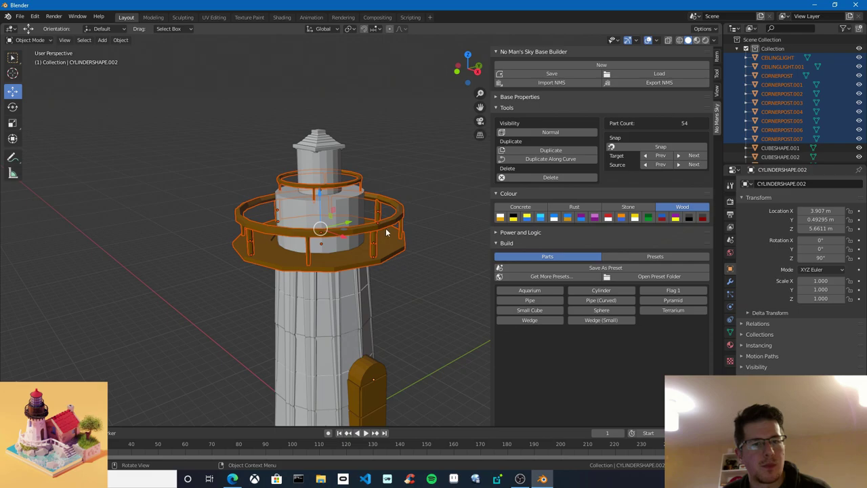
Colour the wide cylinder above the gallery with the orange and blue Wood swatch and the roof with the red and white one
{"action": "left_click", "coordinate": [359, 204]}
{"action": "left_click", "coordinate": [622, 218]}
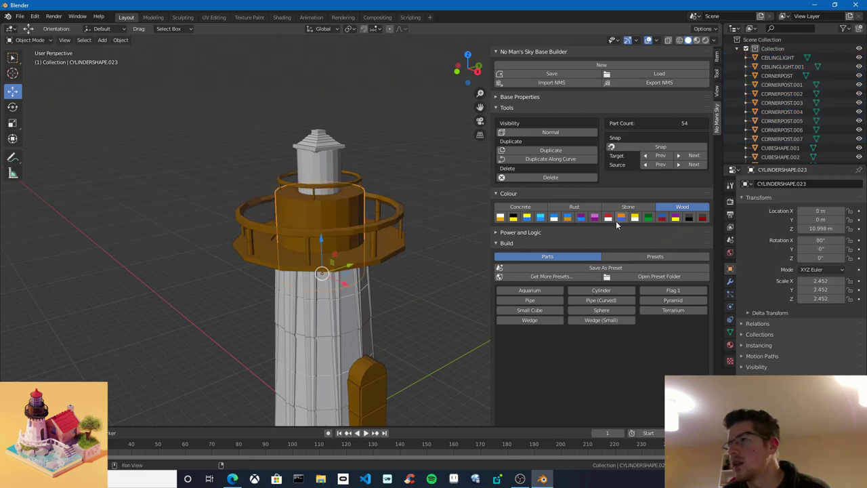
{"action": "middle_click_drag", "start_coordinate": [379, 291], "coordinate": [418, 274]}
{"action": "left_click", "coordinate": [324, 171]}
{"action": "scroll", "coordinate": [372, 264], "scroll_direction": "up", "scroll_amount": 3}
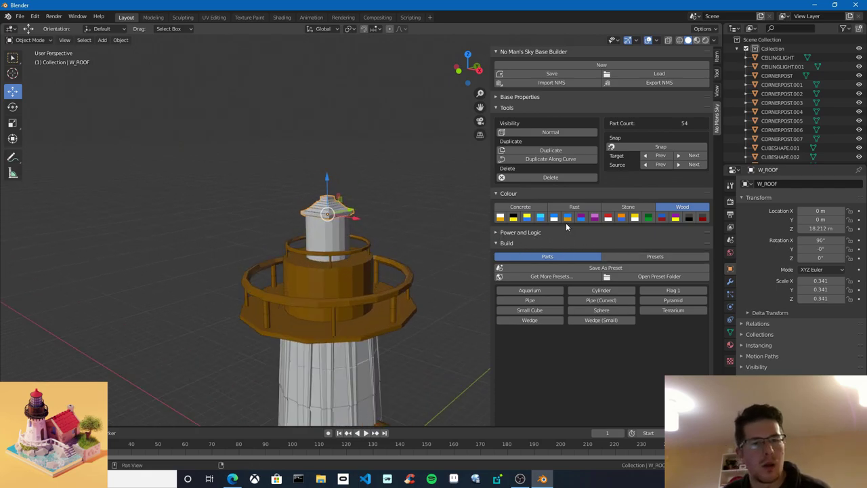
{"action": "left_click", "coordinate": [607, 217]}
{"action": "scroll", "coordinate": [350, 248], "scroll_direction": "up", "scroll_amount": 2}
Duplicate the small upper ring railing and raise the copy along Z to about 17.571 m
{"action": "left_click", "coordinate": [349, 247]}
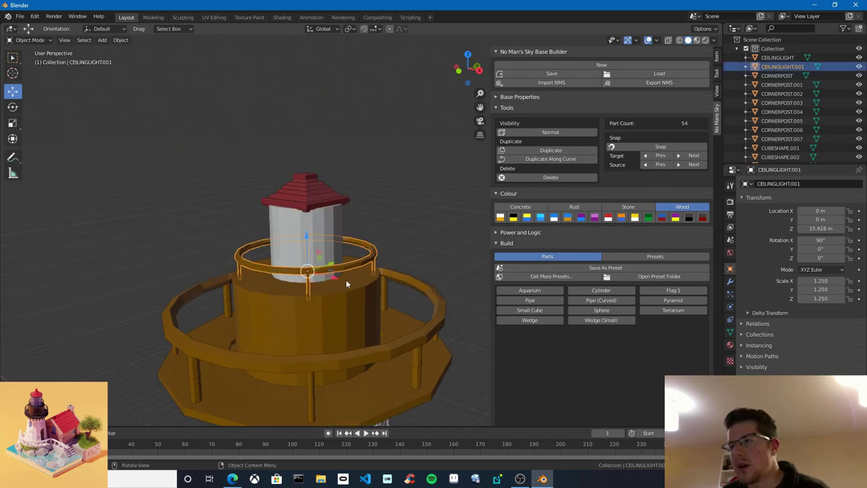
{"action": "scroll", "coordinate": [326, 271], "scroll_direction": "up", "scroll_amount": 2}
{"action": "key", "text": "shift+d"}
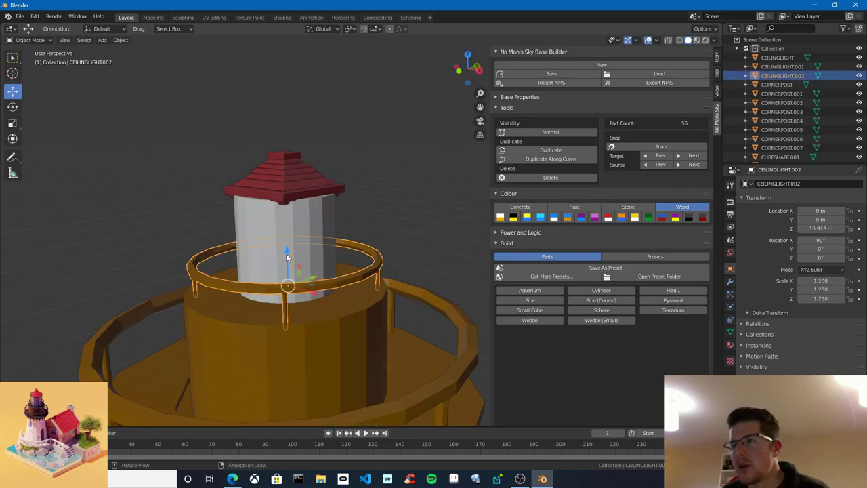
{"action": "key", "text": "g"}
{"action": "key", "text": "z"}
{"action": "left_click", "coordinate": [289, 186]}
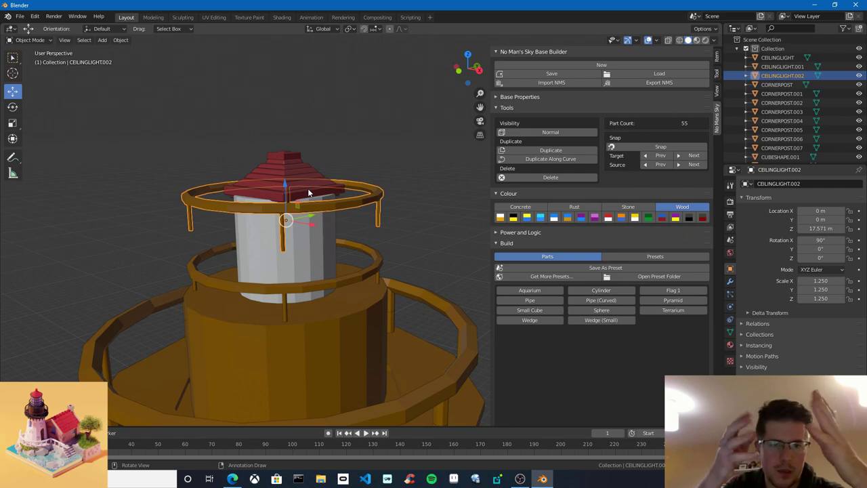
Scale the copied ring down to about 0.674 and raise it to about Z 17.876 m, just under the roof
{"action": "left_click", "coordinate": [12, 122]}
{"action": "scroll", "coordinate": [277, 219], "scroll_direction": "up", "scroll_amount": 1}
{"action": "left_click_drag", "start_coordinate": [313, 195], "coordinate": [292, 213]}
{"action": "middle_click_drag", "start_coordinate": [292, 218], "coordinate": [315, 227], "text": "shift"}
{"action": "scroll", "coordinate": [314, 226], "scroll_direction": "up", "scroll_amount": 2}
{"action": "left_click", "coordinate": [13, 91]}
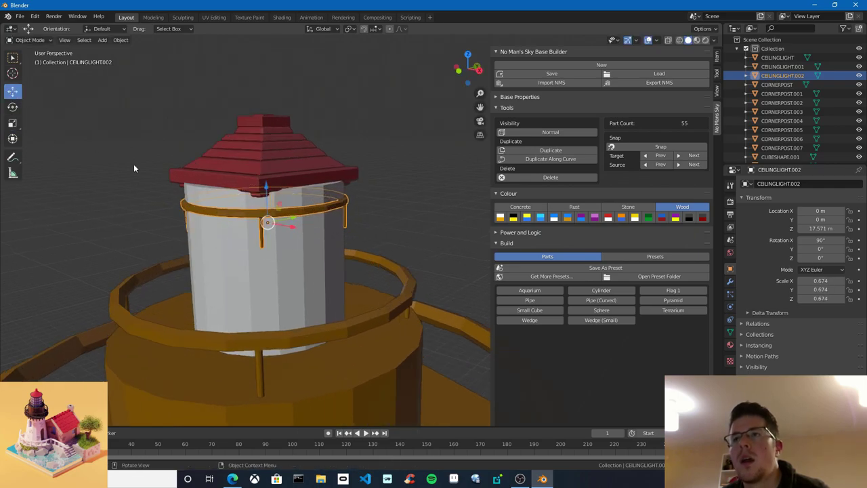
{"action": "left_click_drag", "start_coordinate": [273, 188], "coordinate": [274, 174]}
{"action": "middle_click_drag", "start_coordinate": [274, 175], "coordinate": [366, 214]}
{"action": "scroll", "coordinate": [364, 213], "scroll_direction": "up", "scroll_amount": 3}
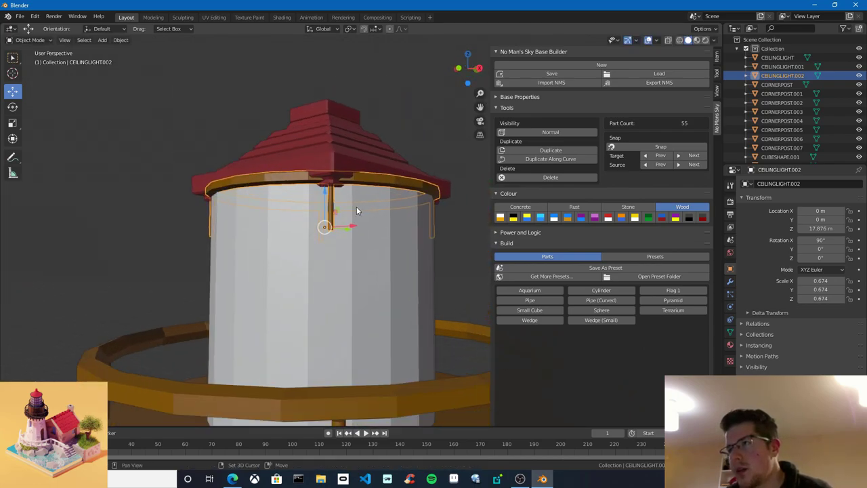
Duplicate the ring twice down the lantern cylinder, placing the copies at about Z 17.403 m and 16.905 m
{"action": "key", "text": "shift+d"}
{"action": "key", "text": "z"}
{"action": "left_click", "coordinate": [327, 237]}
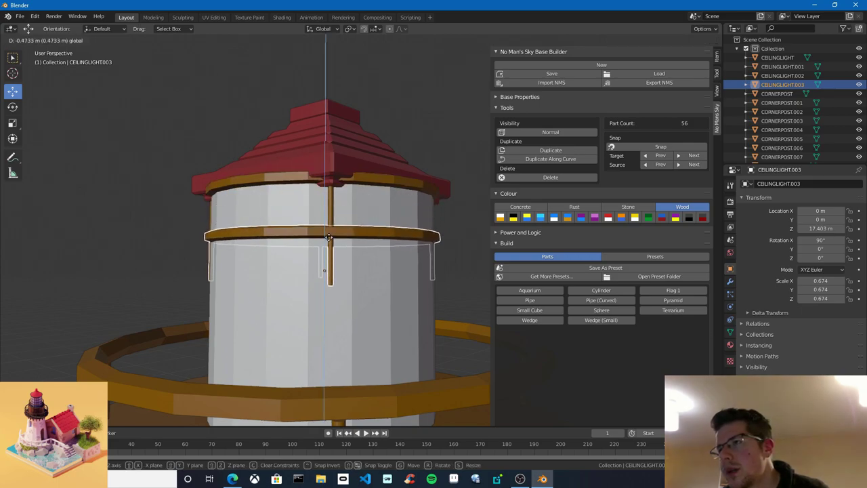
{"action": "middle_click_drag", "start_coordinate": [327, 237], "coordinate": [342, 219]}
{"action": "key", "text": "shift+d"}
{"action": "right_click", "coordinate": [316, 213]}
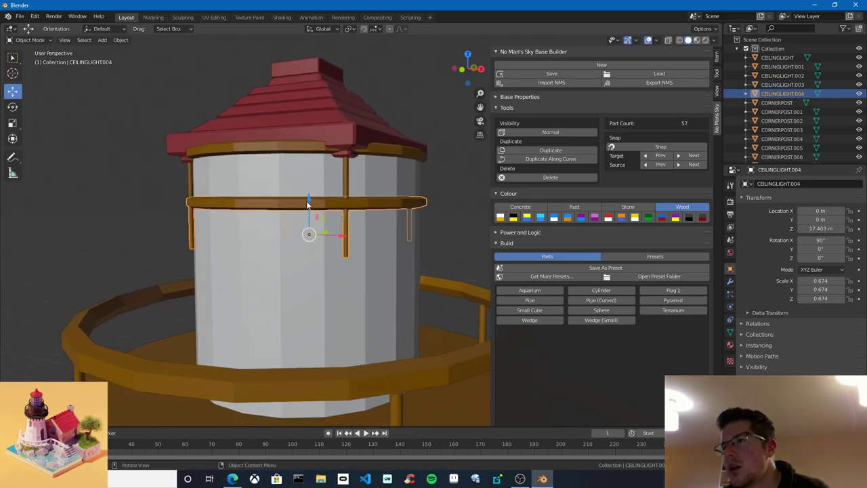
{"action": "left_click_drag", "start_coordinate": [307, 205], "coordinate": [312, 252]}
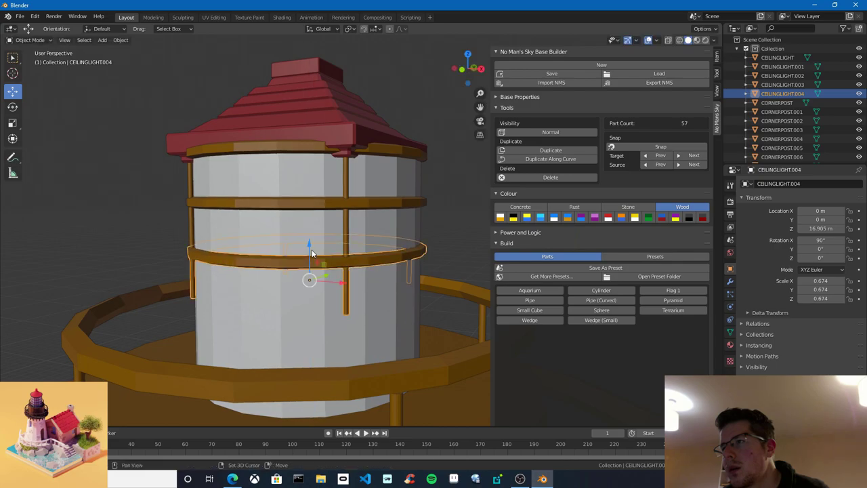
Add two more ring copies below the last one, at about Z 16.411 m and 15.909 m
{"action": "middle_click_drag", "start_coordinate": [312, 253], "coordinate": [303, 222]}
{"action": "key", "text": "shift+d"}
{"action": "key", "text": "z"}
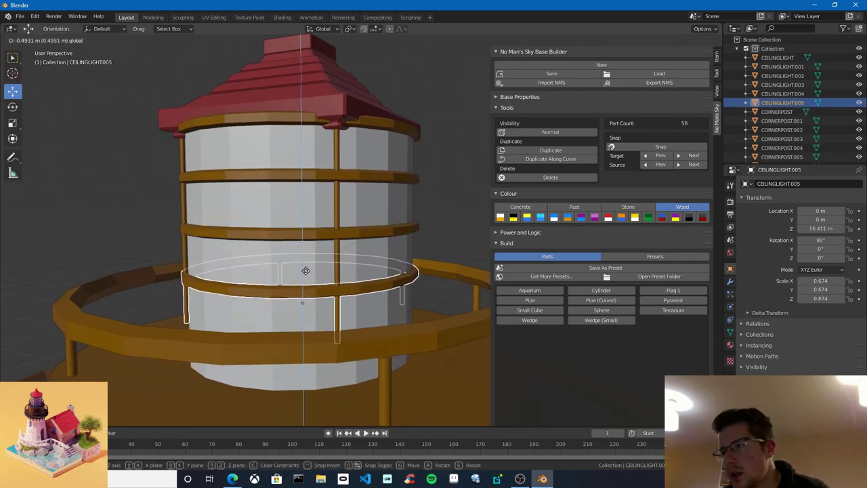
{"action": "left_click", "coordinate": [306, 271]}
{"action": "mouse_move", "coordinate": [305, 270]}
{"action": "middle_mouse_down"}
{"action": "mouse_move", "coordinate": [291, 272]}
{"action": "mouse_move", "coordinate": [322, 272]}
{"action": "mouse_move", "coordinate": [283, 264]}
{"action": "mouse_move", "coordinate": [310, 281]}
{"action": "middle_mouse_up"}
{"action": "key", "text": "shift+d"}
{"action": "key", "text": "z"}
{"action": "left_click", "coordinate": [307, 269]}
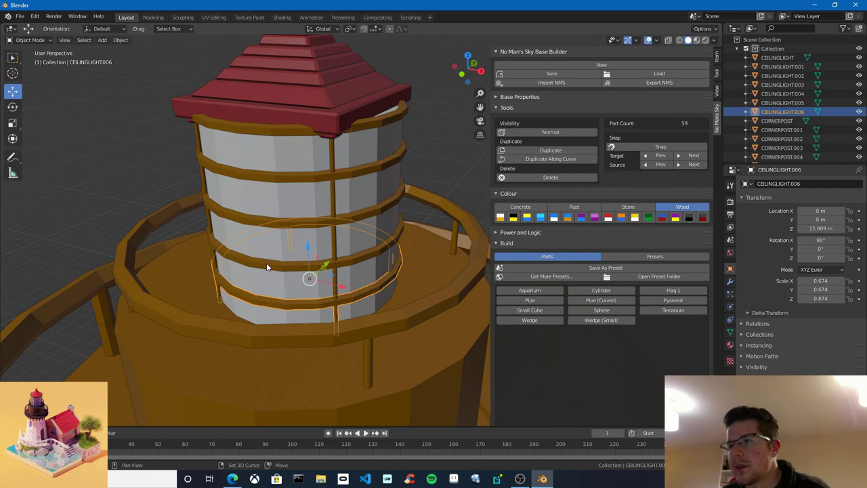
Select all five lantern rings, duplicate them together and lower the copies slightly along Z, by about 0.1 m
{"action": "left_click", "coordinate": [265, 241], "text": "shift"}
{"action": "left_click", "coordinate": [262, 216], "text": "shift"}
{"action": "left_click", "coordinate": [262, 174], "text": "shift"}
{"action": "left_click", "coordinate": [261, 136], "text": "shift"}
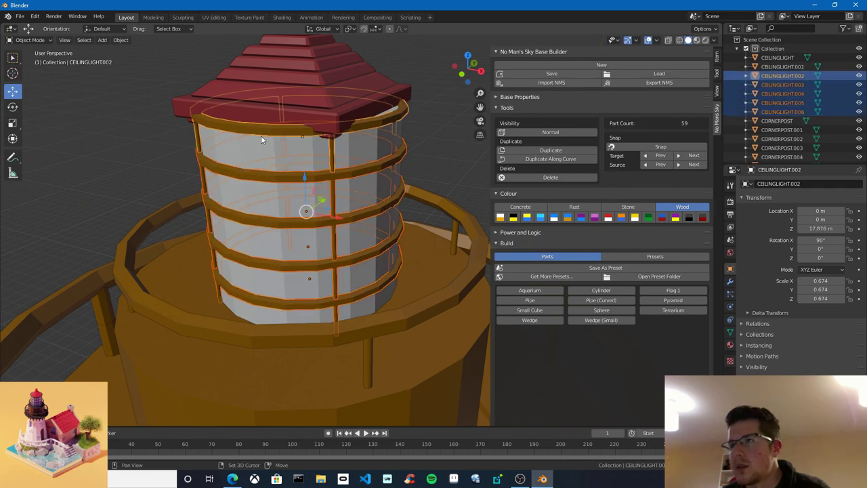
{"action": "middle_click_drag", "start_coordinate": [261, 136], "coordinate": [339, 212]}
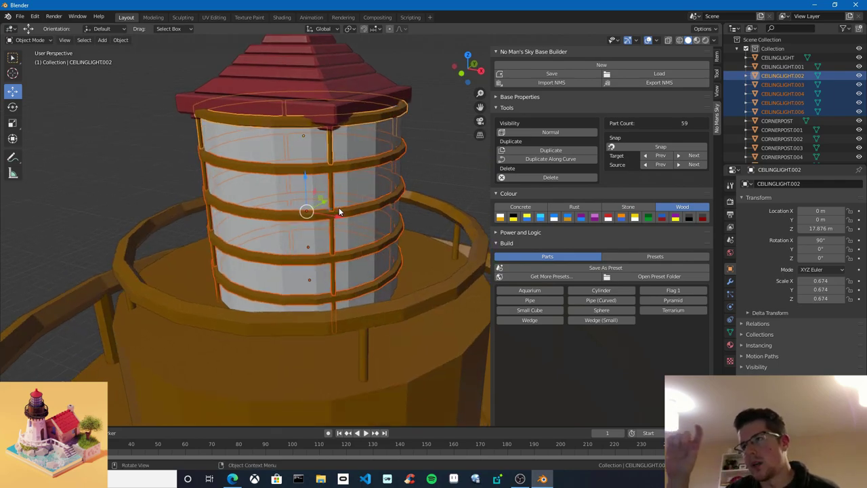
{"action": "key", "text": "shift+d"}
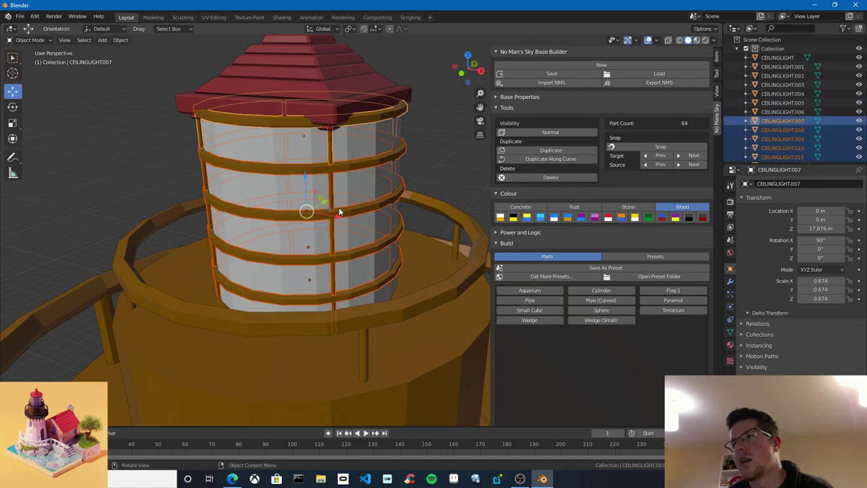
{"action": "left_click_drag", "start_coordinate": [307, 179], "coordinate": [307, 188]}
Rotate the five copied rings about the Z axis to about -45.4°, setting their posts between the original ones
{"action": "left_click", "coordinate": [13, 107]}
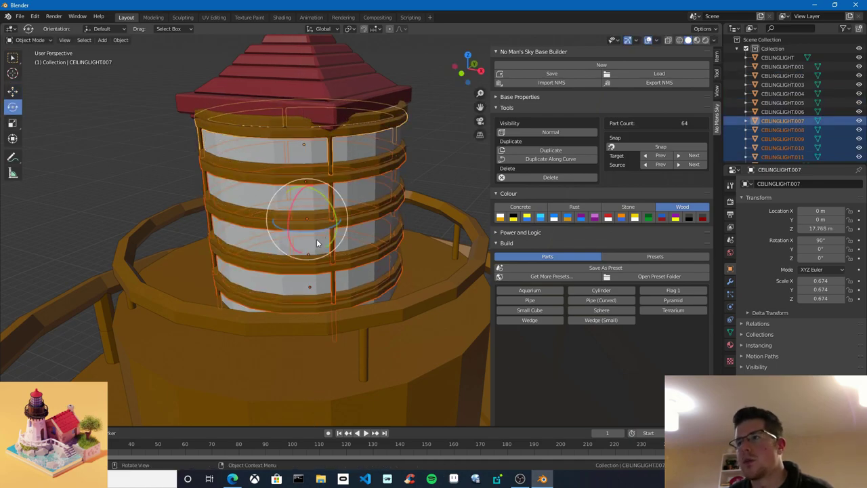
{"action": "left_click_drag", "start_coordinate": [323, 230], "coordinate": [306, 236]}
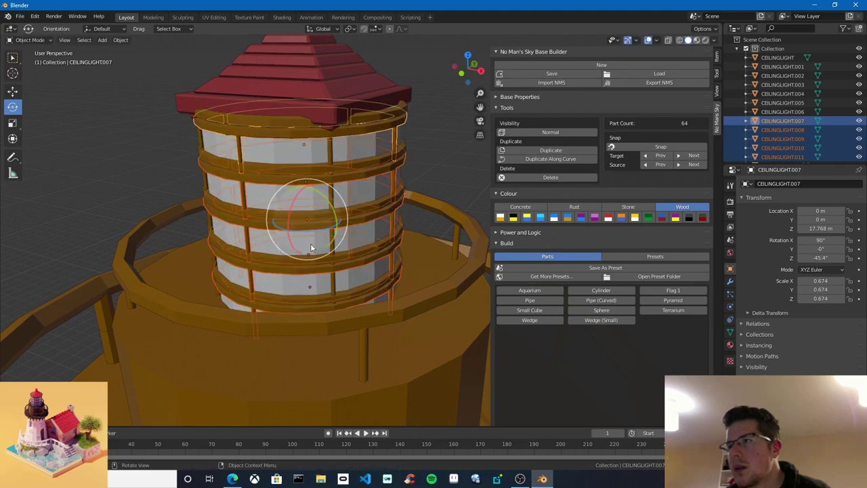
{"action": "middle_click_drag", "start_coordinate": [306, 236], "coordinate": [244, 237]}
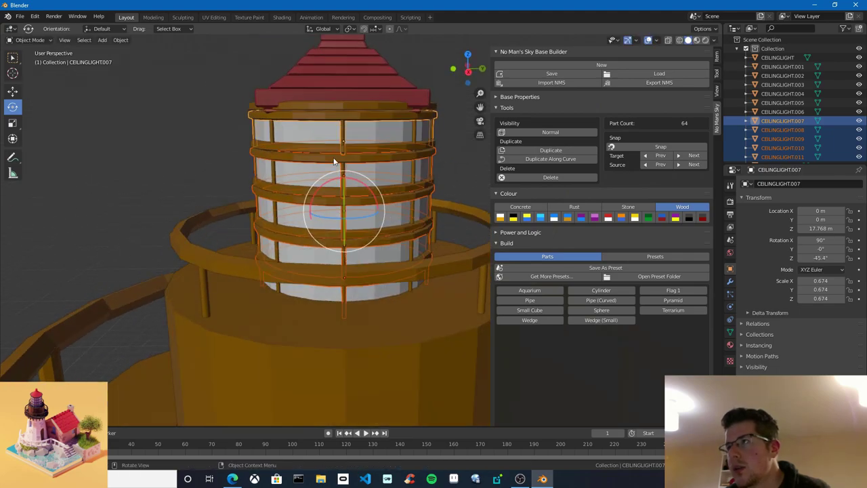
{"action": "key", "text": "alt+a"}
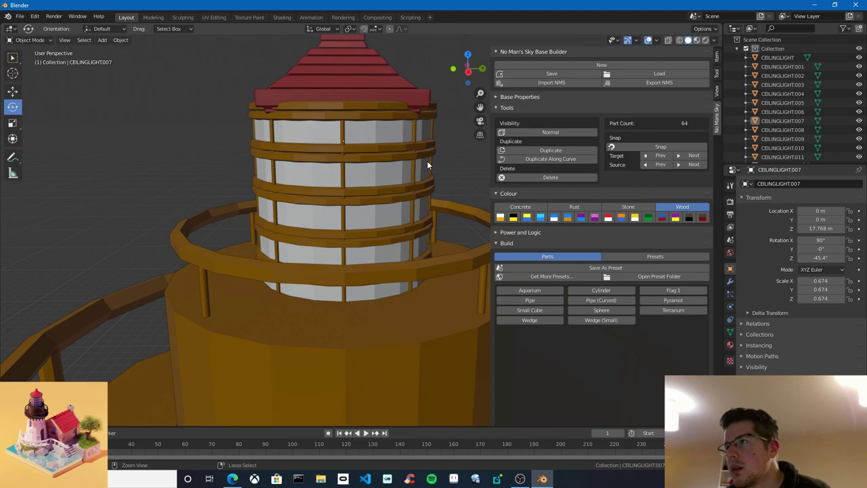
{"action": "key", "text": "ctrl+z"}
{"action": "left_click", "coordinate": [467, 54]}
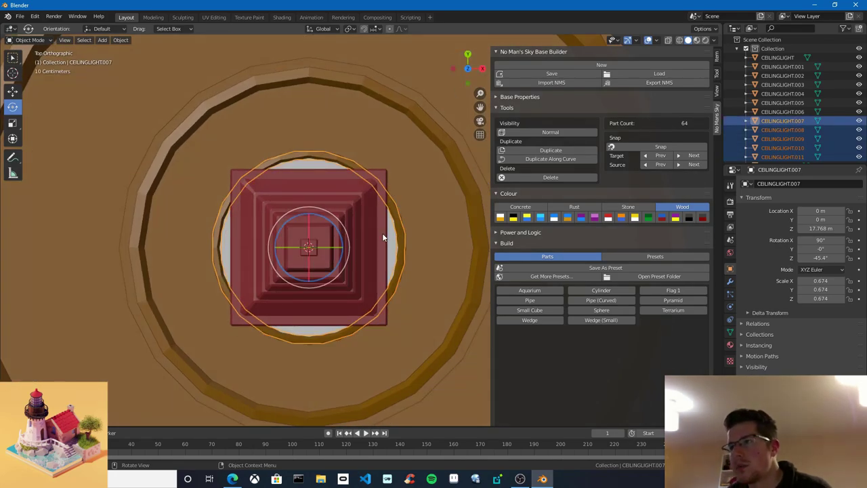
{"action": "middle_click_drag", "start_coordinate": [382, 234], "coordinate": [307, 218]}
{"action": "middle_click_drag", "start_coordinate": [291, 213], "coordinate": [219, 208]}
{"action": "left_click", "coordinate": [201, 184]}
Select the red roof and scale it up uniformly to about 0.392
{"action": "scroll", "coordinate": [333, 245], "scroll_direction": "down", "scroll_amount": 3}
{"action": "middle_click_drag", "start_coordinate": [332, 246], "coordinate": [396, 276]}
{"action": "left_click", "coordinate": [356, 168]}
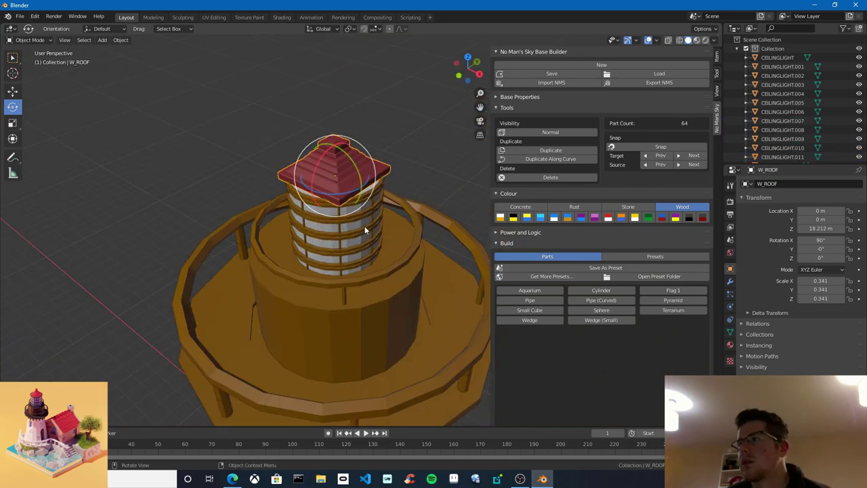
{"action": "left_click", "coordinate": [13, 123]}
{"action": "middle_click_drag", "start_coordinate": [317, 256], "coordinate": [333, 203]}
{"action": "middle_click_drag", "start_coordinate": [360, 175], "coordinate": [360, 232], "text": "shift"}
{"action": "scroll", "coordinate": [360, 233], "scroll_direction": "up", "scroll_amount": 3}
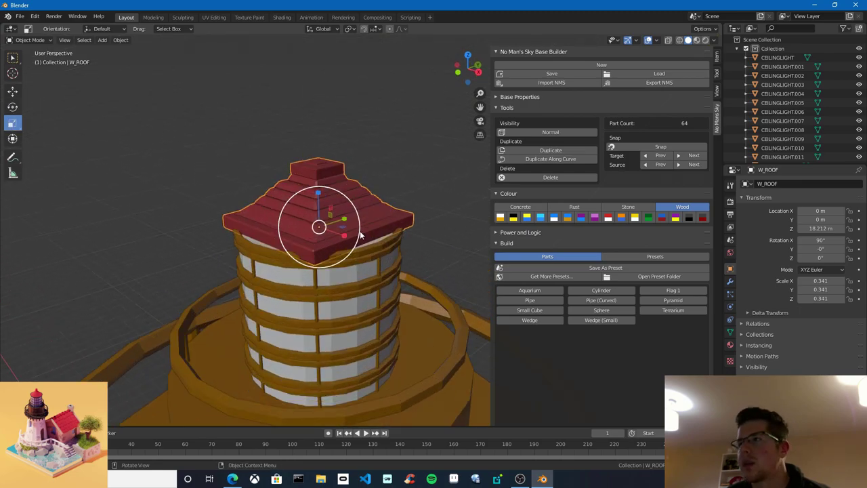
{"action": "left_click_drag", "start_coordinate": [353, 213], "coordinate": [362, 213]}
{"action": "middle_click_drag", "start_coordinate": [361, 213], "coordinate": [285, 197]}
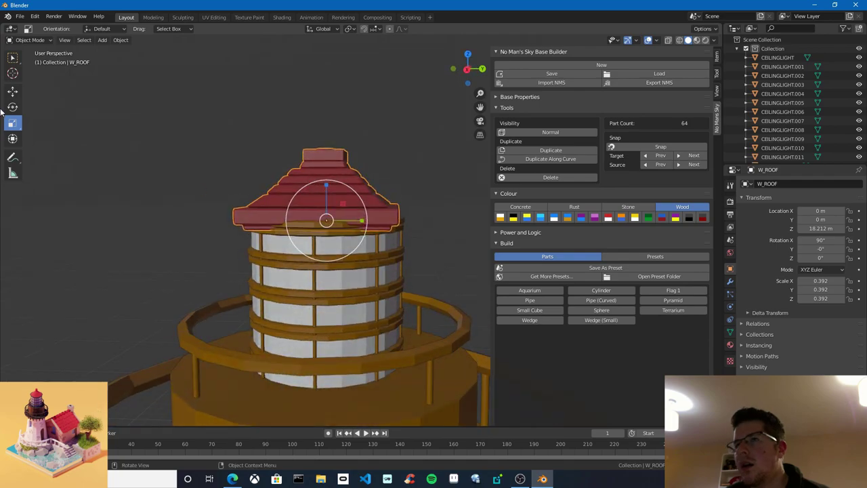
Shift the roof slightly along Y to about -0.007 m and raise it to about Z 18.278 m
{"action": "left_click", "coordinate": [12, 91]}
{"action": "left_click_drag", "start_coordinate": [363, 221], "coordinate": [362, 223]}
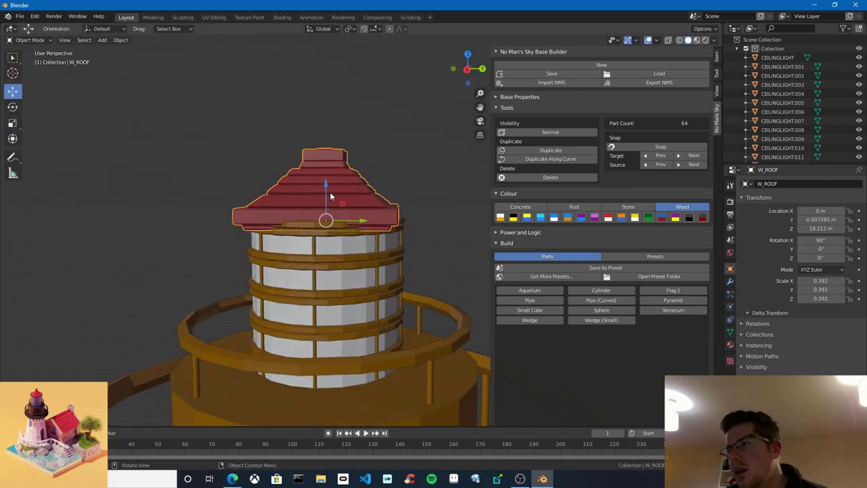
{"action": "left_click_drag", "start_coordinate": [328, 195], "coordinate": [328, 190]}
{"action": "scroll", "coordinate": [273, 228], "scroll_direction": "down", "scroll_amount": 5}
{"action": "scroll", "coordinate": [272, 227], "scroll_direction": "down", "scroll_amount": 4}
{"action": "middle_click_drag", "start_coordinate": [272, 228], "coordinate": [375, 249]}
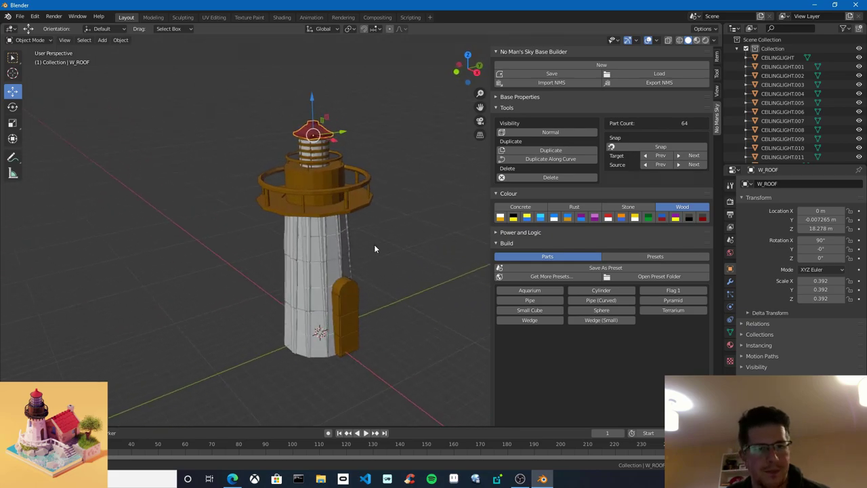
Collapse the Colour and Tools sections and filter the buildable parts by "cube"
{"action": "middle_click_drag", "start_coordinate": [374, 248], "coordinate": [419, 307]}
{"action": "scroll", "coordinate": [370, 236], "scroll_direction": "up", "scroll_amount": 4}
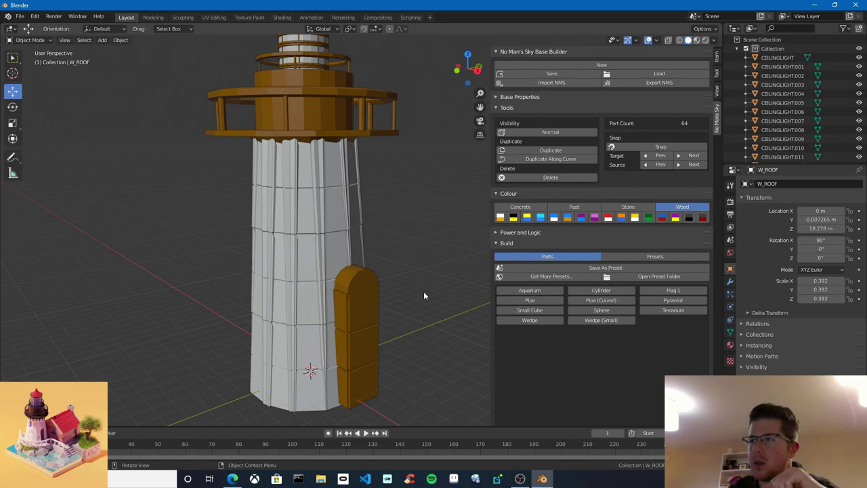
{"action": "left_click_drag", "start_coordinate": [453, 180], "coordinate": [268, 340]}
{"action": "left_click", "coordinate": [219, 230]}
{"action": "left_click", "coordinate": [198, 271]}
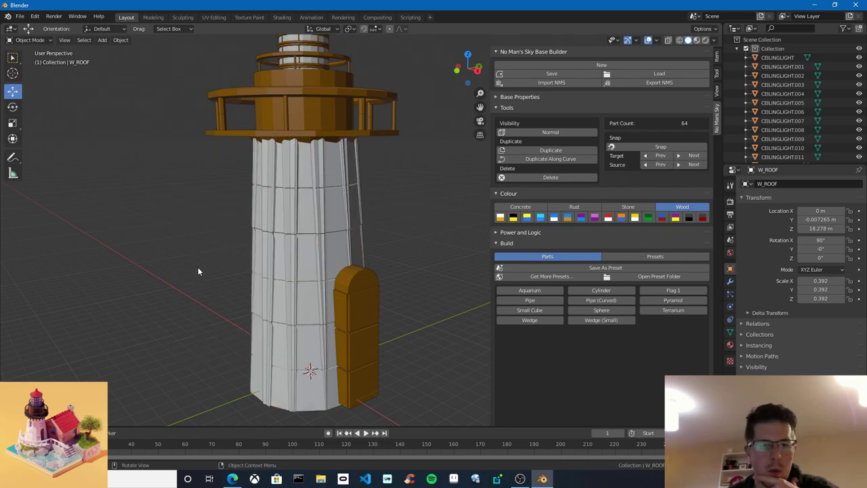
{"action": "left_click", "coordinate": [301, 196]}
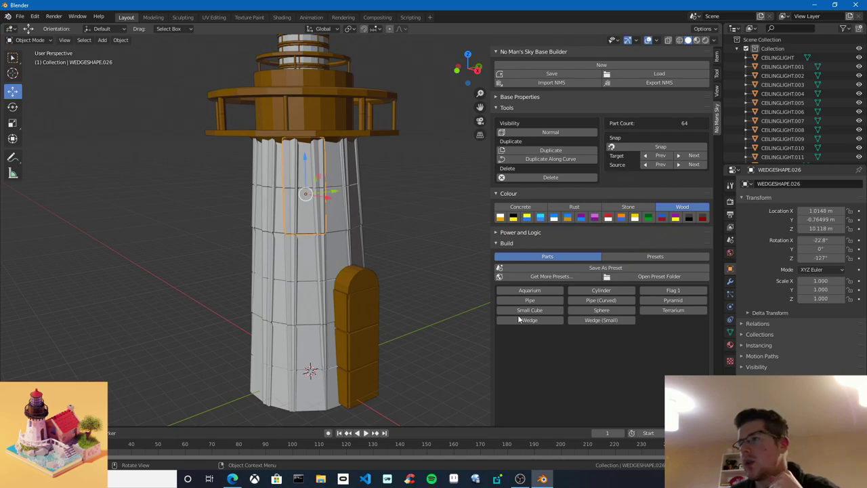
{"action": "left_click", "coordinate": [507, 194]}
{"action": "left_click", "coordinate": [517, 108]}
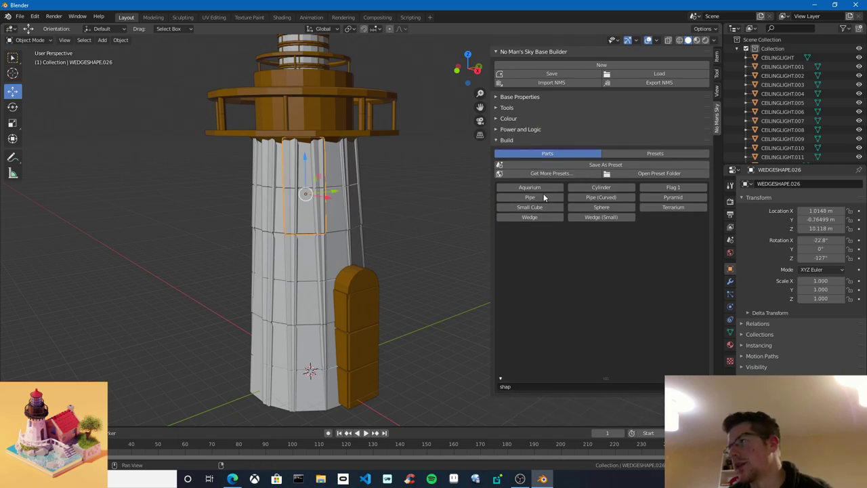
{"action": "left_click", "coordinate": [559, 387]}
{"action": "key", "text": "BackSpace"}
{"action": "key", "text": "BackSpace"}
{"action": "key", "text": "BackSpace"}
{"action": "key", "text": "BackSpace"}
{"action": "type", "text": "cube"}
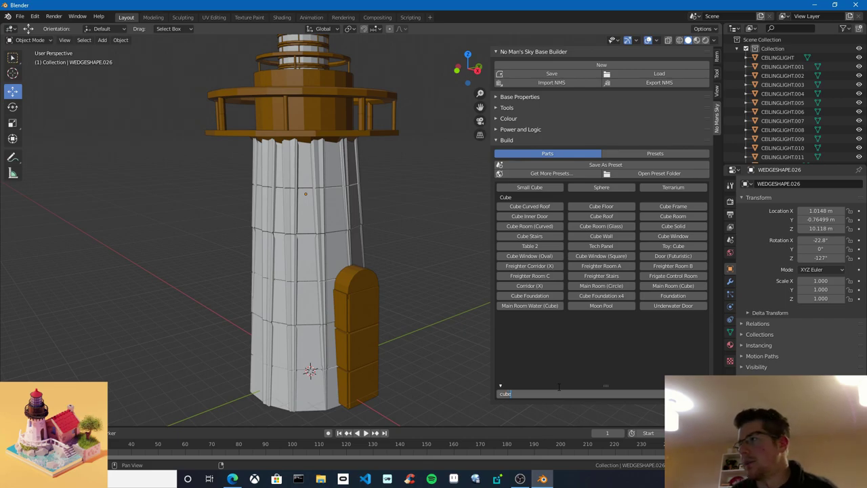
{"action": "key", "text": "Return"}
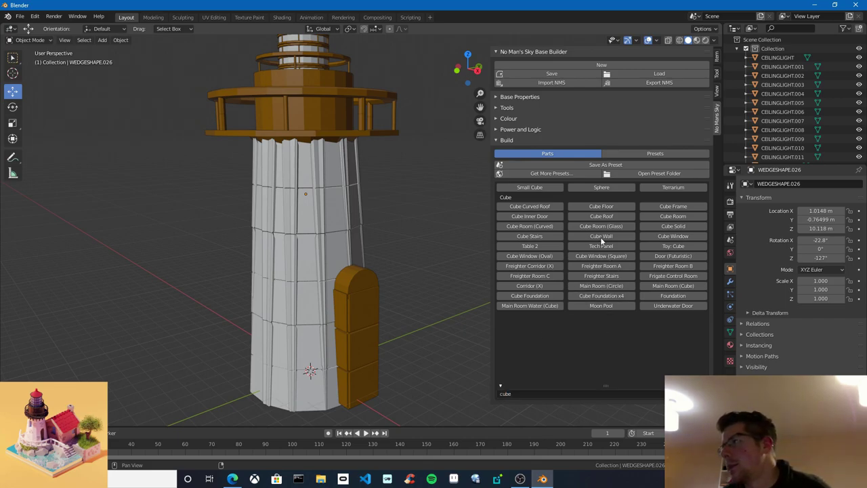
Add a Small Cube at the upper wall wedge above the doorway and sink it into the wall at about X 0.914 m, Z 9.584 m
{"action": "left_click", "coordinate": [337, 216]}
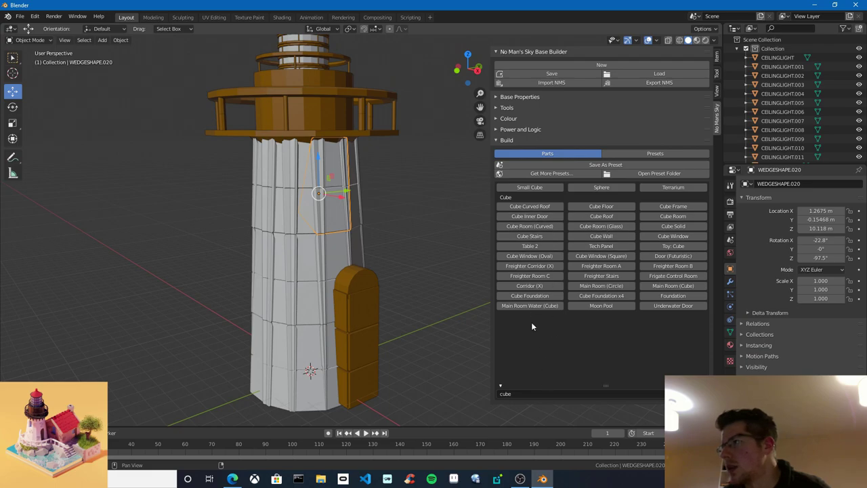
{"action": "left_click", "coordinate": [530, 187]}
{"action": "scroll", "coordinate": [360, 219], "scroll_direction": "up", "scroll_amount": 4}
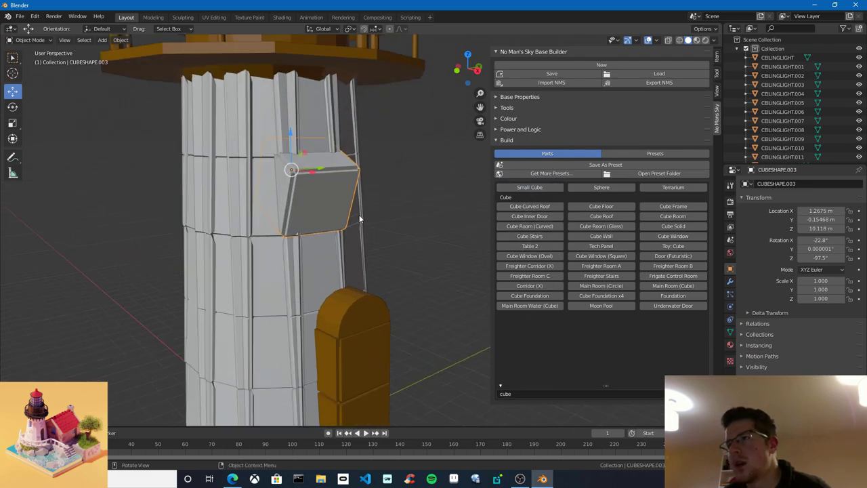
{"action": "middle_click_drag", "start_coordinate": [360, 219], "coordinate": [321, 193]}
{"action": "left_click_drag", "start_coordinate": [267, 141], "coordinate": [268, 158]}
{"action": "left_click_drag", "start_coordinate": [294, 187], "coordinate": [283, 186]}
Duplicate the wall cube, lower the copy to about Z 8.533 m and rotate it to about -50.1°, 22.7°, -112°
{"action": "middle_click_drag", "start_coordinate": [312, 237], "coordinate": [358, 202]}
{"action": "key", "text": "shift+d"}
{"action": "right_click", "coordinate": [357, 200]}
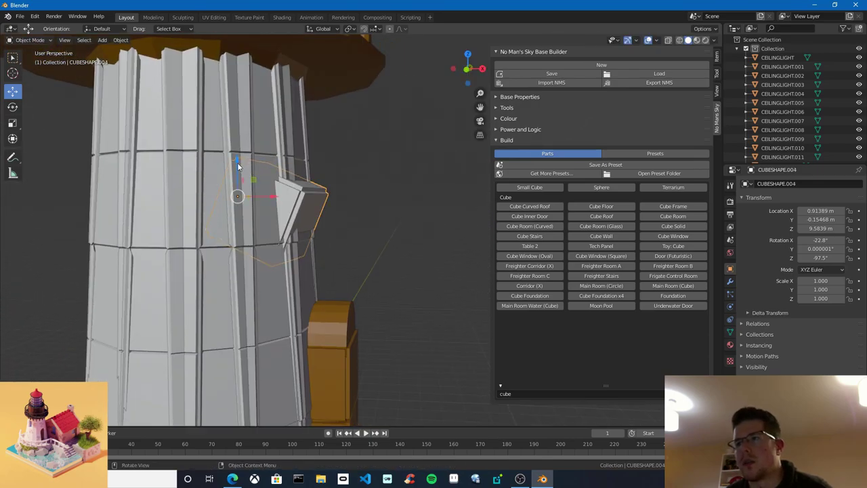
{"action": "left_click_drag", "start_coordinate": [238, 165], "coordinate": [287, 255]}
{"action": "left_click", "coordinate": [12, 106]}
{"action": "middle_click_drag", "start_coordinate": [380, 251], "coordinate": [265, 251]}
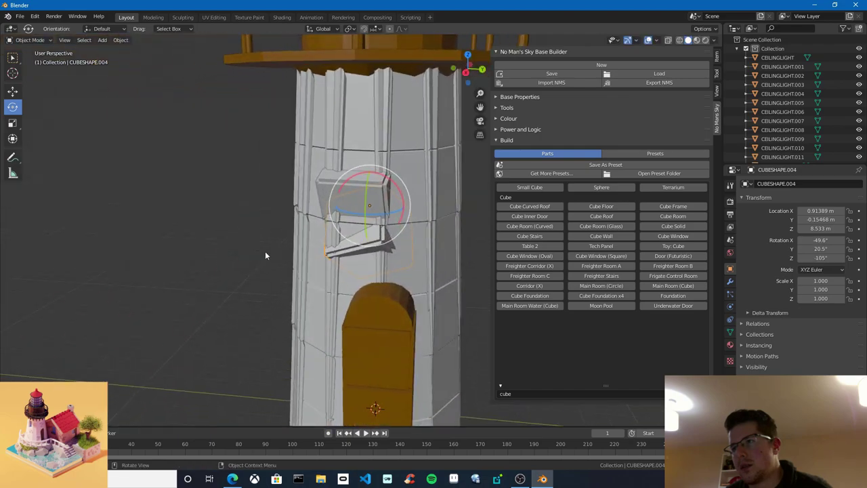
{"action": "left_click_drag", "start_coordinate": [384, 201], "coordinate": [373, 237]}
{"action": "middle_click_drag", "start_coordinate": [359, 249], "coordinate": [374, 296]}
Shift the tilted cube sideways and into the wall, to about X 0.749 m, Y -0.894 m
{"action": "left_click", "coordinate": [13, 91]}
{"action": "key", "text": "g"}
{"action": "key", "text": "y"}
{"action": "left_click", "coordinate": [282, 259]}
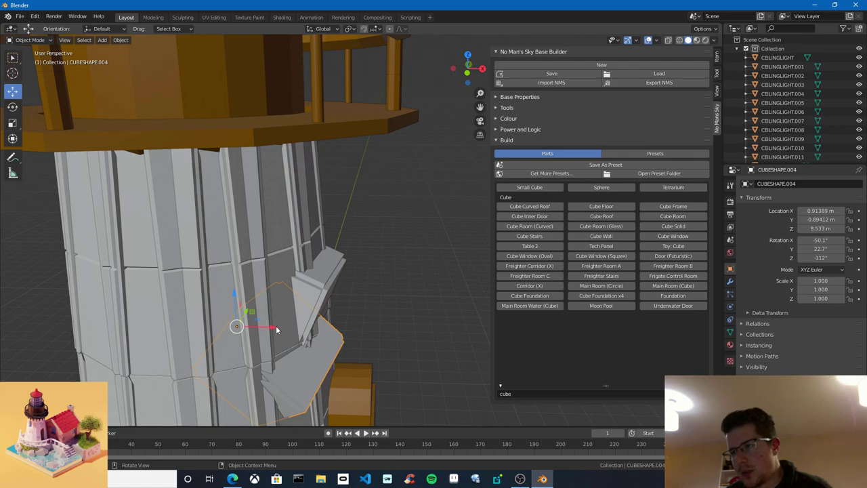
{"action": "left_click_drag", "start_coordinate": [276, 329], "coordinate": [265, 324]}
{"action": "middle_click_drag", "start_coordinate": [266, 325], "coordinate": [222, 316]}
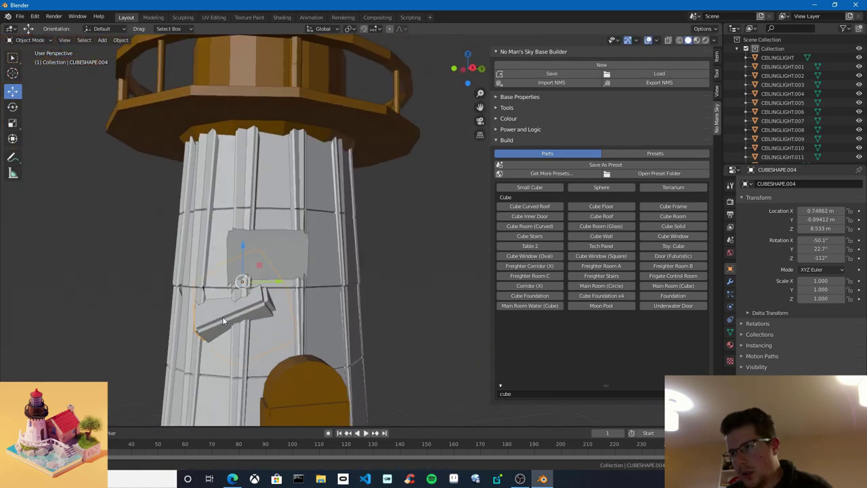
Select both wall cubes, duplicate them and rotate the copies around to the tower's neighbouring side
{"action": "left_click", "coordinate": [287, 252]}
{"action": "scroll", "coordinate": [287, 252], "scroll_direction": "down", "scroll_amount": 3}
{"action": "middle_click_drag", "start_coordinate": [414, 316], "coordinate": [333, 313]}
{"action": "middle_click_drag", "start_coordinate": [397, 298], "coordinate": [354, 266], "text": "shift"}
{"action": "key", "text": "shift+d"}
{"action": "left_click", "coordinate": [396, 326]}
{"action": "scroll", "coordinate": [380, 301], "scroll_direction": "up", "scroll_amount": 2}
{"action": "left_click", "coordinate": [13, 107]}
{"action": "left_click_drag", "start_coordinate": [349, 203], "coordinate": [325, 134]}
{"action": "left_click", "coordinate": [13, 90]}
{"action": "left_click", "coordinate": [12, 106]}
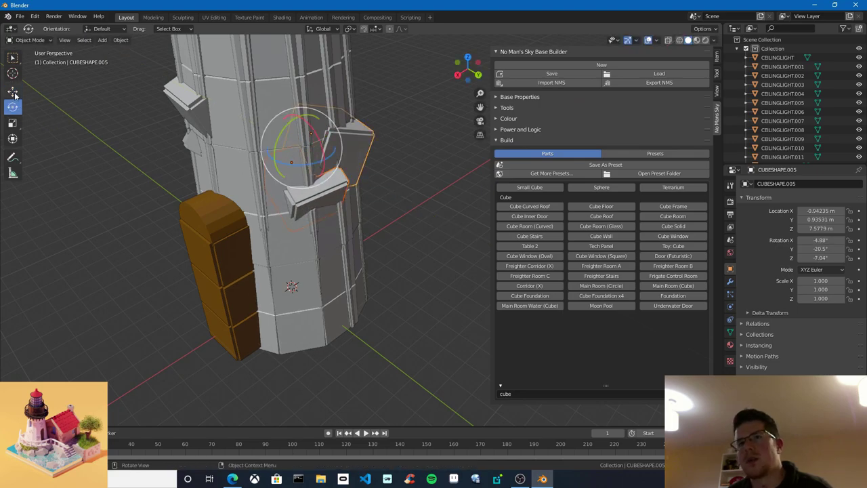
Move the copied cube pair closer to the wall and turn it about Z to about 4.87°
{"action": "left_click", "coordinate": [12, 90]}
{"action": "middle_click_drag", "start_coordinate": [313, 191], "coordinate": [362, 202]}
{"action": "left_click_drag", "start_coordinate": [252, 174], "coordinate": [224, 184]}
{"action": "left_click", "coordinate": [12, 107]}
{"action": "middle_click_drag", "start_coordinate": [232, 218], "coordinate": [103, 197]}
{"action": "middle_click_drag", "start_coordinate": [353, 188], "coordinate": [370, 202], "text": "shift"}
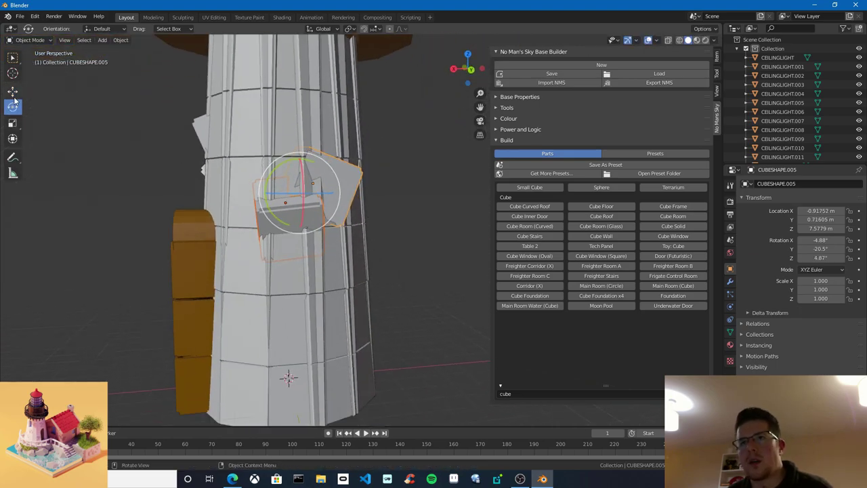
Lower the copied cube pair to about Z 4.52 m and shift it along Y to about 0.891 m
{"action": "left_click", "coordinate": [12, 91]}
{"action": "middle_click_drag", "start_coordinate": [301, 212], "coordinate": [302, 172], "text": "shift"}
{"action": "left_click_drag", "start_coordinate": [303, 122], "coordinate": [305, 230]}
{"action": "middle_click_drag", "start_coordinate": [305, 231], "coordinate": [417, 292]}
{"action": "middle_click_drag", "start_coordinate": [416, 292], "coordinate": [366, 315]}
{"action": "left_click_drag", "start_coordinate": [322, 266], "coordinate": [327, 269]}
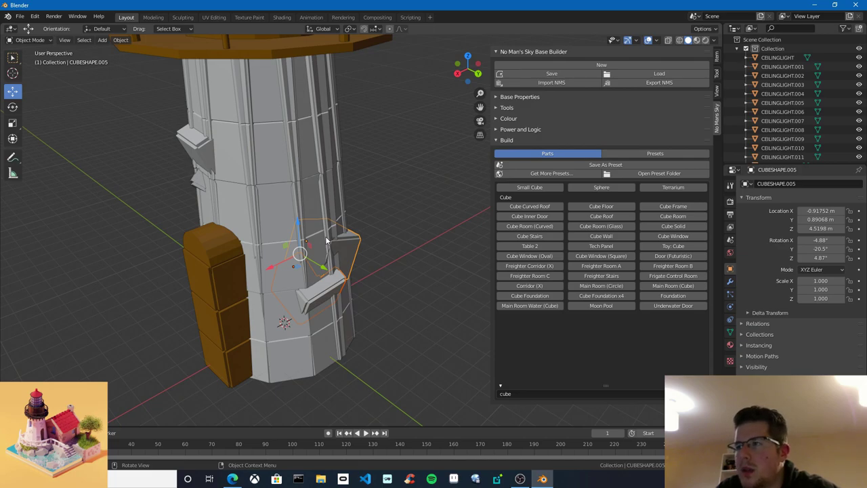
Fine-tune the lowered cube pair's rotation about Z to about 7.06°
{"action": "middle_click_drag", "start_coordinate": [326, 240], "coordinate": [57, 171]}
{"action": "scroll", "coordinate": [356, 214], "scroll_direction": "up", "scroll_amount": 3}
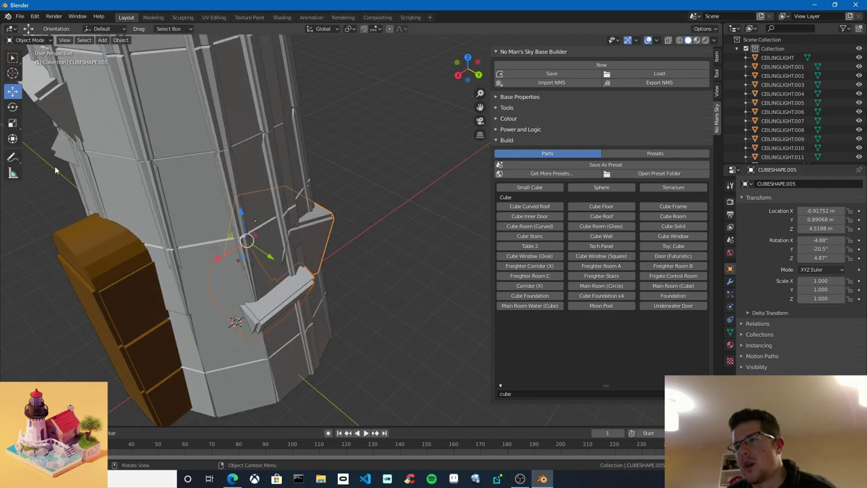
{"action": "left_click", "coordinate": [12, 106]}
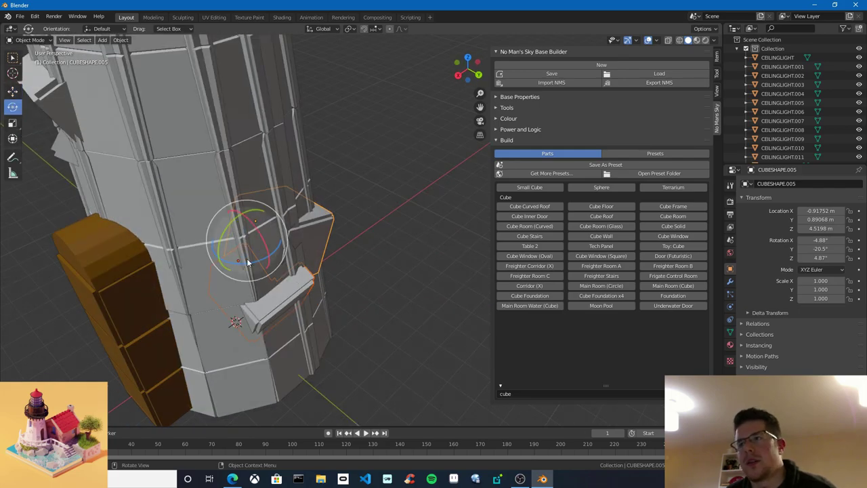
{"action": "left_click_drag", "start_coordinate": [244, 263], "coordinate": [250, 269]}
{"action": "scroll", "coordinate": [249, 269], "scroll_direction": "down", "scroll_amount": 5}
Duplicate the lowered cube pair and rotate the copies around the tower to about 11.7°, -37.6°, 81.4°
{"action": "middle_click_drag", "start_coordinate": [390, 261], "coordinate": [241, 237]}
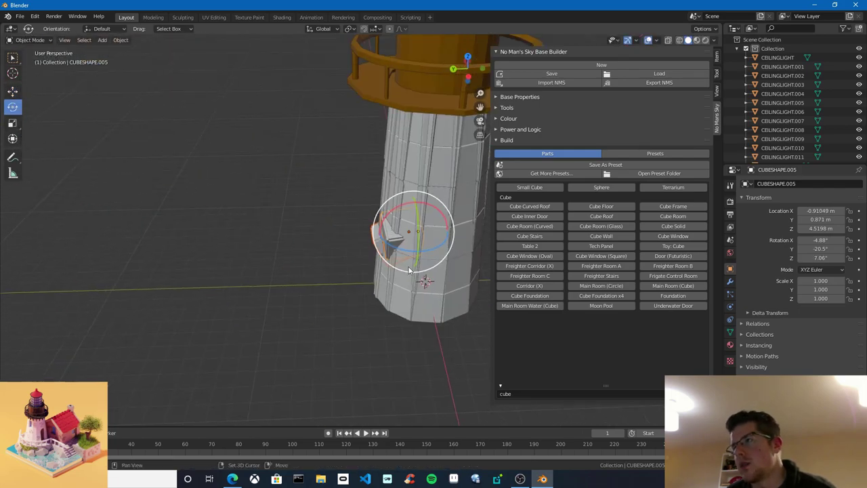
{"action": "middle_click_drag", "start_coordinate": [485, 234], "coordinate": [341, 264], "text": "shift"}
{"action": "scroll", "coordinate": [325, 270], "scroll_direction": "up", "scroll_amount": 1}
{"action": "key", "text": "shift+d"}
{"action": "right_click", "coordinate": [341, 265]}
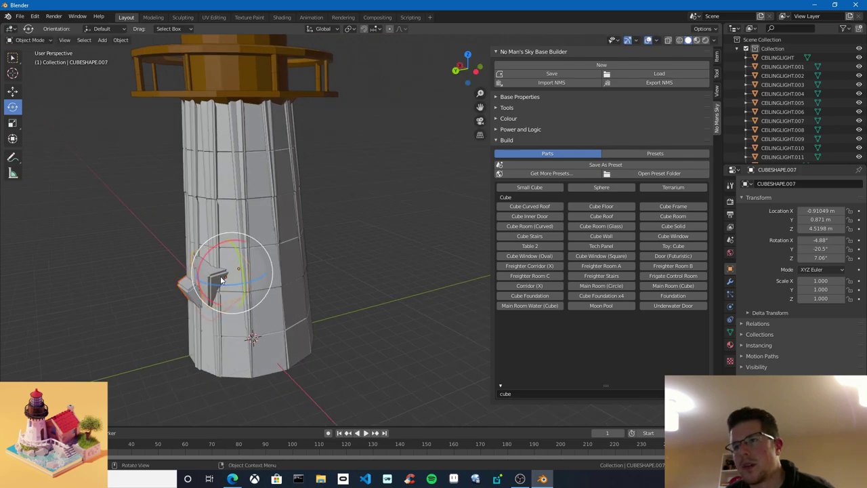
{"action": "left_click_drag", "start_coordinate": [225, 282], "coordinate": [274, 218]}
{"action": "left_click", "coordinate": [31, 137]}
{"action": "left_click", "coordinate": [12, 91]}
{"action": "middle_click_drag", "start_coordinate": [274, 218], "coordinate": [203, 271]}
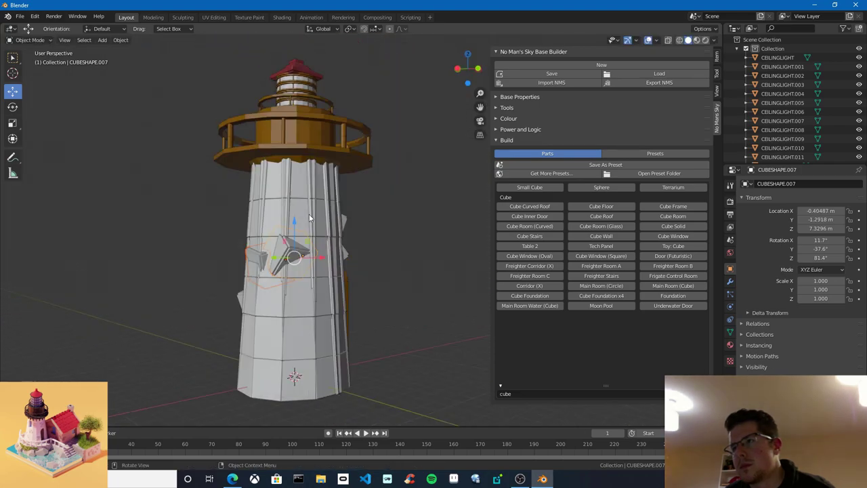
Lower the newest cube pair and set it into the wall at about X -0.71 m, Y -1.868 m, Z 3.161 m
{"action": "left_click_drag", "start_coordinate": [295, 232], "coordinate": [297, 304]}
{"action": "middle_click_drag", "start_coordinate": [298, 305], "coordinate": [386, 318]}
{"action": "middle_click_drag", "start_coordinate": [386, 319], "coordinate": [353, 278], "text": "shift"}
{"action": "scroll", "coordinate": [359, 295], "scroll_direction": "up", "scroll_amount": 1}
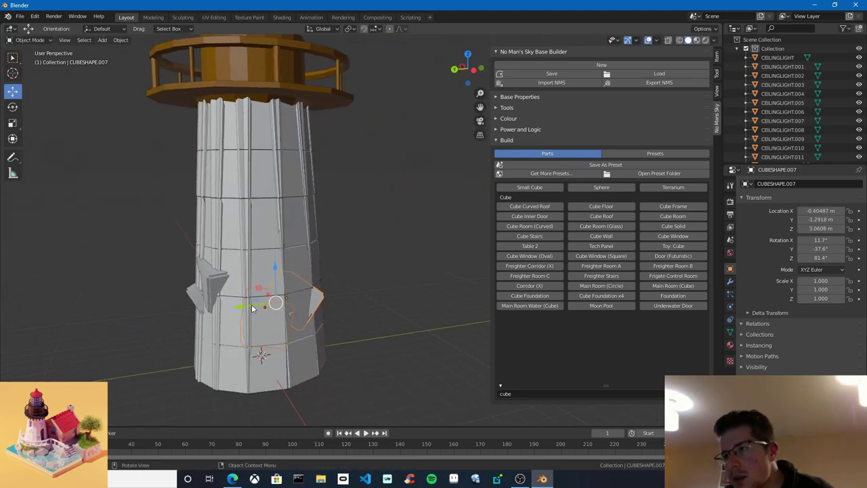
{"action": "left_click_drag", "start_coordinate": [253, 308], "coordinate": [268, 305]}
{"action": "middle_click_drag", "start_coordinate": [268, 306], "coordinate": [311, 366]}
{"action": "left_click_drag", "start_coordinate": [311, 317], "coordinate": [338, 357]}
{"action": "middle_click_drag", "start_coordinate": [338, 357], "coordinate": [277, 288]}
{"action": "left_click_drag", "start_coordinate": [280, 290], "coordinate": [281, 286]}
{"action": "middle_click_drag", "start_coordinate": [281, 286], "coordinate": [390, 319]}
{"action": "left_click_drag", "start_coordinate": [312, 324], "coordinate": [309, 321]}
{"action": "middle_click_drag", "start_coordinate": [387, 346], "coordinate": [247, 319]}
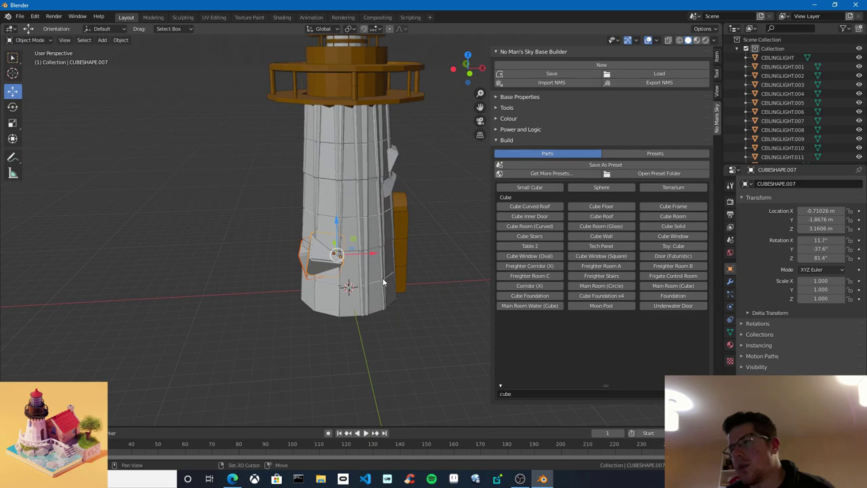
Select the higher cube of the first copied pair alone and move it to about X -0.726 m, Y 0.995 m, Z 1.897 m
{"action": "middle_click_drag", "start_coordinate": [383, 282], "coordinate": [433, 329], "text": "shift"}
{"action": "middle_click_drag", "start_coordinate": [434, 328], "coordinate": [379, 261]}
{"action": "scroll", "coordinate": [361, 317], "scroll_direction": "up", "scroll_amount": 2}
{"action": "left_click", "coordinate": [296, 247]}
{"action": "left_click", "coordinate": [263, 269]}
{"action": "scroll", "coordinate": [379, 261], "scroll_direction": "up", "scroll_amount": 4}
{"action": "left_click", "coordinate": [329, 264]}
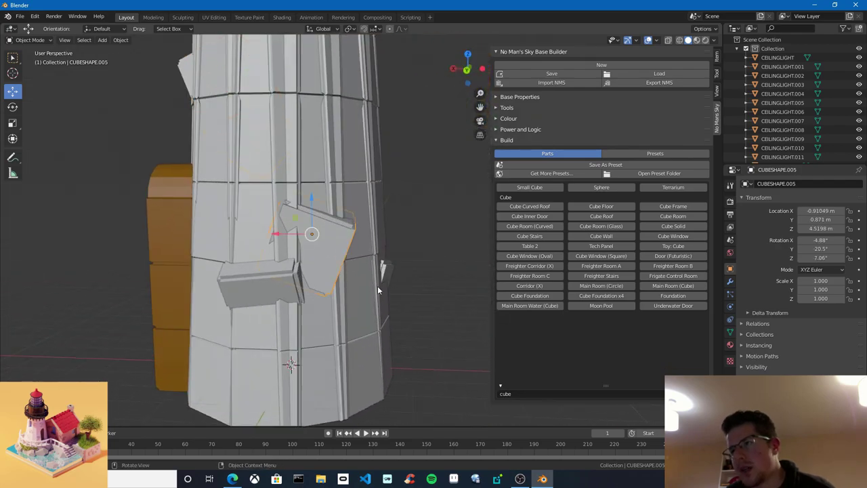
{"action": "middle_click_drag", "start_coordinate": [281, 325], "coordinate": [345, 294], "text": "shift"}
{"action": "left_click_drag", "start_coordinate": [381, 206], "coordinate": [375, 273]}
{"action": "middle_click_drag", "start_coordinate": [375, 273], "coordinate": [487, 299]}
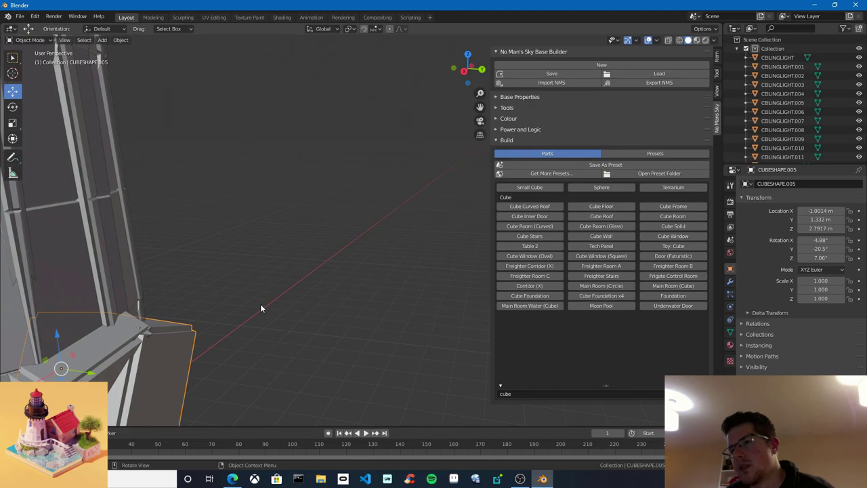
{"action": "middle_click_drag", "start_coordinate": [261, 305], "coordinate": [381, 201], "text": "shift"}
{"action": "left_click_drag", "start_coordinate": [166, 251], "coordinate": [141, 303]}
Select one cube of the newest pair, rotate it to about 75.3°, -9.4°, 68.1° and move it to about X -0.78 m, Y -1.538 m, Z 2.999 m
{"action": "middle_click_drag", "start_coordinate": [146, 302], "coordinate": [346, 274]}
{"action": "middle_click_drag", "start_coordinate": [377, 335], "coordinate": [325, 366], "text": "shift"}
{"action": "middle_click_drag", "start_coordinate": [326, 328], "coordinate": [384, 316]}
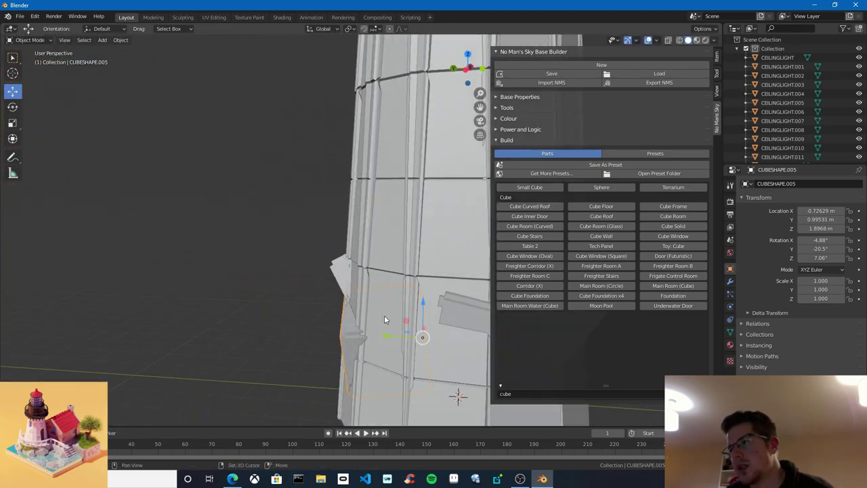
{"action": "middle_click_drag", "start_coordinate": [455, 291], "coordinate": [332, 263], "text": "shift"}
{"action": "left_click", "coordinate": [332, 264]}
{"action": "key", "text": "r"}
{"action": "key", "text": "r"}
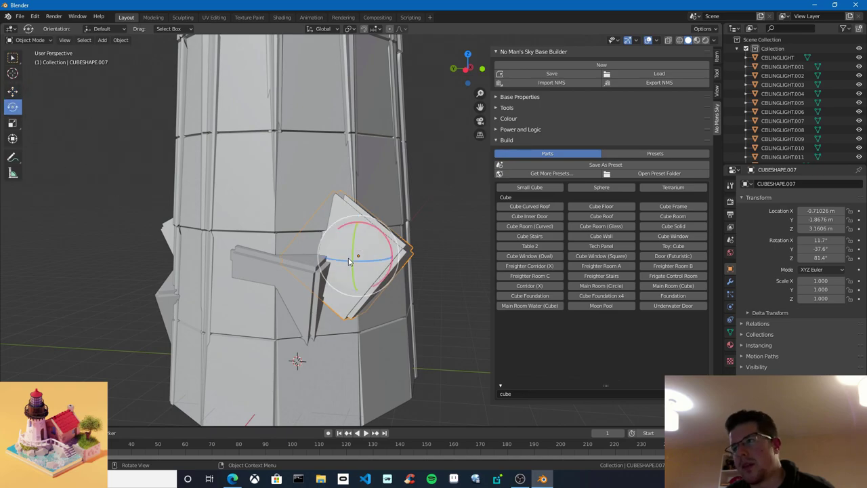
{"action": "left_click", "coordinate": [406, 234]}
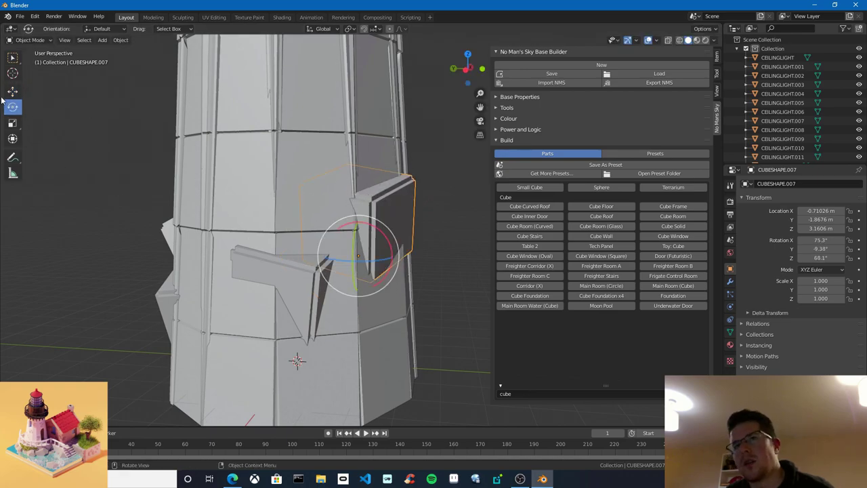
{"action": "left_click_drag", "start_coordinate": [366, 255], "coordinate": [352, 258]}
{"action": "scroll", "coordinate": [447, 268], "scroll_direction": "down", "scroll_amount": 3}
{"action": "left_click", "coordinate": [459, 270]}
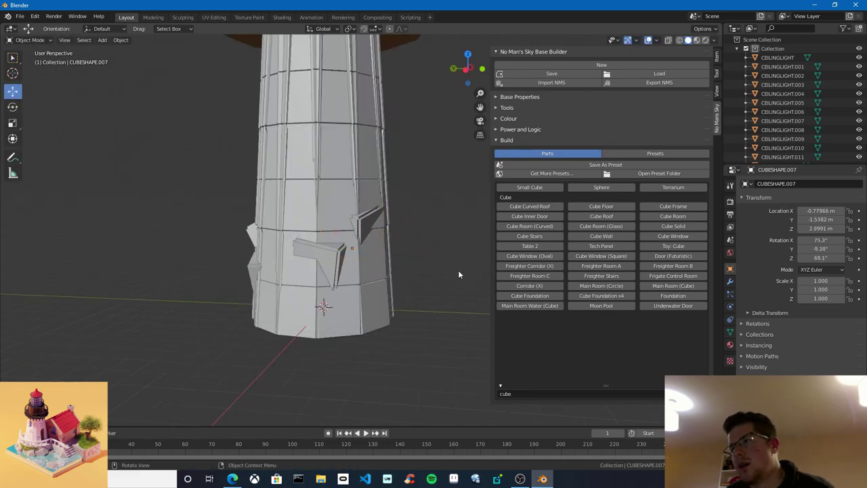
Select the lower tilted cube above the doorway and rotate it to about -62.8°, 27.9°, -139°
{"action": "middle_click_drag", "start_coordinate": [458, 270], "coordinate": [409, 274]}
{"action": "scroll", "coordinate": [408, 274], "scroll_direction": "up", "scroll_amount": 2}
{"action": "left_click", "coordinate": [313, 228]}
{"action": "left_click", "coordinate": [13, 107]}
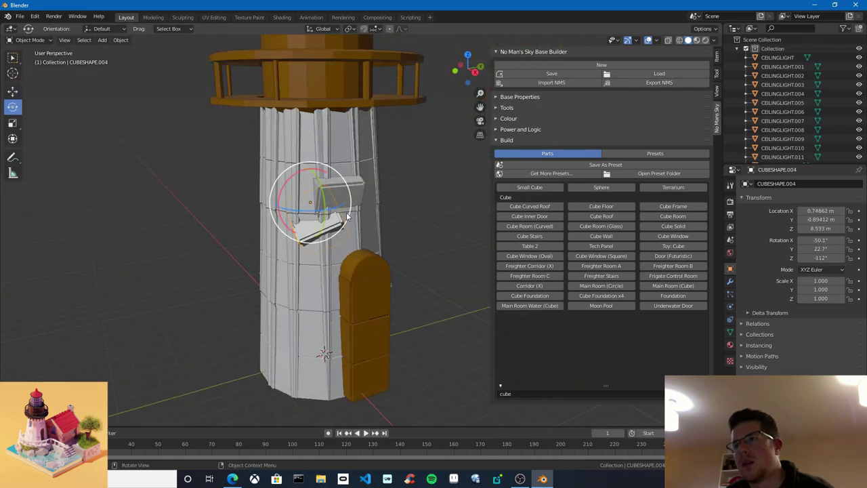
{"action": "left_click_drag", "start_coordinate": [334, 203], "coordinate": [437, 234]}
{"action": "scroll", "coordinate": [438, 237], "scroll_direction": "down", "scroll_amount": 3}
{"action": "middle_click_drag", "start_coordinate": [374, 212], "coordinate": [403, 206]}
{"action": "scroll", "coordinate": [403, 207], "scroll_direction": "up", "scroll_amount": 3}
{"action": "scroll", "coordinate": [413, 178], "scroll_direction": "down", "scroll_amount": 2}
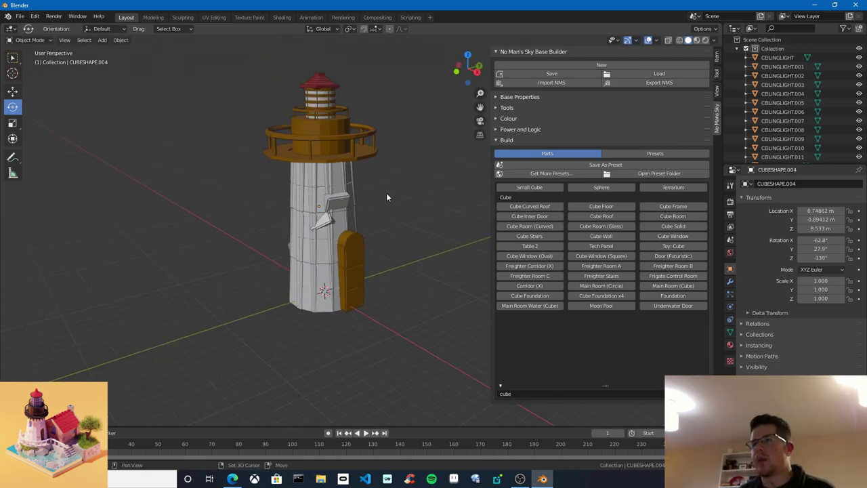
{"action": "scroll", "coordinate": [387, 194], "scroll_direction": "down", "scroll_amount": 2}
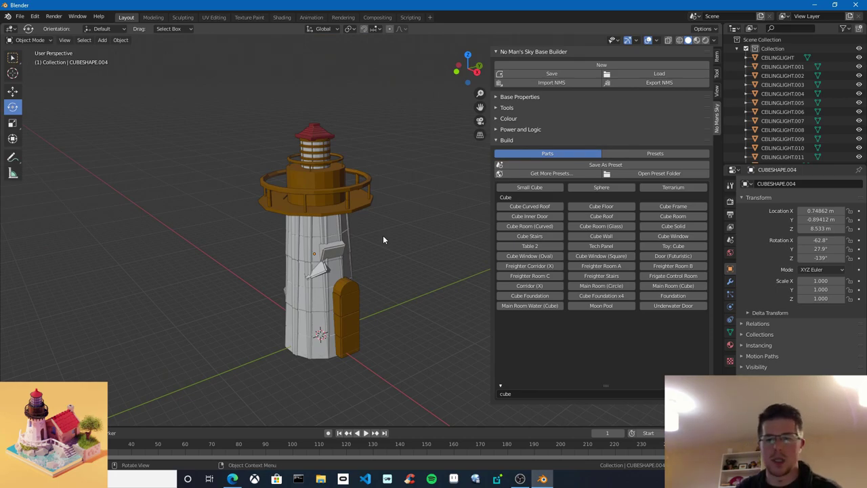
Show the presets in the build list and clear the "cube" filter
{"action": "left_click", "coordinate": [647, 154]}
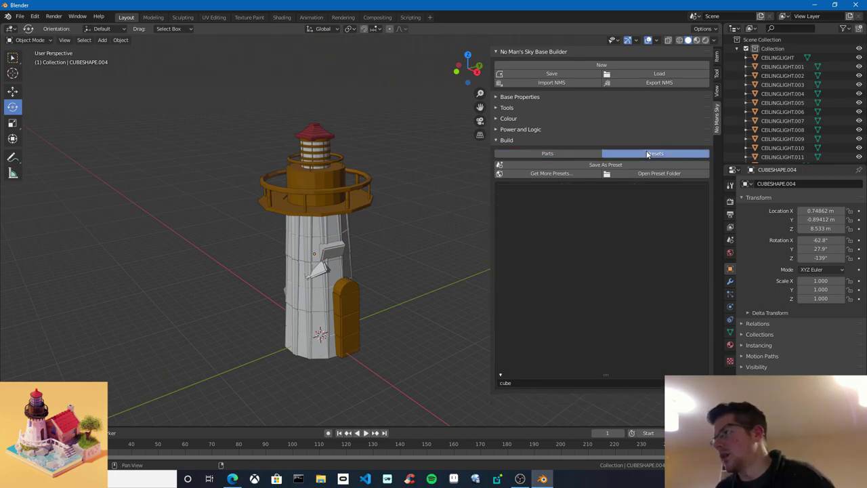
{"action": "left_click", "coordinate": [536, 383]}
{"action": "key", "text": "BackSpace"}
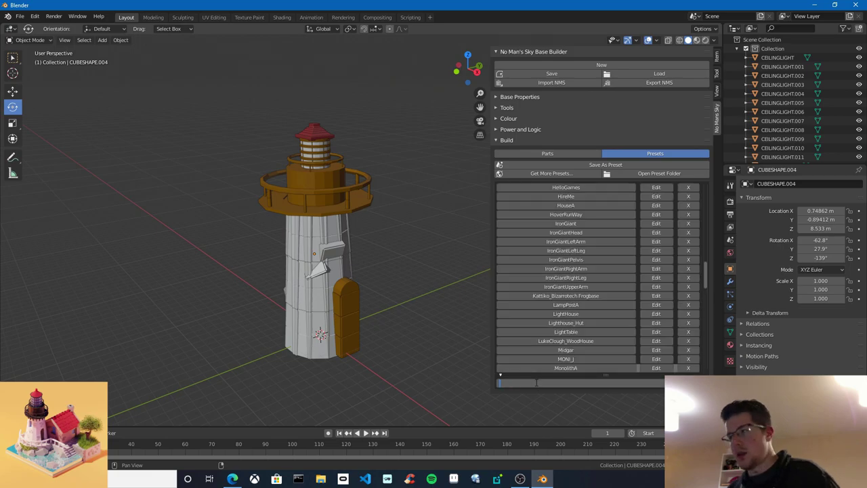
Save the tower as a preset named "Lighthouse_Tower"
{"action": "left_click", "coordinate": [616, 166]}
{"action": "left_click", "coordinate": [637, 175]}
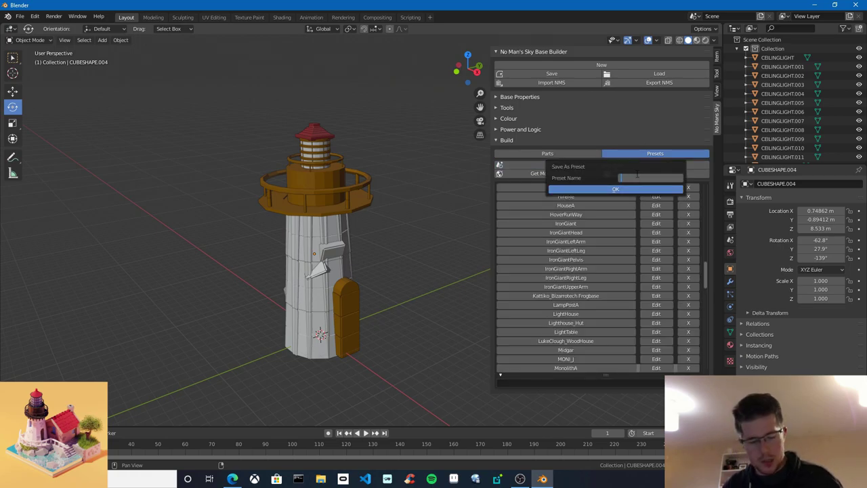
{"action": "type", "text": "Lighthouse"}
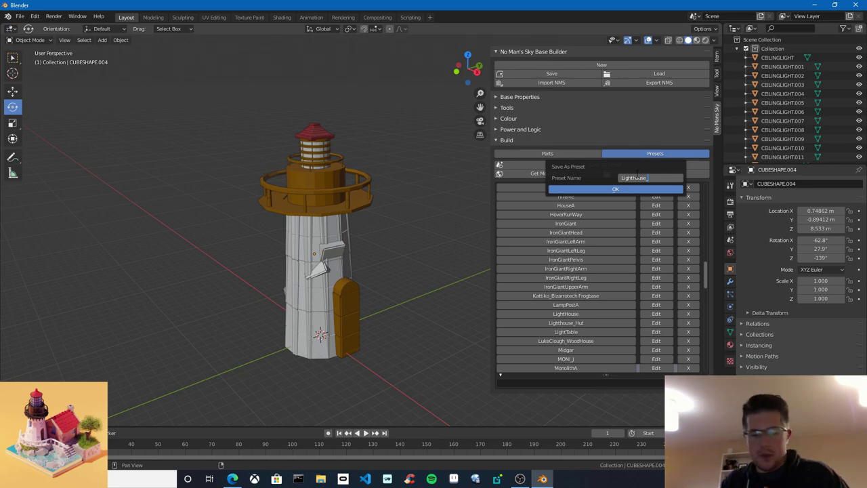
{"action": "type", "text": "_Tower"}
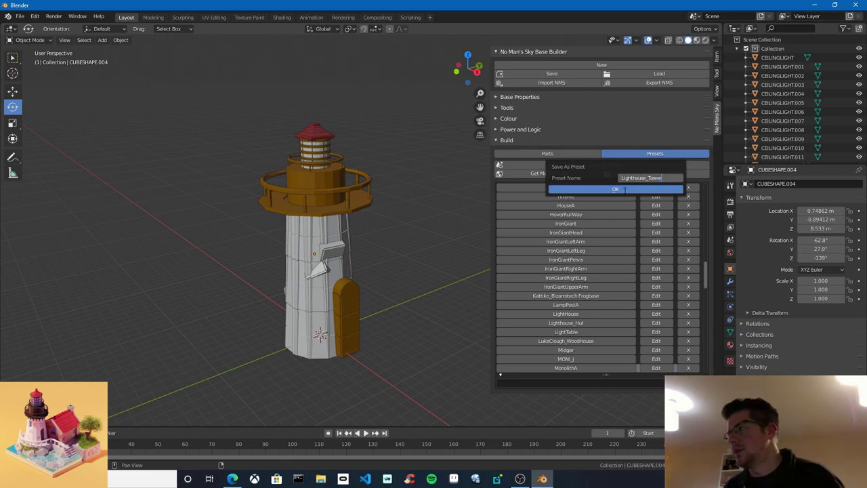
{"action": "left_click", "coordinate": [625, 190]}
Delete most of the tower's parts from the scene and load the Lighthouse_Tower preset for editing
{"action": "scroll", "coordinate": [424, 280], "scroll_direction": "down", "scroll_amount": 2}
{"action": "mouse_move", "coordinate": [425, 280]}
{"action": "middle_mouse_down"}
{"action": "mouse_move", "coordinate": [398, 280]}
{"action": "mouse_move", "coordinate": [421, 269]}
{"action": "middle_mouse_up"}
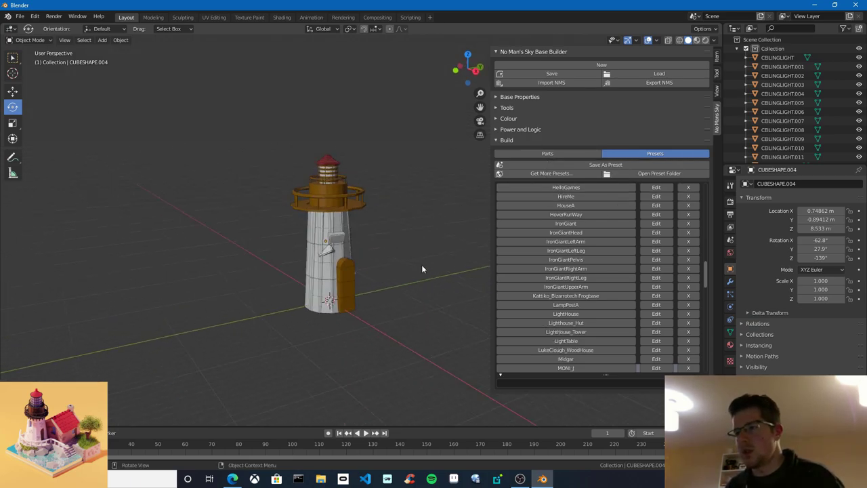
{"action": "scroll", "coordinate": [383, 271], "scroll_direction": "up", "scroll_amount": 2}
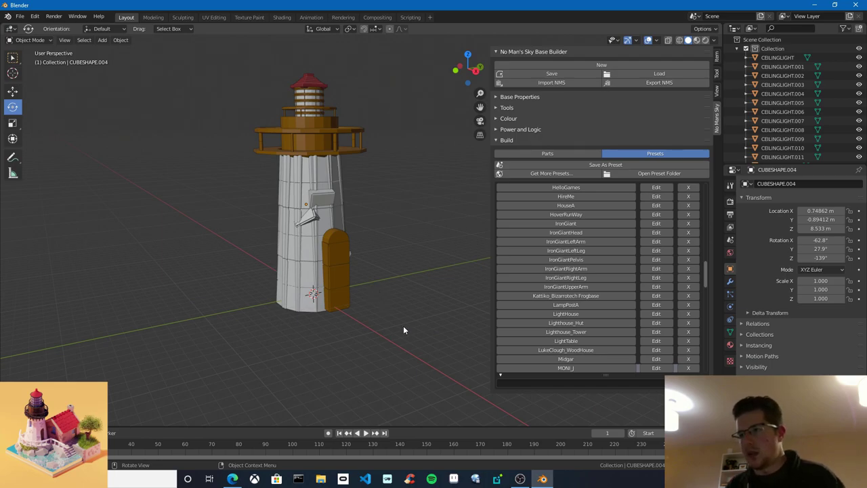
{"action": "left_click_drag", "start_coordinate": [403, 330], "coordinate": [239, 146]}
{"action": "key", "text": "Delete"}
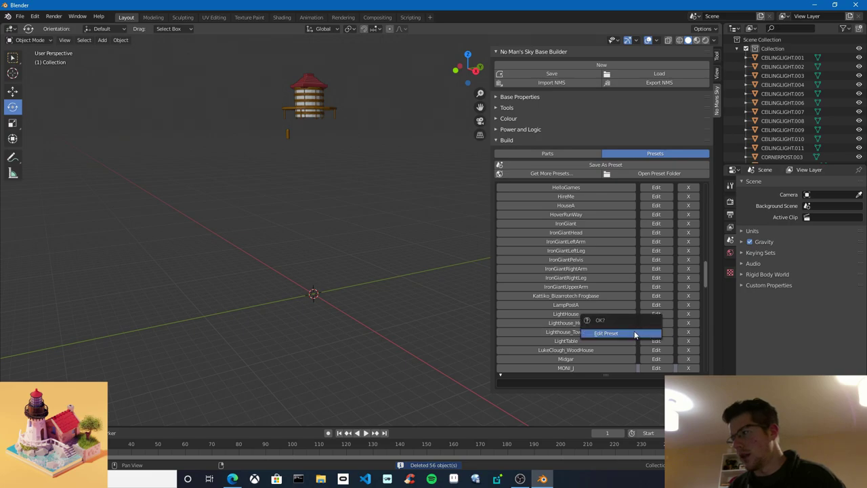
{"action": "left_click", "coordinate": [634, 332]}
{"action": "middle_click_drag", "start_coordinate": [461, 270], "coordinate": [390, 259]}
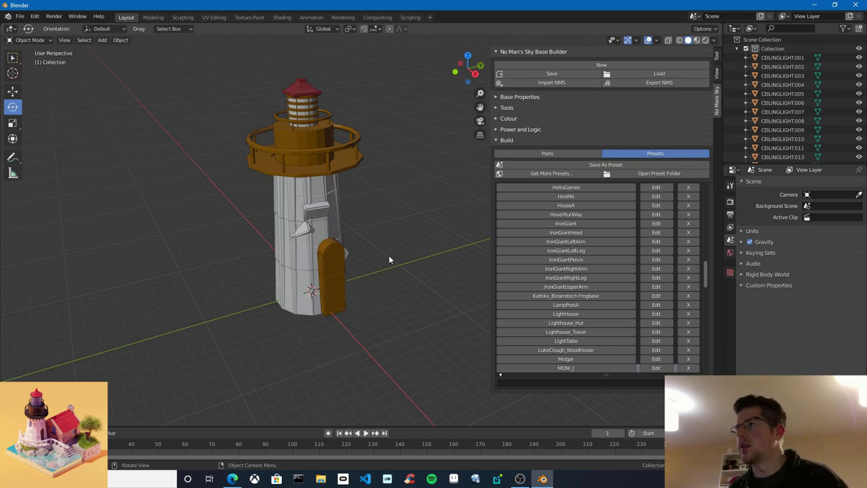
{"action": "middle_click_drag", "start_coordinate": [389, 258], "coordinate": [381, 229]}
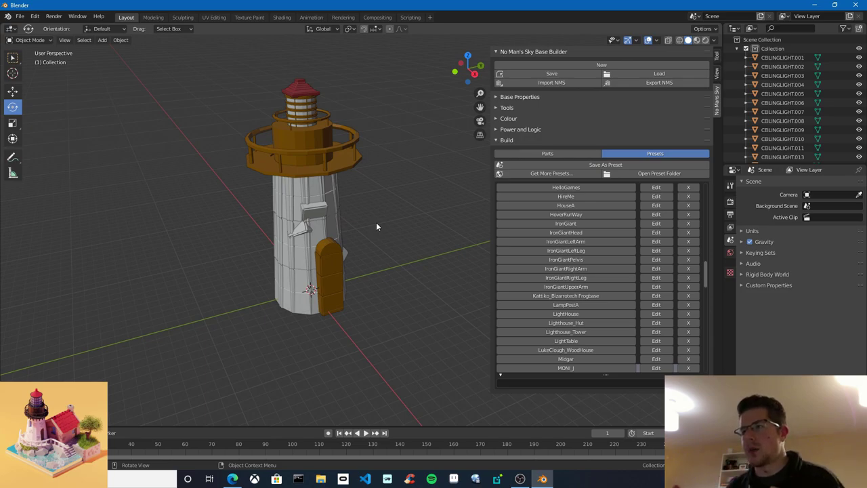
{"action": "scroll", "coordinate": [375, 225], "scroll_direction": "down", "scroll_amount": 2}
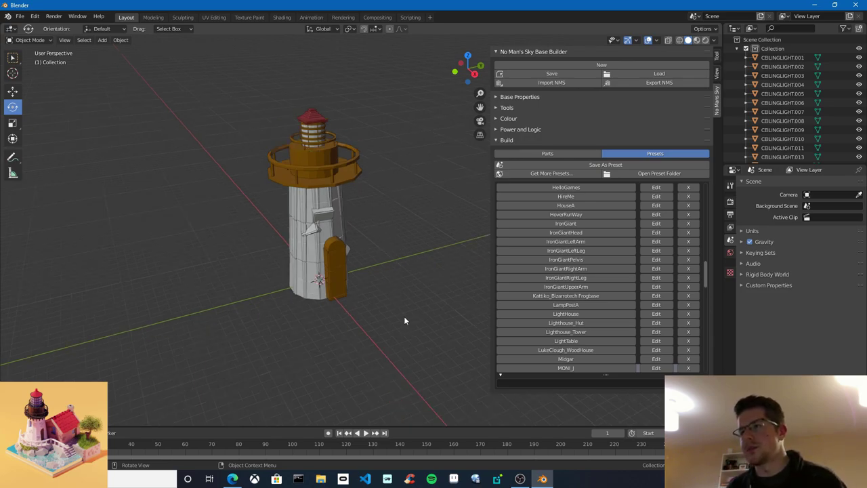
Start a new base and build the Lighthouse_Hut and Lighthouse_Tower presets in it
{"action": "left_click", "coordinate": [573, 65]}
{"action": "left_click", "coordinate": [562, 68]}
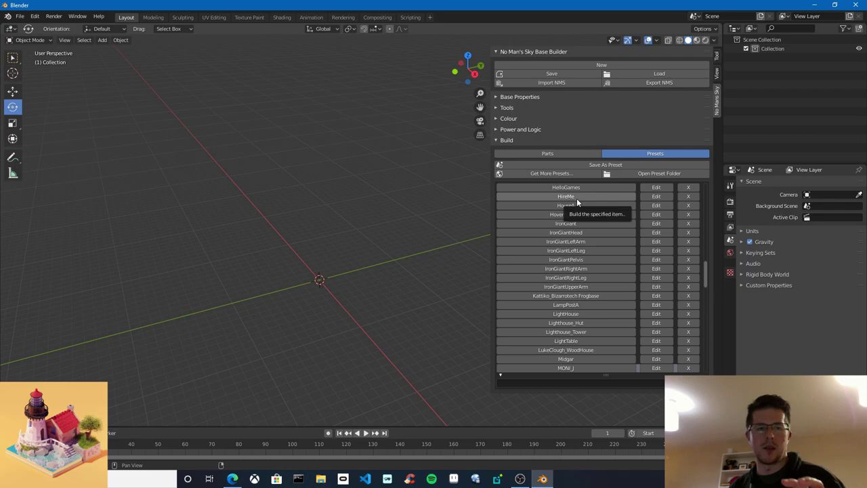
{"action": "left_click", "coordinate": [584, 324]}
{"action": "left_click", "coordinate": [587, 333]}
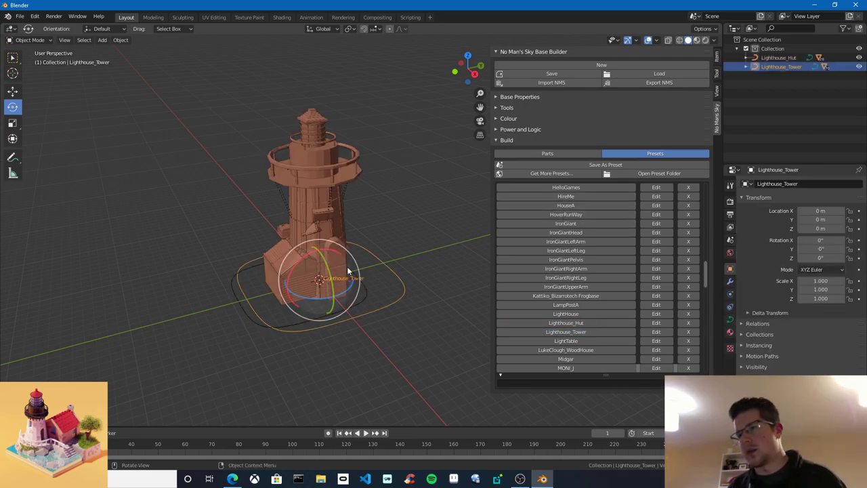
Move the Lighthouse_Tower preset along X to about -8.18 m and rotate it about Z to about -95°
{"action": "middle_click_drag", "start_coordinate": [224, 203], "coordinate": [181, 184]}
{"action": "left_click", "coordinate": [13, 90]}
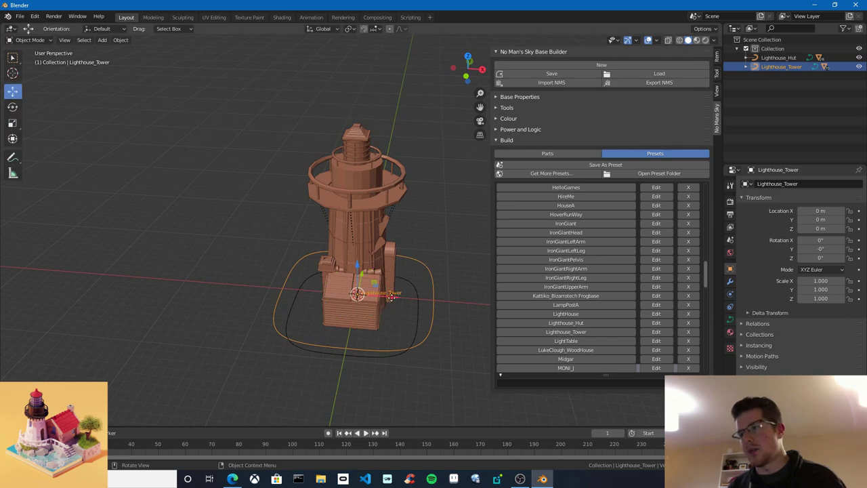
{"action": "left_click_drag", "start_coordinate": [392, 299], "coordinate": [319, 286]}
{"action": "middle_click_drag", "start_coordinate": [320, 287], "coordinate": [354, 253]}
{"action": "scroll", "coordinate": [366, 248], "scroll_direction": "up", "scroll_amount": 2}
{"action": "left_click", "coordinate": [12, 107]}
{"action": "left_click_drag", "start_coordinate": [309, 265], "coordinate": [257, 289]}
{"action": "middle_click_drag", "start_coordinate": [335, 295], "coordinate": [412, 305]}
Set the Lighthouse_Tower preset's Z rotation to 0°
{"action": "left_click", "coordinate": [420, 283]}
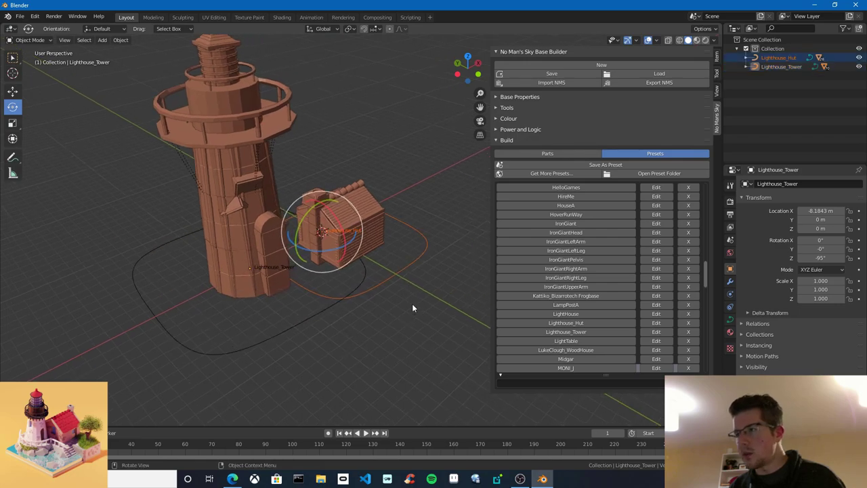
{"action": "left_click", "coordinate": [820, 257]}
{"action": "type", "text": "0"}
{"action": "key", "text": "Return"}
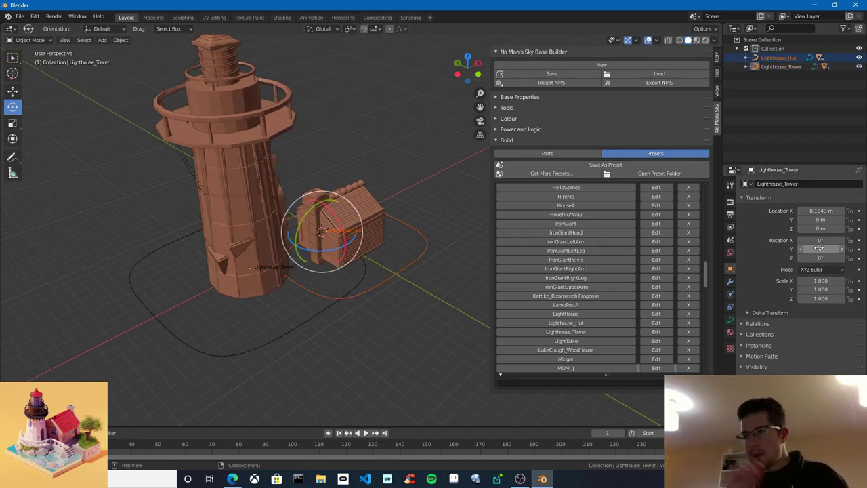
Select the Lighthouse_Hut preset, set its Z rotation to 180° and move it along X to about 3.36 m
{"action": "left_click", "coordinate": [427, 252]}
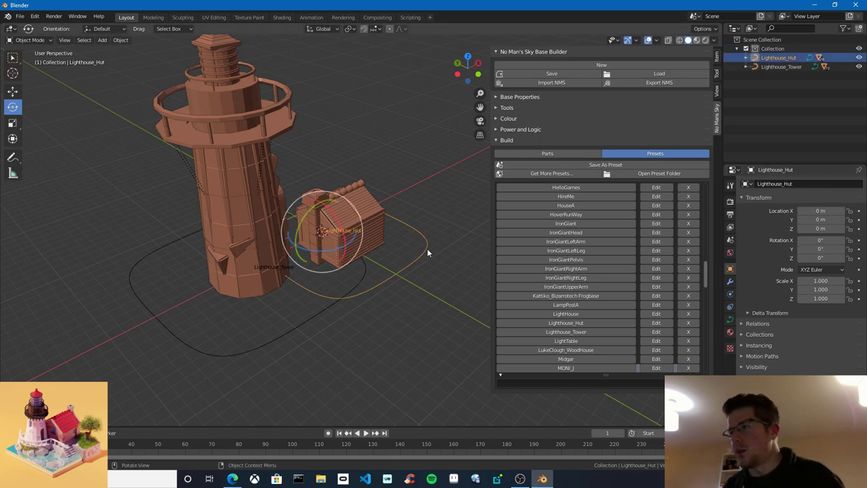
{"action": "left_click", "coordinate": [821, 257]}
{"action": "type", "text": "1"}
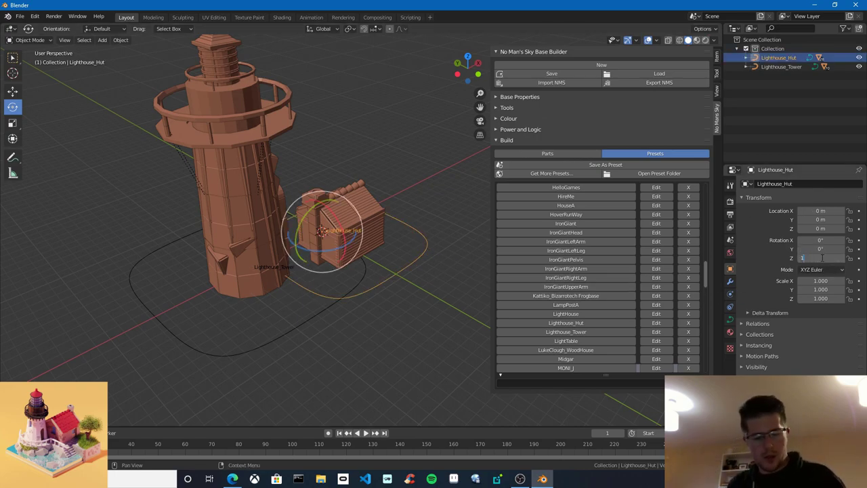
{"action": "type", "text": "80"}
{"action": "key", "text": "Return"}
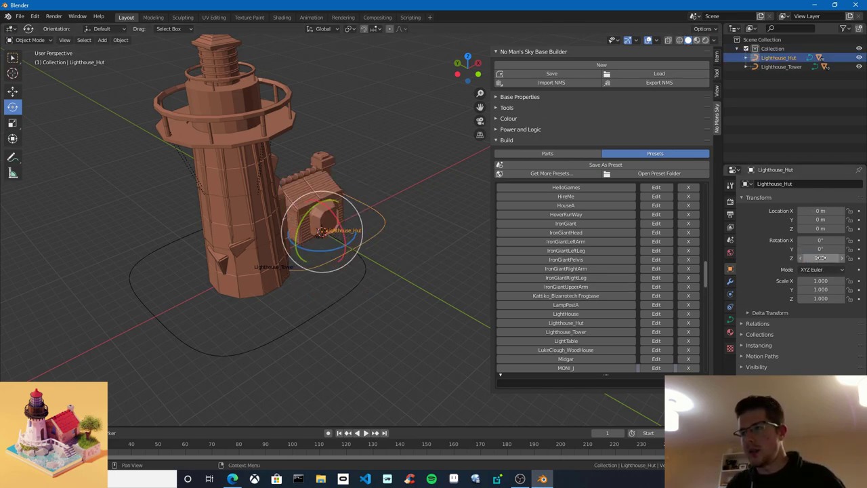
{"action": "left_click", "coordinate": [13, 91]}
{"action": "left_click_drag", "start_coordinate": [345, 220], "coordinate": [370, 207]}
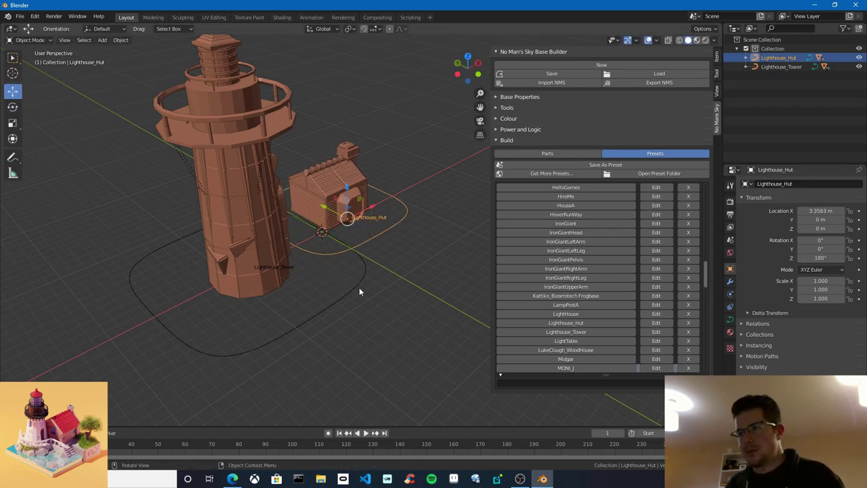
Select the Lighthouse_Tower preset and set its Z rotation to -90°
{"action": "left_click", "coordinate": [360, 287]}
{"action": "left_click", "coordinate": [820, 258]}
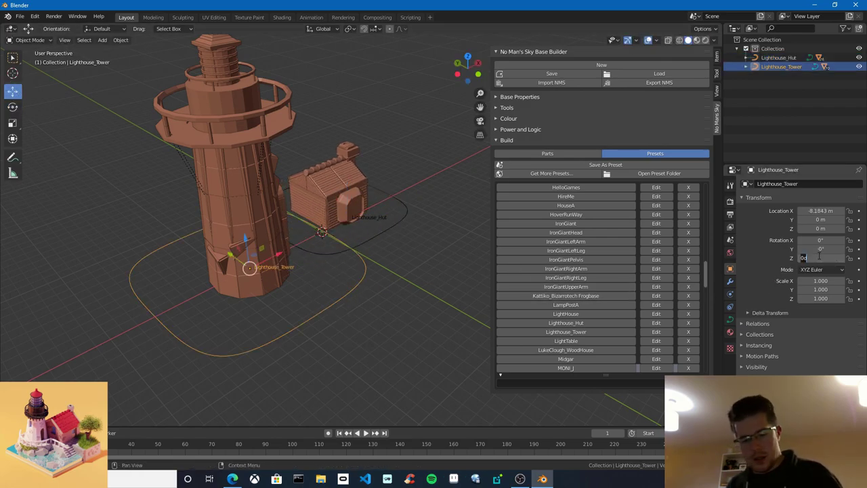
{"action": "type", "text": "90"}
{"action": "key", "text": "Return"}
{"action": "left_click", "coordinate": [820, 257]}
{"action": "type", "text": "-90"}
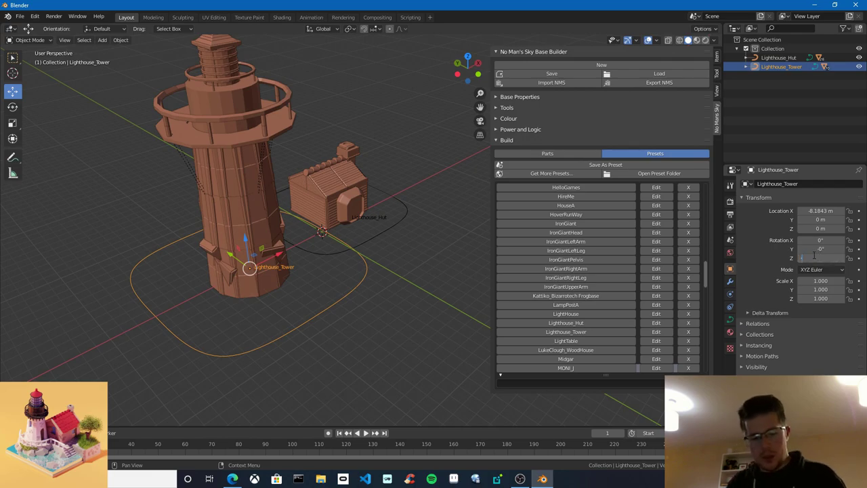
{"action": "key", "text": "Return"}
Move the tower beside the hut, to about X -2.47 m, Y 5.40 m
{"action": "mouse_move", "coordinate": [427, 290]}
{"action": "middle_mouse_down"}
{"action": "mouse_move", "coordinate": [400, 265]}
{"action": "mouse_move", "coordinate": [441, 299]}
{"action": "middle_mouse_up"}
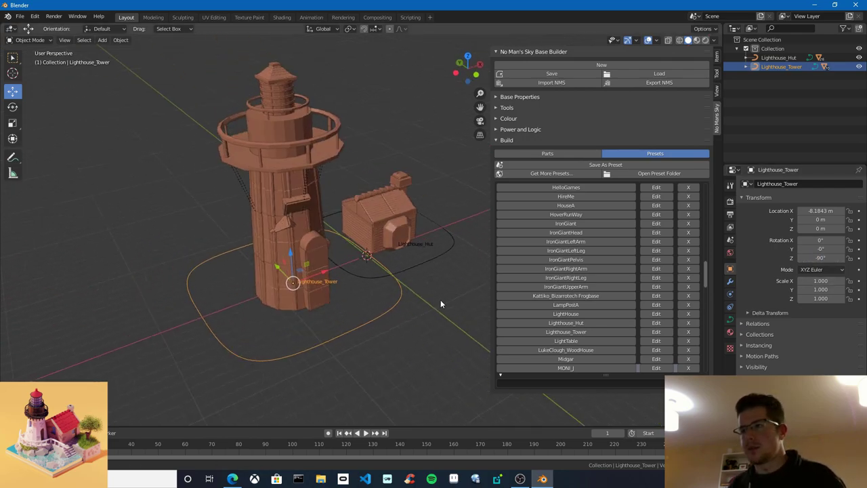
{"action": "left_click_drag", "start_coordinate": [275, 266], "coordinate": [234, 216]}
{"action": "left_click_drag", "start_coordinate": [297, 234], "coordinate": [350, 233]}
{"action": "scroll", "coordinate": [398, 255], "scroll_direction": "up", "scroll_amount": 2}
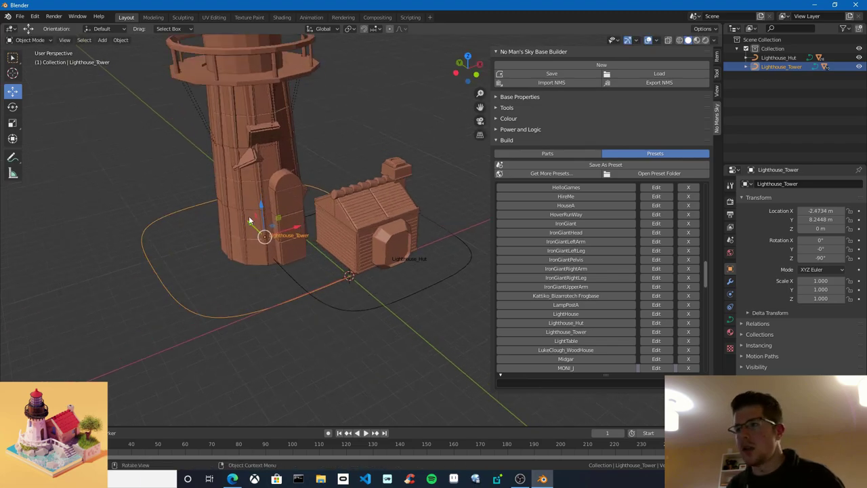
{"action": "left_click_drag", "start_coordinate": [249, 219], "coordinate": [268, 236]}
Scale the tower down uniformly to about 0.704 to suit the hut's size
{"action": "middle_click_drag", "start_coordinate": [363, 275], "coordinate": [325, 241]}
{"action": "middle_click_drag", "start_coordinate": [326, 242], "coordinate": [345, 323], "text": "shift"}
{"action": "middle_click_drag", "start_coordinate": [345, 324], "coordinate": [347, 293], "text": "shift"}
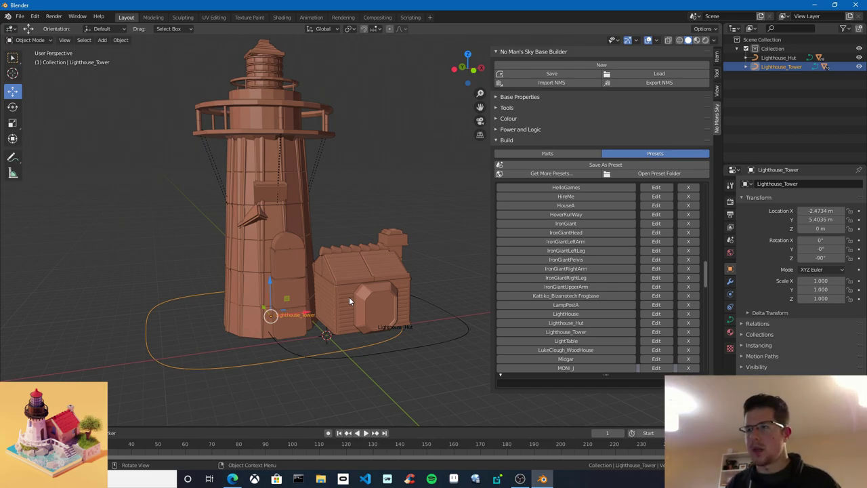
{"action": "middle_click_drag", "start_coordinate": [349, 297], "coordinate": [345, 238]}
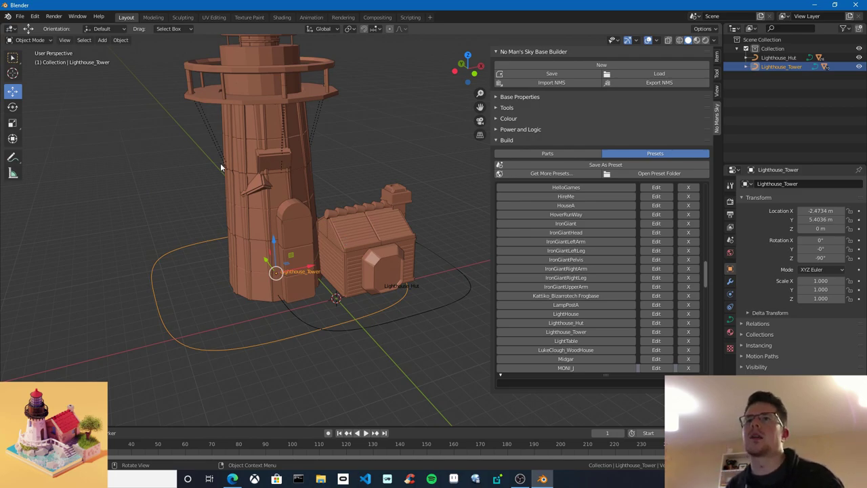
{"action": "middle_click_drag", "start_coordinate": [220, 163], "coordinate": [277, 212]}
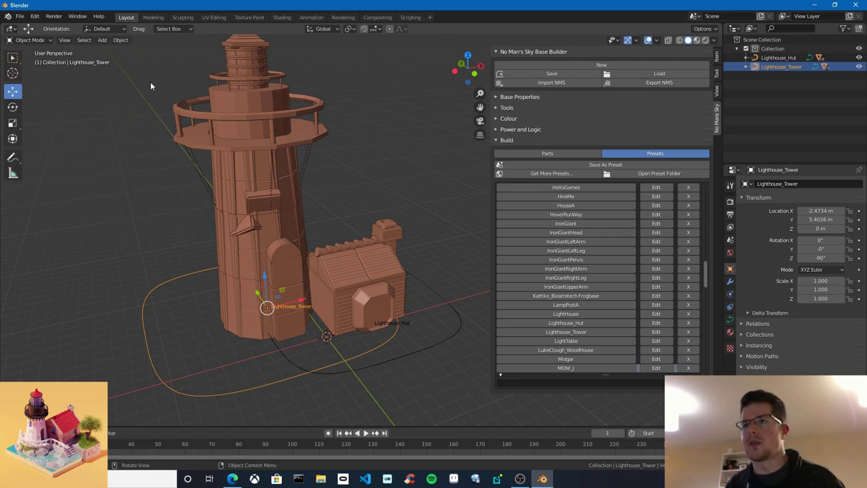
{"action": "left_click", "coordinate": [12, 123]}
{"action": "middle_click_drag", "start_coordinate": [305, 285], "coordinate": [320, 257]}
{"action": "left_click_drag", "start_coordinate": [320, 257], "coordinate": [311, 261]}
{"action": "scroll", "coordinate": [325, 265], "scroll_direction": "up", "scroll_amount": 1}
{"action": "middle_click_drag", "start_coordinate": [326, 262], "coordinate": [302, 248]}
{"action": "left_click_drag", "start_coordinate": [305, 272], "coordinate": [296, 279]}
{"action": "middle_click_drag", "start_coordinate": [296, 279], "coordinate": [321, 275]}
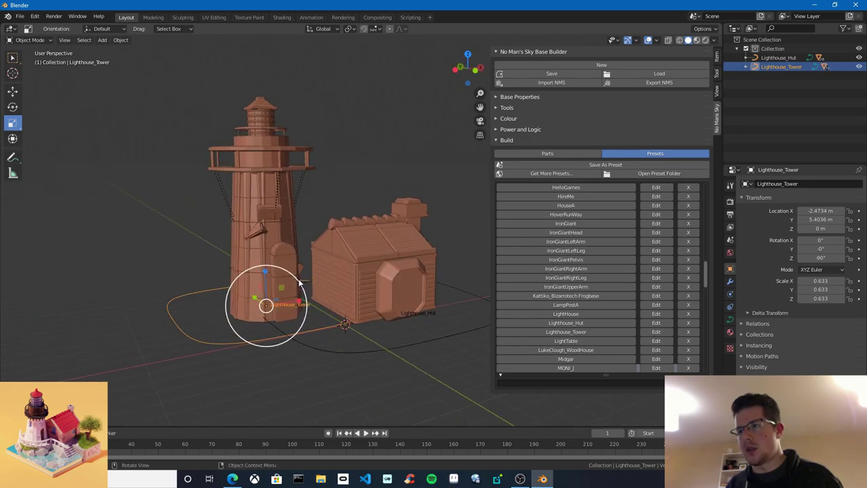
{"action": "left_click_drag", "start_coordinate": [298, 281], "coordinate": [308, 272]}
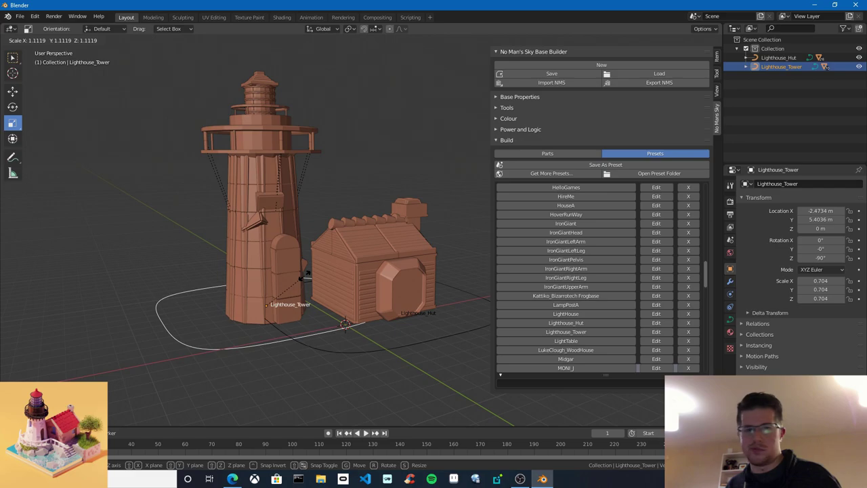
{"action": "left_click_drag", "start_coordinate": [308, 272], "coordinate": [308, 273]}
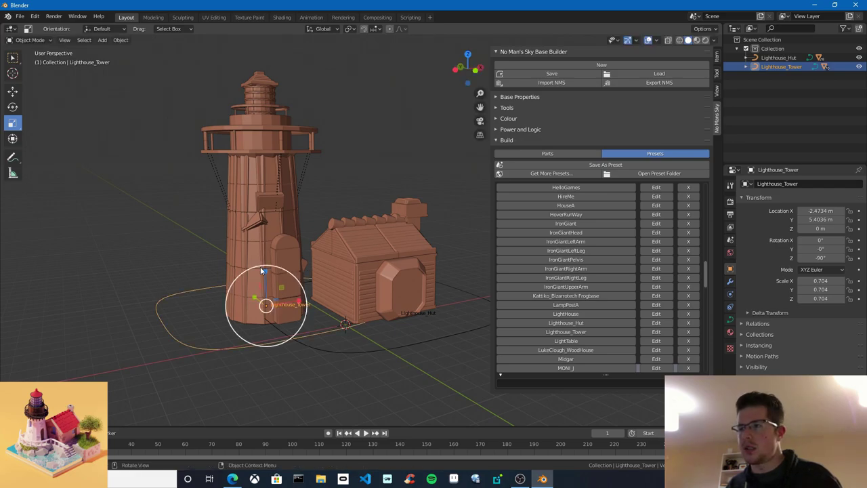
Move the scaled tower closer to the hut, to about X -1.15 m, Y 4.22 m
{"action": "middle_click_drag", "start_coordinate": [260, 267], "coordinate": [223, 339]}
{"action": "left_click", "coordinate": [9, 95]}
{"action": "middle_click_drag", "start_coordinate": [258, 292], "coordinate": [292, 293]}
{"action": "left_click_drag", "start_coordinate": [304, 265], "coordinate": [335, 266]}
{"action": "middle_click_drag", "start_coordinate": [335, 267], "coordinate": [320, 268]}
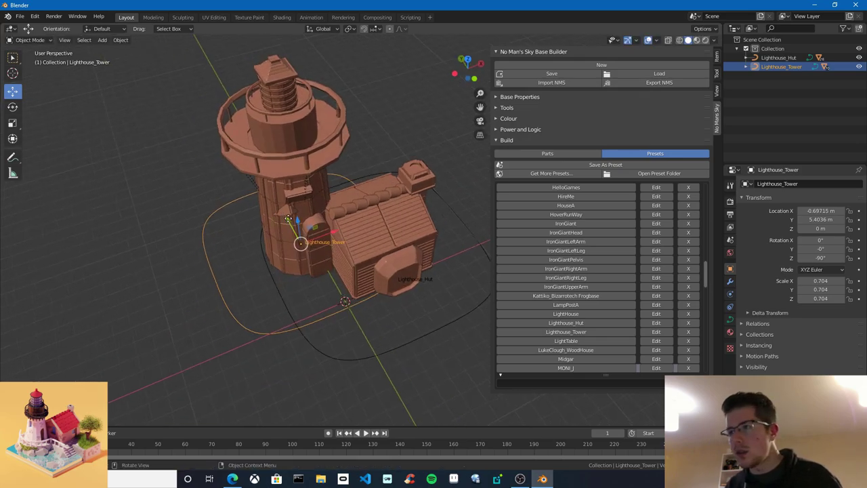
{"action": "left_click_drag", "start_coordinate": [288, 218], "coordinate": [295, 231]}
{"action": "left_click_drag", "start_coordinate": [339, 247], "coordinate": [336, 261]}
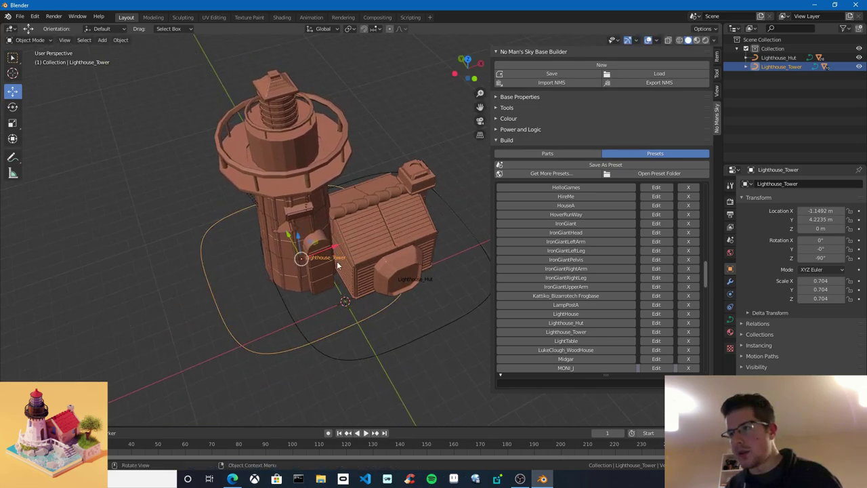
Shift the tower along X to about -1.68 m so its wall meets the hut's side
{"action": "middle_click_drag", "start_coordinate": [337, 261], "coordinate": [402, 289]}
{"action": "scroll", "coordinate": [337, 248], "scroll_direction": "up", "scroll_amount": 2}
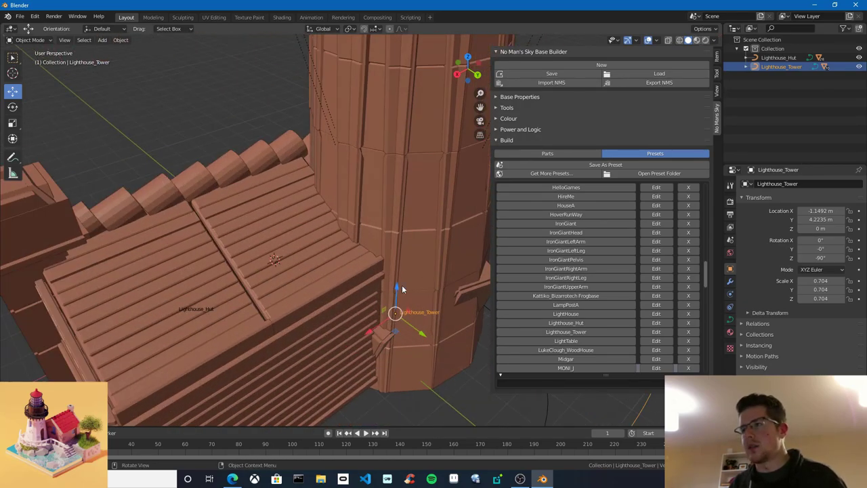
{"action": "middle_click_drag", "start_coordinate": [310, 250], "coordinate": [379, 273]}
{"action": "middle_click_drag", "start_coordinate": [355, 183], "coordinate": [307, 271], "text": "shift"}
{"action": "key", "text": "g"}
{"action": "left_click_drag", "start_coordinate": [290, 274], "coordinate": [287, 274]}
{"action": "scroll", "coordinate": [334, 298], "scroll_direction": "down", "scroll_amount": 5}
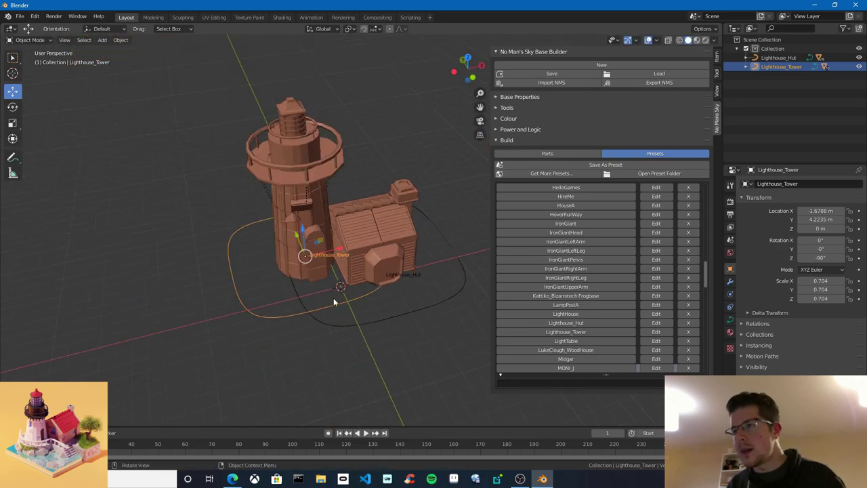
Save the assembled tower and hut base to the Desktop folder as the_lighthouse_build.json
{"action": "middle_click_drag", "start_coordinate": [333, 298], "coordinate": [377, 285]}
{"action": "left_click", "coordinate": [377, 162]}
{"action": "middle_click_drag", "start_coordinate": [377, 210], "coordinate": [394, 255]}
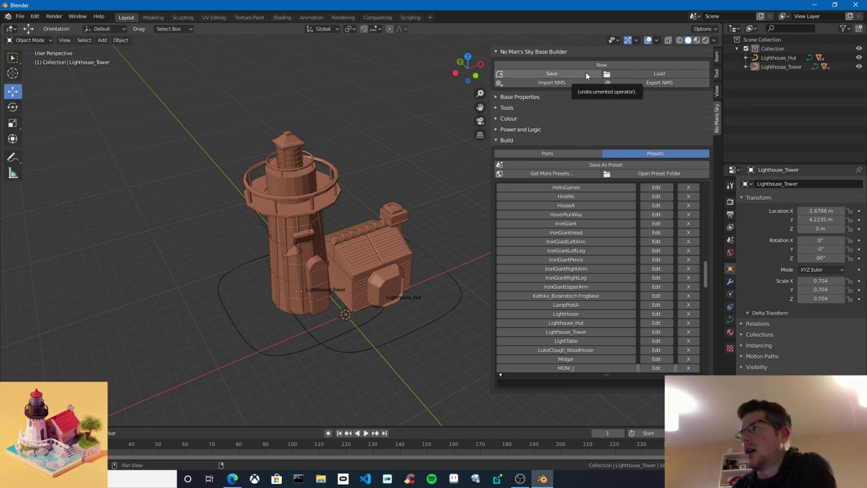
{"action": "left_click", "coordinate": [21, 16]}
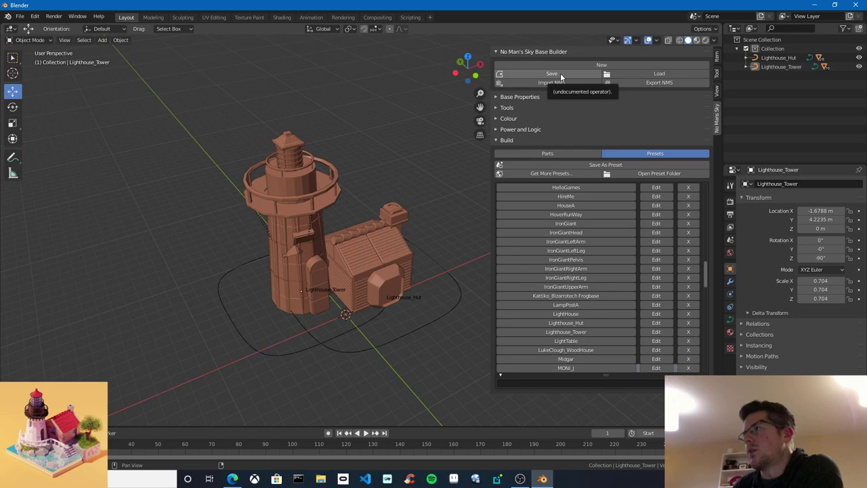
{"action": "left_click", "coordinate": [561, 74]}
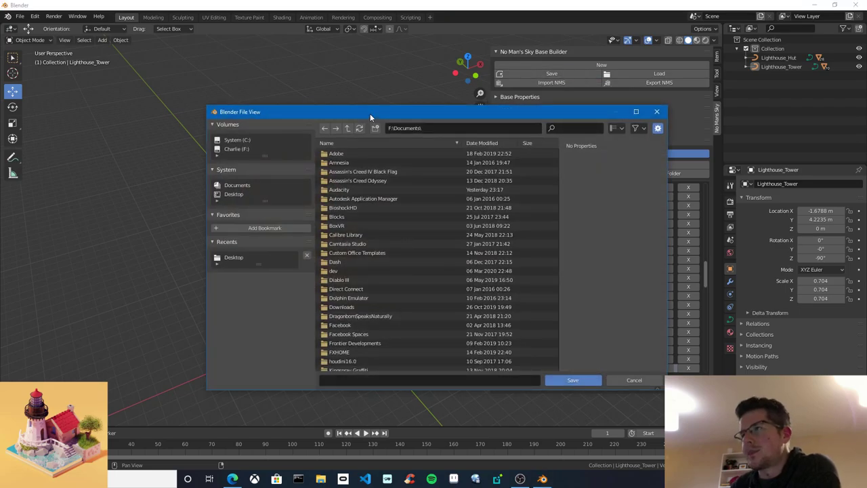
{"action": "left_click_drag", "start_coordinate": [370, 113], "coordinate": [177, 138]}
{"action": "left_click", "coordinate": [85, 148]}
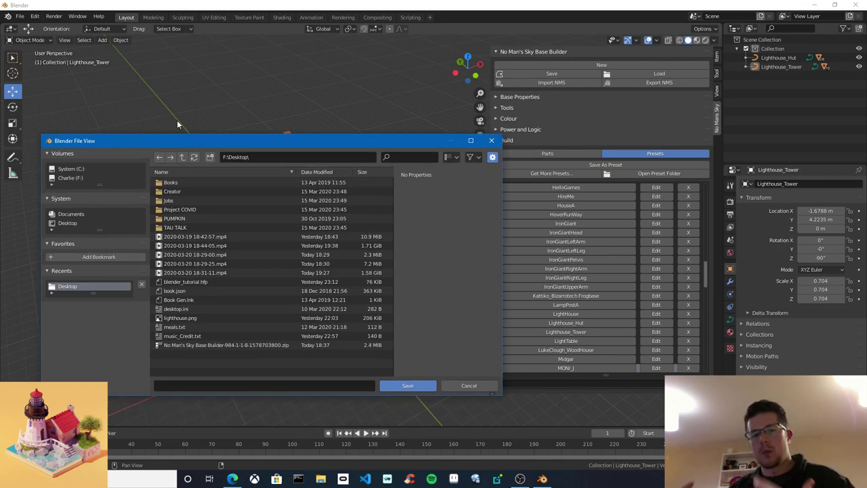
{"action": "left_click", "coordinate": [226, 384]}
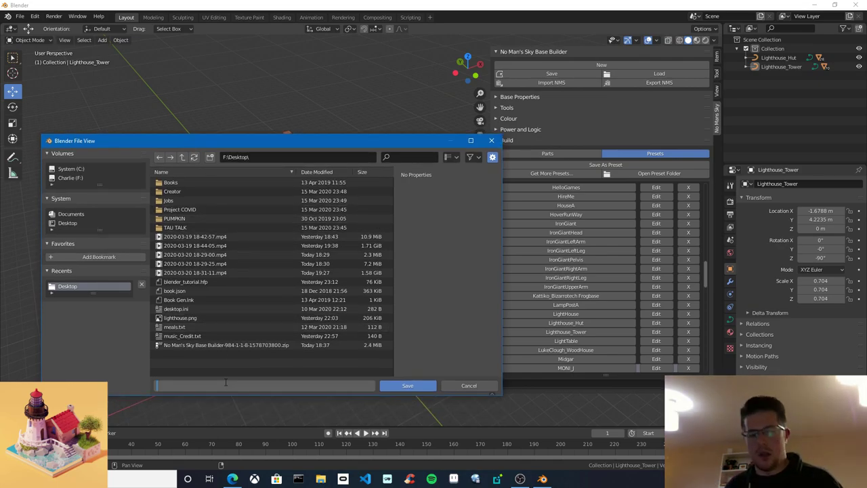
{"action": "type", "text": "the_lighthouse_build.json"}
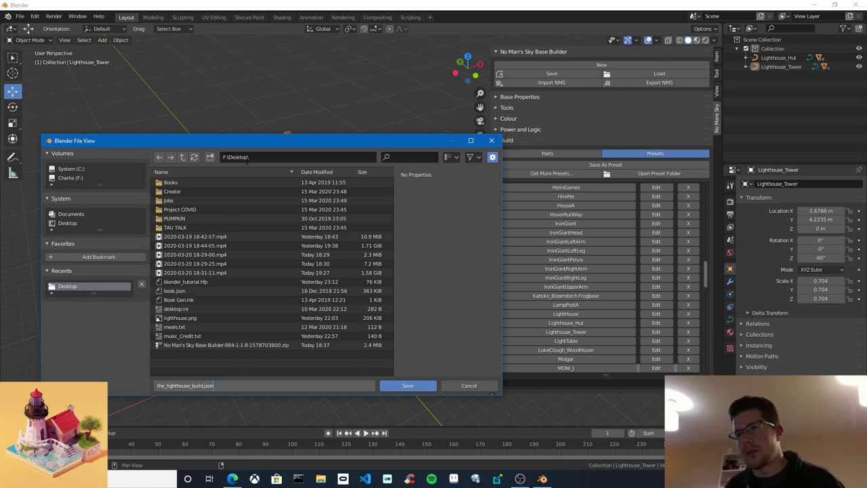
{"action": "left_click", "coordinate": [410, 386]}
{"action": "left_click", "coordinate": [410, 386]}
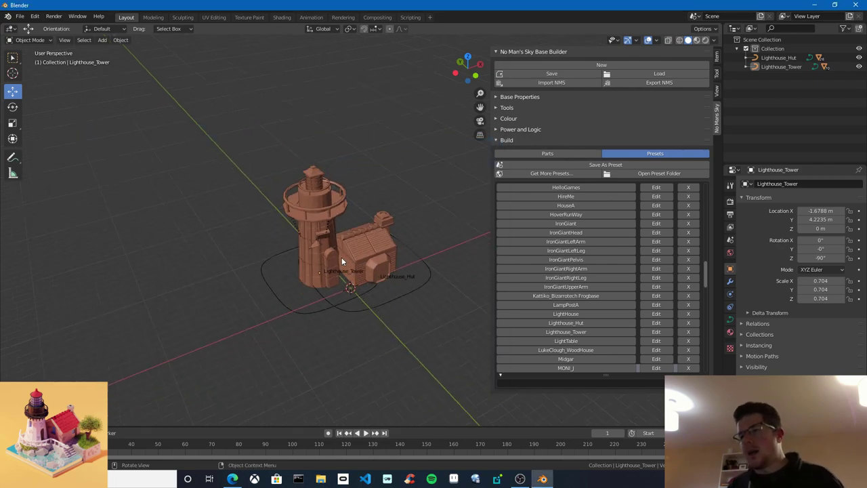
Start a new empty base, clearing the lighthouse and hut from the scene
{"action": "scroll", "coordinate": [342, 257], "scroll_direction": "down", "scroll_amount": 3}
{"action": "left_click", "coordinate": [569, 62]}
{"action": "left_click", "coordinate": [543, 63]}
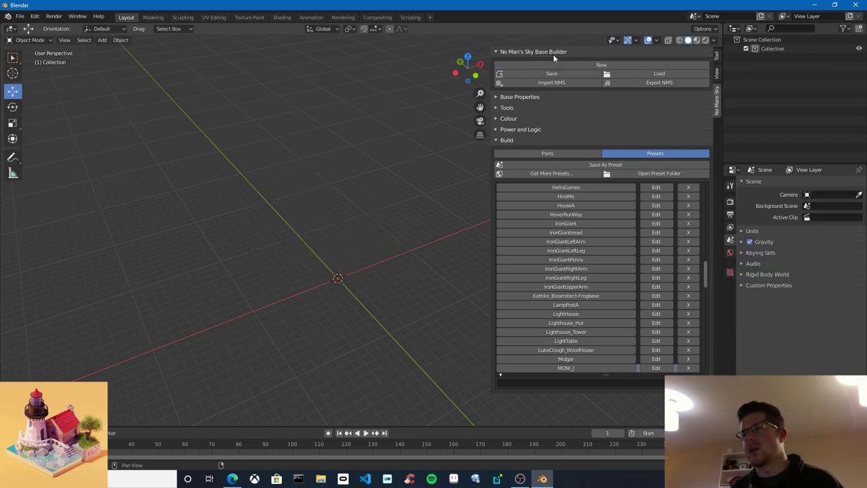
Load the saved base the_lighthouse_build.json from the Desktop folder
{"action": "left_click", "coordinate": [659, 73]}
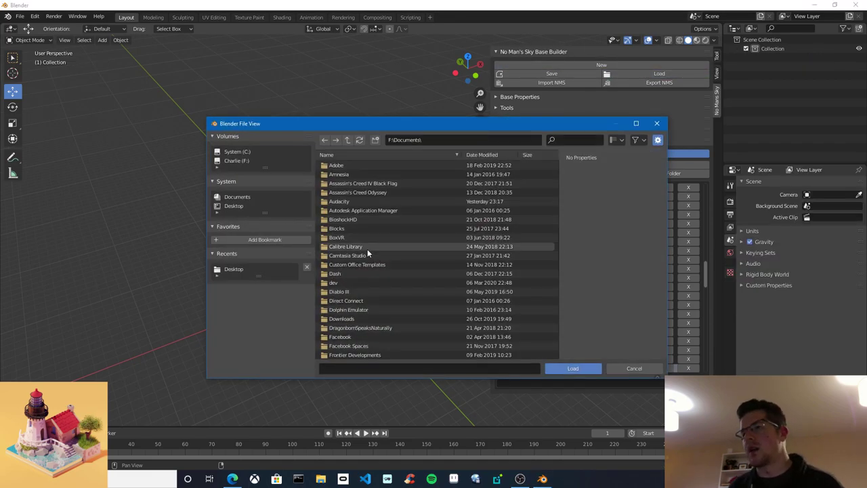
{"action": "scroll", "coordinate": [380, 284], "scroll_direction": "down", "scroll_amount": 5}
{"action": "left_click", "coordinate": [234, 206]}
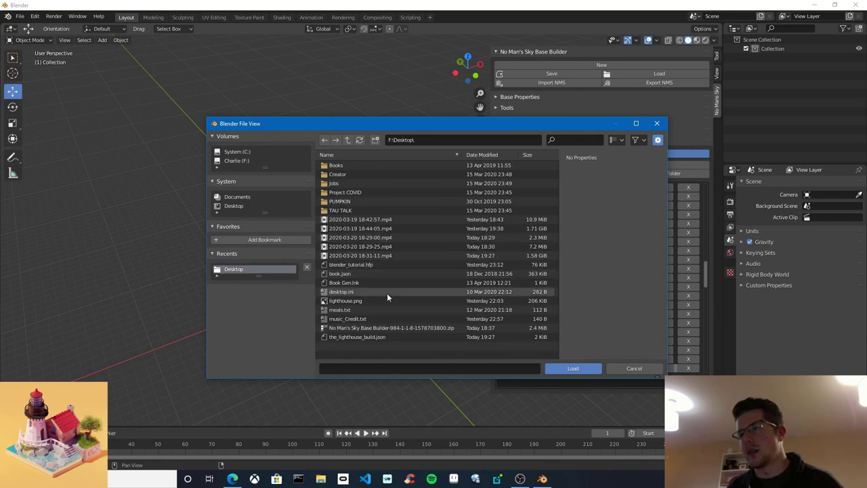
{"action": "left_click", "coordinate": [369, 336]}
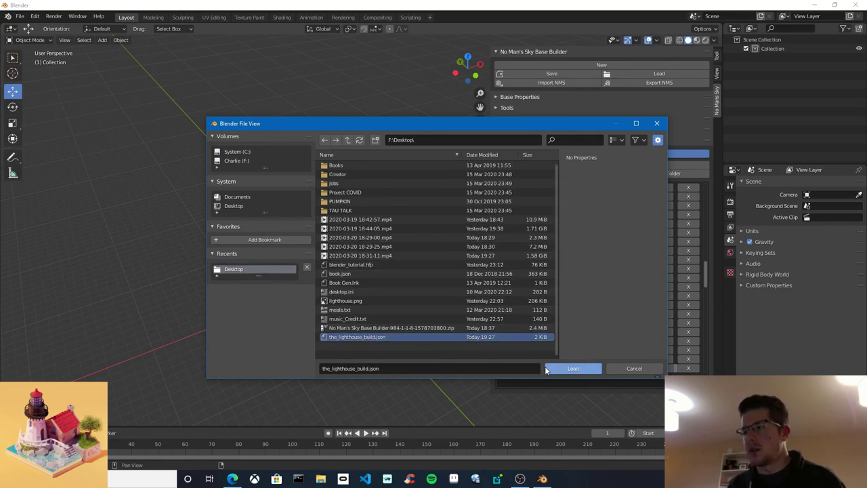
{"action": "left_click", "coordinate": [548, 368]}
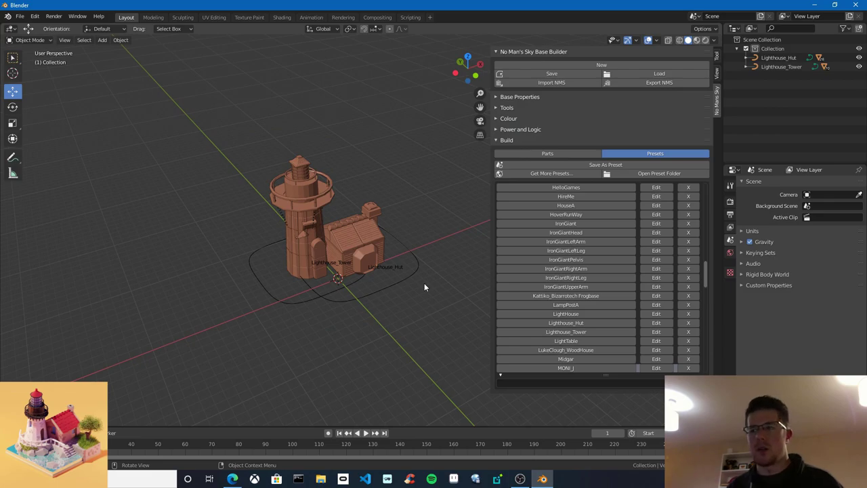
Examine the reloaded tower and hut up close from several angles
{"action": "scroll", "coordinate": [346, 280], "scroll_direction": "up", "scroll_amount": 3}
{"action": "scroll", "coordinate": [335, 222], "scroll_direction": "up", "scroll_amount": 2}
{"action": "middle_click_drag", "start_coordinate": [335, 220], "coordinate": [339, 240]}
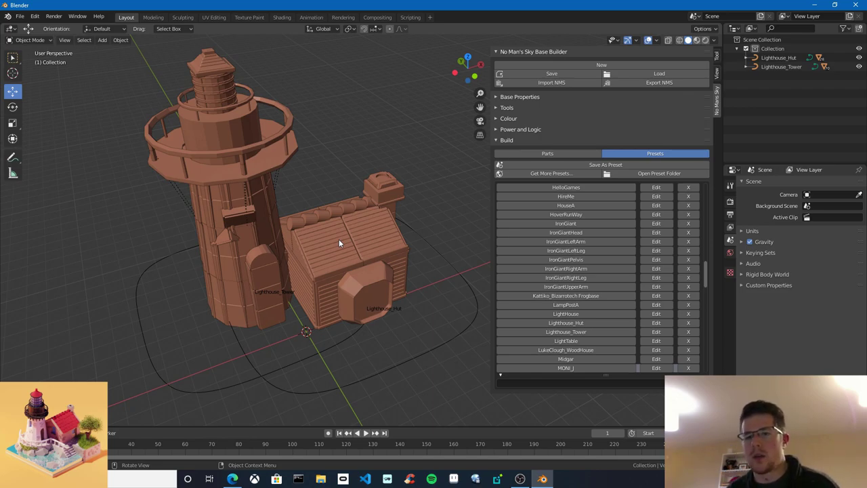
{"action": "middle_click_drag", "start_coordinate": [339, 239], "coordinate": [337, 194]}
{"action": "scroll", "coordinate": [375, 209], "scroll_direction": "down", "scroll_amount": 4}
{"action": "scroll", "coordinate": [353, 204], "scroll_direction": "up", "scroll_amount": 2}
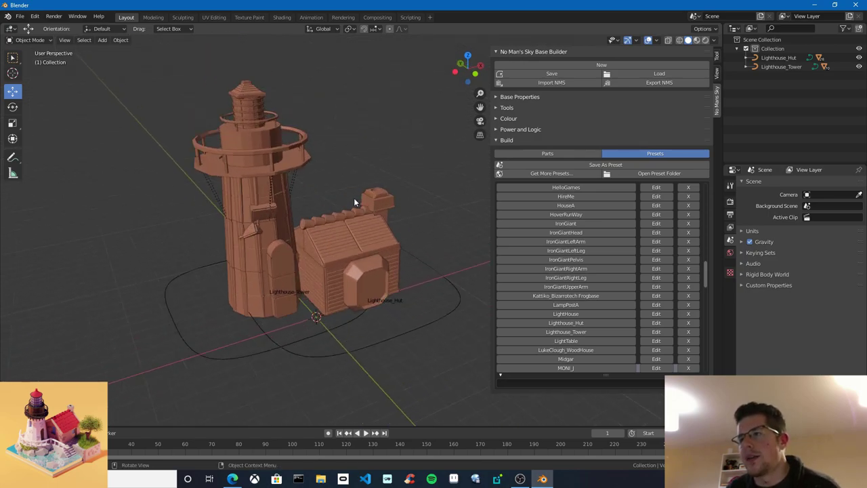
{"action": "middle_click_drag", "start_coordinate": [292, 249], "coordinate": [383, 279]}
Select the hut and tower by their preset outlines, try a small tower move and undo it
{"action": "left_click_drag", "start_coordinate": [450, 264], "coordinate": [441, 289]}
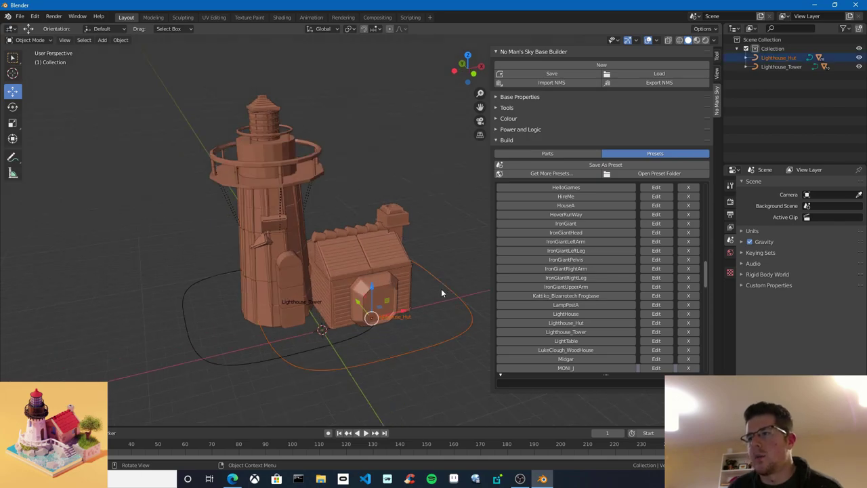
{"action": "left_click", "coordinate": [361, 267]}
{"action": "left_click", "coordinate": [390, 234]}
{"action": "left_click", "coordinate": [440, 289]}
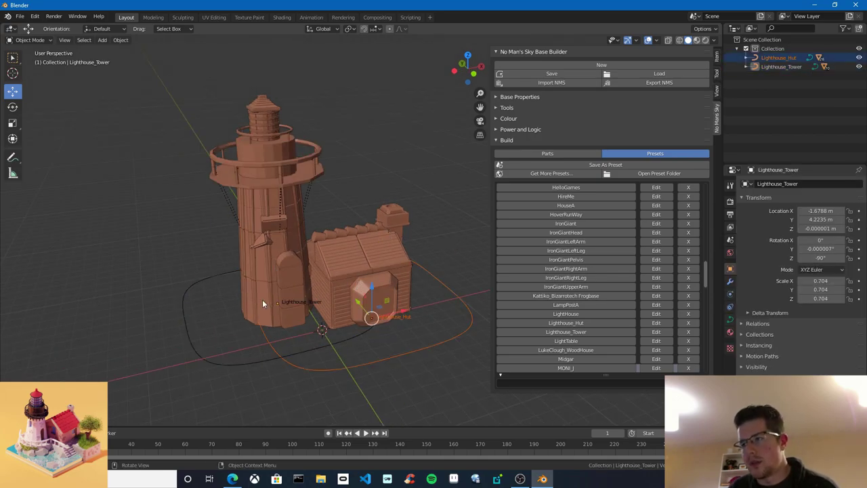
{"action": "left_click", "coordinate": [187, 328]}
{"action": "left_click_drag", "start_coordinate": [362, 358], "coordinate": [342, 374]}
{"action": "left_click_drag", "start_coordinate": [227, 343], "coordinate": [212, 363]}
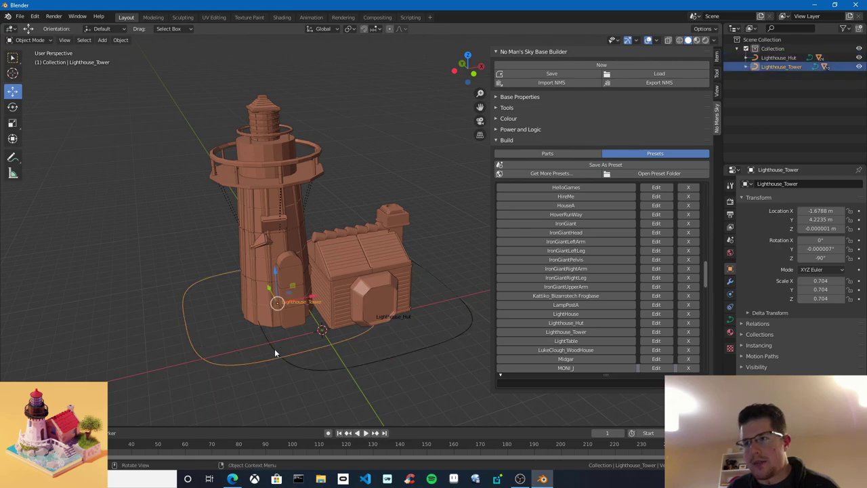
{"action": "mouse_move", "coordinate": [278, 303]}
{"action": "left_mouse_down"}
{"action": "mouse_move", "coordinate": [305, 277]}
{"action": "mouse_move", "coordinate": [274, 303]}
{"action": "left_mouse_up"}
{"action": "key", "text": "ctrl+z"}
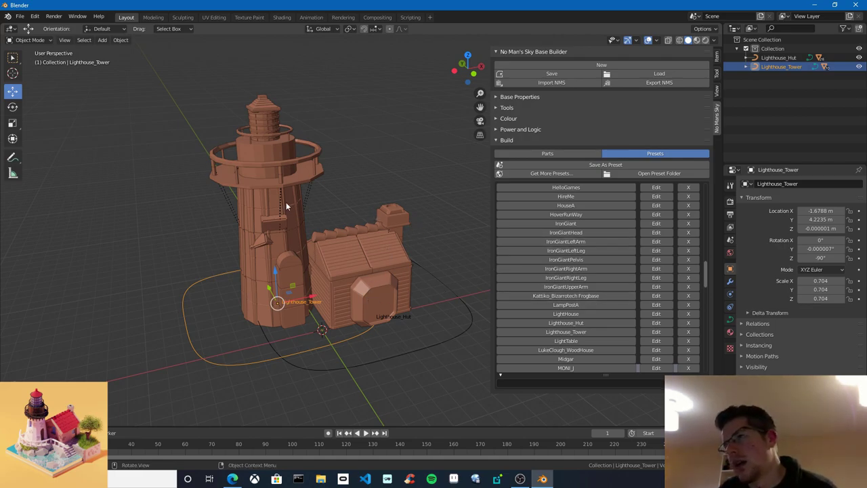
Open the Lighthouse_Hut preset for editing as individual parts
{"action": "middle_click_drag", "start_coordinate": [292, 195], "coordinate": [314, 193]}
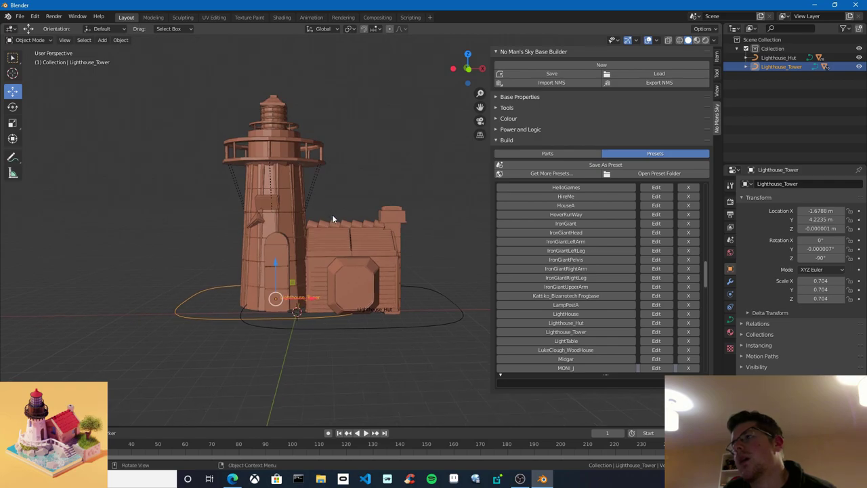
{"action": "middle_click_drag", "start_coordinate": [372, 262], "coordinate": [356, 271], "text": "shift"}
{"action": "scroll", "coordinate": [355, 271], "scroll_direction": "up", "scroll_amount": 4}
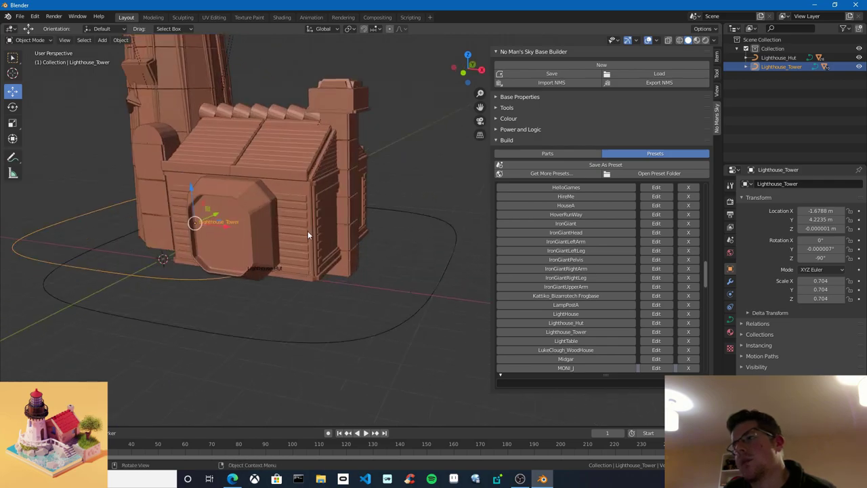
{"action": "middle_click_drag", "start_coordinate": [205, 235], "coordinate": [308, 253]}
{"action": "scroll", "coordinate": [308, 252], "scroll_direction": "down", "scroll_amount": 3}
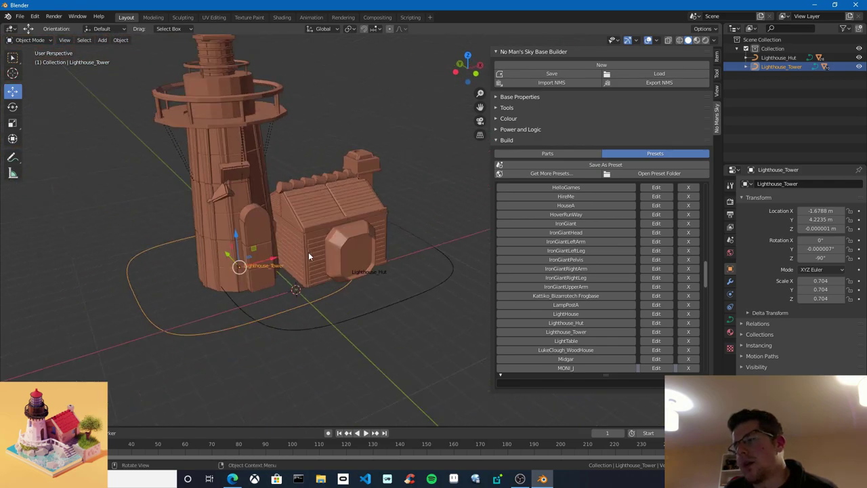
{"action": "left_click", "coordinate": [656, 323]}
{"action": "left_click", "coordinate": [655, 320]}
{"action": "middle_click_drag", "start_coordinate": [370, 299], "coordinate": [395, 284]}
{"action": "scroll", "coordinate": [395, 285], "scroll_direction": "up", "scroll_amount": 2}
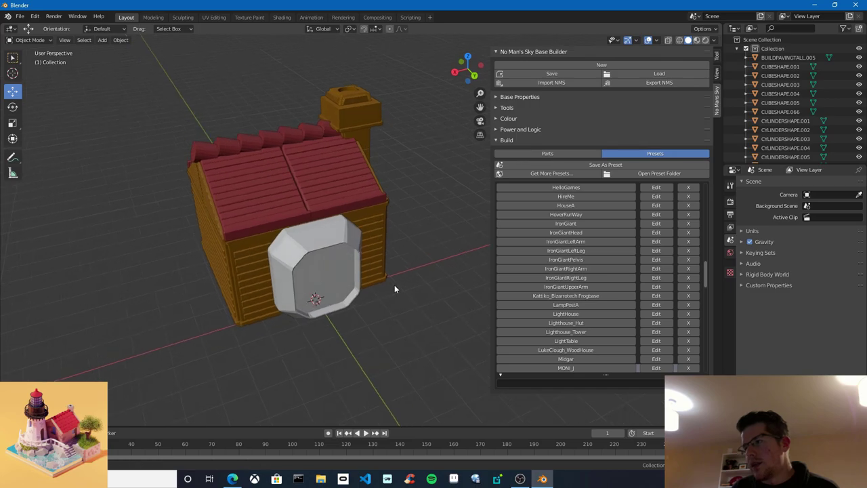
Add a Wall Light (Blue) and move it beside the hut's white door, to about X 2.22 m, Z 2.13 m
{"action": "left_click", "coordinate": [559, 155]}
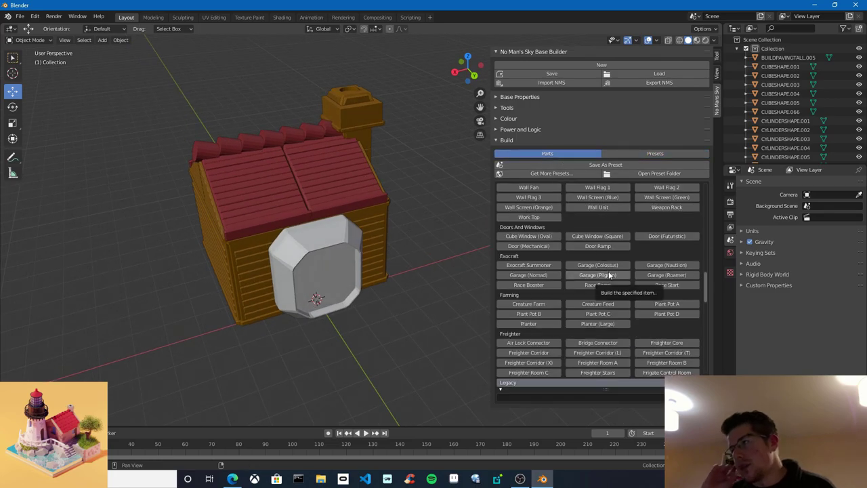
{"action": "scroll", "coordinate": [573, 284], "scroll_direction": "down", "scroll_amount": 4}
{"action": "scroll", "coordinate": [561, 296], "scroll_direction": "down", "scroll_amount": 5}
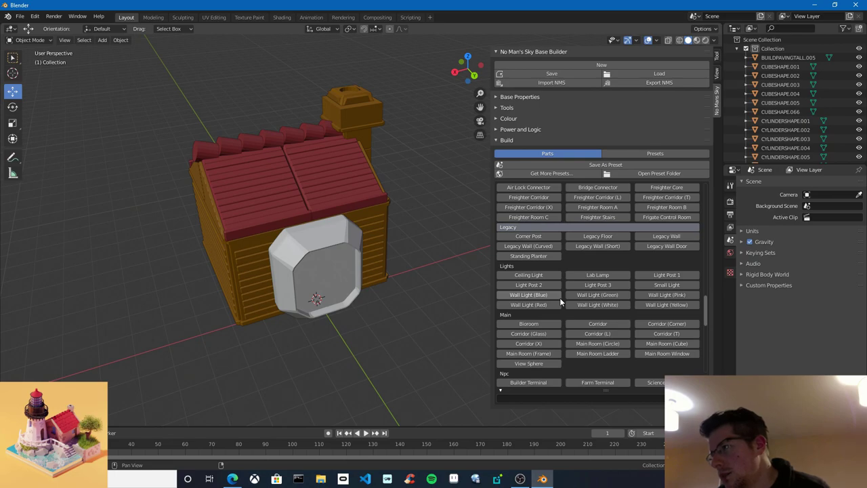
{"action": "middle_click_drag", "start_coordinate": [406, 318], "coordinate": [376, 334]}
{"action": "middle_click_drag", "start_coordinate": [328, 311], "coordinate": [382, 251], "text": "shift"}
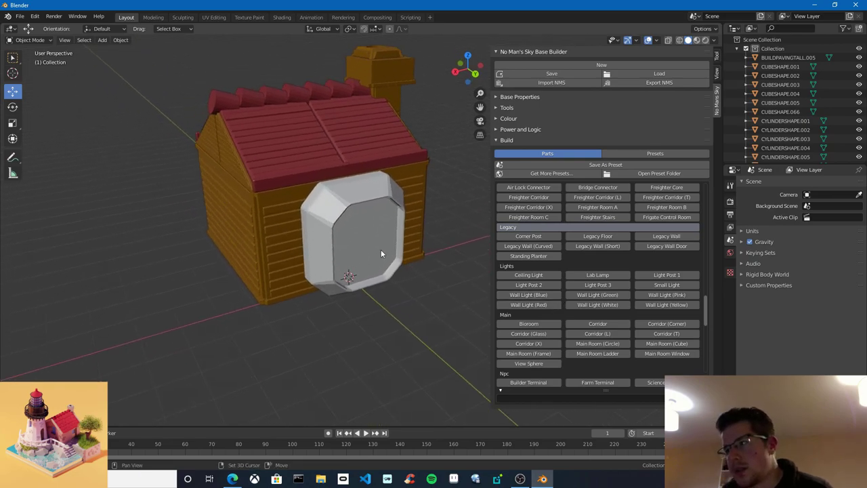
{"action": "scroll", "coordinate": [382, 251], "scroll_direction": "up", "scroll_amount": 2}
{"action": "left_click", "coordinate": [529, 294]}
{"action": "key", "text": "g"}
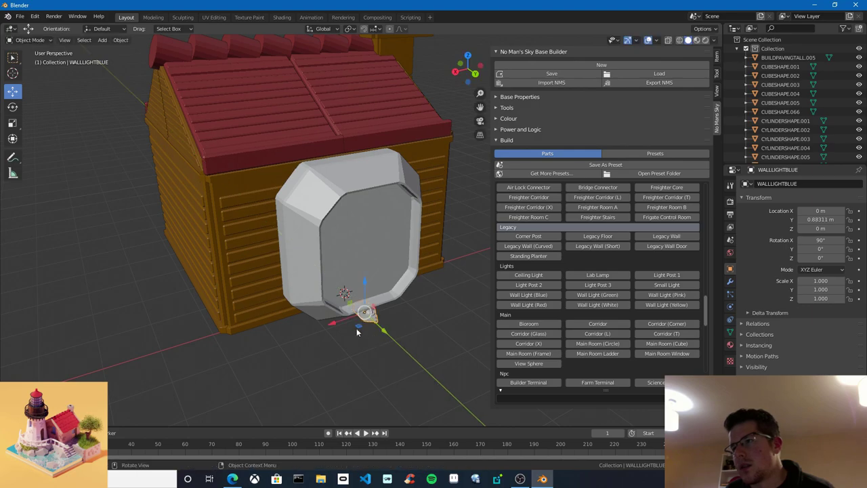
{"action": "key", "text": "z"}
{"action": "left_click", "coordinate": [257, 225]}
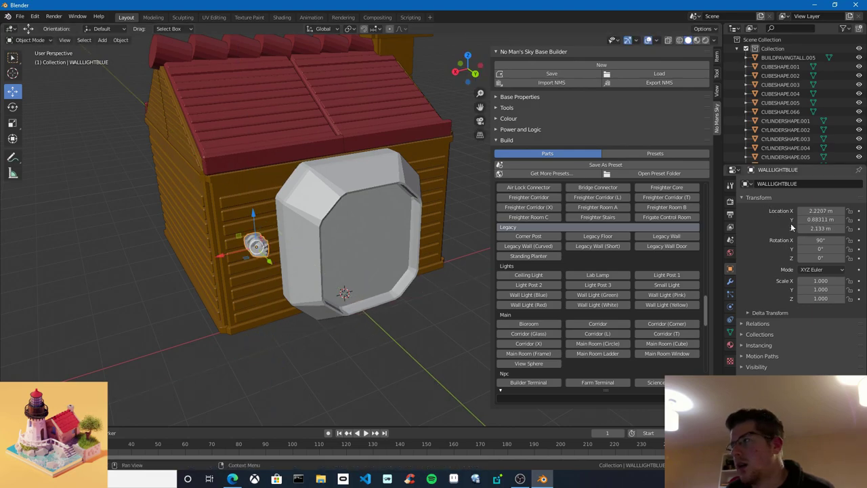
Turn the wall light upright, with rotation X 0° and about Y 1.7°, Z 3.2°
{"action": "left_click_drag", "start_coordinate": [820, 258], "coordinate": [714, 259]}
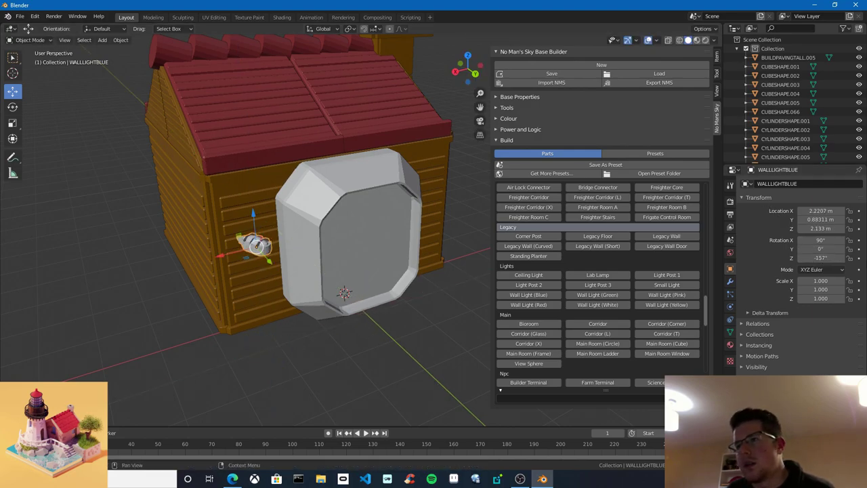
{"action": "left_click_drag", "start_coordinate": [808, 249], "coordinate": [864, 257]}
{"action": "left_click", "coordinate": [821, 240]}
{"action": "type", "text": "0"}
{"action": "key", "text": "Return"}
Move the wall light along Y onto the hut's front wall, to about 0.18 m
{"action": "middle_click_drag", "start_coordinate": [230, 261], "coordinate": [203, 285]}
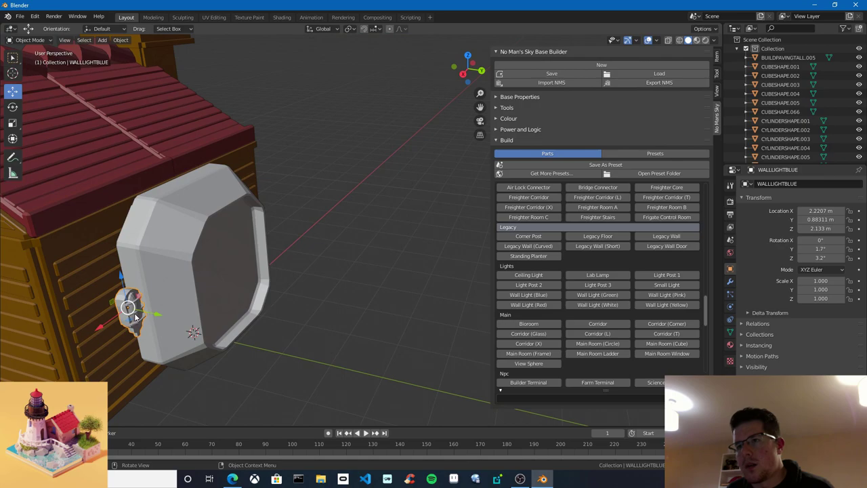
{"action": "key", "text": "g"}
{"action": "key", "text": "y"}
{"action": "left_click", "coordinate": [114, 306]}
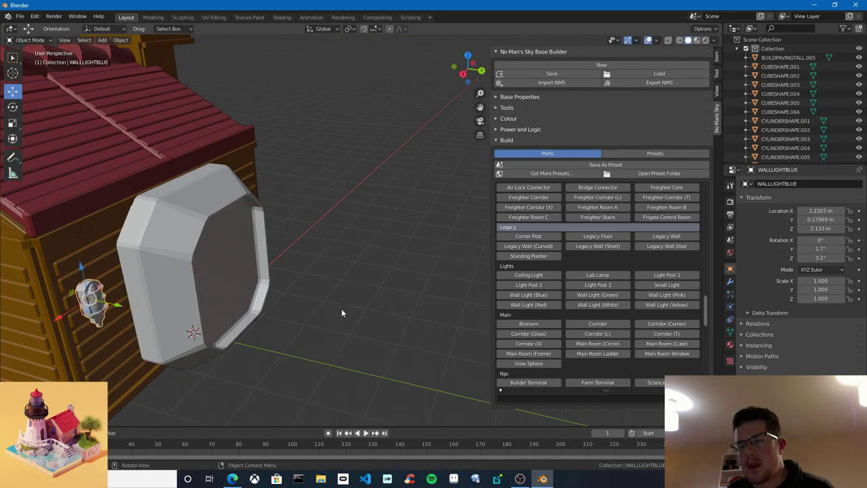
Add a Statue Blob (Silver) and move it in front of the hut, to about X 1.80 m, Y 1.57 m
{"action": "scroll", "coordinate": [346, 311], "scroll_direction": "down", "scroll_amount": 2}
{"action": "middle_click_drag", "start_coordinate": [366, 313], "coordinate": [333, 332]}
{"action": "scroll", "coordinate": [650, 333], "scroll_direction": "down", "scroll_amount": 3}
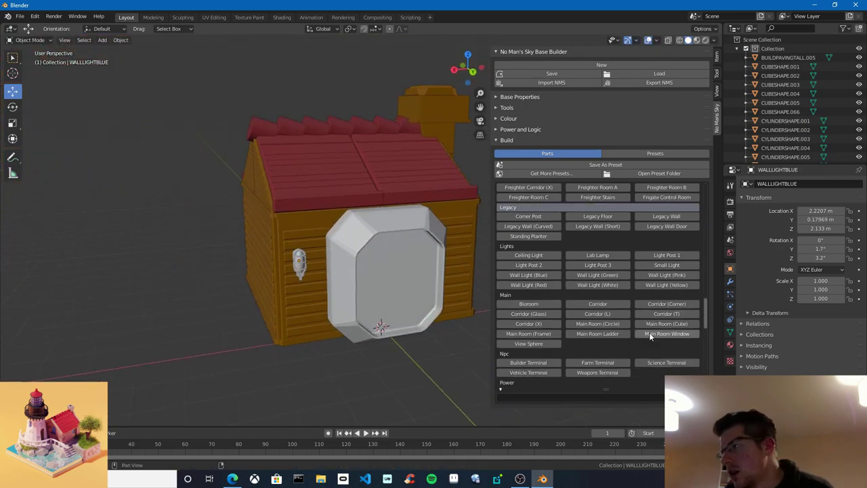
{"action": "left_click_drag", "start_coordinate": [704, 318], "coordinate": [703, 269]}
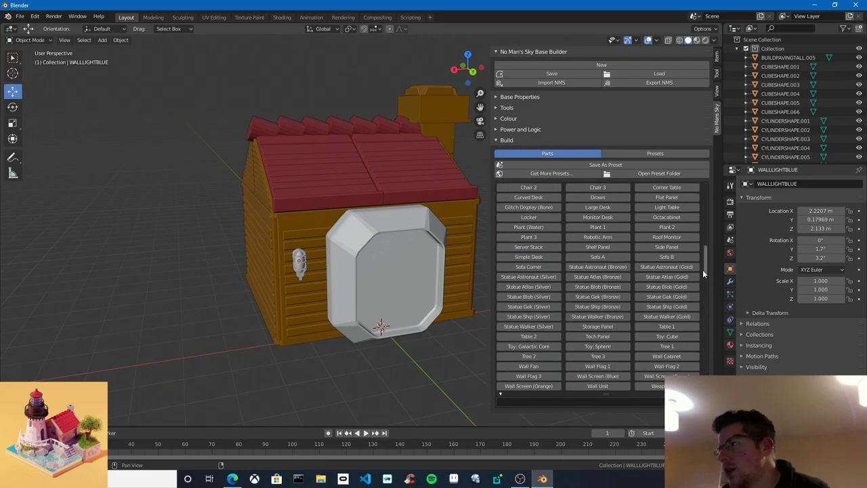
{"action": "middle_click_drag", "start_coordinate": [410, 332], "coordinate": [424, 344]}
{"action": "scroll", "coordinate": [570, 325], "scroll_direction": "down", "scroll_amount": 4}
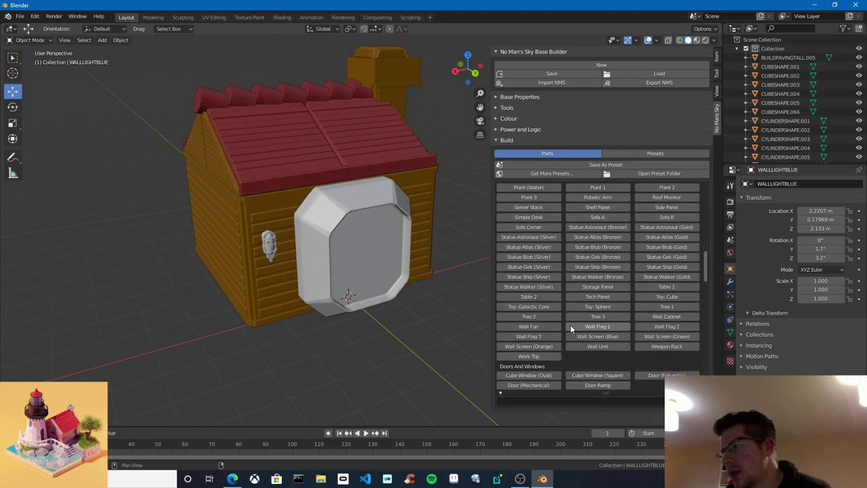
{"action": "left_click", "coordinate": [529, 257]}
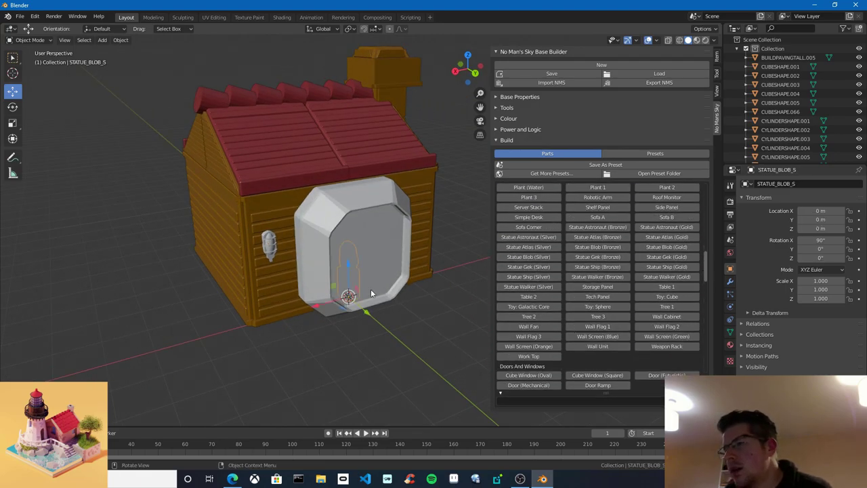
{"action": "key", "text": "g"}
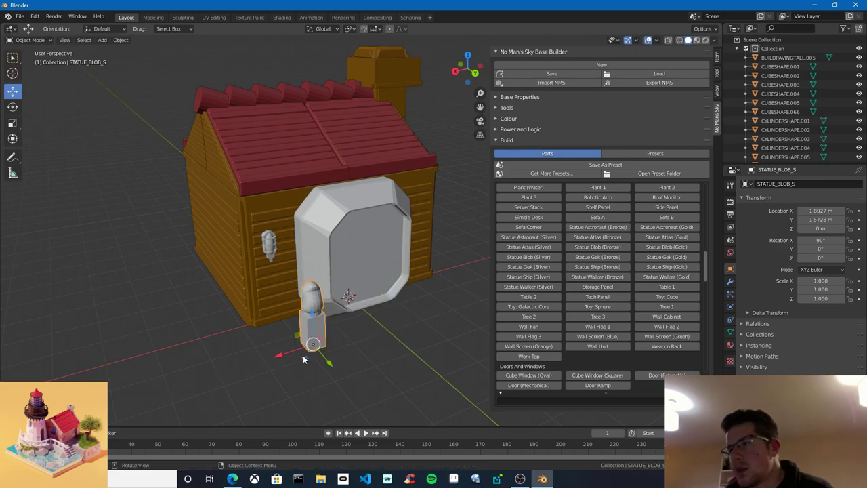
Move the silver blob statue along Y to about 1.17 m, and try out a Statue Gek (Bronze) at the same spot
{"action": "left_click", "coordinate": [317, 343]}
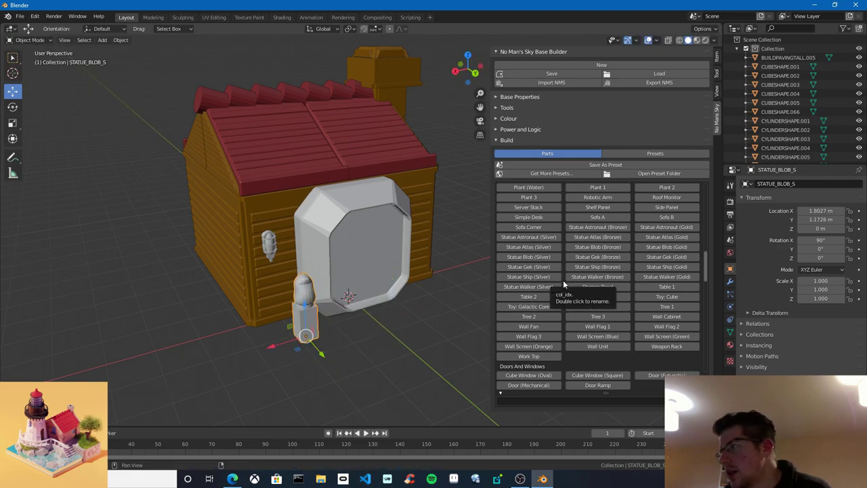
{"action": "left_click", "coordinate": [597, 257]}
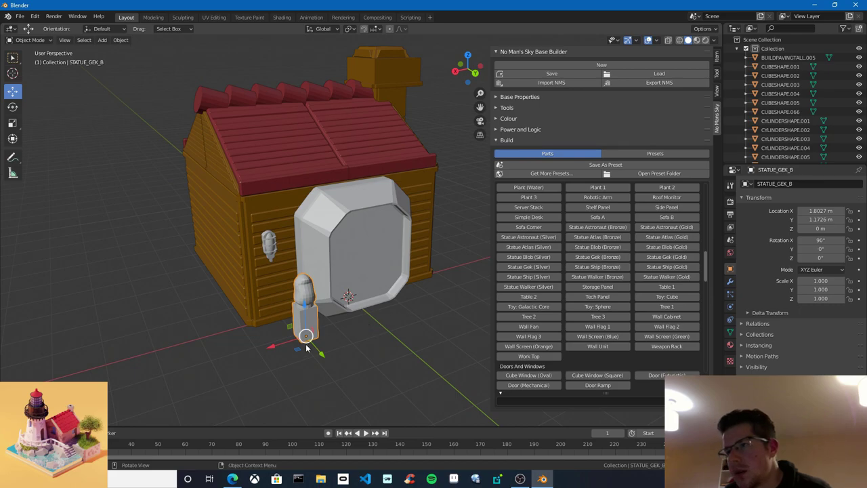
{"action": "key", "text": "Delete"}
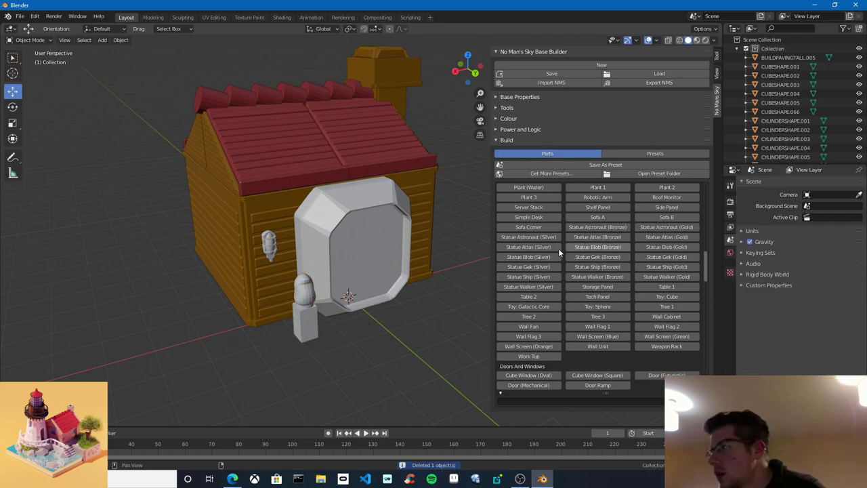
Add a Statue Astronaut (Bronze) and move it along X to the other side of the door, to about -1.87 m
{"action": "left_click", "coordinate": [314, 327]}
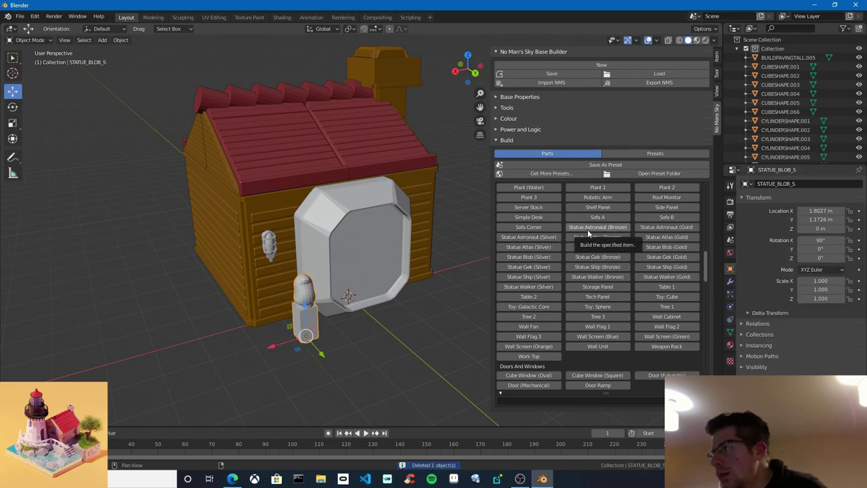
{"action": "left_click", "coordinate": [589, 229]}
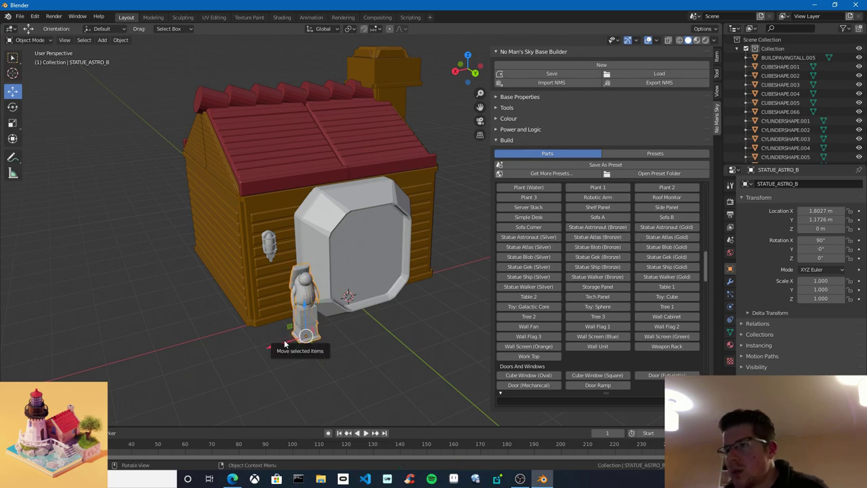
{"action": "left_click", "coordinate": [430, 291]}
{"action": "middle_click_drag", "start_coordinate": [430, 292], "coordinate": [399, 272]}
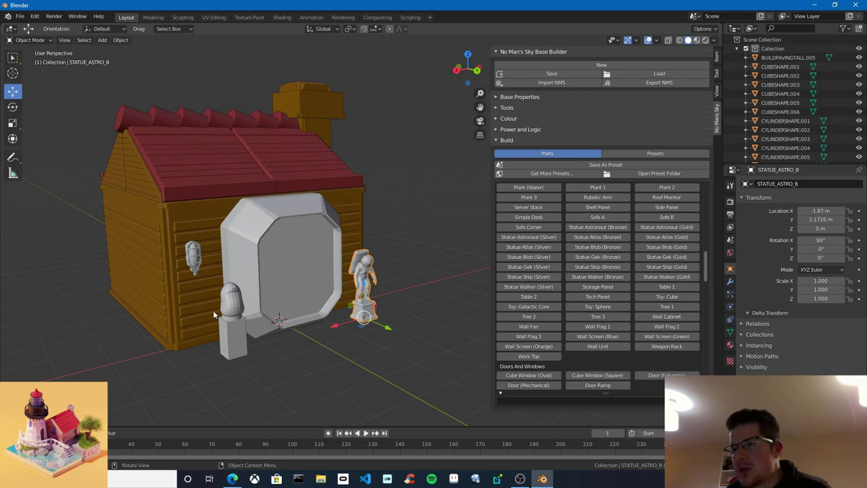
Duplicate the blue wall light along X to the other side of the hut's door, at about X -2.26 m
{"action": "middle_click_drag", "start_coordinate": [265, 290], "coordinate": [239, 256]}
{"action": "left_click", "coordinate": [219, 256]}
{"action": "key", "text": "shift+d"}
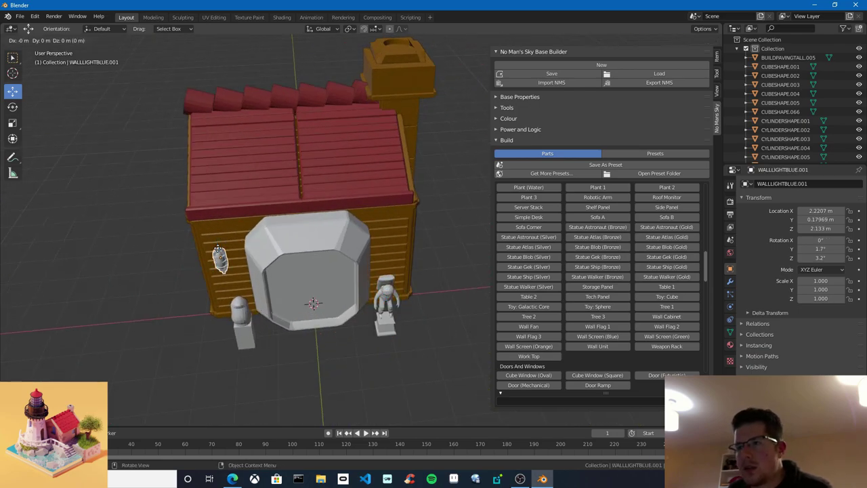
{"action": "key", "text": "x"}
{"action": "left_click", "coordinate": [376, 244]}
{"action": "scroll", "coordinate": [376, 245], "scroll_direction": "down", "scroll_amount": 3}
{"action": "middle_click_drag", "start_coordinate": [376, 245], "coordinate": [406, 291]}
{"action": "scroll", "coordinate": [392, 290], "scroll_direction": "down", "scroll_amount": 1}
{"action": "scroll", "coordinate": [393, 290], "scroll_direction": "up", "scroll_amount": 2}
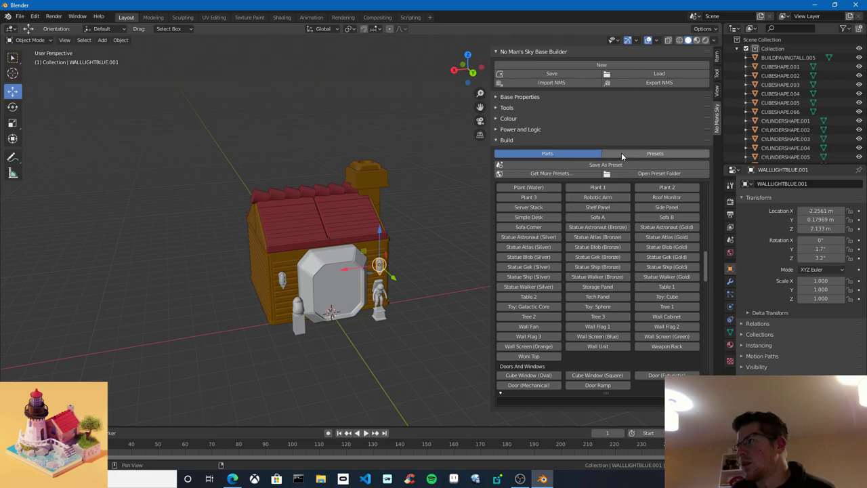
Save the detailed hut as a preset under the existing name Lighthouse_Hut
{"action": "left_click", "coordinate": [622, 154]}
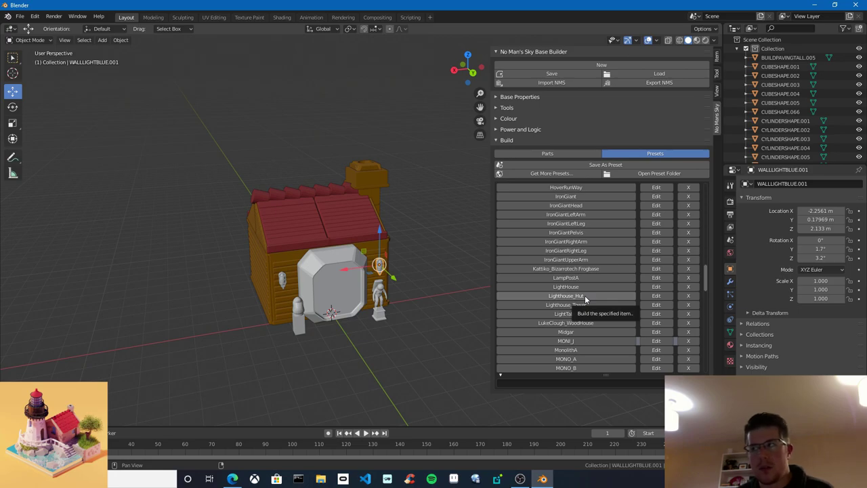
{"action": "left_click", "coordinate": [608, 165]}
{"action": "left_click", "coordinate": [625, 172]}
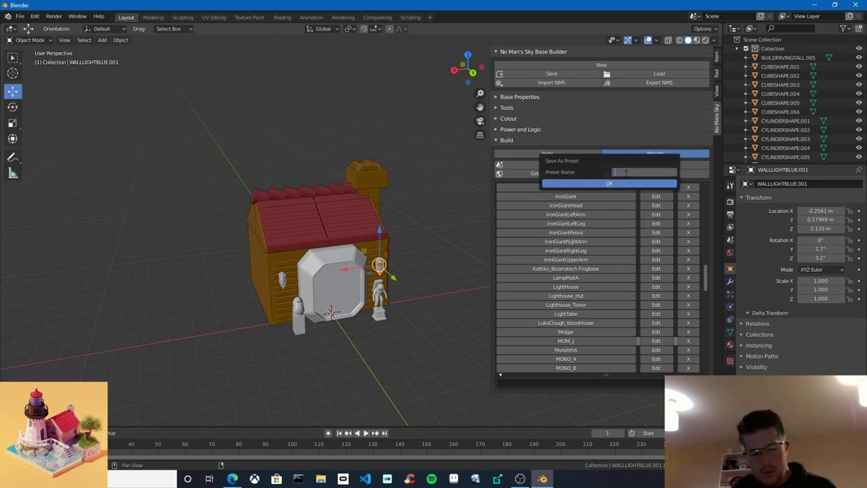
{"action": "type", "text": "L"}
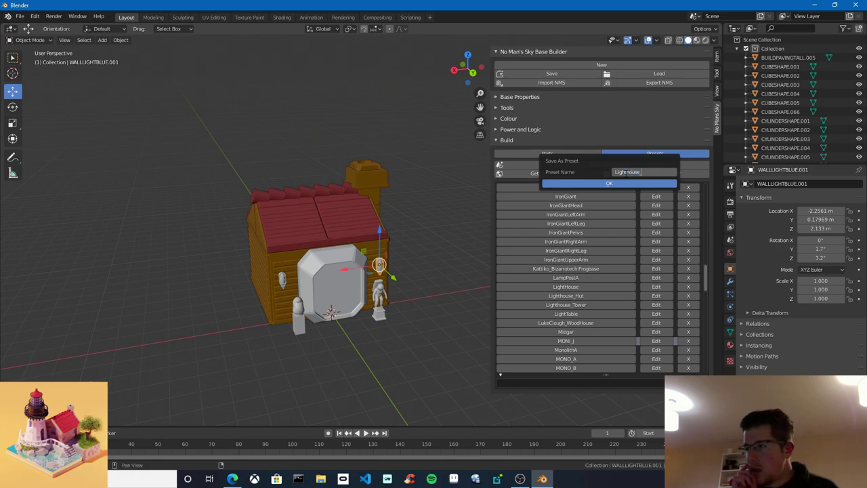
{"action": "type", "text": "ighthouse_Hut"}
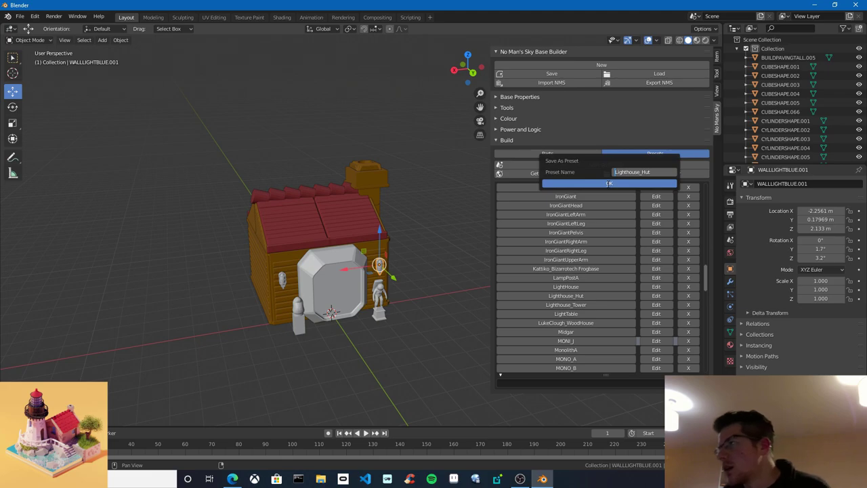
{"action": "left_click", "coordinate": [622, 183]}
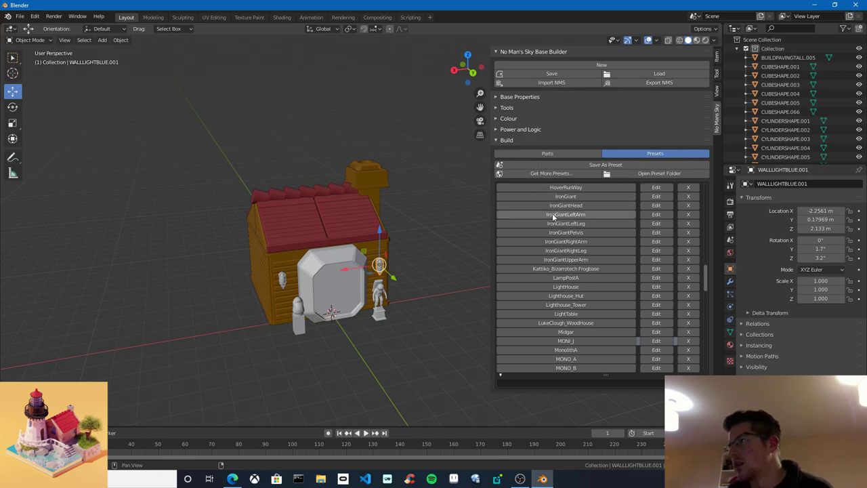
Place a test copy of the Lighthouse_Hut preset beside the original hut, at about X 7.96 m
{"action": "middle_click_drag", "start_coordinate": [422, 276], "coordinate": [435, 311]}
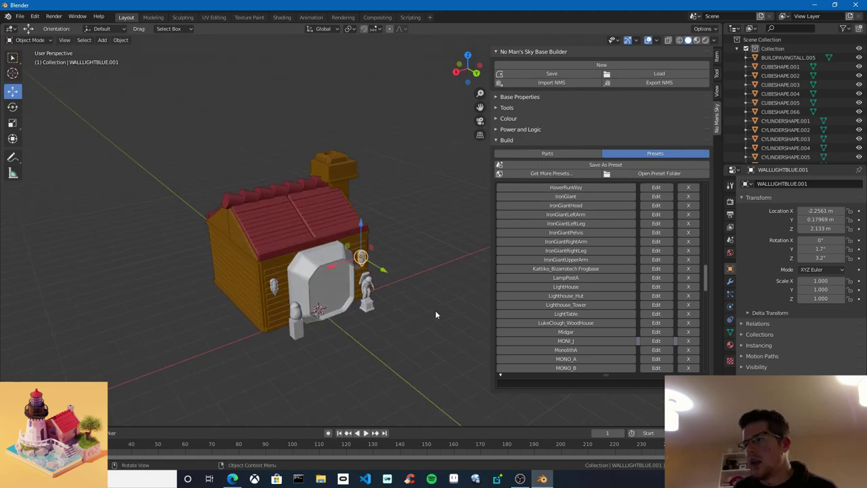
{"action": "left_click", "coordinate": [566, 296]}
{"action": "key", "text": "g"}
{"action": "left_click", "coordinate": [218, 338]}
{"action": "scroll", "coordinate": [217, 337], "scroll_direction": "up", "scroll_amount": 4}
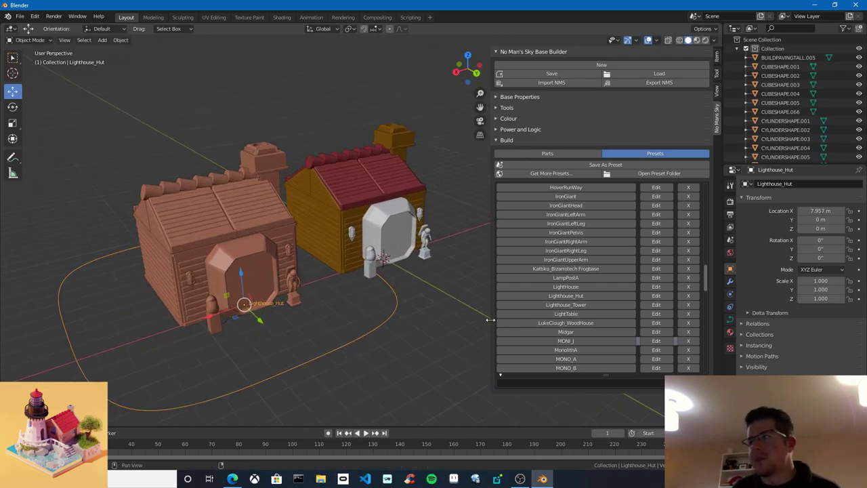
Show the part count, and load the saved base the_lighthouse_build.json from the Desktop folder
{"action": "left_click", "coordinate": [515, 107]}
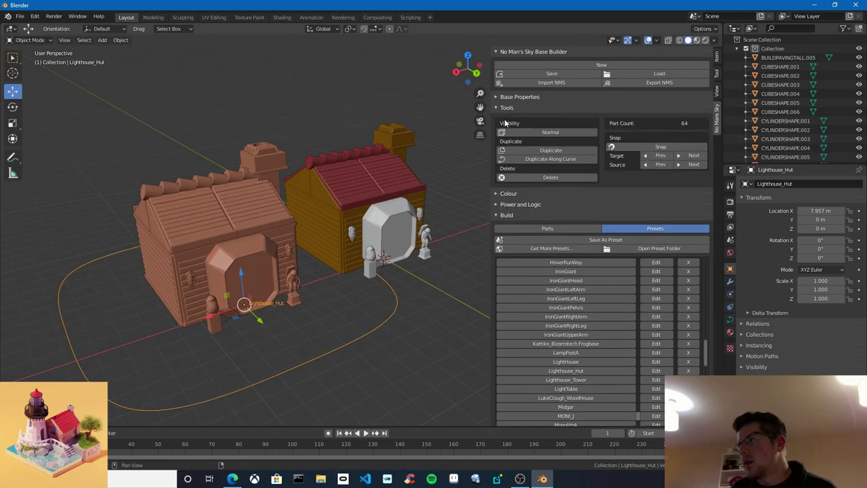
{"action": "scroll", "coordinate": [310, 186], "scroll_direction": "down", "scroll_amount": 4}
{"action": "middle_click_drag", "start_coordinate": [342, 239], "coordinate": [296, 248]}
{"action": "middle_click_drag", "start_coordinate": [355, 215], "coordinate": [340, 244], "text": "shift"}
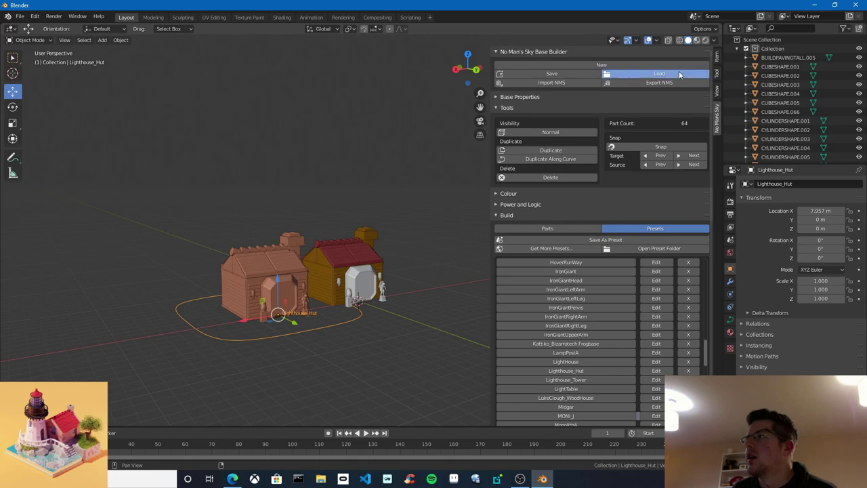
{"action": "left_click", "coordinate": [658, 73]}
{"action": "left_click", "coordinate": [381, 335]}
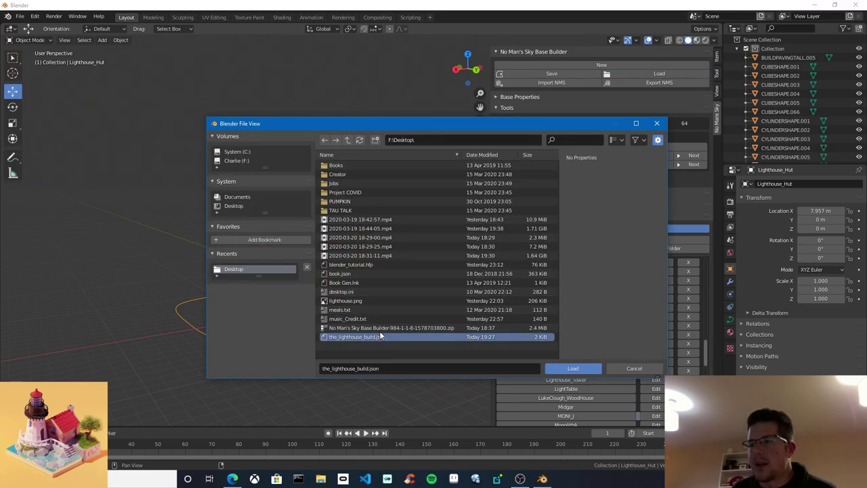
{"action": "double_click", "coordinate": [379, 336]}
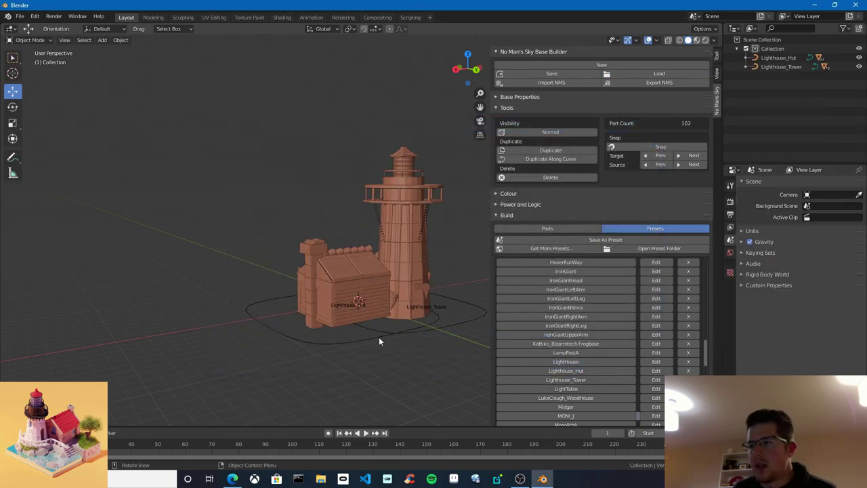
Select the hut preset in the loaded base and examine its door, wall lights and statues beside the tower
{"action": "middle_click_drag", "start_coordinate": [337, 335], "coordinate": [372, 312]}
{"action": "scroll", "coordinate": [372, 311], "scroll_direction": "up", "scroll_amount": 3}
{"action": "left_click", "coordinate": [406, 379]}
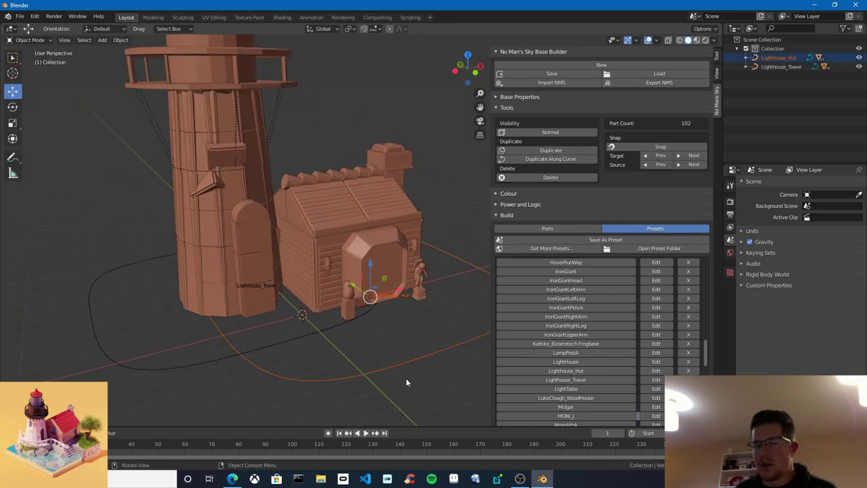
{"action": "scroll", "coordinate": [383, 255], "scroll_direction": "up", "scroll_amount": 4}
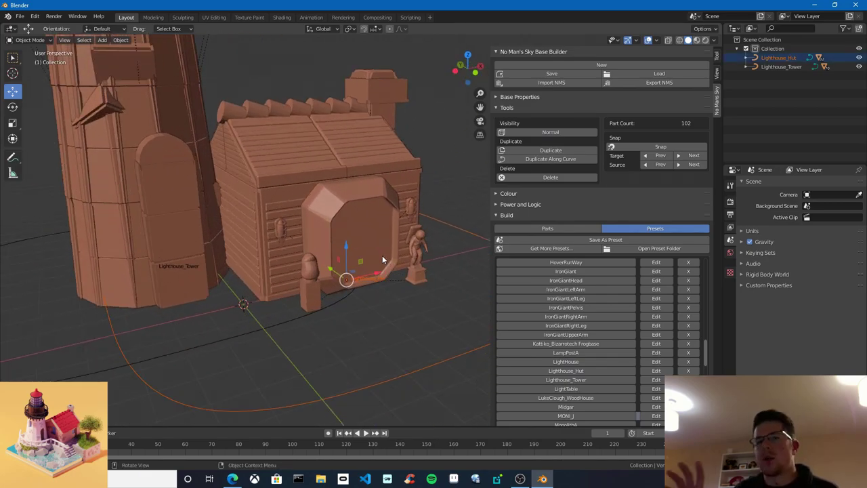
{"action": "scroll", "coordinate": [389, 265], "scroll_direction": "down", "scroll_amount": 3}
{"action": "middle_click_drag", "start_coordinate": [355, 216], "coordinate": [337, 281]}
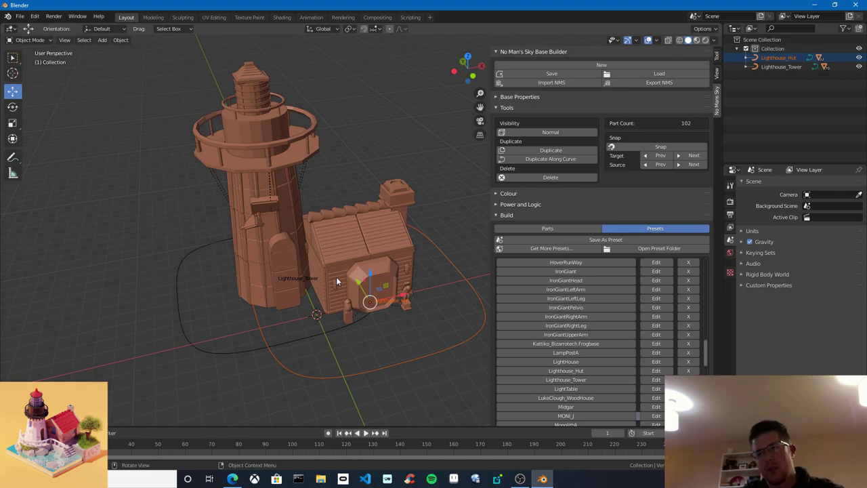
{"action": "scroll", "coordinate": [337, 281], "scroll_direction": "down", "scroll_amount": 3}
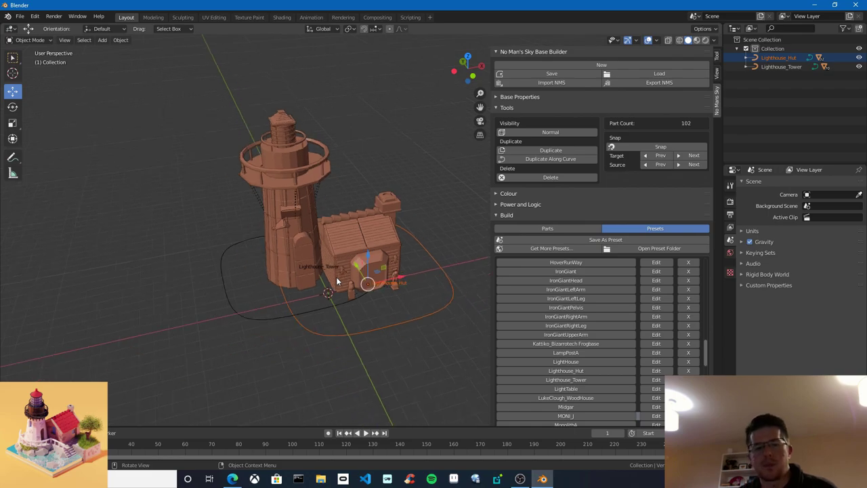